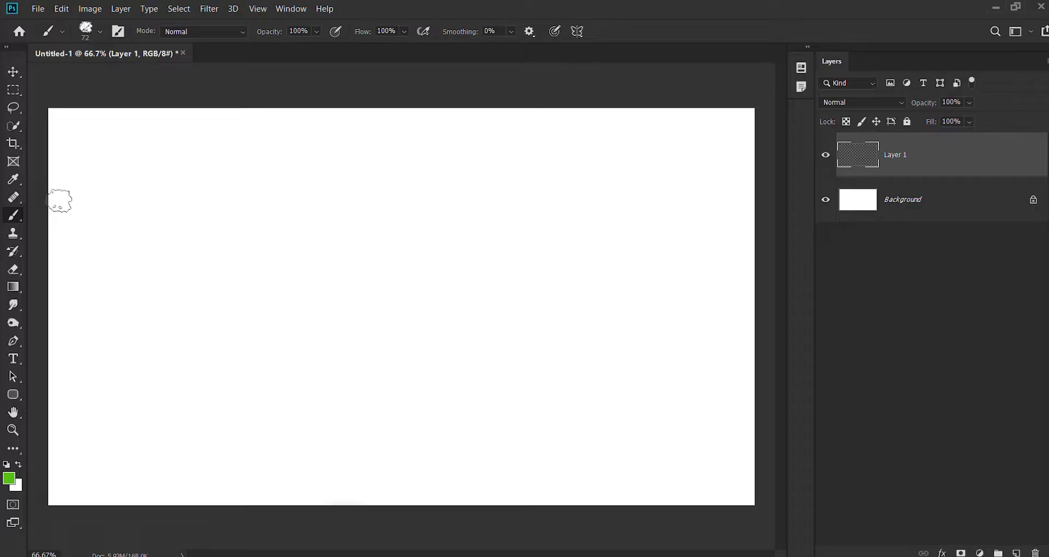
- Paint dark purple front hills on Layer 1 and a lighter back ridge on new Layer 2
key("i")
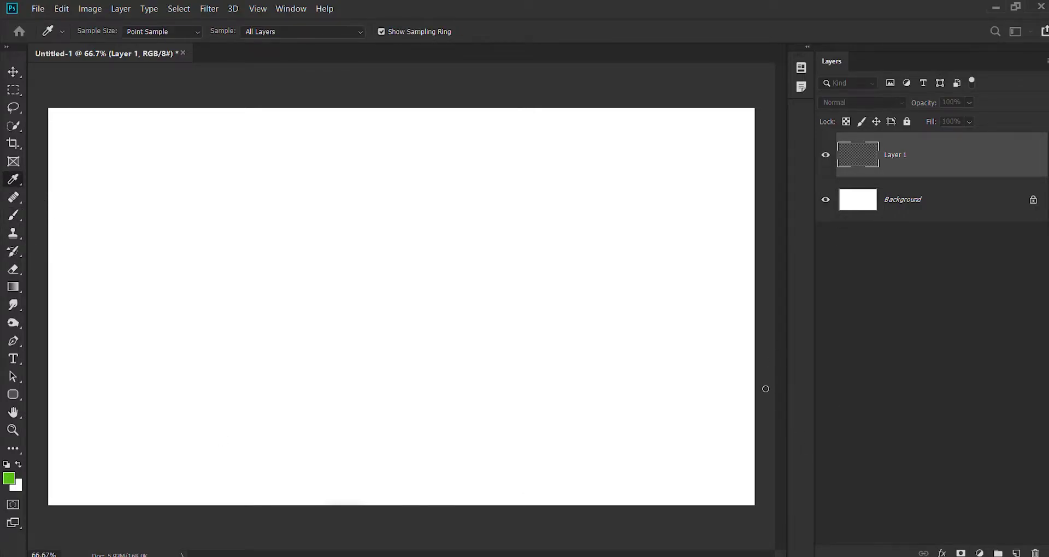
key("b")
mouse_move(221, 418)
left_mouse_down()
mouse_move(61, 344)
mouse_move(65, 396)
mouse_move(288, 391)
mouse_move(196, 405)
mouse_move(286, 359)
mouse_move(303, 417)
mouse_move(782, 289)
left_mouse_up()
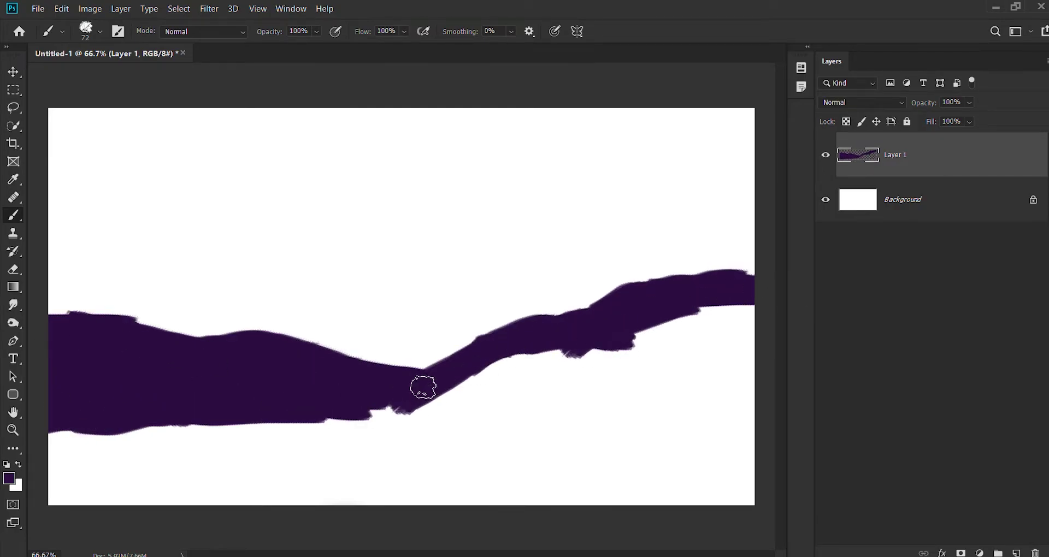
mouse_move(353, 391)
left_mouse_down()
mouse_move(706, 398)
mouse_move(711, 376)
left_mouse_up()
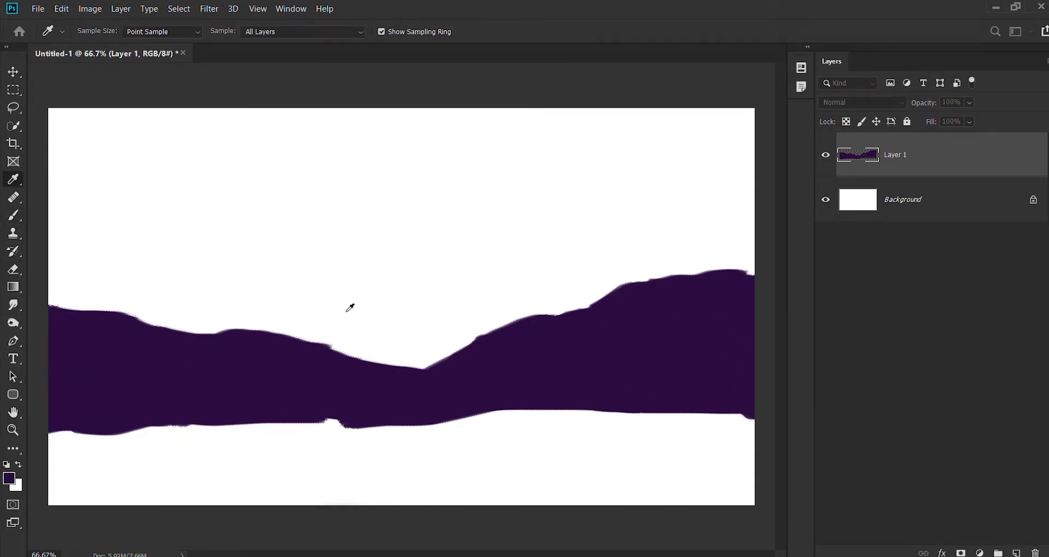
left_click(1016, 553)
mouse_move(164, 322)
left_mouse_down()
mouse_move(316, 320)
mouse_move(470, 374)
mouse_move(644, 276)
mouse_move(375, 346)
mouse_move(53, 317)
left_mouse_up()
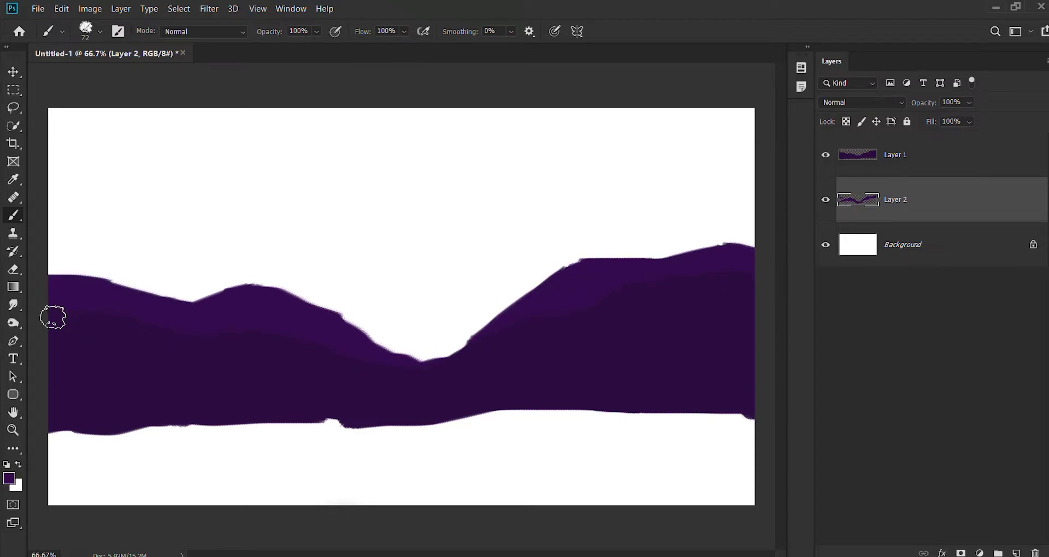
- Lighten the back hills to paler purple and erase a valley gap into the front hills at 65% flow
key("ctrl+e")
key("e")
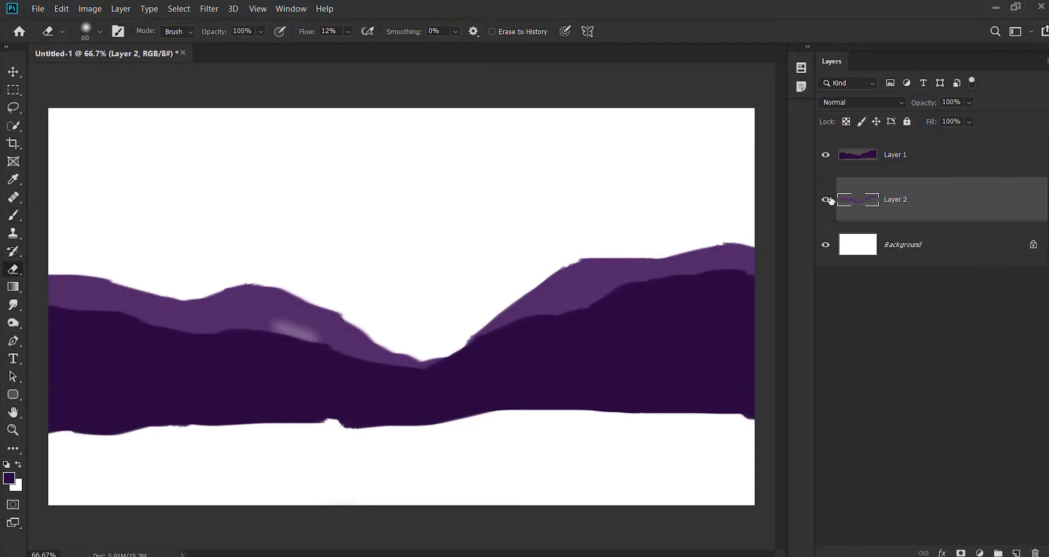
key("alt+bracketright")
key("shift+6")
key("shift+5")
mouse_move(416, 396)
left_mouse_down()
mouse_move(465, 402)
mouse_move(572, 314)
left_mouse_up()
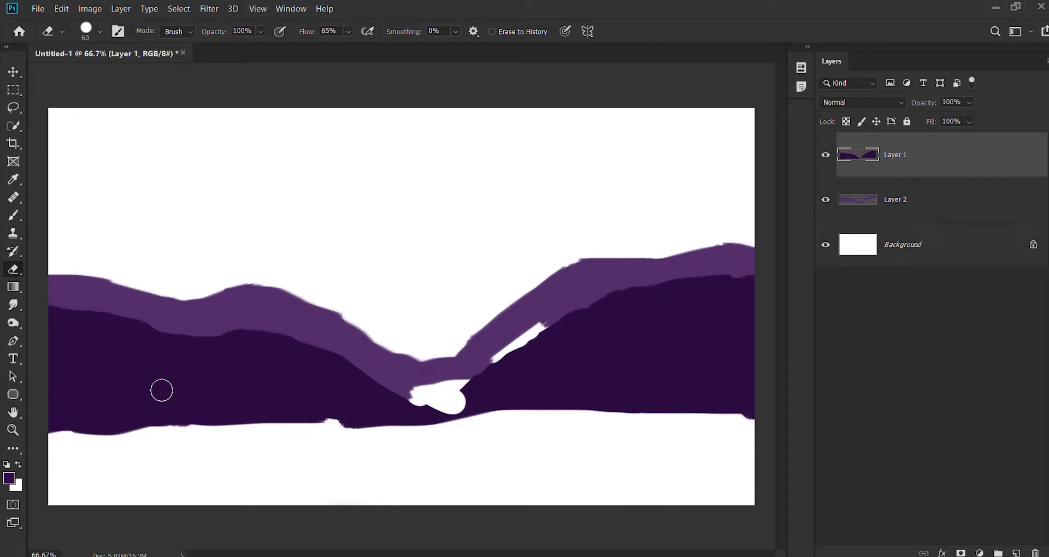
left_click_drag(350, 437, 431, 426)
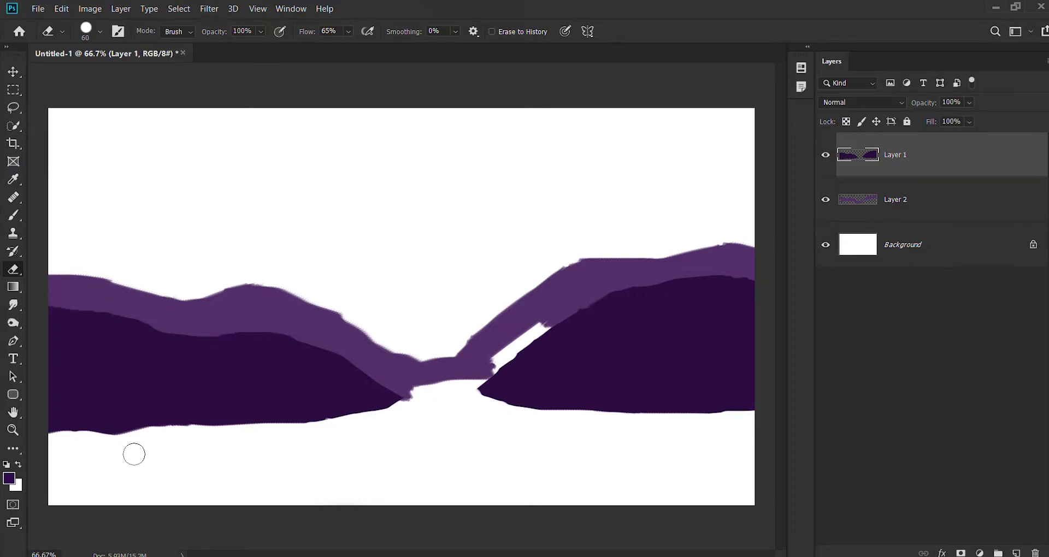
- Carve the valley out of the back hills and undo the unwanted adjustment layer
key("alt+bracketleft")
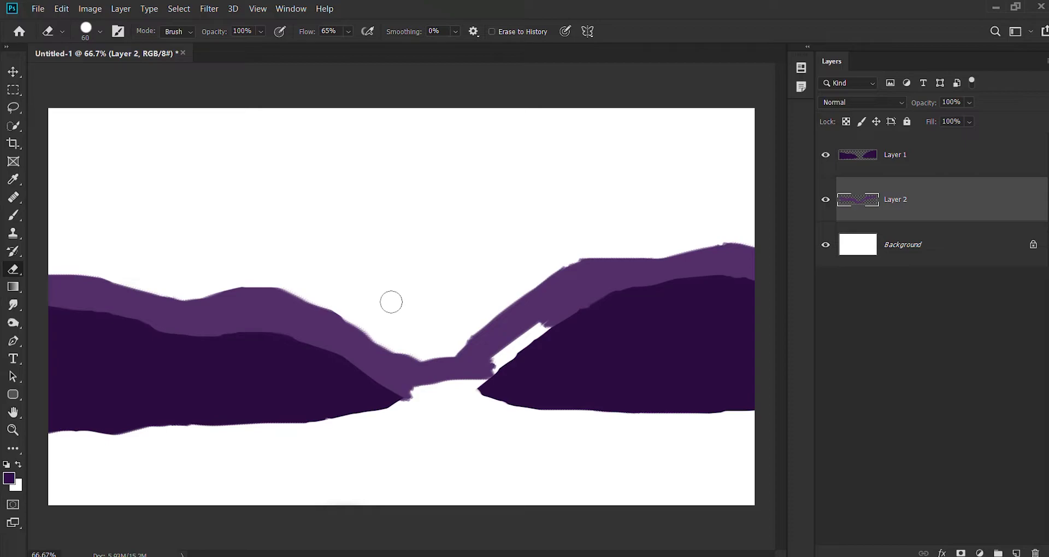
key("b")
mouse_move(524, 336)
left_mouse_down()
mouse_move(568, 321)
mouse_move(437, 382)
left_mouse_up()
key("e")
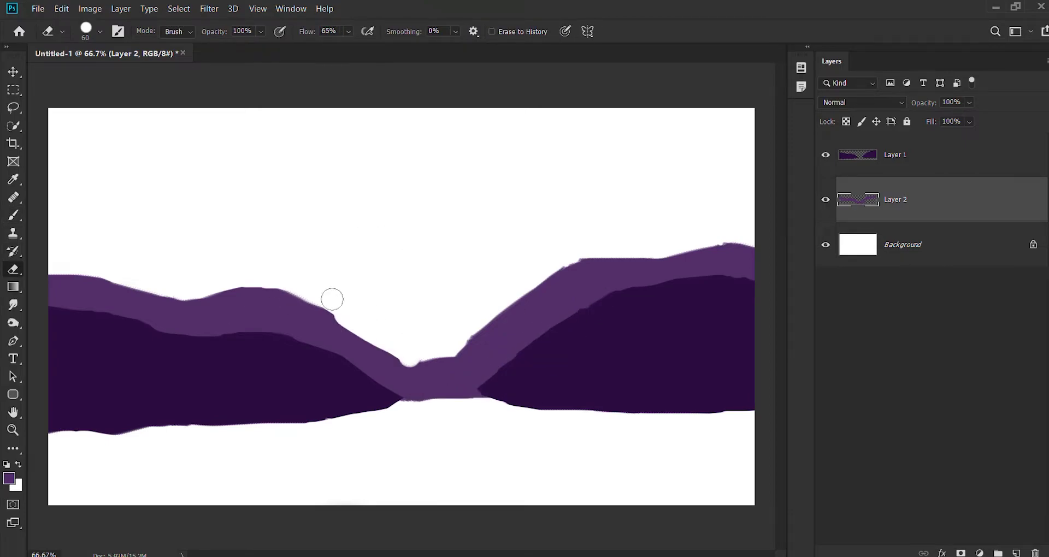
mouse_move(333, 299)
left_mouse_down()
mouse_move(454, 392)
mouse_move(515, 336)
left_mouse_up()
key("b")
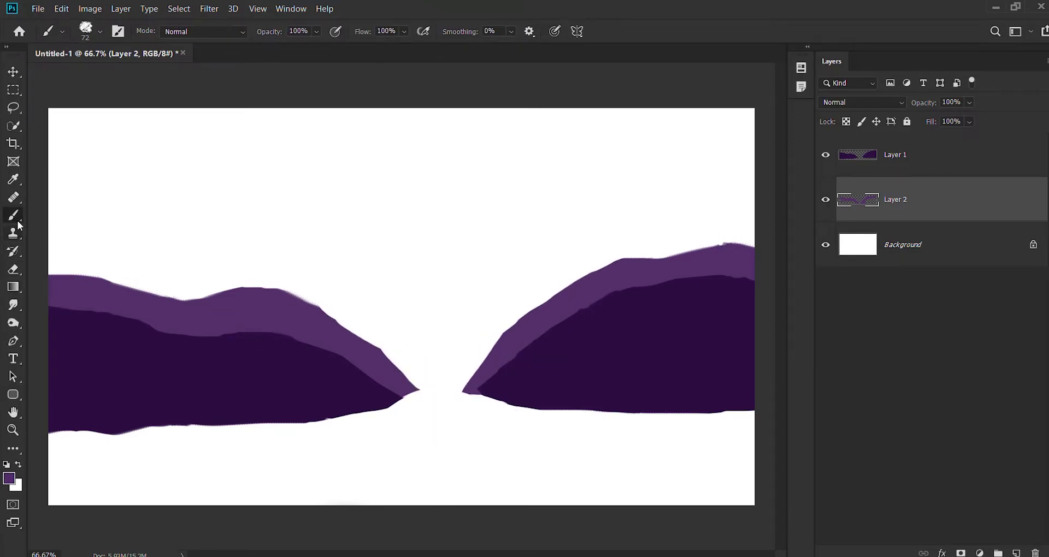
key("ctrl+z")
key("ctrl+z")
key("ctrl+z")
key("ctrl+z")
- Paint brown ground on new Layer 3, placed below the back hills
key("shift+m")
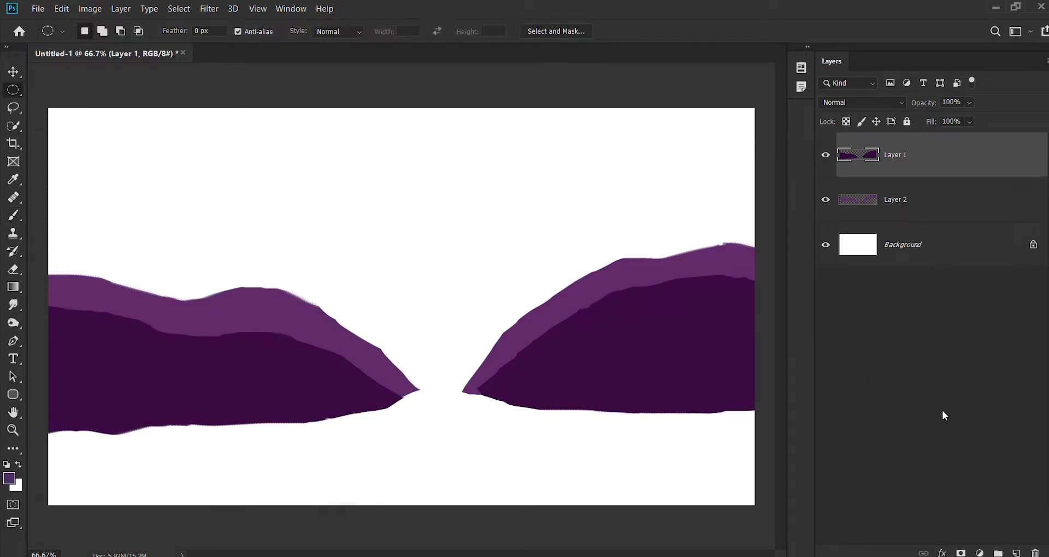
key("ctrl+shift+alt+n")
key("b")
key("i")
key("b")
key("ctrl+[")
key("ctrl+[")
mouse_move(240, 442)
left_mouse_down()
mouse_move(546, 418)
mouse_move(82, 443)
mouse_move(382, 481)
left_mouse_up()
left_click_drag(273, 481, 716, 421)
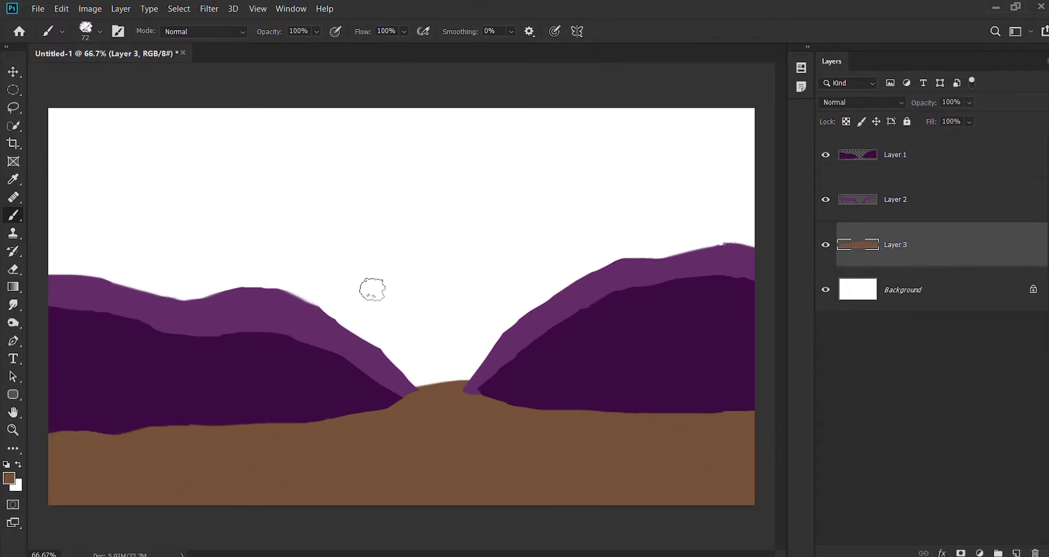
- Fill the sky with orange on new Layer 4 beneath the ground
key("ctrl+shift+alt+n")
key("ctrl+[")
key("i")
key("b")
mouse_move(446, 121)
left_mouse_down()
mouse_move(323, 168)
mouse_move(585, 292)
mouse_move(257, 238)
left_mouse_up()
- On a new sky layer, paint soft red-orange glow across the upper sky
key("i")
key("ctrl+shift+alt+n")
key("b")
left_click_drag(102, 142, 306, 164)
key("ctrl+z")
left_click_drag(82, 131, 246, 136)
left_click_drag(323, 204, 683, 164)
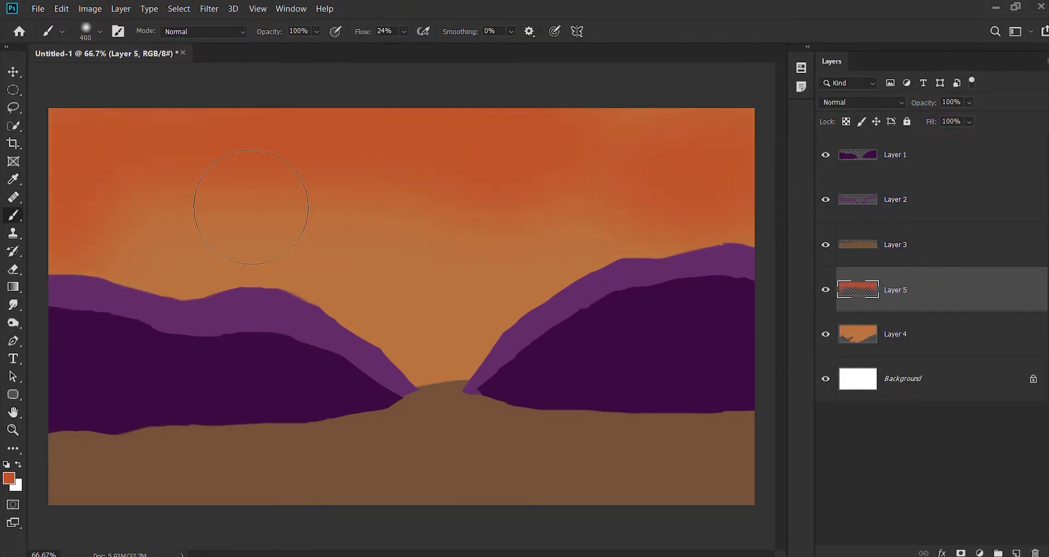
mouse_move(710, 218)
left_mouse_down()
mouse_move(304, 316)
mouse_move(655, 180)
left_mouse_up()
- Paint a red glow in the sky centre, clip it, and lock the ground and hill layers
key("alt+bracketright")
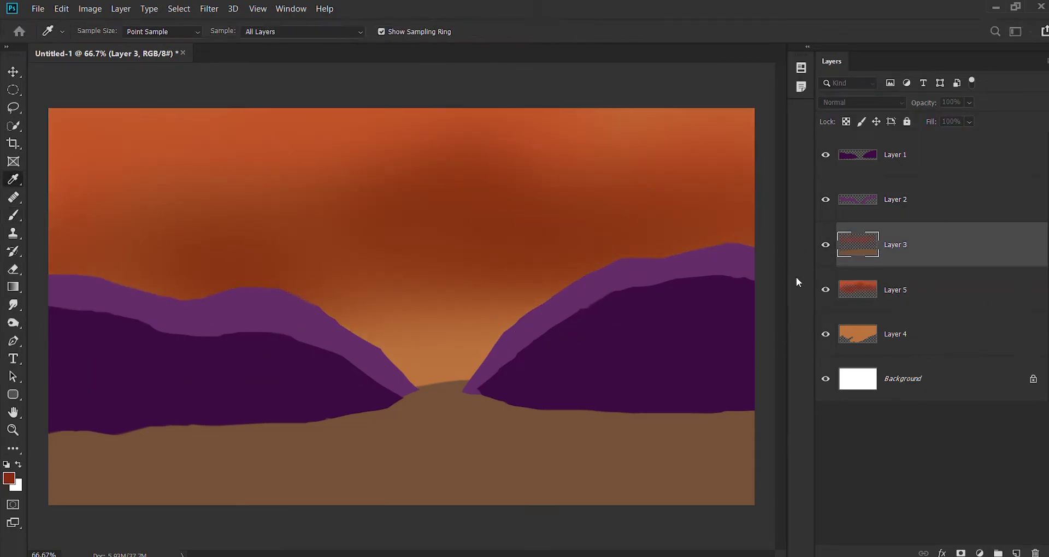
left_click_drag(416, 306, 644, 347)
left_click(926, 287)
key("ctrl+alt+g")
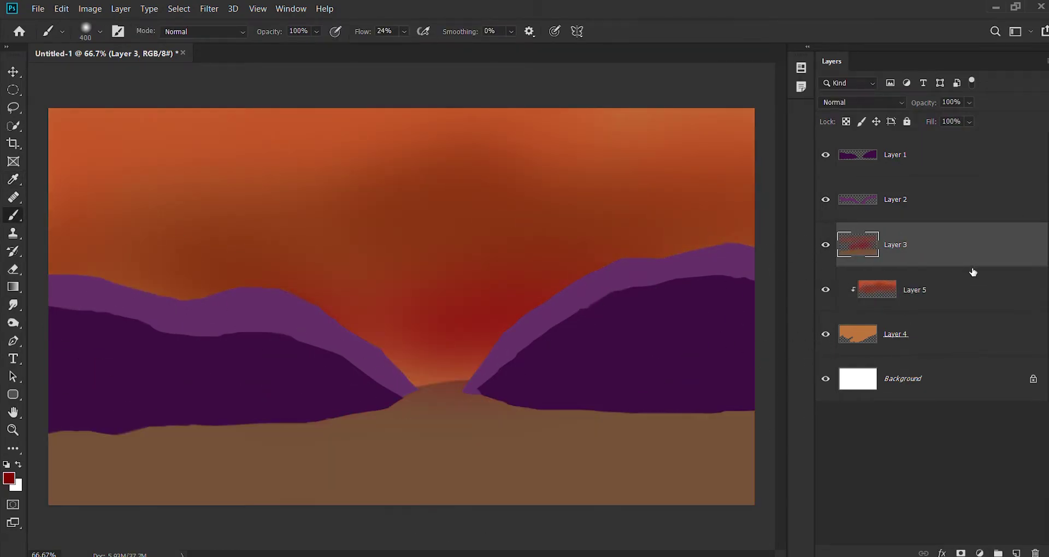
left_click(896, 199)
left_click(909, 151, "shift")
key("ctrl+slash")
left_click(909, 284)
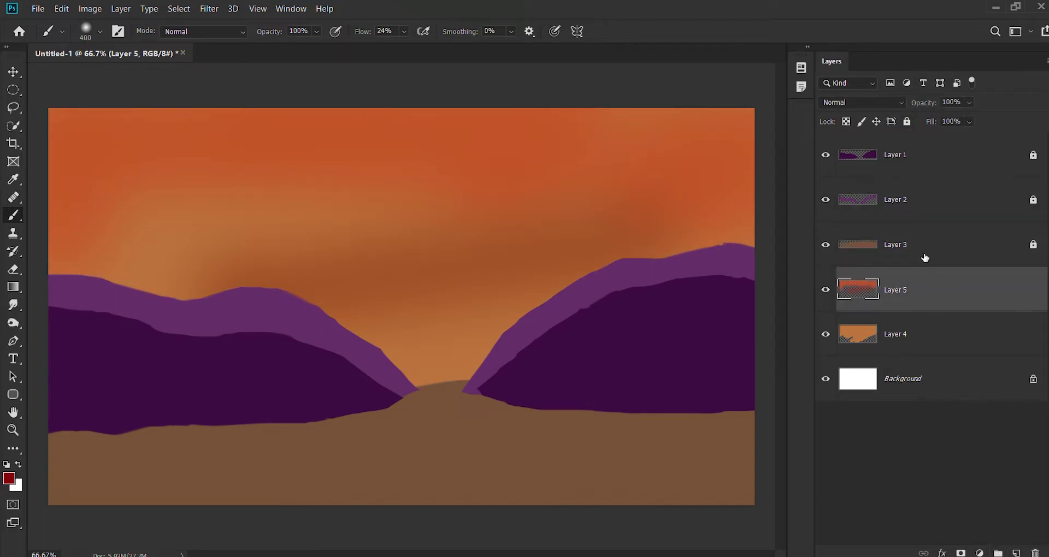
- Deepen the red above the valley and brighten the upper sky with lighter orange at 14% flow
left_click_drag(702, 375, 511, 284)
left_click(510, 272, "alt")
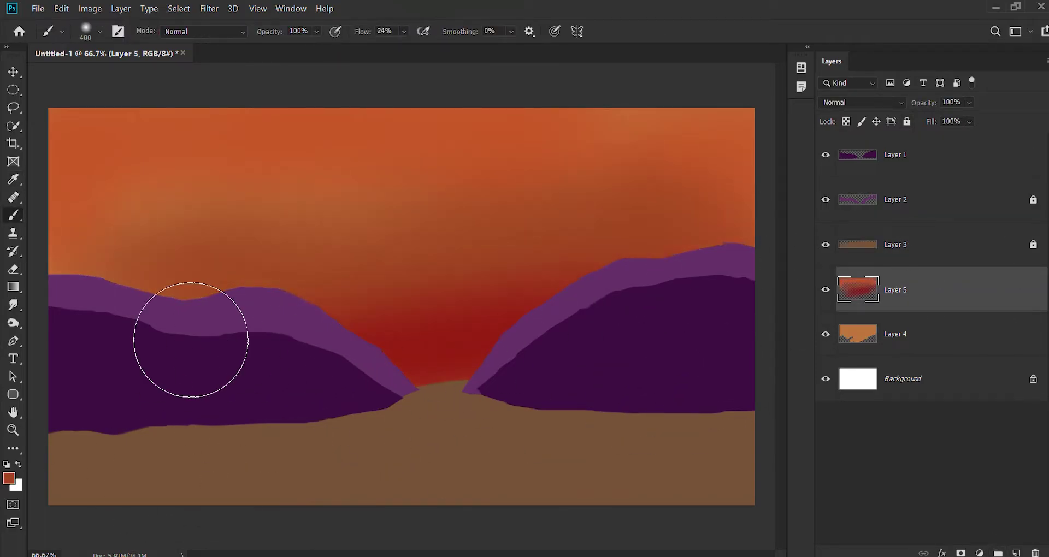
scroll(535, 247, "down", 1, "alt")
left_click_drag(443, 204, 88, 363)
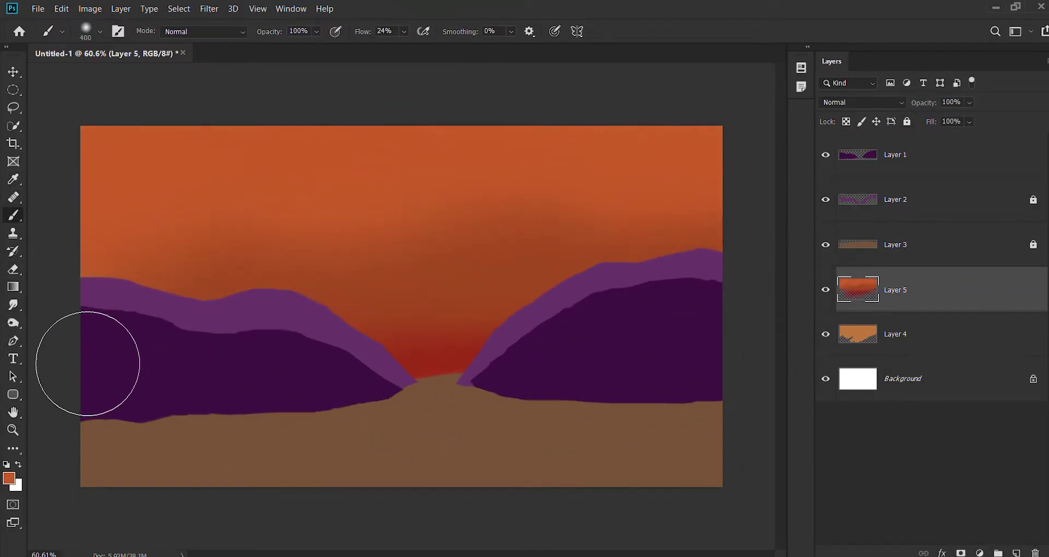
left_click(424, 31)
mouse_move(682, 164)
left_mouse_down()
mouse_move(281, 234)
mouse_move(648, 295)
left_mouse_up()
key("ctrl+z")
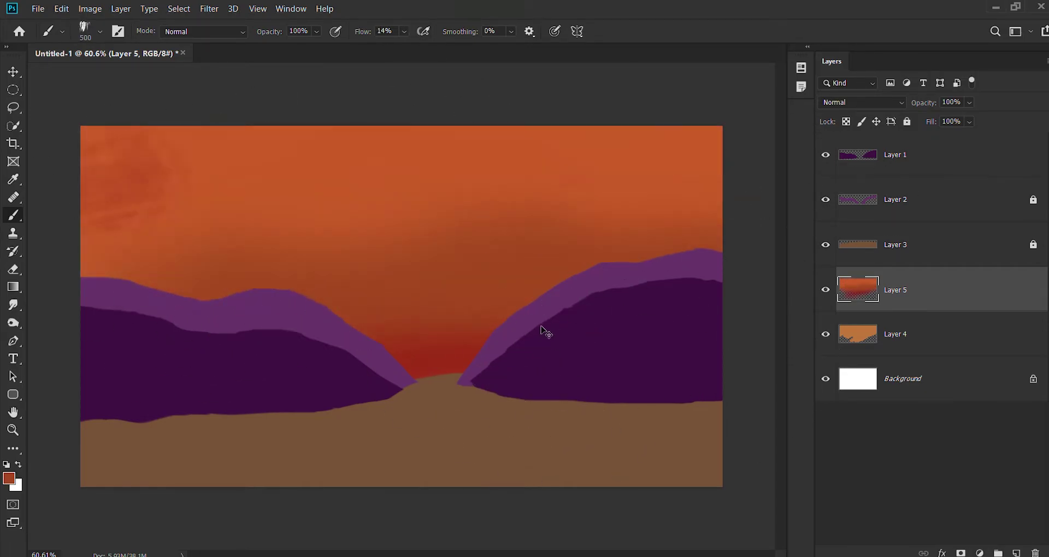
key("ctrl+z")
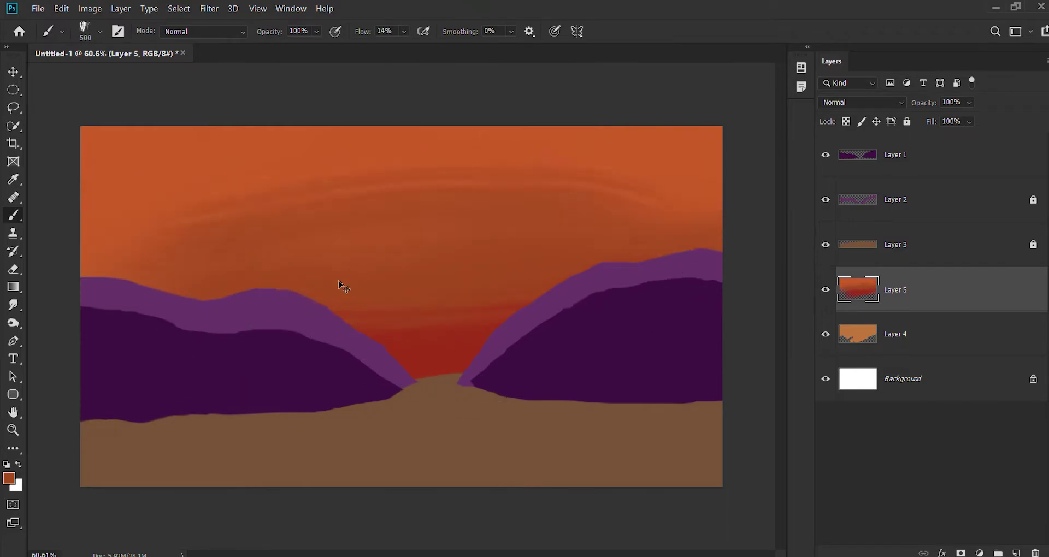
left_click(227, 153, "alt")
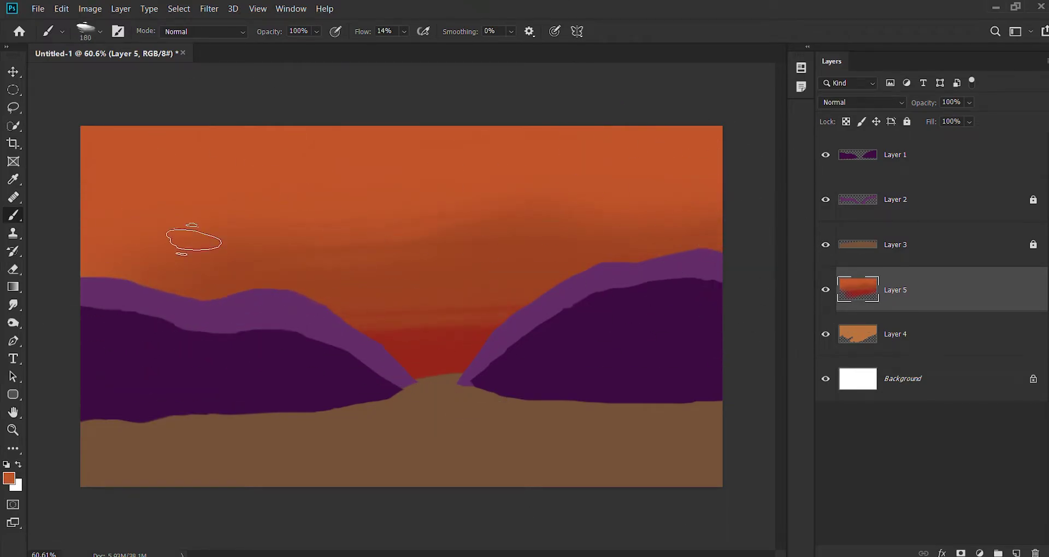
- With a 400 brush at 7% flow, paint a darker red band and yellow-orange upper sky
left_click_drag(324, 341, 585, 297)
left_click_drag(404, 31, 375, 59)
key("bracketright")
key("bracketright")
key("bracketright")
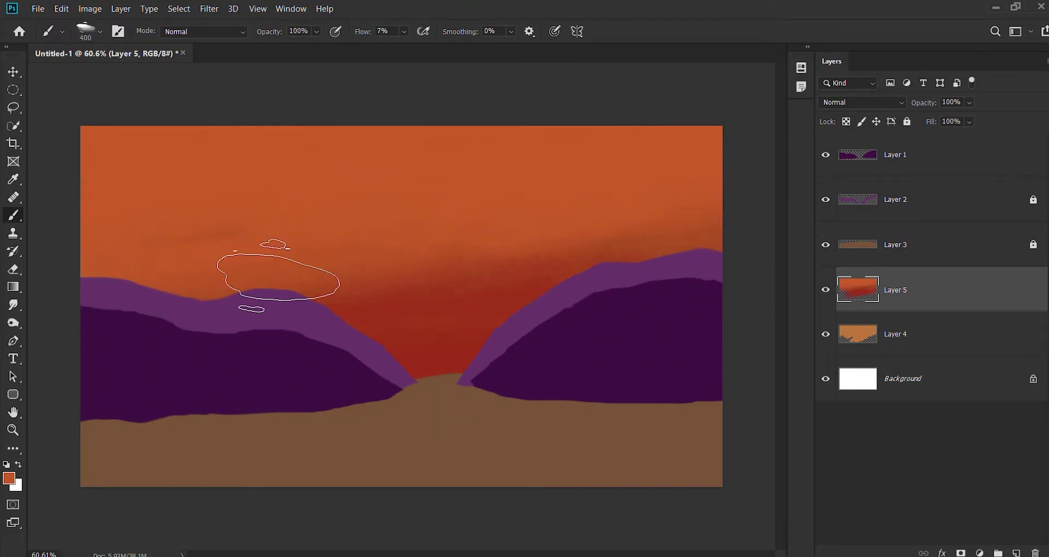
left_click_drag(772, 176, 200, 282)
key("ctrl+shift+alt+n")
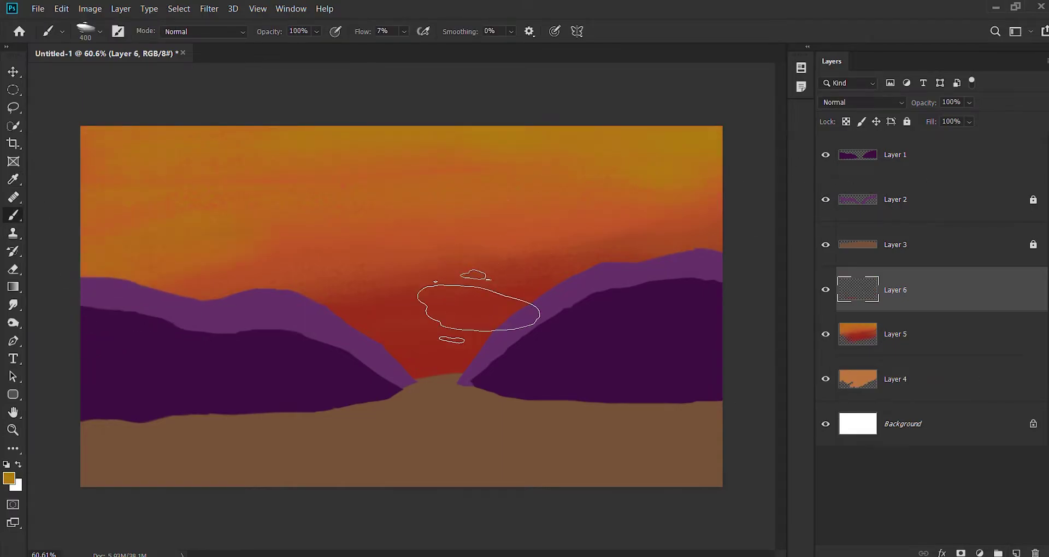
- Erase horizontal cloud streaks across the sky glow layer
key("ctrl+bracketleft")
key("e")
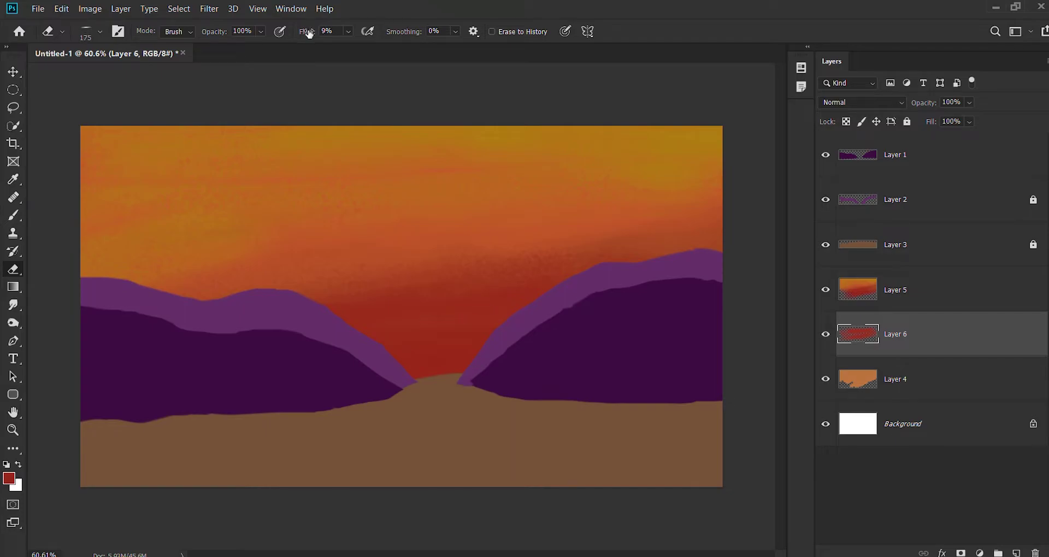
key("alt+bracketright")
left_click_drag(364, 328, 516, 325)
left_click_drag(263, 279, 398, 194)
left_click_drag(262, 180, 741, 152)
key("ctrl+z")
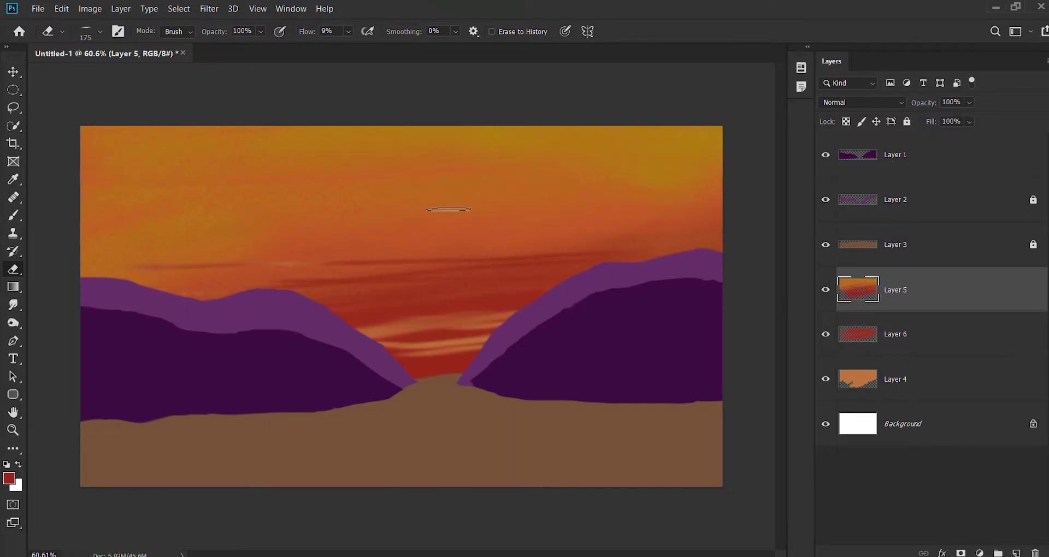
key("ctrl+minus")
- Erase a thin streak and paint orange cloud highlights on the lower sky layer
left_click_drag(314, 243, 586, 237)
key("ctrl+0")
key("b")
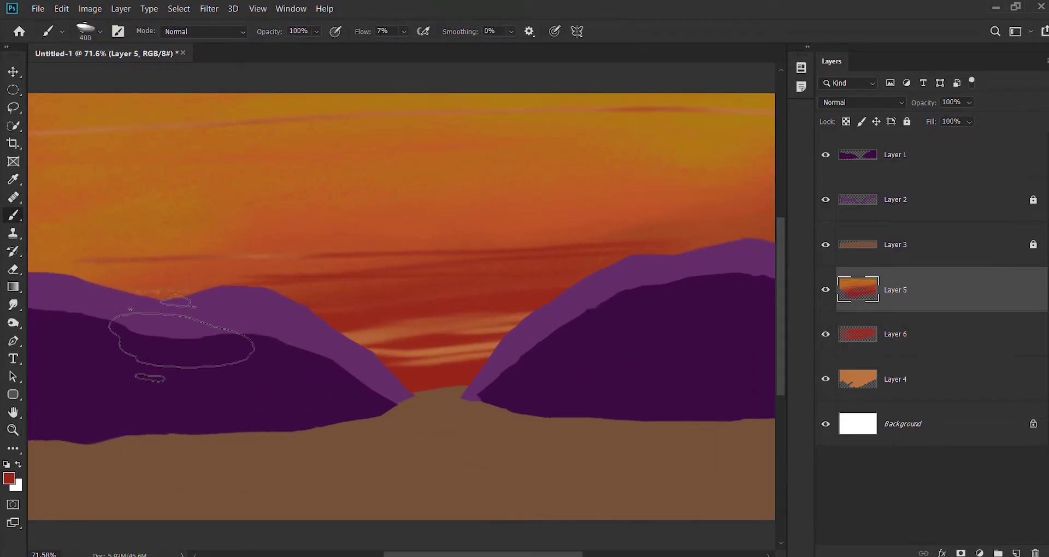
key("alt+bracketleft")
left_click_drag(240, 273, 584, 251)
key("alt+bracketright")
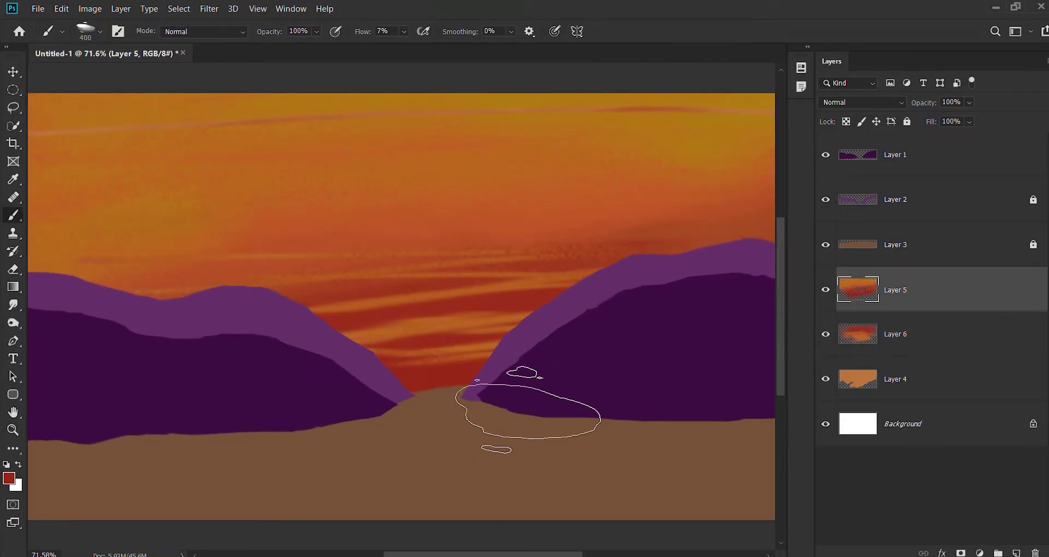
left_click_drag(621, 281, 492, 273)
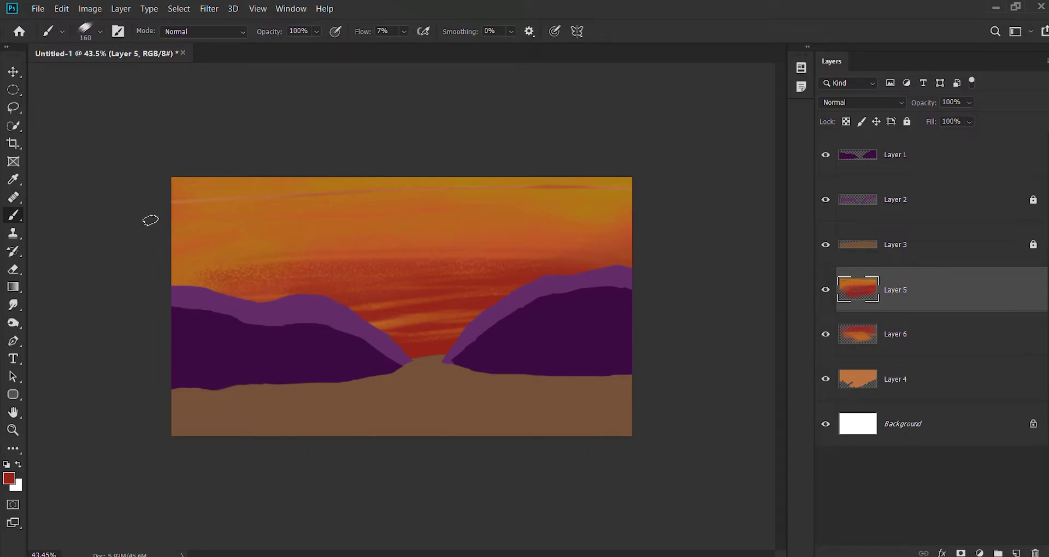
- Merge the two sky layers into Layer 6 and add an empty Layer 7 above the hills
key("i")
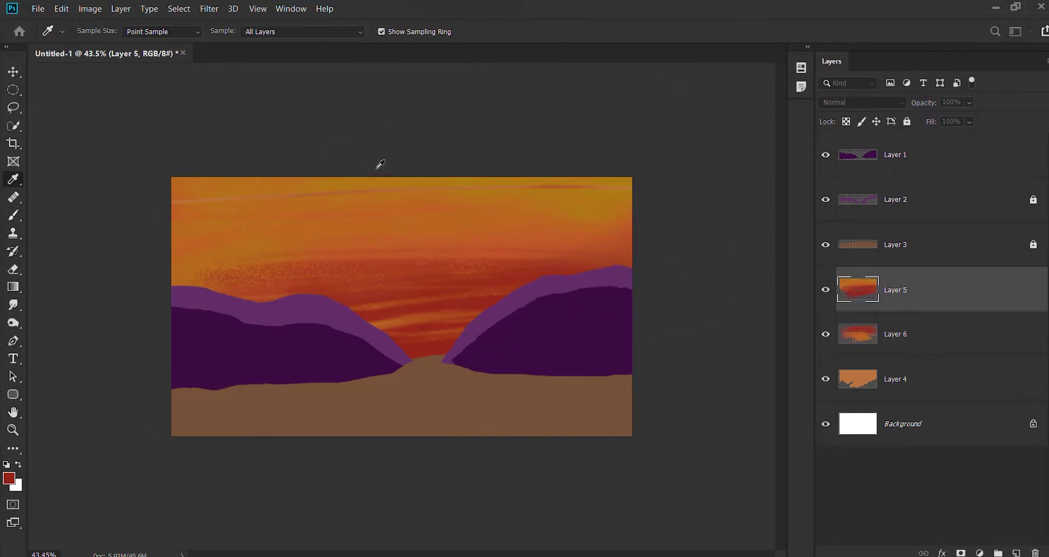
key("shift+b")
key("shift+b")
key("shift+b")
left_click(984, 331)
left_click(985, 295)
key("ctrl+e")
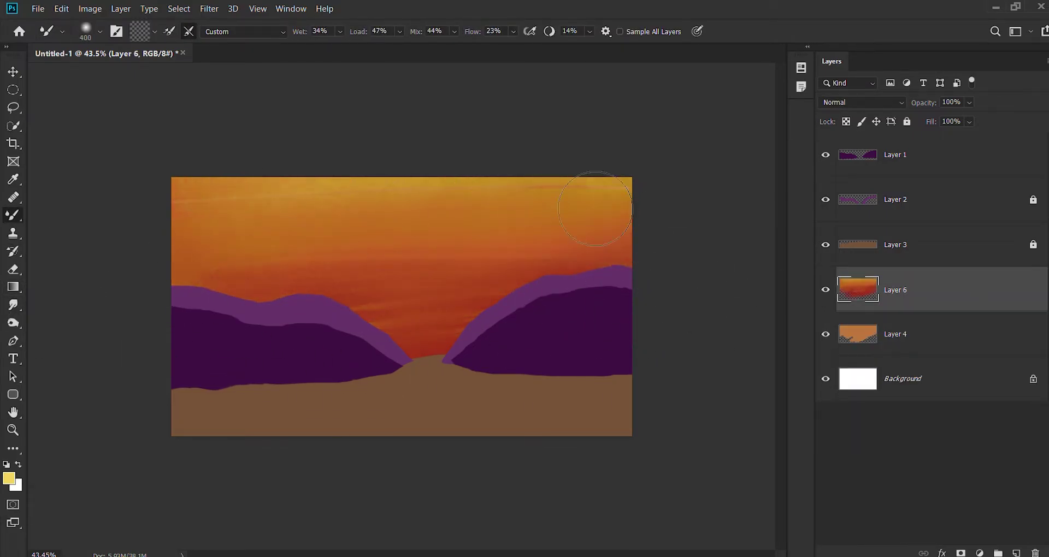
left_click(319, 318, "ctrl")
key("shift+b")
key("ctrl+shift+alt+n")
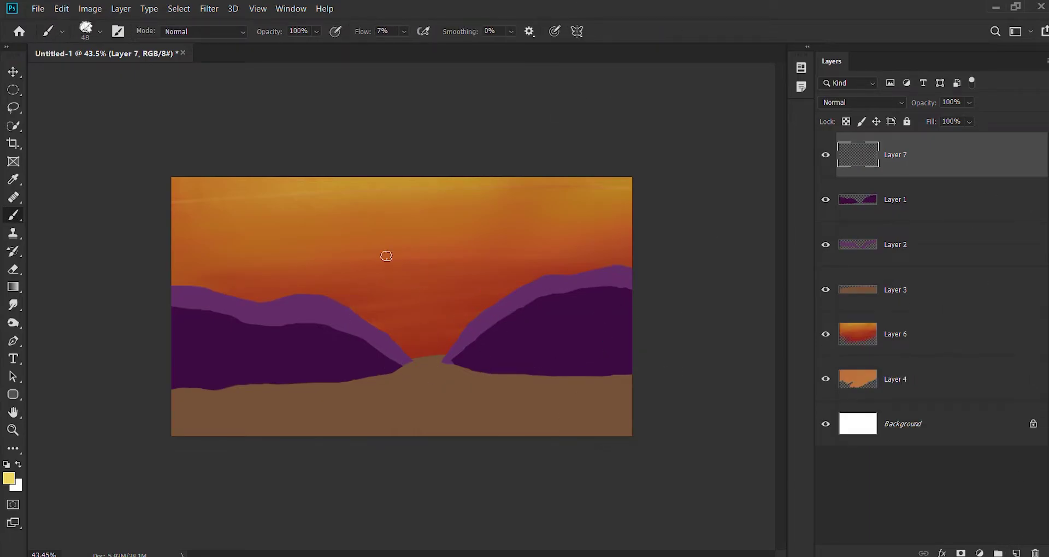
key("e")
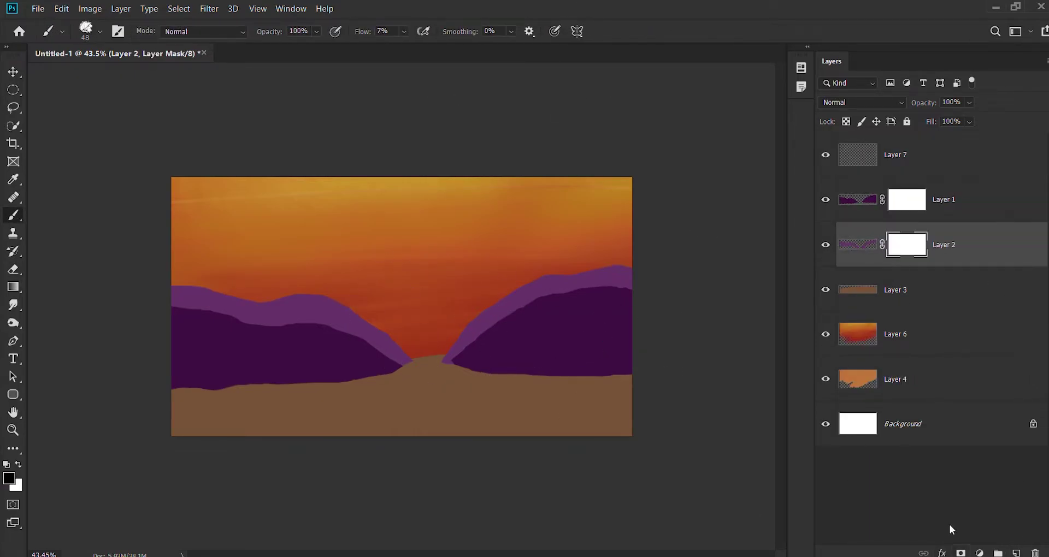
- Mask the hills' light purple ridge bands with black into narrower, ragged strips
key("alt+bracketleft")
left_click_drag(351, 297, 365, 313)
key("alt+bracketright")
left_click_drag(472, 344, 658, 297)
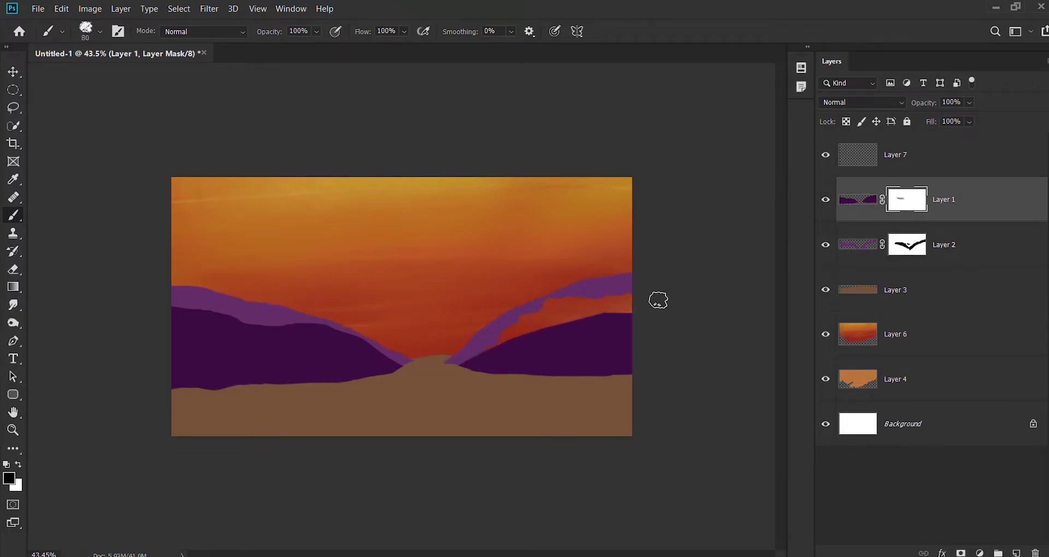
left_click_drag(159, 306, 313, 330)
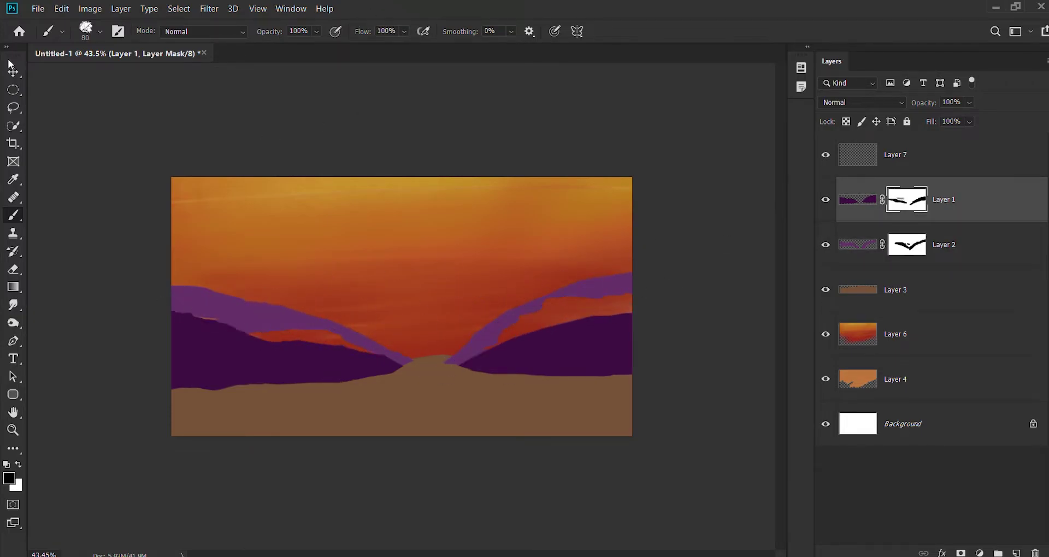
- Repaint the right hill's orange strip in purple on Layer 2's pixels
left_click(858, 244)
left_click(601, 286, "alt")
left_click_drag(628, 300, 514, 335)
key("v")
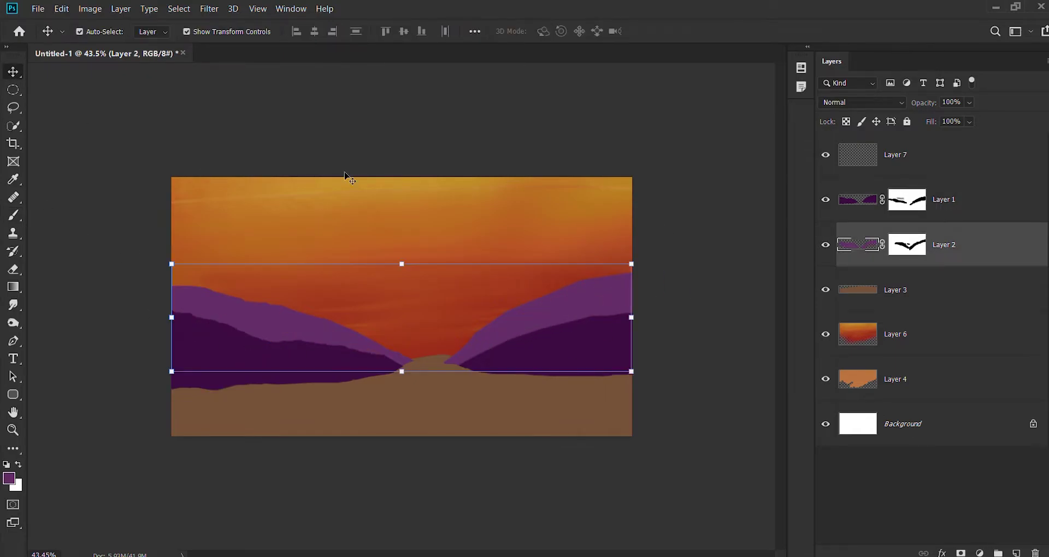
key("alt+bracketright")
key("alt+bracketright")
- Draw a circular selection in the sky centre, then deselect
key("m")
left_click_drag(349, 223, 491, 358)
left_click_drag(418, 281, 418, 296)
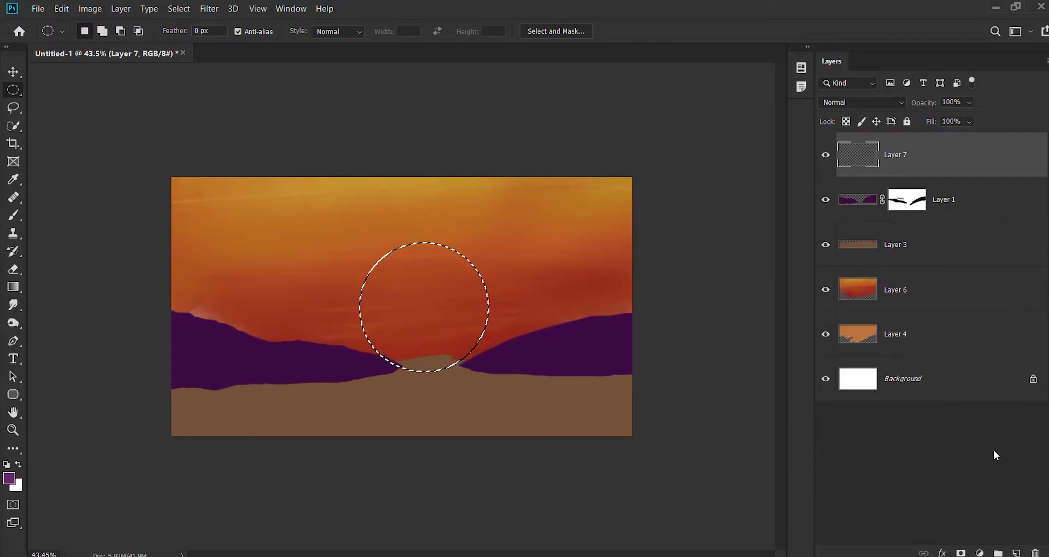
key("ctrl+d")
key("b")
- Test low-flow streaks over the brown Layer 3 ground and undo them
left_click(967, 199)
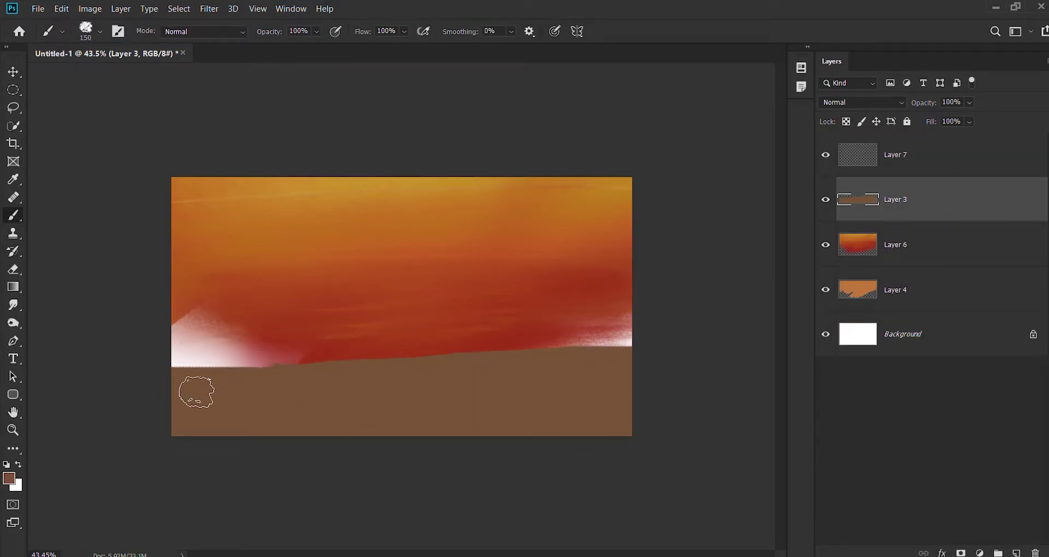
key("shift+0")
key("shift+7")
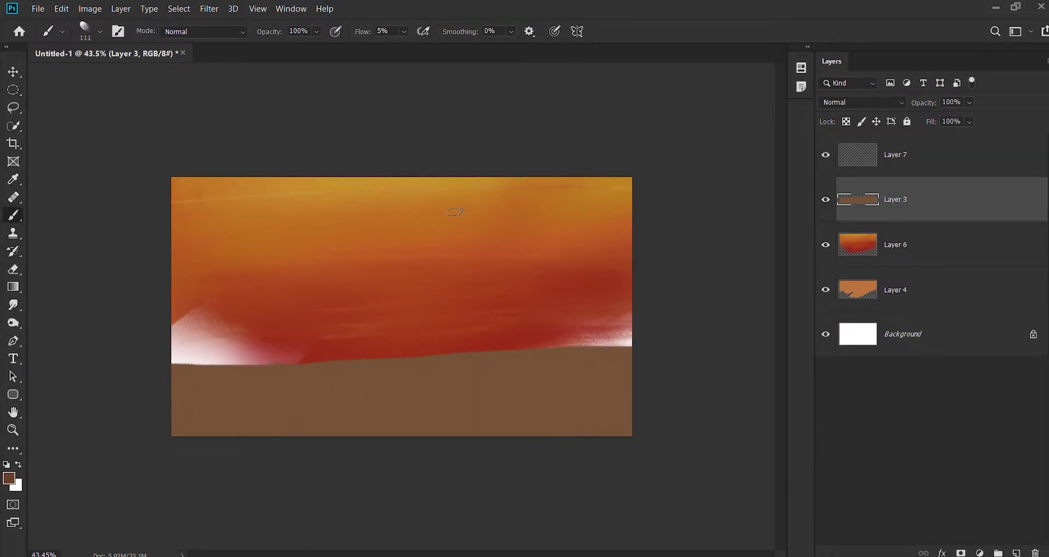
key("ctrl+shift+alt+n")
left_click_drag(245, 402, 629, 415)
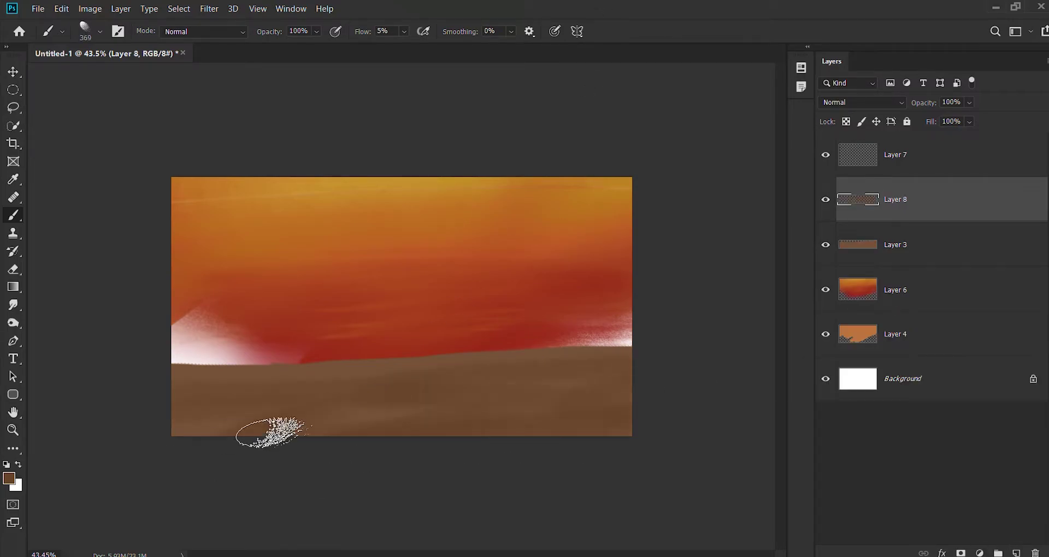
key("shift+b")
key("ctrl+z")
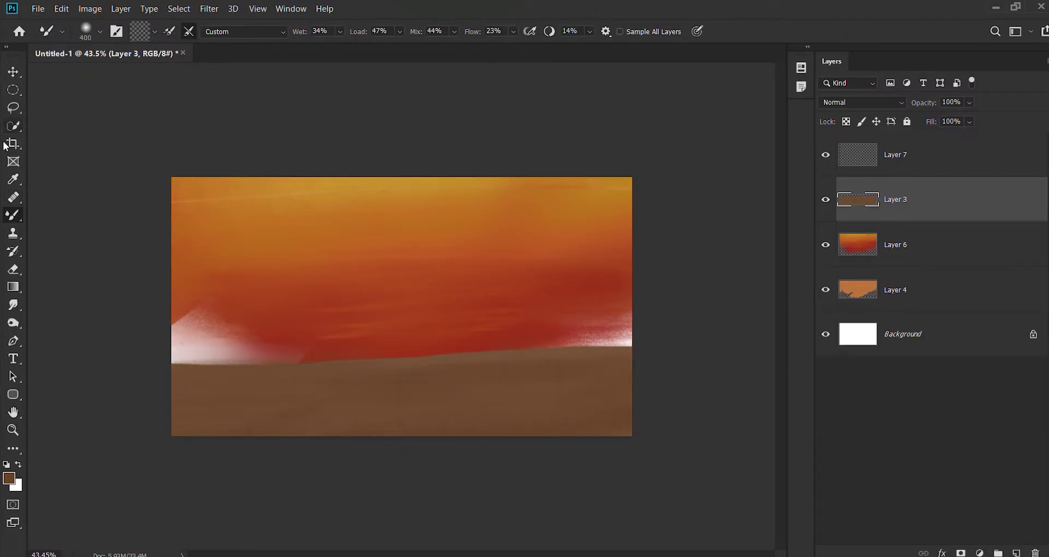
- Try more ground strokes at different brush sizes, undo them, and delete the streak layer
key("shift+b")
mouse_move(628, 377)
left_mouse_down()
mouse_move(183, 433)
mouse_move(396, 399)
left_mouse_up()
key("ctrl+z")
key("bracketleft")
key("bracketleft")
key("bracketleft")
key("ctrl+z")
key("bracketright")
key("bracketright")
key("bracketright")
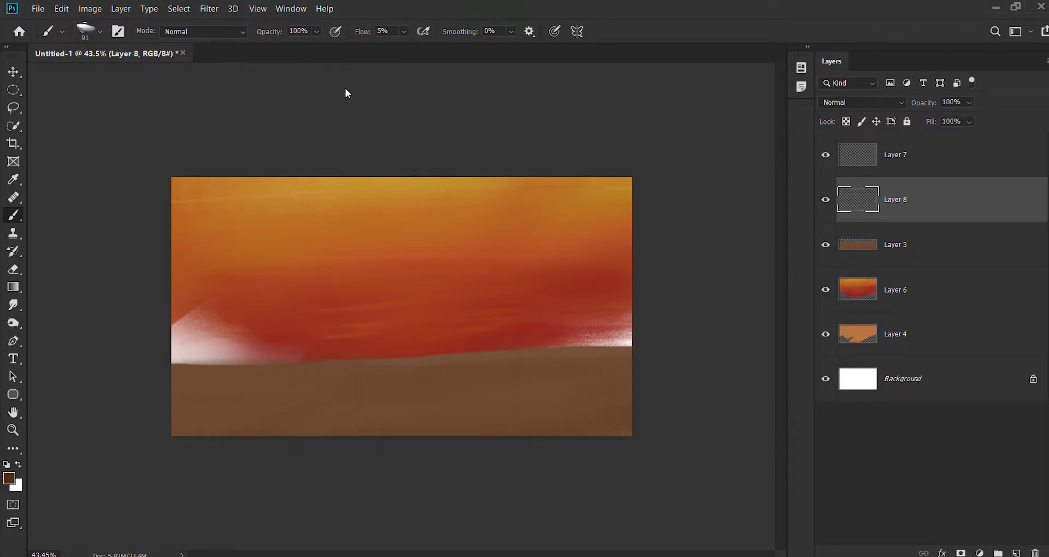
key("shift+b")
key("Delete")
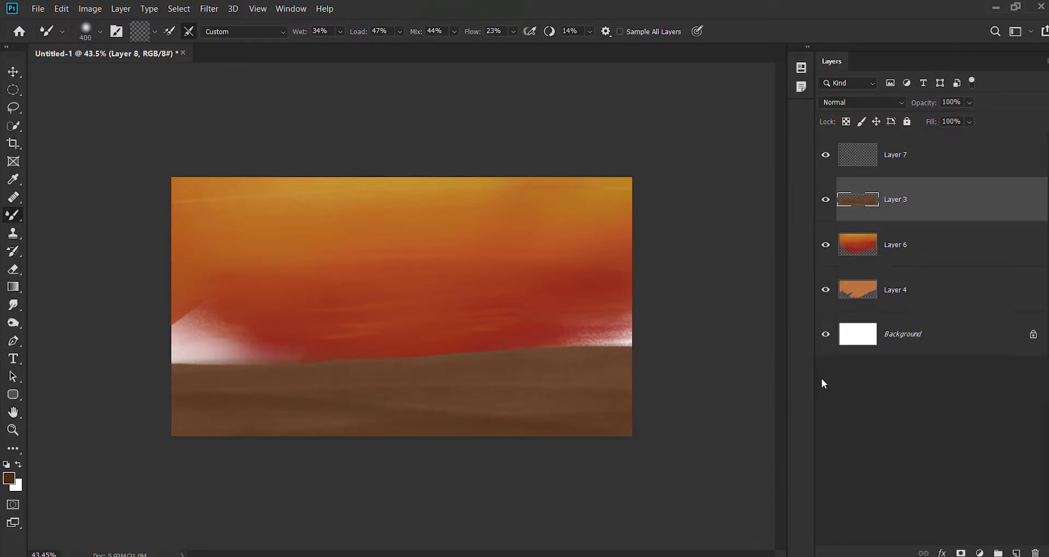
- Draw a circular selection in the mid-sky on Layer 7
key("v")
key("alt+bracketright")
key("m")
left_click_drag(491, 408, 492, 407)
left_click_drag(404, 317, 479, 365)
key("i")
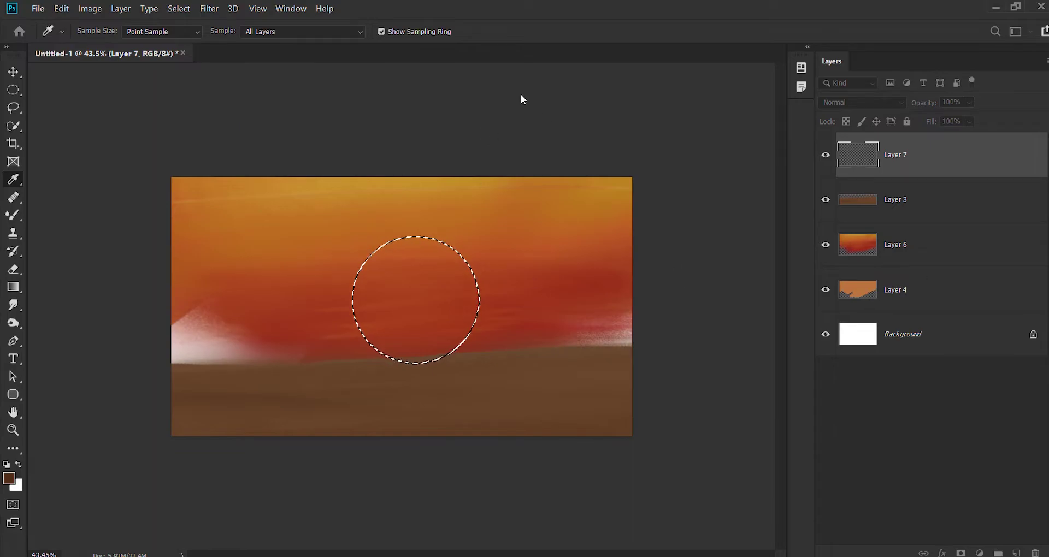
- Trace the circle selection with a thin peach outline, then reselect the circle
key("b")
key("v")
key("w")
key("ctrl+d")
key("v")
key("h")
key("v")
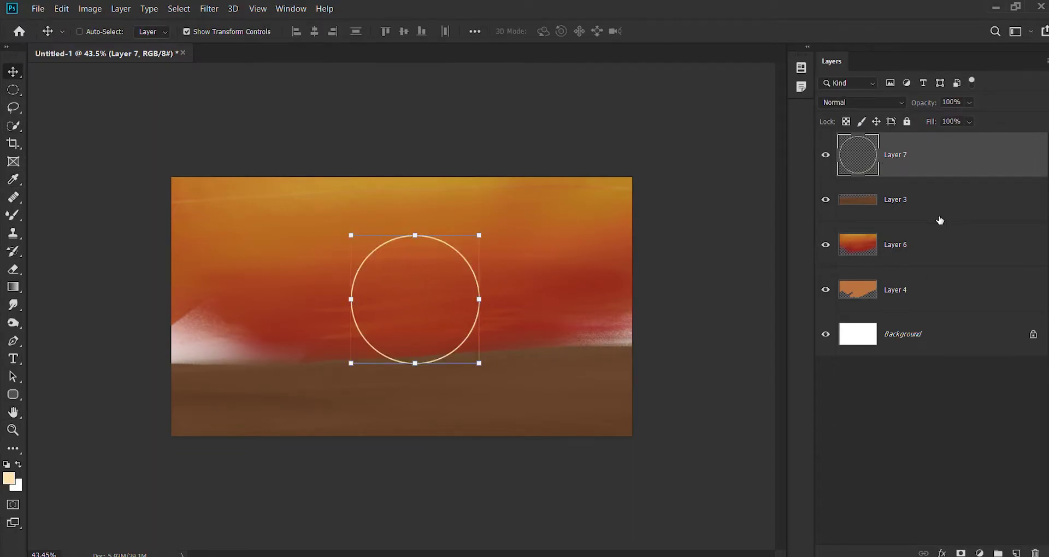
key("ctrl+shift+d")
- Outline the circle again in a more saturated golden yellow on new layers
key("ctrl+shift+alt+n")
key("i")
left_click(502, 203)
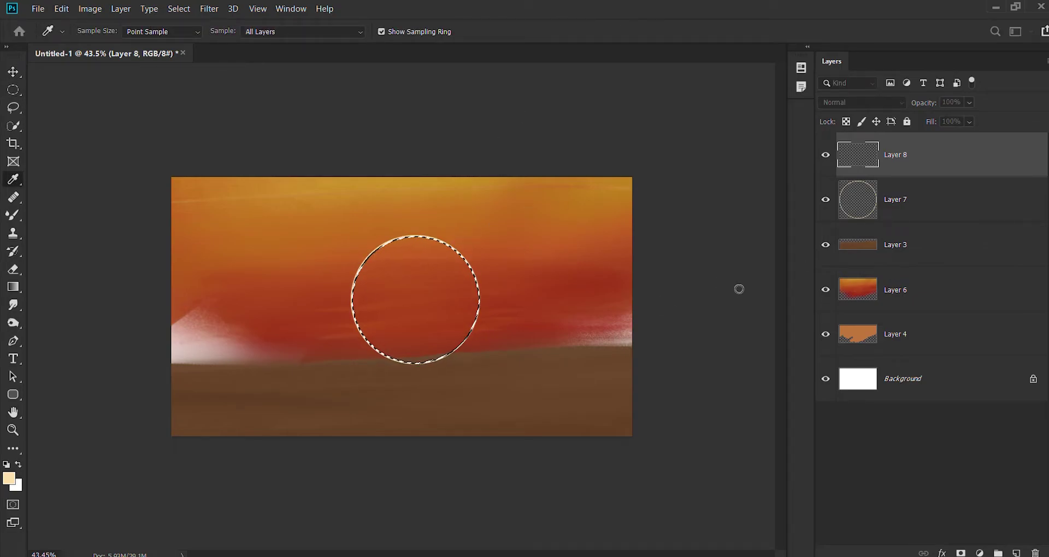
key("m")
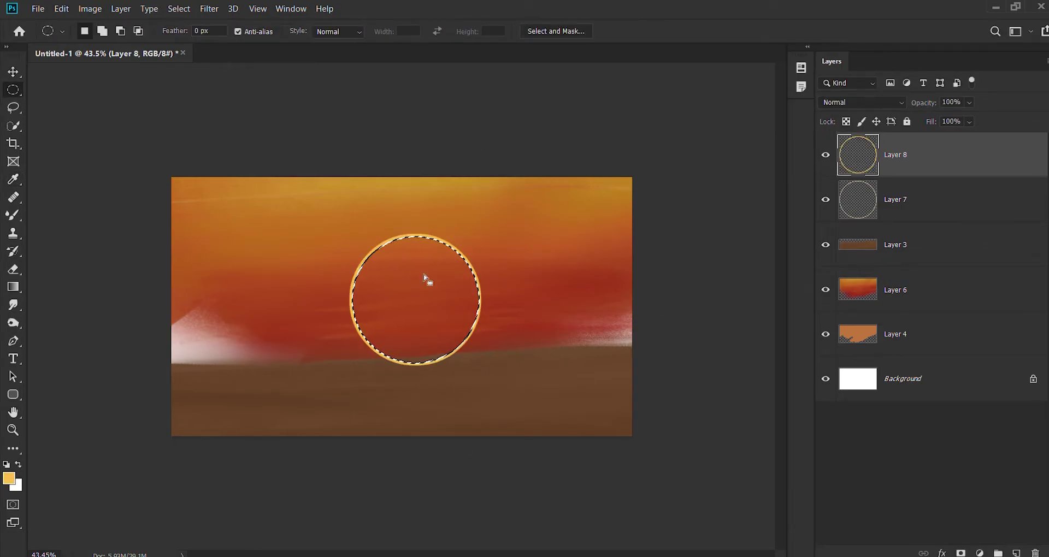
key("ctrl+shift+alt+n")
key("i")
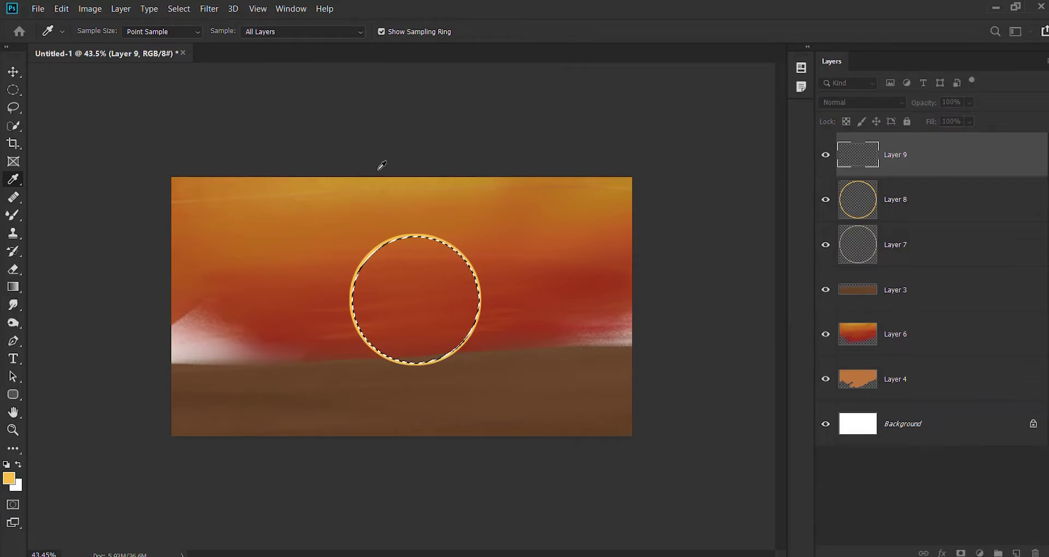
key("F2")
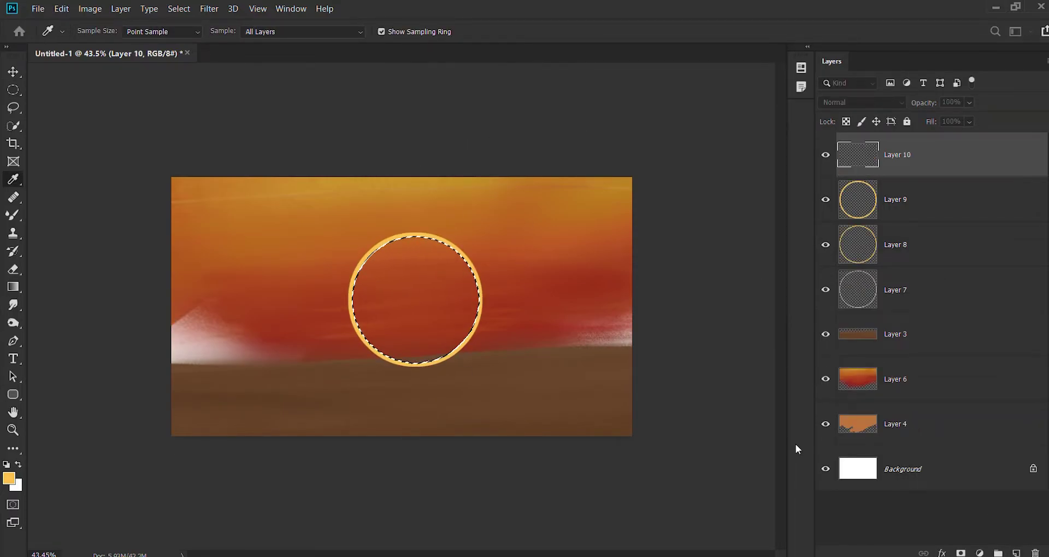
- Outline the circle on Layers 10 and 11, discarding a red-orange attempt
key("F2")
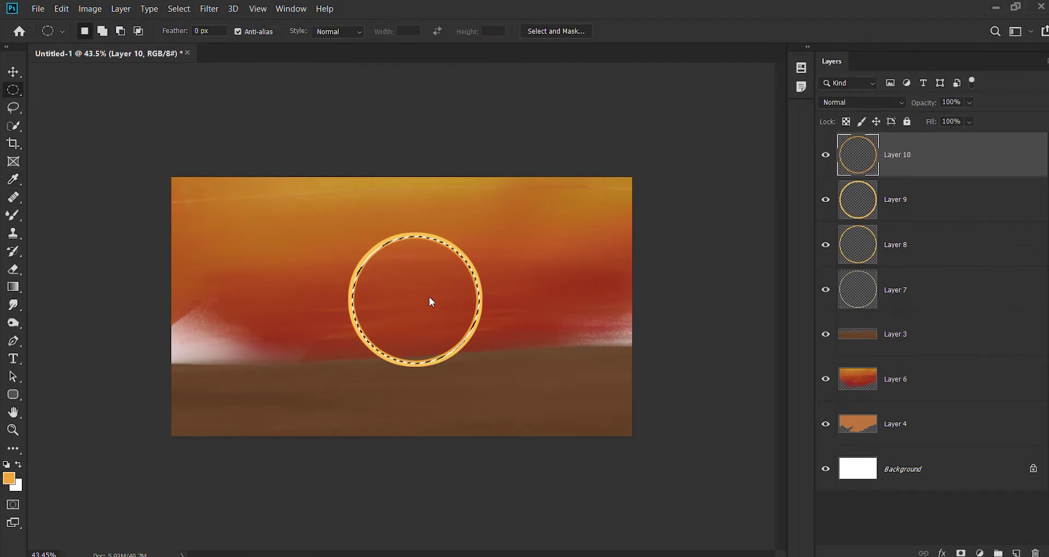
left_click(568, 295)
key("F2")
key("ctrl+z")
key("i")
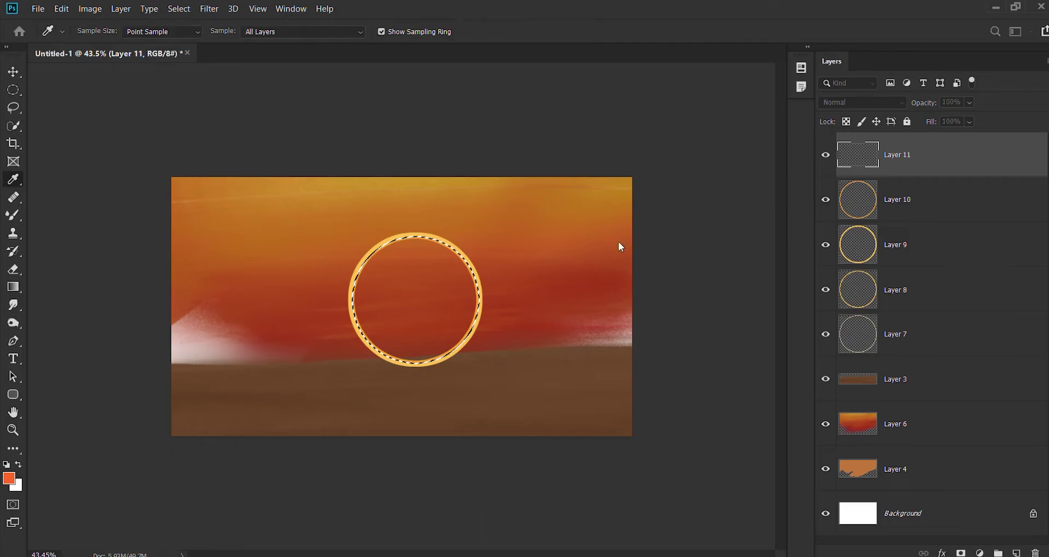
key("F2")
- Zoom in on the ring and hide Layers 11, 10 and 9 to compare outlines
left_click(896, 289, "shift")
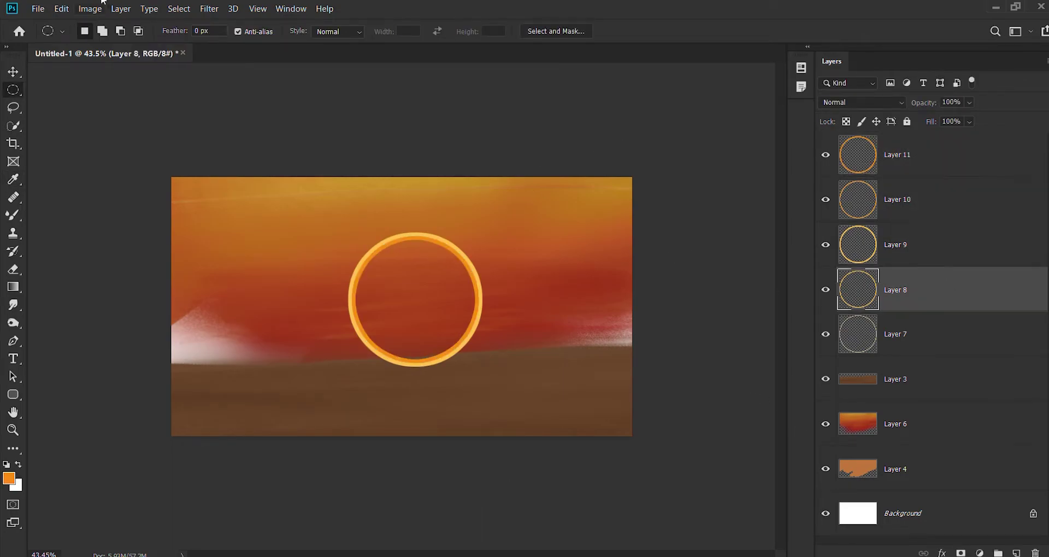
key("z")
left_click_drag(492, 273, 562, 281)
key("ctrl+0")
key("v")
left_click(825, 154)
left_click(825, 199)
left_click(826, 245)
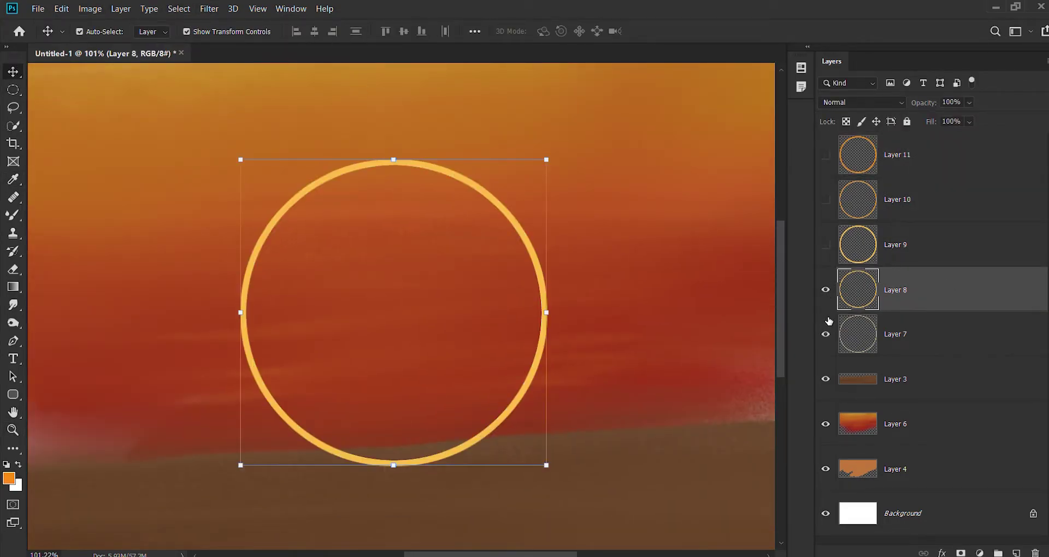
- Show Layers 9, 10 and 11 again, selecting each in turn
left_click(825, 245)
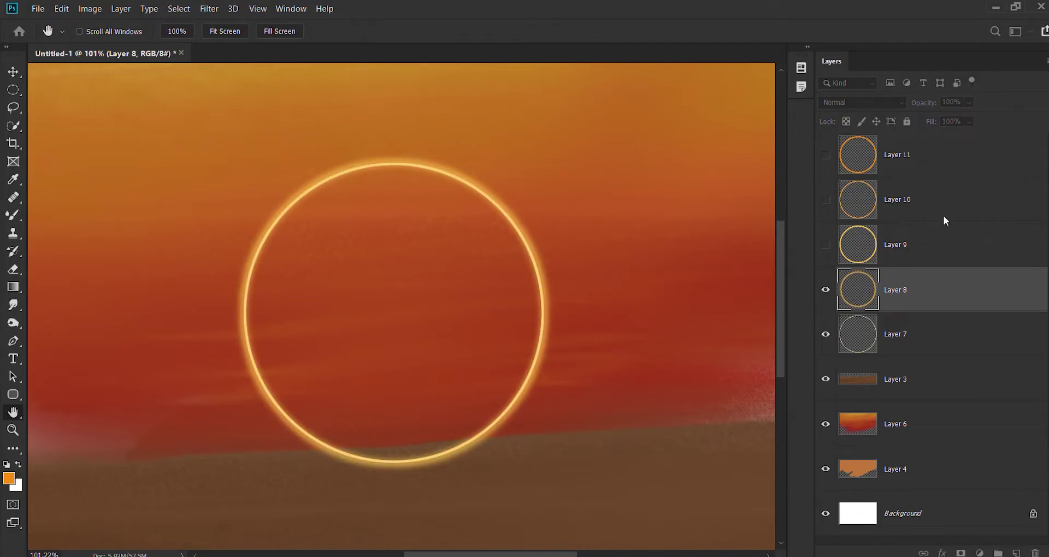
left_click(895, 245)
left_click(826, 199)
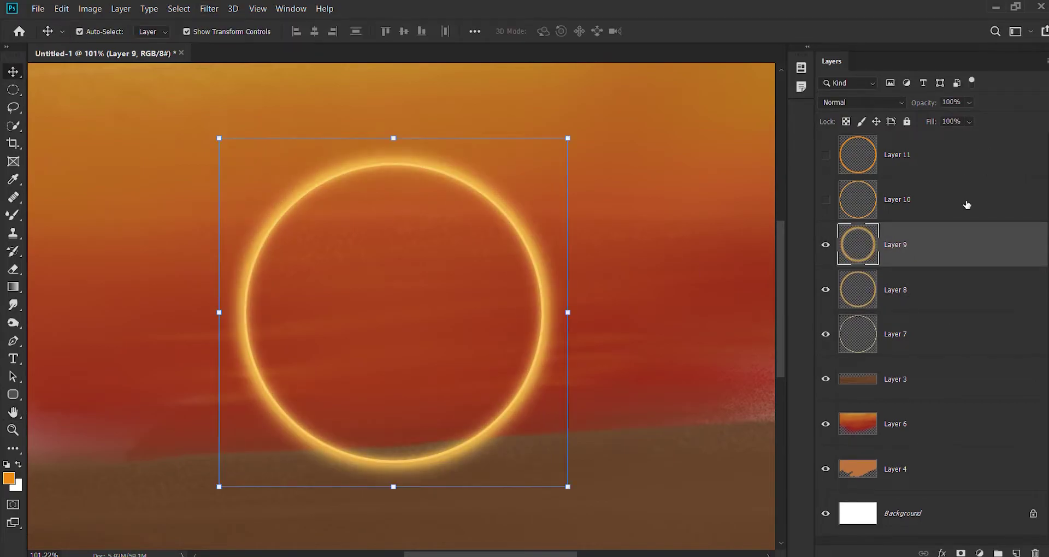
left_click(895, 200)
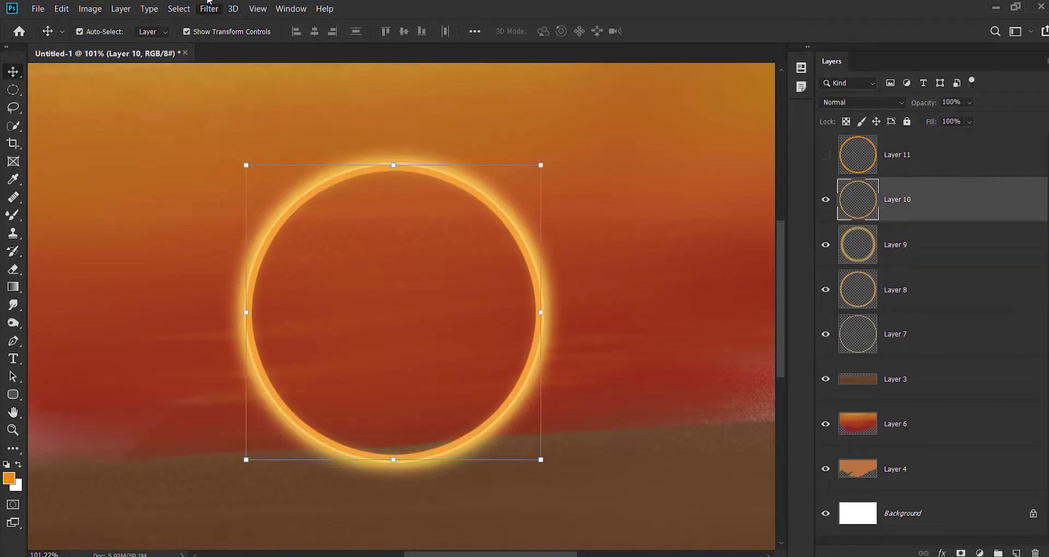
left_click(958, 158)
left_click(826, 154)
- Duplicate Layer 7, move it to the top and merge the ring layers into Layer 7 copy
key("space")
key("v")
mouse_move(859, 331)
left_mouse_down()
mouse_move(858, 140)
mouse_move(1012, 549)
left_mouse_up()
key("h")
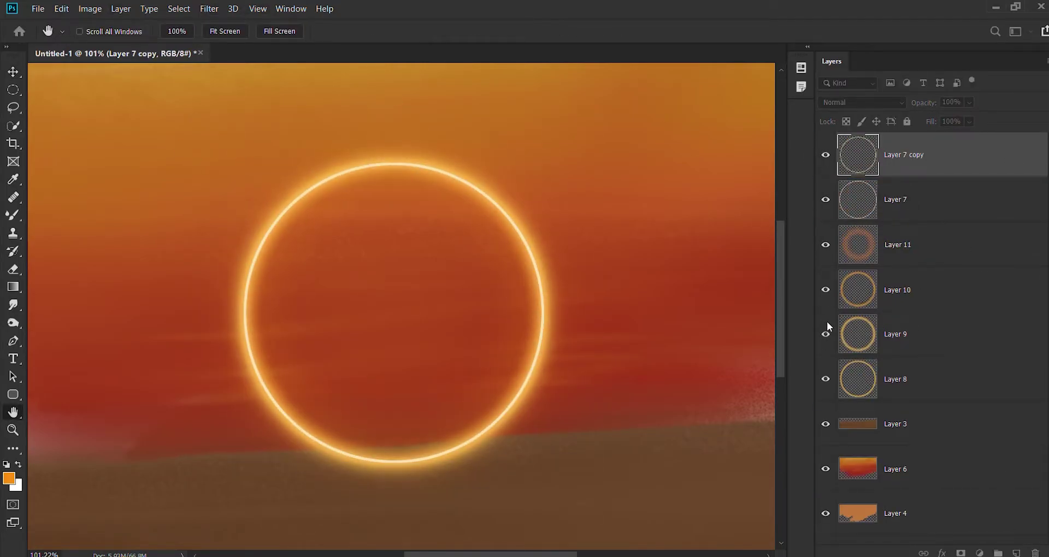
key("v")
left_click(969, 379, "shift")
left_click(864, 164)
left_click(945, 368, "shift")
key("ctrl+e")
left_click(893, 160)
- Hide the ring and add a new layer above the ground Layer 3 for hill painting
key("b")
left_click_drag(355, 286, 468, 379)
key("ctrl+z")
scroll(330, 362, "down", 3)
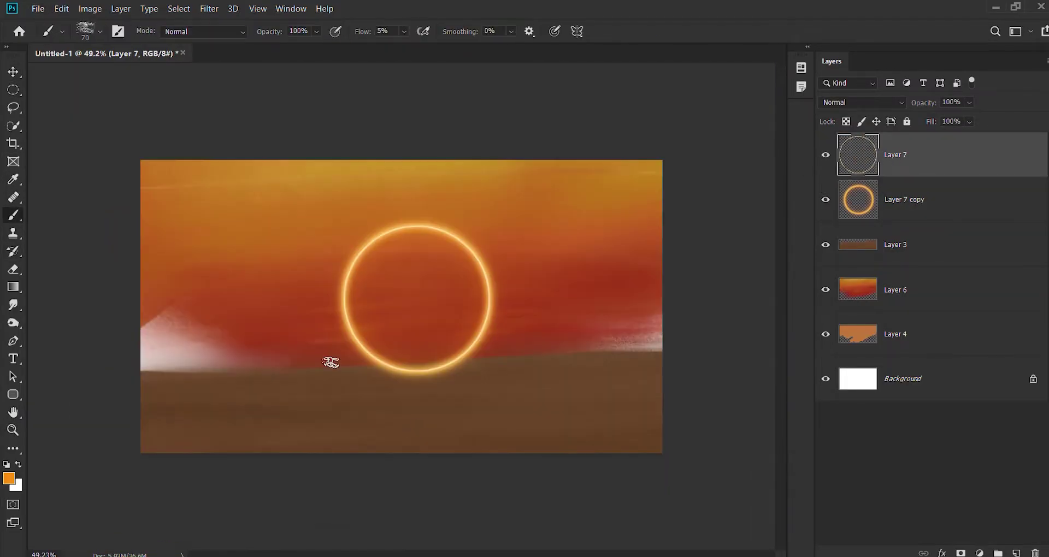
key("alt+shift+bracketleft")
key("ctrl+comma")
key("alt+bracketleft")
key("i")
key("b")
key("ctrl+shift+alt+n")
- Paint dark brown over the lower-left ground and erase to refine the left mountain's edge
mouse_move(144, 328)
left_mouse_down()
mouse_move(246, 346)
mouse_move(133, 311)
mouse_move(122, 344)
mouse_move(351, 378)
mouse_move(168, 311)
left_mouse_up()
key("ctrl+alt+comma")
mouse_move(238, 330)
left_mouse_down()
mouse_move(173, 398)
mouse_move(339, 405)
left_mouse_up()
key("e")
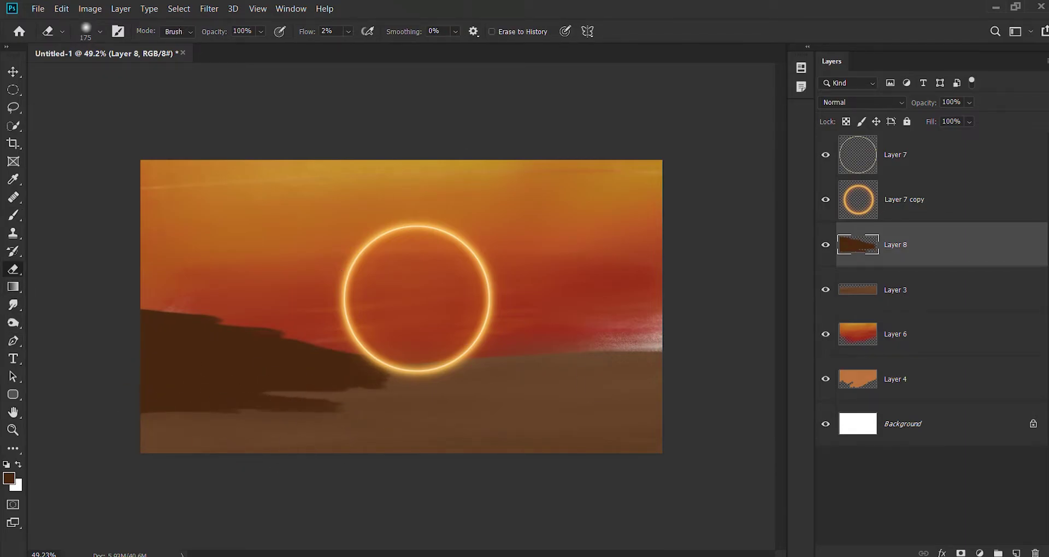
mouse_move(439, 437)
left_mouse_down()
mouse_move(147, 421)
mouse_move(404, 390)
left_mouse_up()
key("b")
left_click_drag(141, 402, 409, 396)
key("e")
left_click_drag(295, 408, 143, 407)
left_click_drag(164, 309, 235, 314)
- Paint a dark mountain on the right and erase along its lower edge
key("b")
mouse_move(671, 300)
left_mouse_down()
mouse_move(637, 327)
mouse_move(552, 344)
mouse_move(661, 350)
left_mouse_up()
key("e")
left_click_drag(464, 375, 555, 371)
key("b")
mouse_move(610, 425)
left_mouse_down()
mouse_move(476, 426)
mouse_move(553, 423)
left_mouse_up()
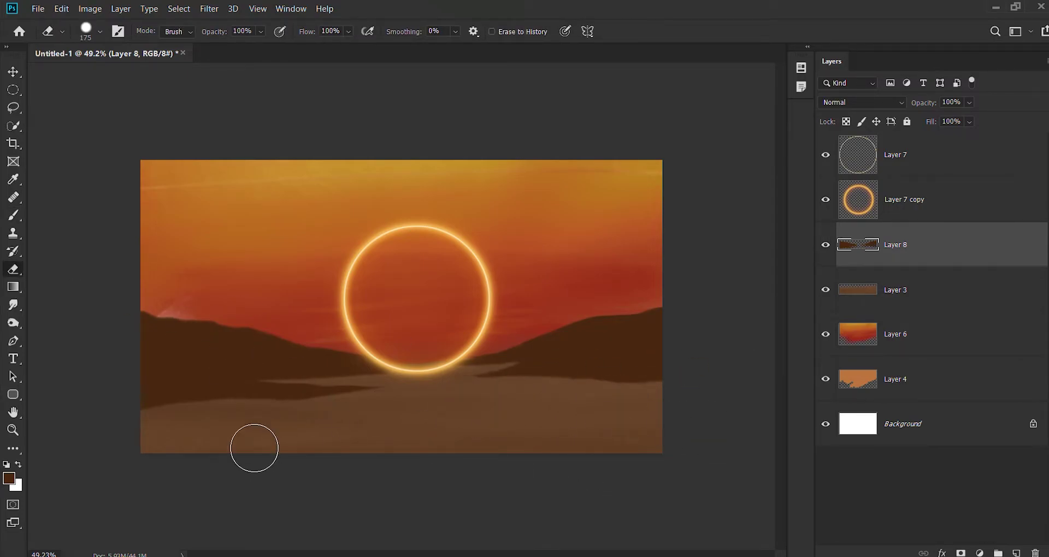
key("b")
- Add a layer, move Layer 9 below Layer 8, and paint a dark right-side ridge
key("ctrl+shift+alt+n")
left_click_drag(966, 260, 965, 311)
key("i")
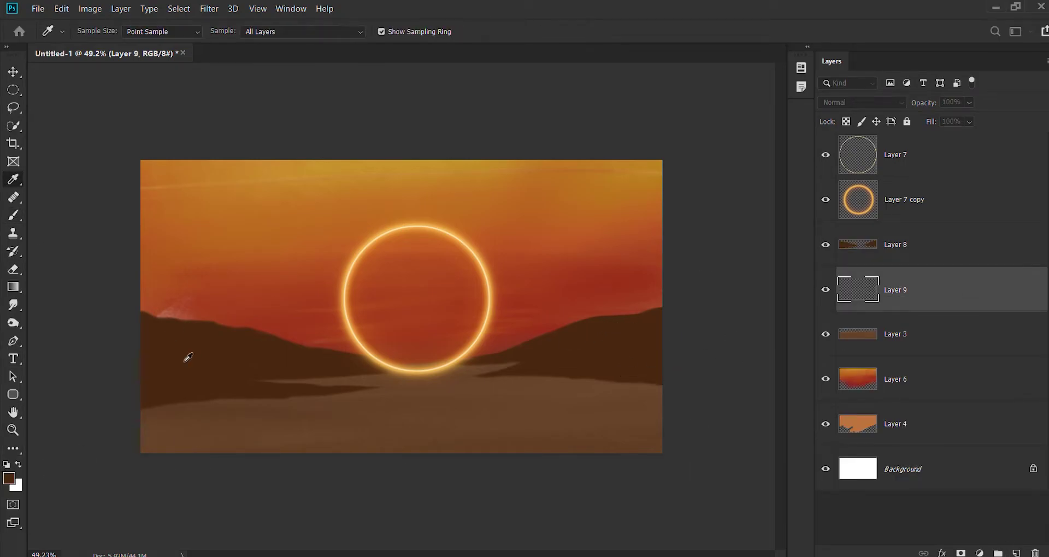
key("b")
left_click_drag(527, 351, 674, 281)
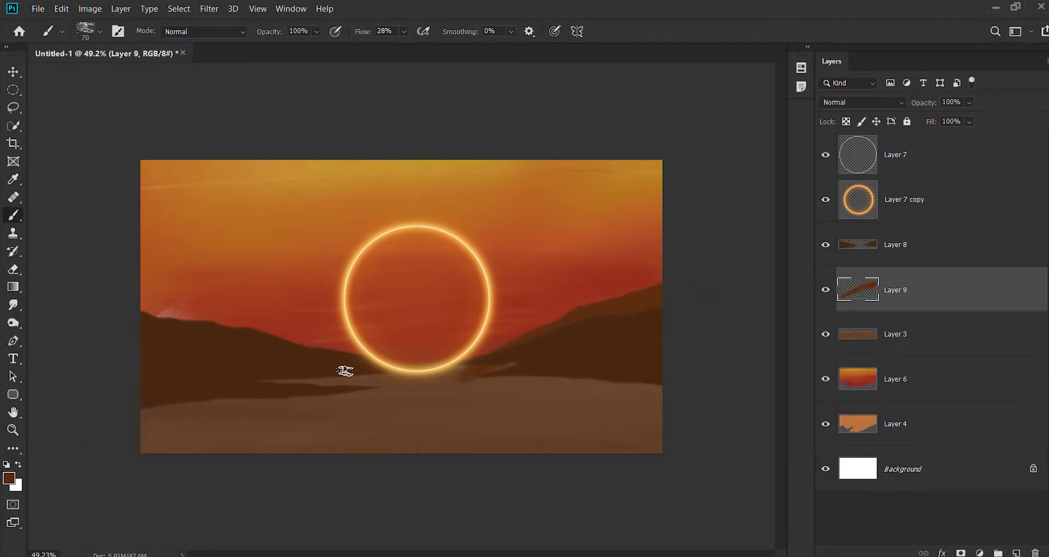
- Darken and reshape the left hill, then add an empty layer above Layer 8
key("e")
left_click_drag(572, 387, 627, 293)
key("b")
left_click_drag(143, 307, 243, 321)
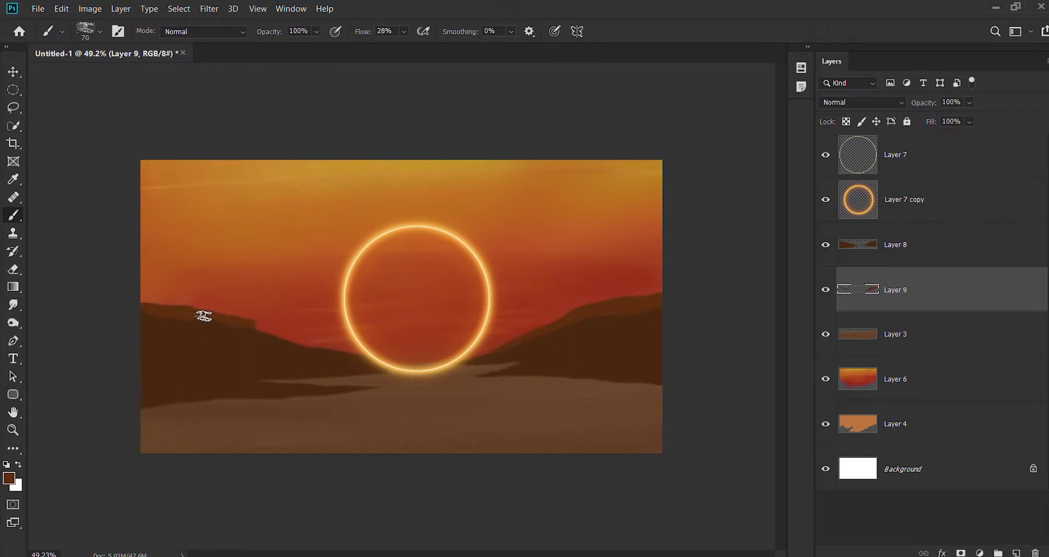
mouse_move(165, 309)
left_mouse_down()
mouse_move(300, 344)
mouse_move(188, 327)
left_mouse_up()
key("e")
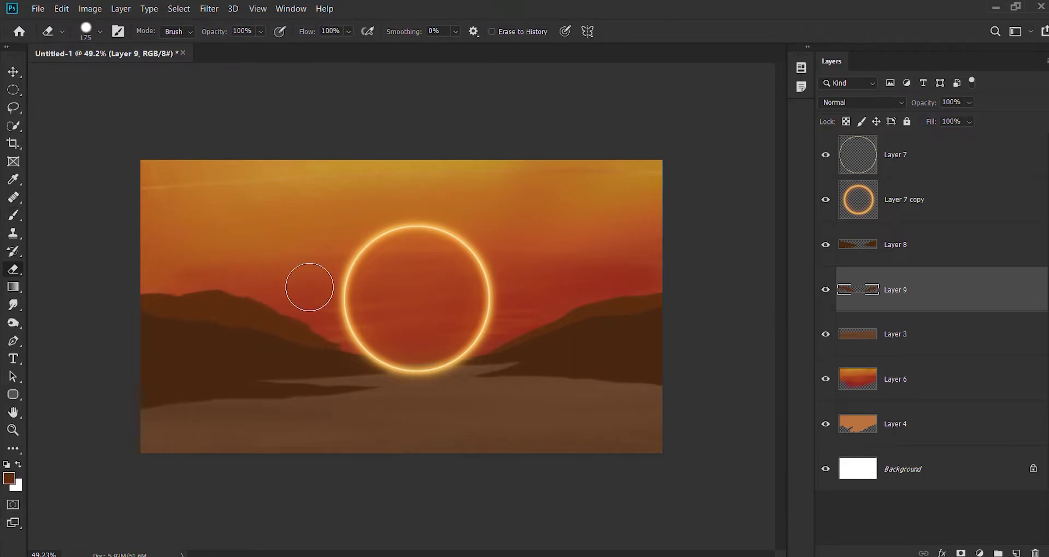
key("v")
key("b")
key("ctrl+shift+alt+n")
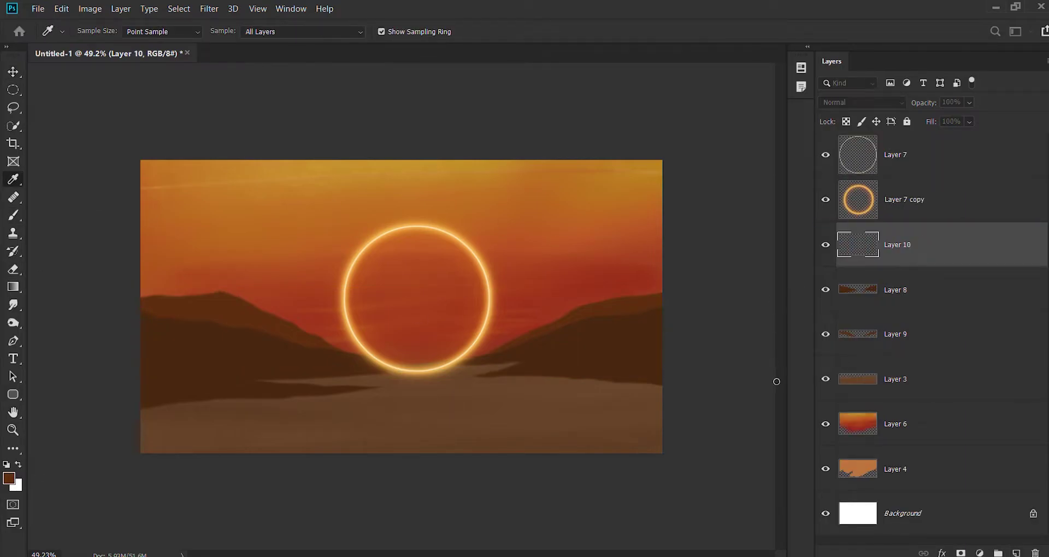
- Paint red inside the ring on new layers and softly darken its rim with low flow
mouse_move(432, 300)
left_mouse_down()
mouse_move(416, 273)
mouse_move(398, 340)
mouse_move(465, 318)
mouse_move(461, 285)
mouse_move(425, 273)
left_mouse_up()
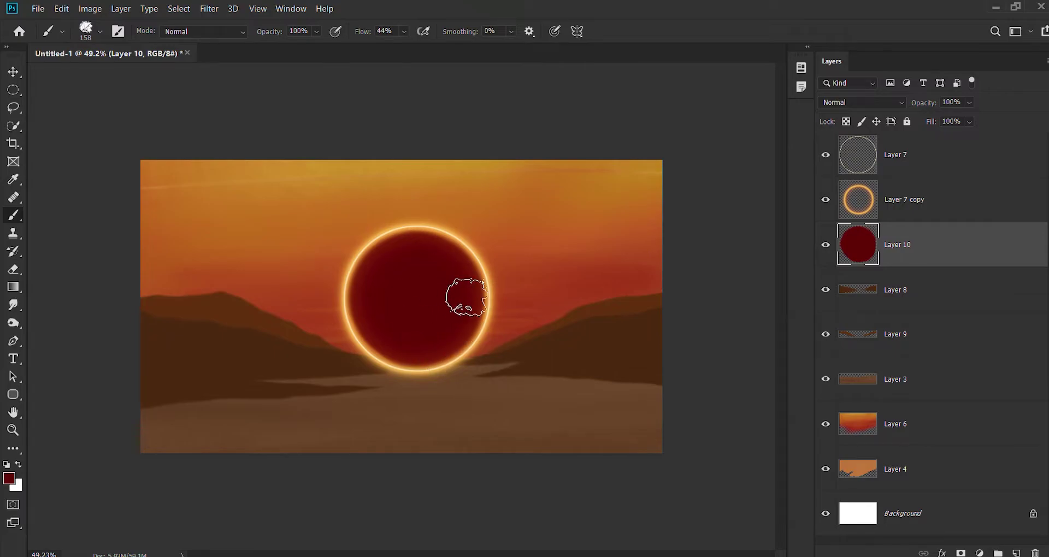
key("ctrl+shift+alt+n")
mouse_move(426, 321)
left_mouse_down()
mouse_move(439, 291)
mouse_move(427, 323)
mouse_move(421, 300)
mouse_move(404, 309)
left_mouse_up()
left_click(439, 291, "alt")
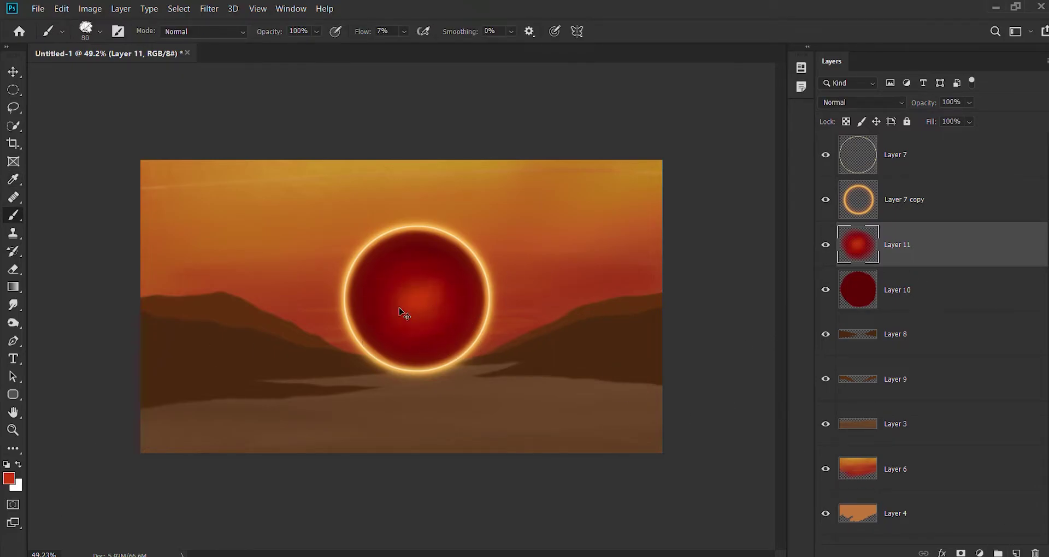
key("ctrl+shift+alt+n")
key("shift+0")
key("shift+1")
left_click_drag(389, 257, 478, 293)
- Step through Layers 10–12 and apply a Hue/Saturation adjustment to Layer 10
left_click(918, 295)
left_click(859, 335)
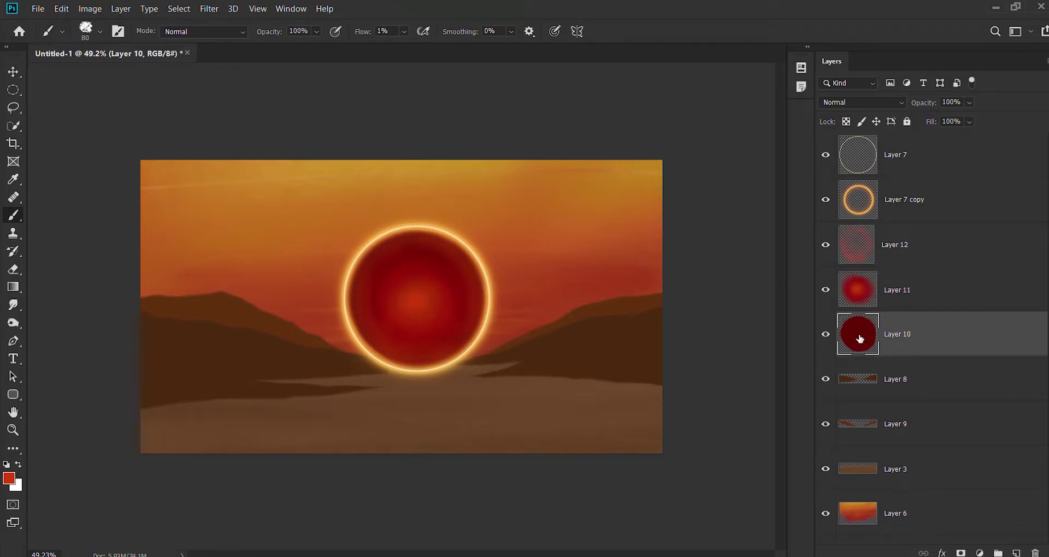
left_click(860, 292)
key("alt+bracketright")
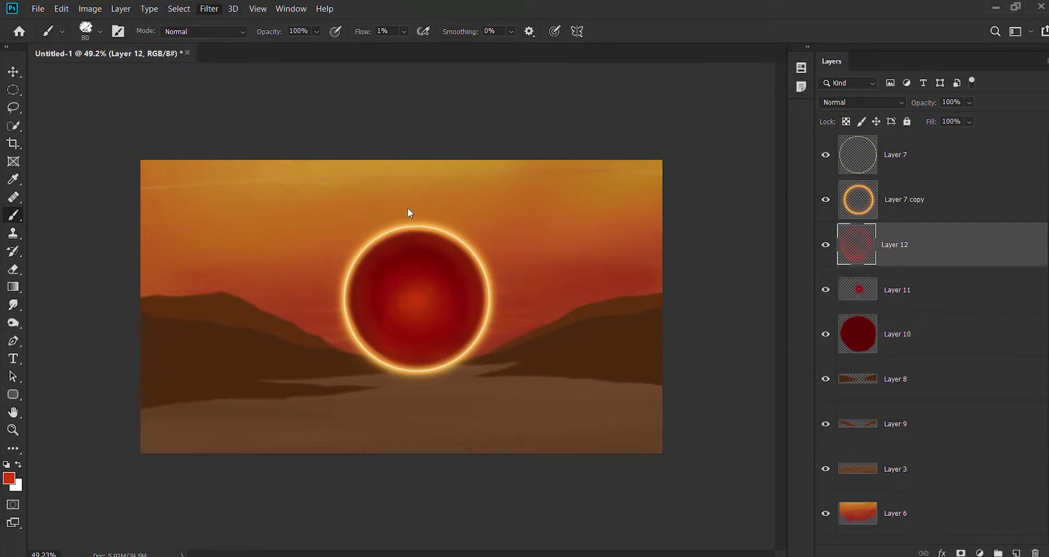
key("alt+bracketleft")
key("alt+bracketleft")
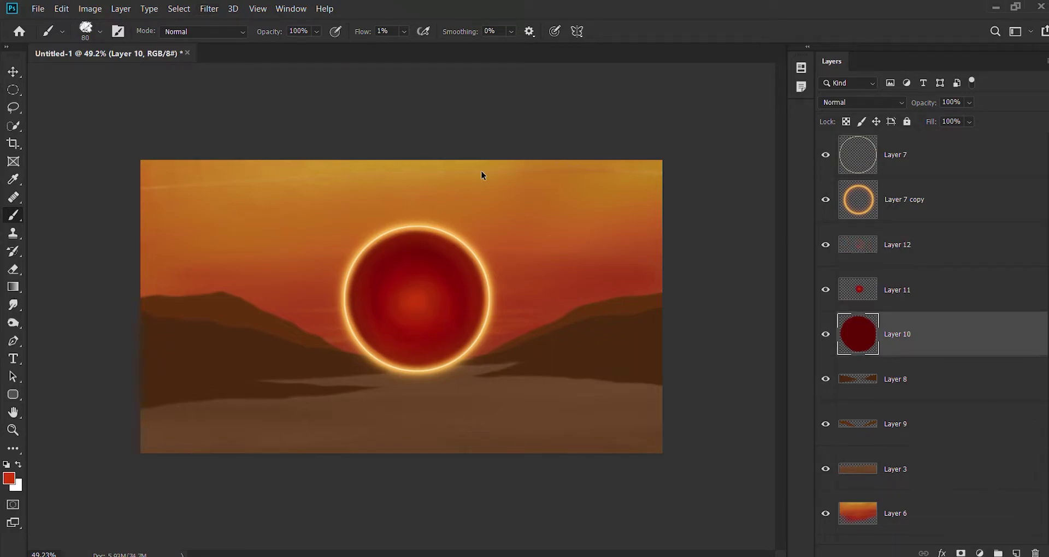
key("ctrl+u")
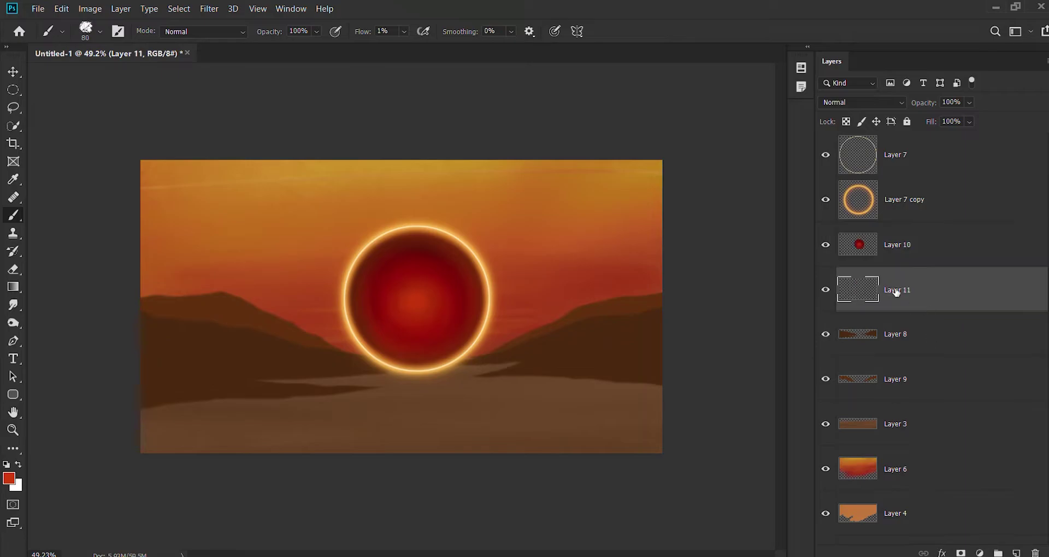
- Paint a dark navy disc inside the ring, toggling the ring to check it
key("b")
key("d")
key("ctrl+bracketright")
mouse_move(412, 300)
left_mouse_down()
mouse_move(428, 300)
mouse_move(379, 290)
mouse_move(368, 313)
mouse_move(476, 306)
mouse_move(394, 267)
mouse_move(475, 283)
left_mouse_up()
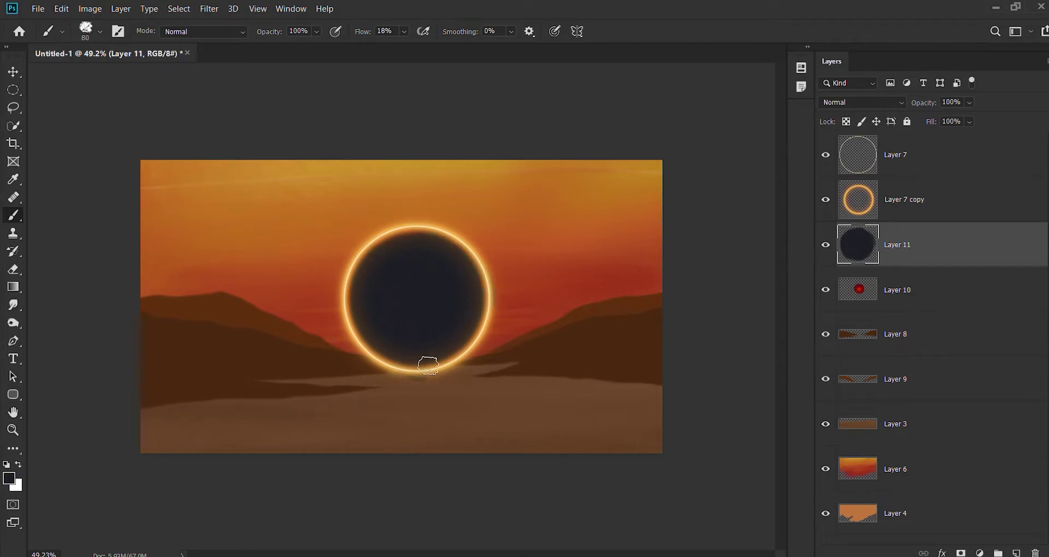
left_click(826, 199)
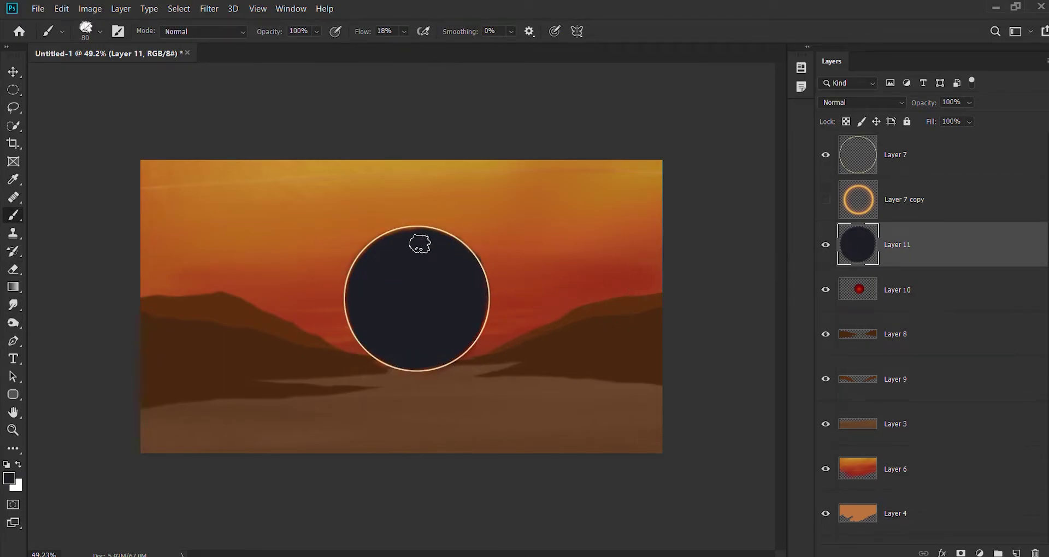
left_click(825, 199)
- Move Layer 10 above Layer 11 and try Overlay and other blend modes
left_click_drag(896, 289, 896, 245)
left_click(862, 102)
left_click(893, 222)
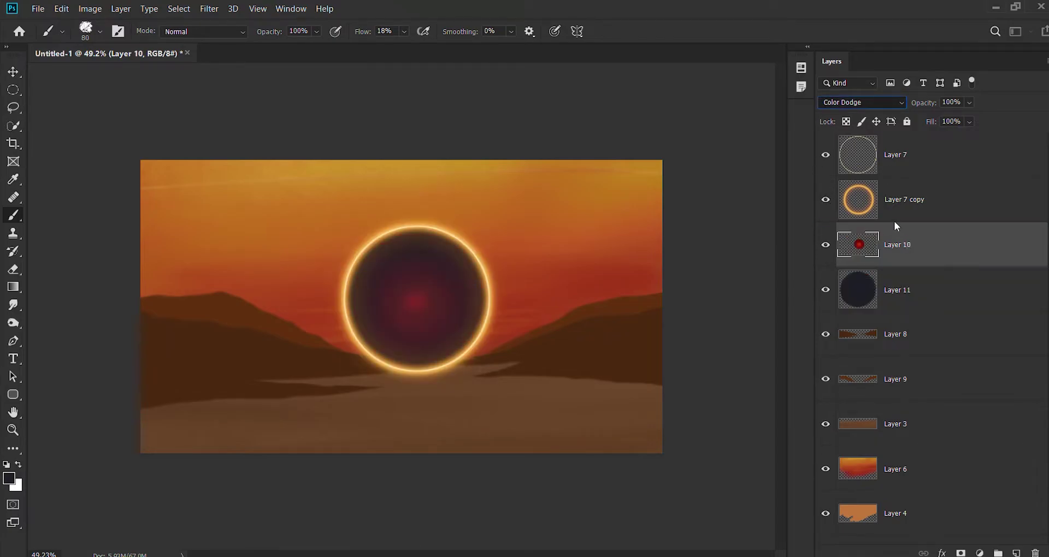
key("Up")
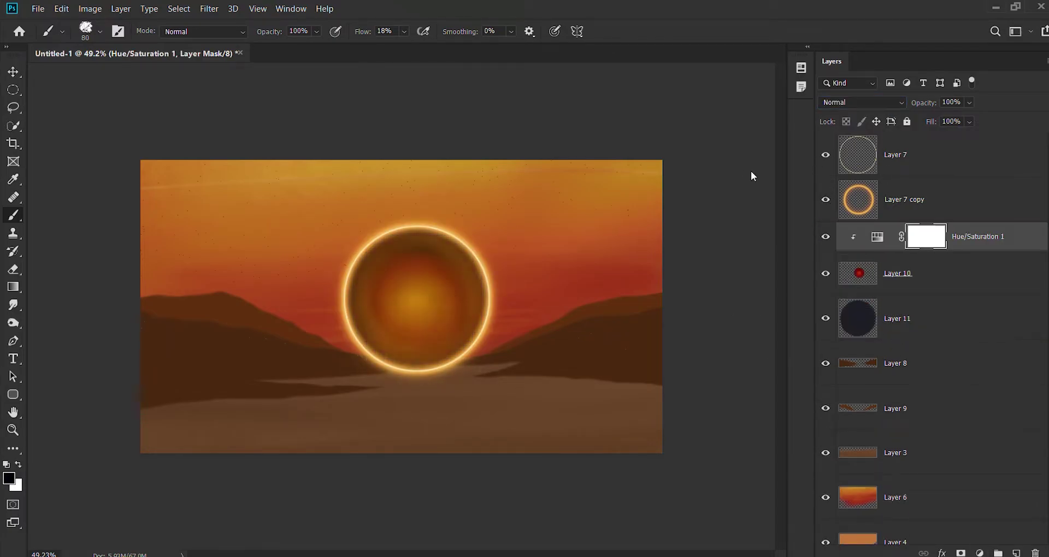
key("ctrl+z")
key("ctrl+z")
key("ctrl+z")
key("ctrl+z")
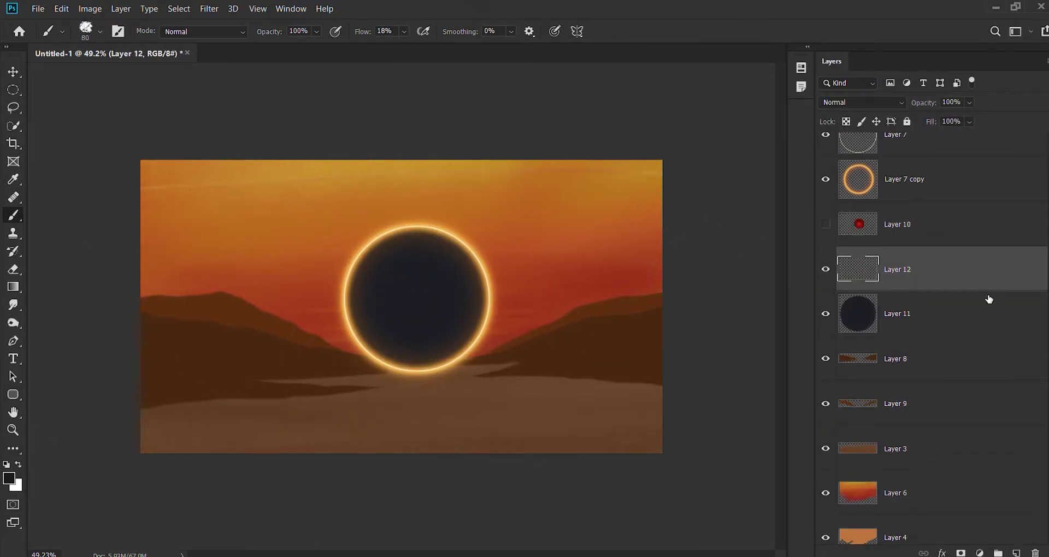
- Delete disc Layers 10–12 and ring layers Layer 7 and Layer 7 copy
left_click(994, 301)
key("Delete")
key("Delete")
key("Delete")
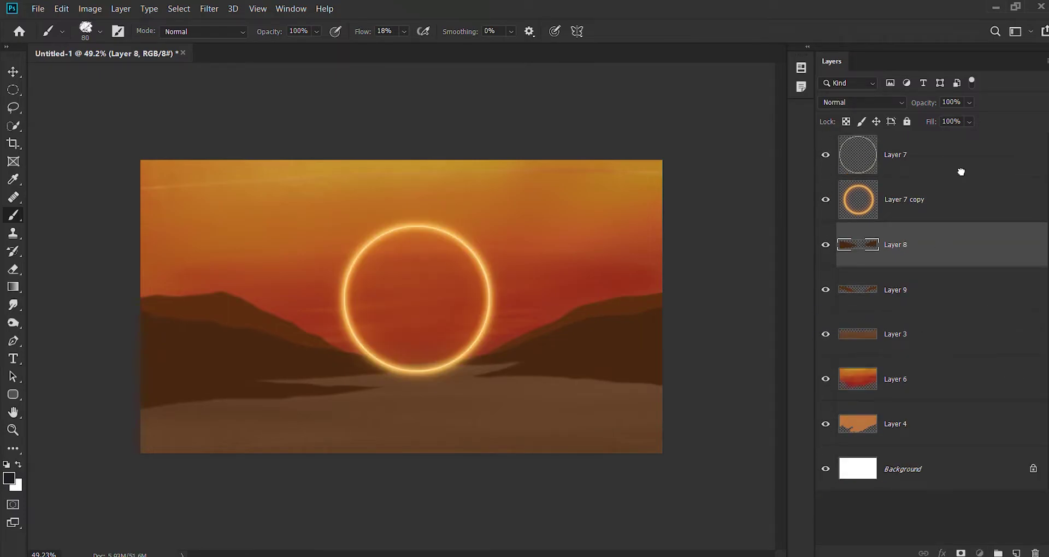
left_click(961, 180)
key("Delete")
key("Delete")
- Switch between Layer 8 and Layer 9 to check the remaining hill layers
key("e")
key("alt+bracketleft")
left_click(907, 270)
left_click(889, 187)
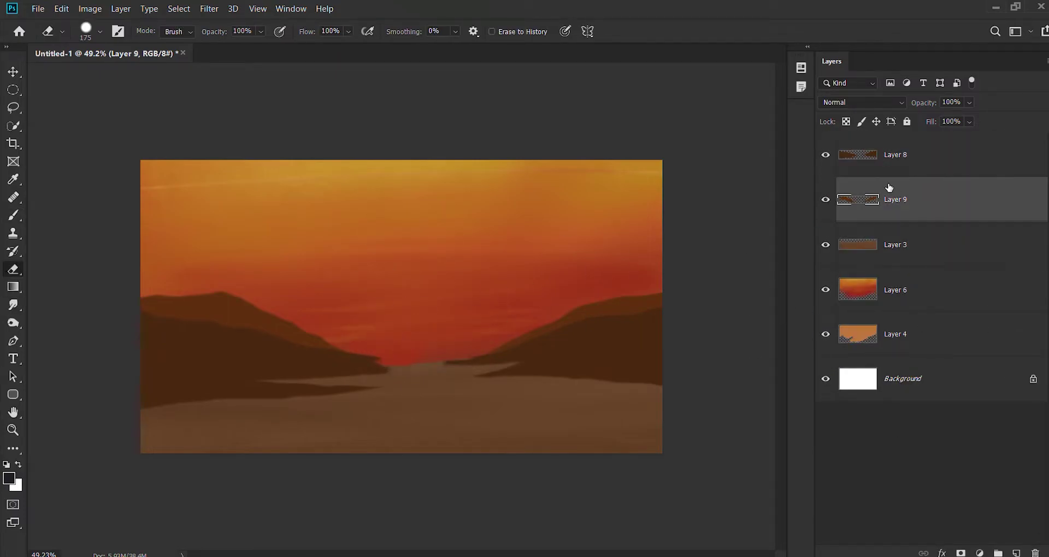
key("alt+bracketright")
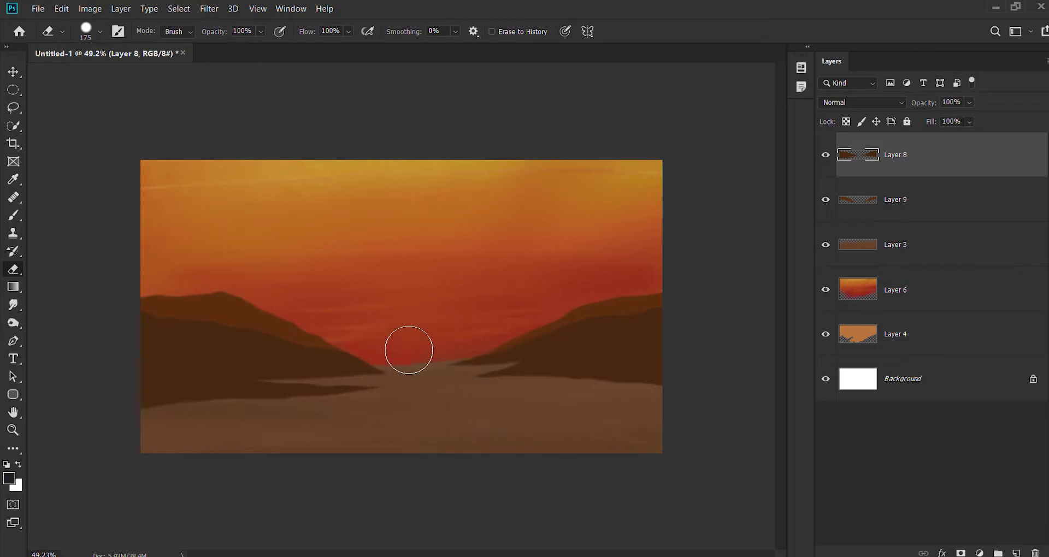
key("alt+bracketleft")
key("alt+bracketright")
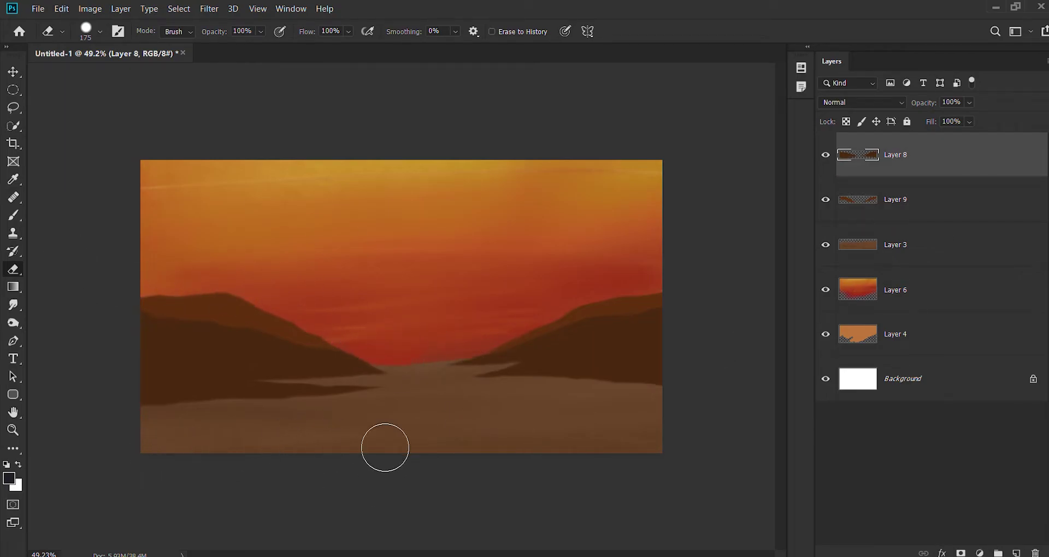
key("alt+bracketleft")
key("alt+bracketright")
key("m")
key("i")
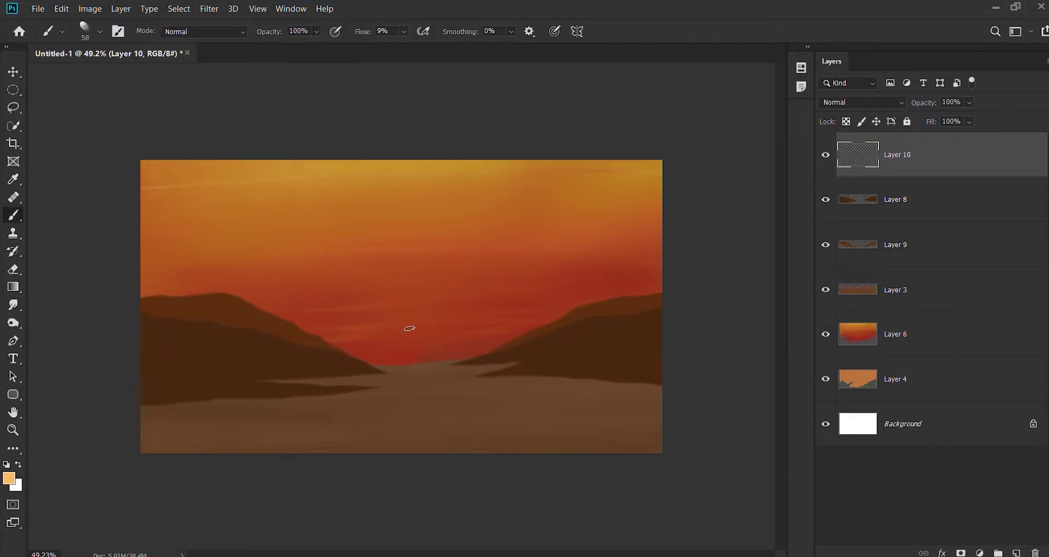
- Rough in and smudge orange zigzag strokes in the sky, then delete that layer
mouse_move(355, 302)
left_mouse_down()
mouse_move(418, 358)
mouse_move(550, 316)
mouse_move(368, 300)
mouse_move(346, 265)
mouse_move(519, 229)
mouse_move(259, 265)
left_mouse_up()
left_click(13, 305)
key("b")
key("Delete")
- Sample dark brown from the hills and paint a winged shape in the sky on new Layer 10
key("shift+b")
left_click(220, 364, "alt")
key("ctrl+shift+alt+n")
mouse_move(382, 193)
left_mouse_down()
mouse_move(331, 225)
mouse_move(376, 218)
mouse_move(334, 267)
mouse_move(376, 251)
mouse_move(331, 221)
mouse_move(380, 196)
mouse_move(434, 214)
mouse_move(453, 194)
left_mouse_up()
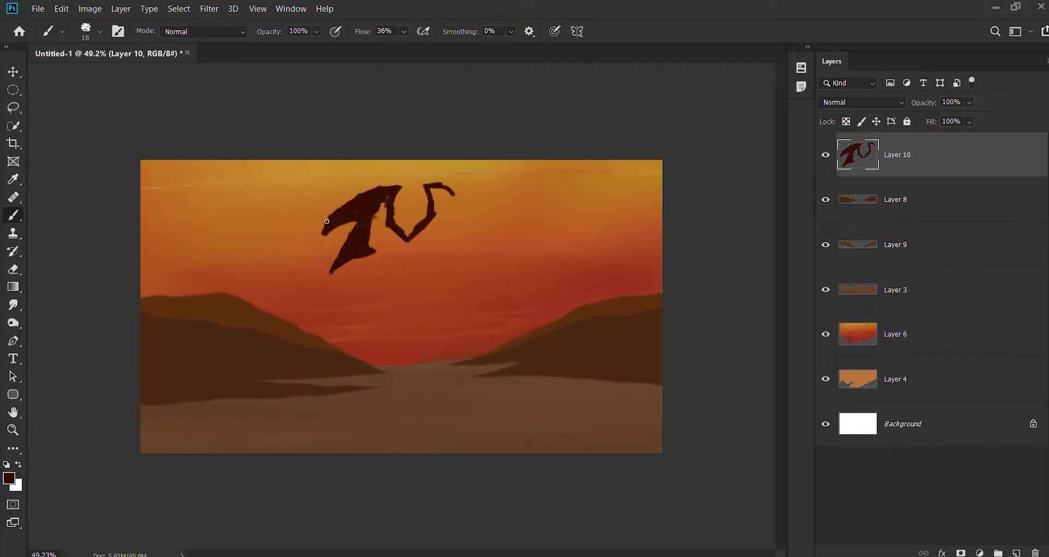
left_click_drag(377, 250, 385, 258)
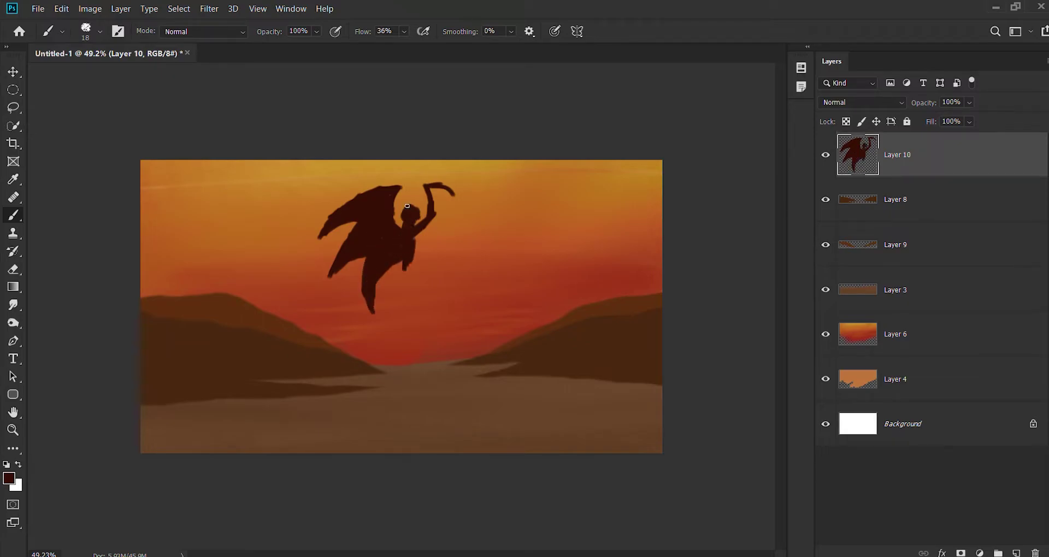
- Undo the winged strokes and a trial dark blob, then zoom in on the sky
key("ctrl+z")
key("ctrl+z")
key("ctrl+z")
key("ctrl+z")
key("ctrl+z")
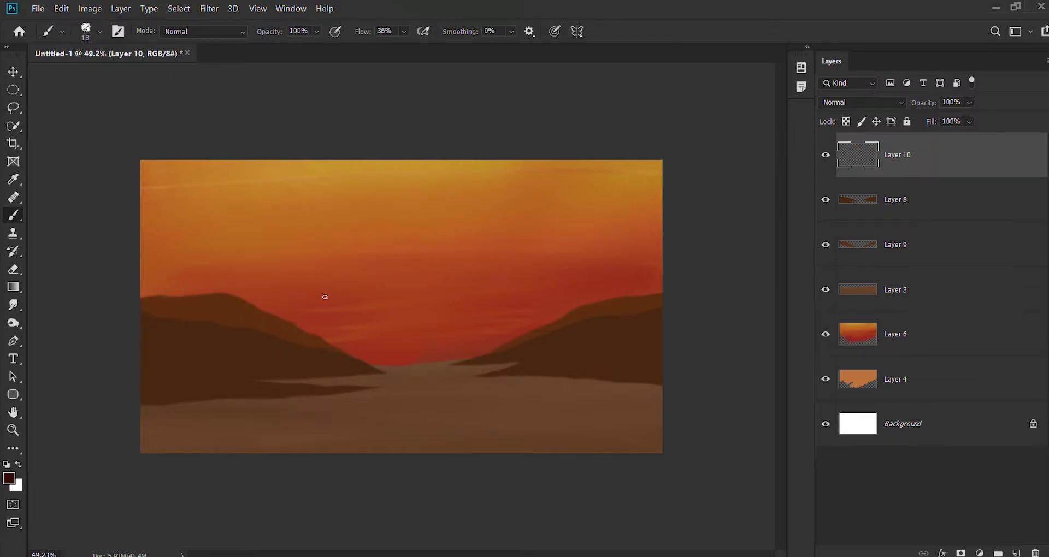
left_click_drag(386, 209, 393, 244)
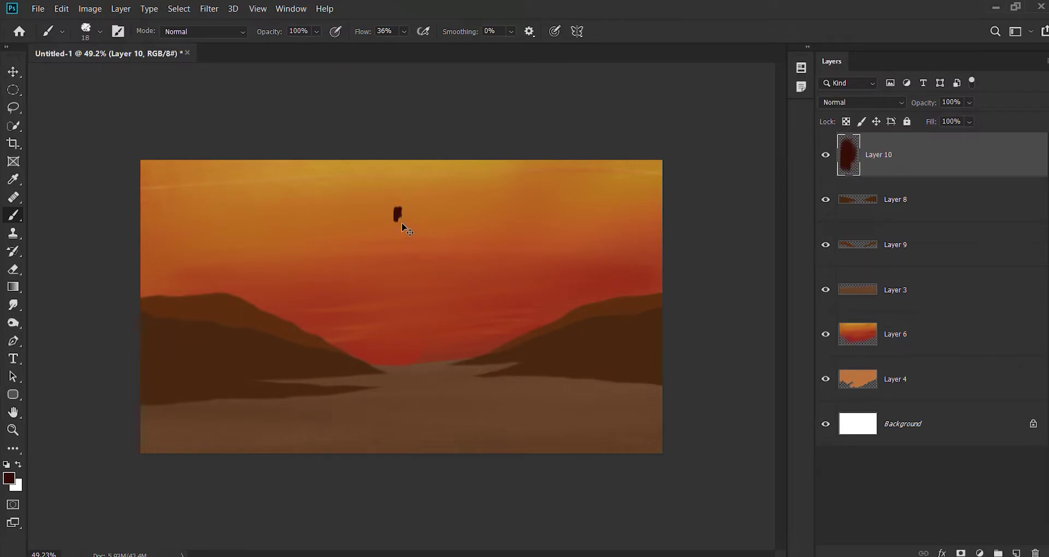
key("ctrl+z")
scroll(407, 229, "up", 3)
scroll(414, 316, "up", 2)
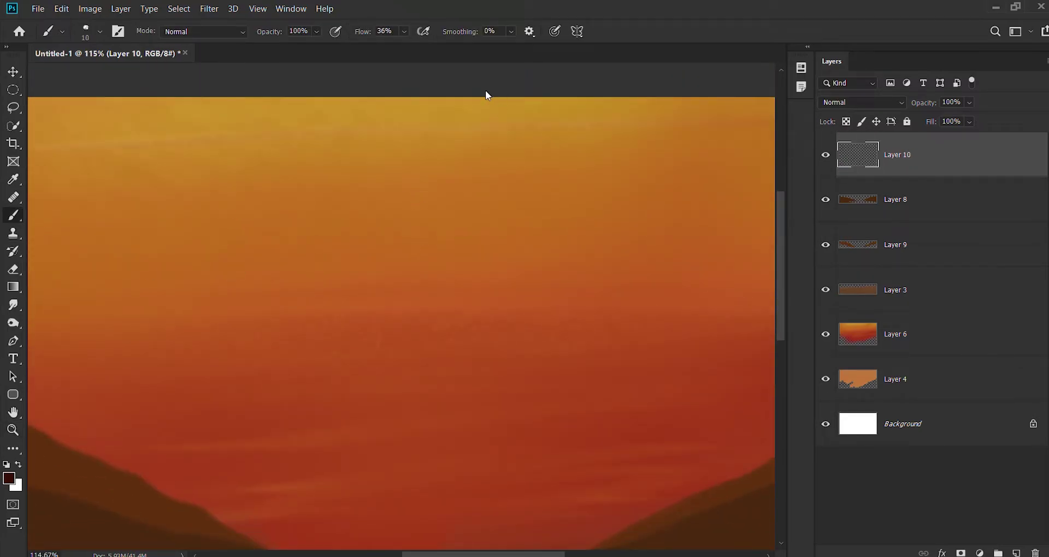
- Paint the figure's tall torso with a long left arm and a hooked right hand
mouse_move(419, 218)
left_mouse_down()
mouse_move(421, 305)
mouse_move(431, 315)
left_mouse_up()
left_click_drag(422, 260, 418, 332)
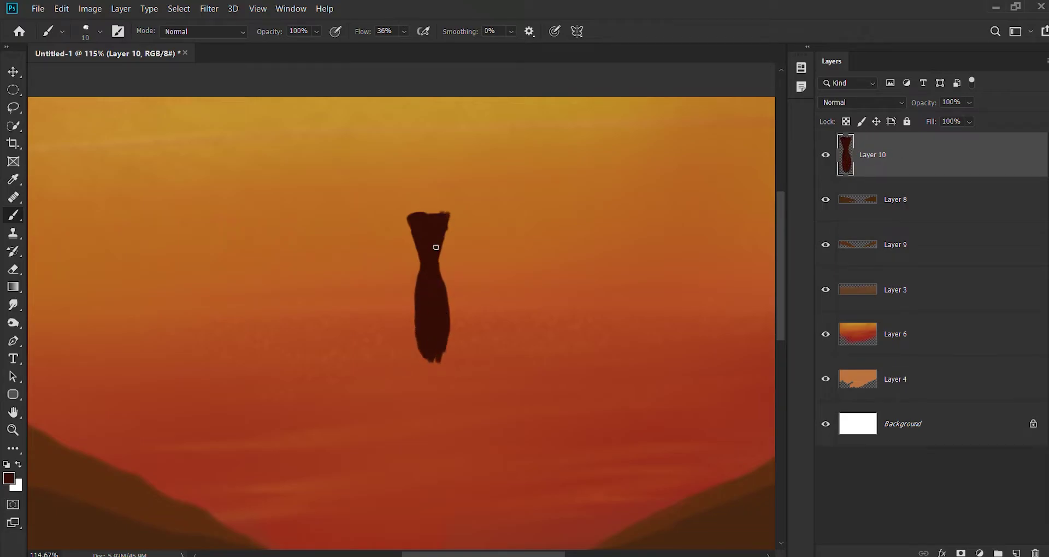
mouse_move(433, 220)
left_mouse_down()
mouse_move(388, 240)
mouse_move(331, 322)
left_mouse_up()
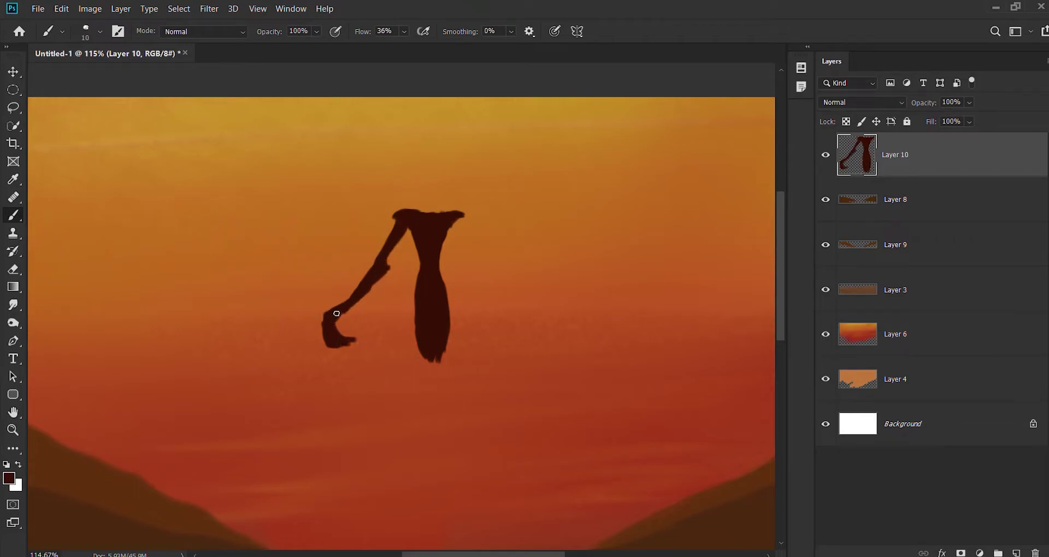
left_click_drag(458, 216, 535, 328)
- Trim the right hand and extend the body into a long leg using a smaller brush
key("e")
left_click_drag(566, 295, 566, 328)
key("b")
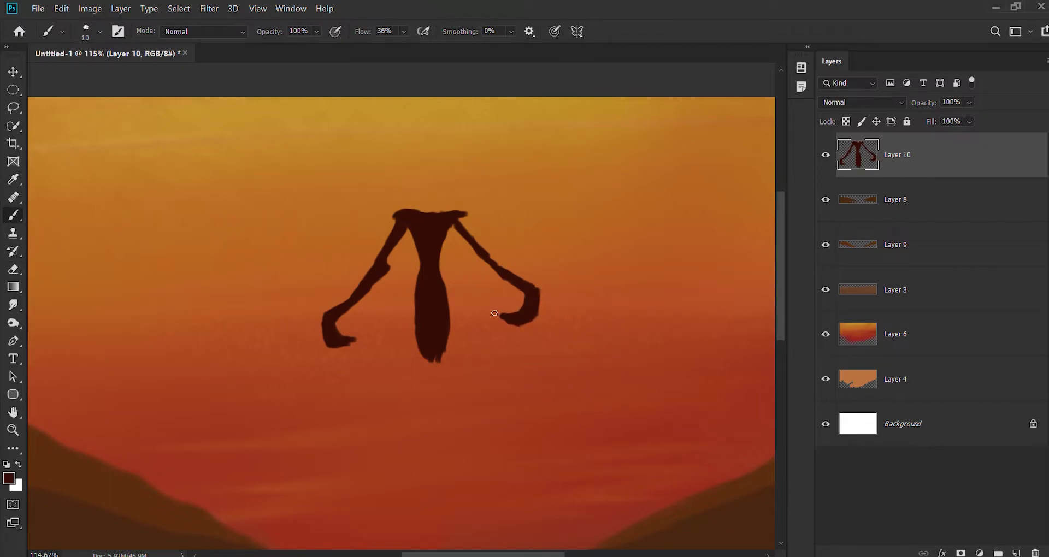
mouse_move(420, 339)
left_mouse_down()
mouse_move(432, 511)
mouse_move(433, 461)
left_mouse_up()
key("bracketleft")
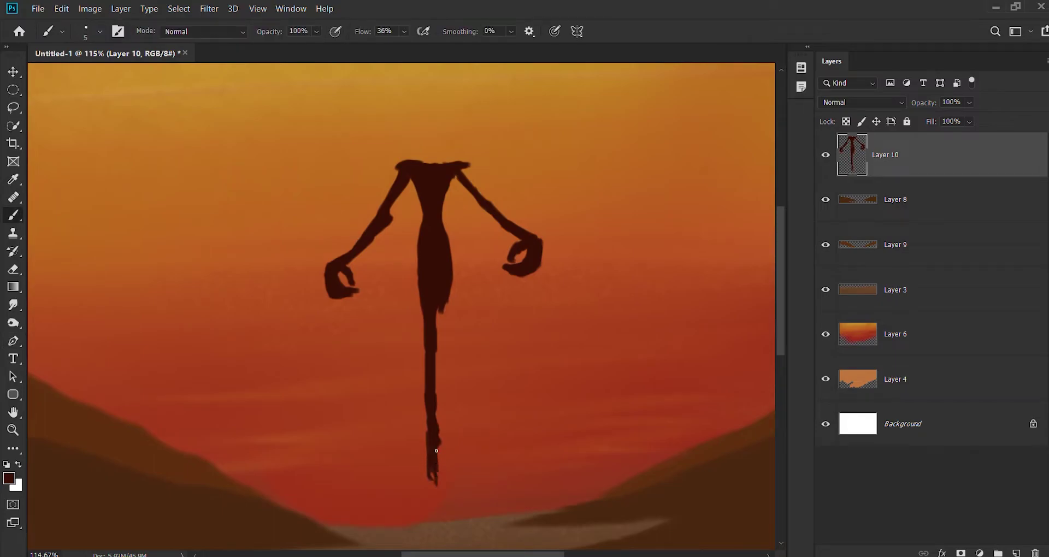
mouse_move(438, 306)
left_mouse_down()
mouse_move(445, 386)
mouse_move(445, 327)
left_mouse_up()
key("ctrl+z")
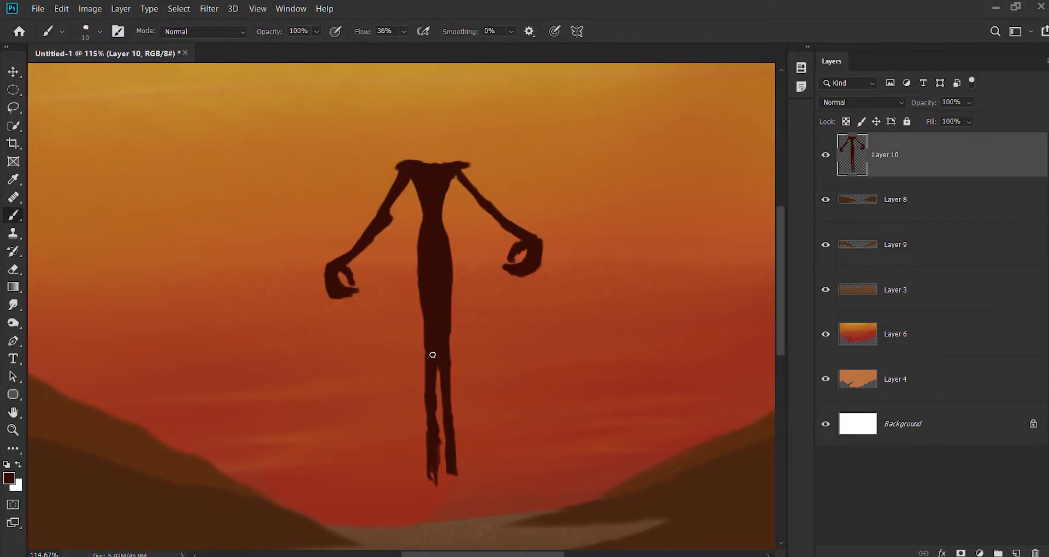
- Paint the left dangling leg ending in clawed toes
key("e")
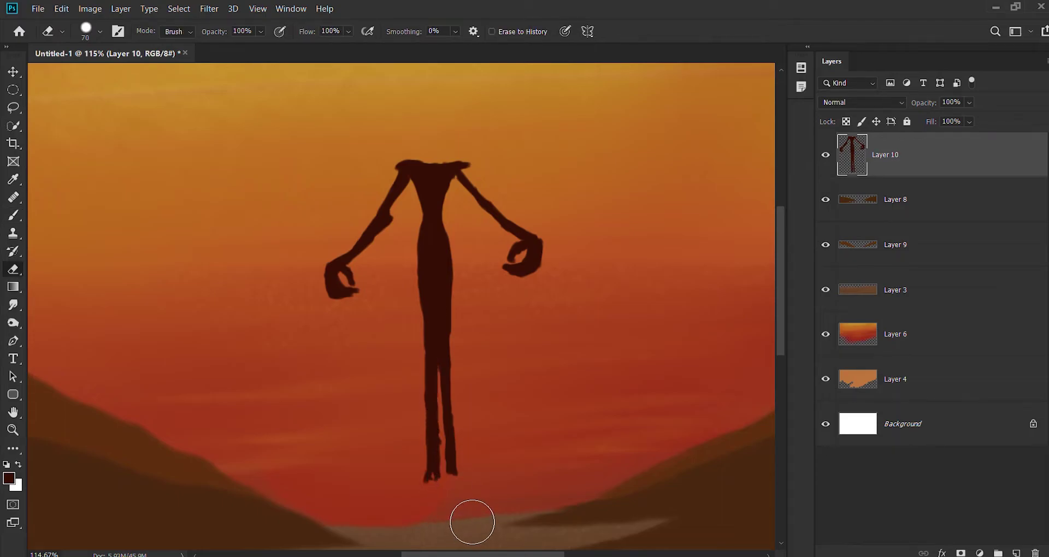
key("b")
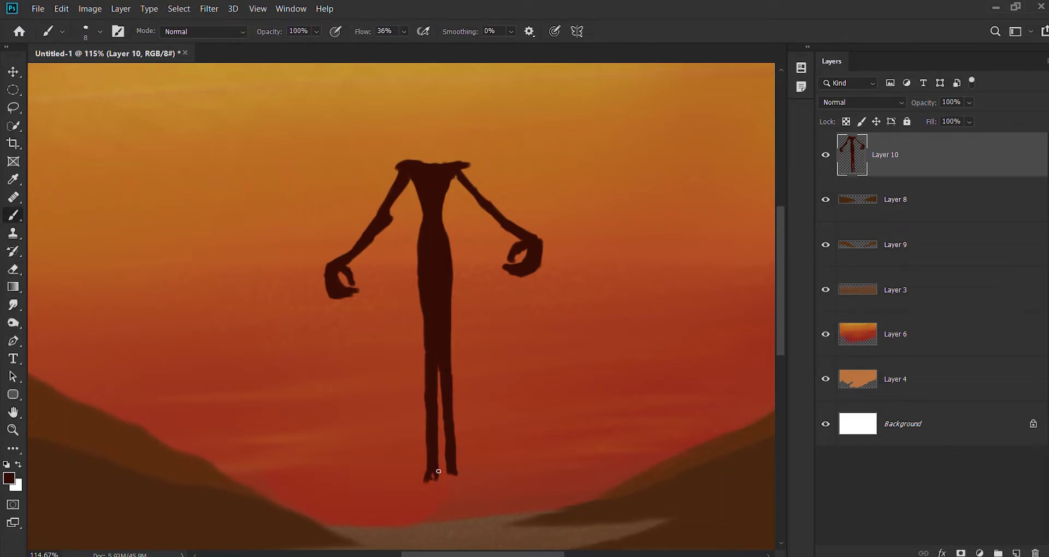
scroll(438, 471, "up", 10)
mouse_move(384, 312)
left_mouse_down()
mouse_move(391, 304)
mouse_move(443, 359)
mouse_move(388, 433)
mouse_move(346, 422)
mouse_move(344, 448)
mouse_move(437, 475)
left_mouse_up()
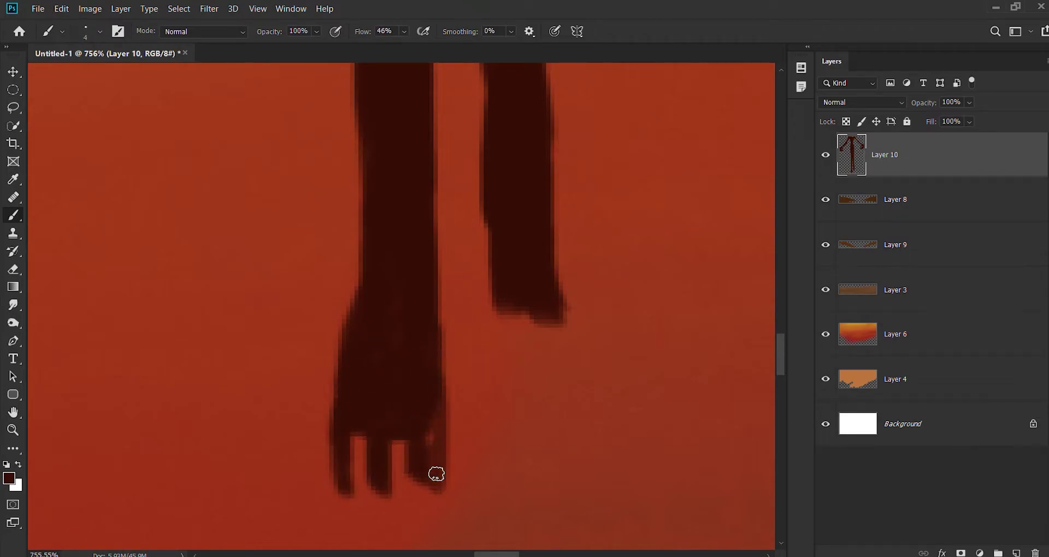
- Undo the stray foot strokes and paint the legs further down toward a pointed foot
key("ctrl+z")
key("ctrl+z")
key("ctrl+z")
scroll(449, 325, "down", 5)
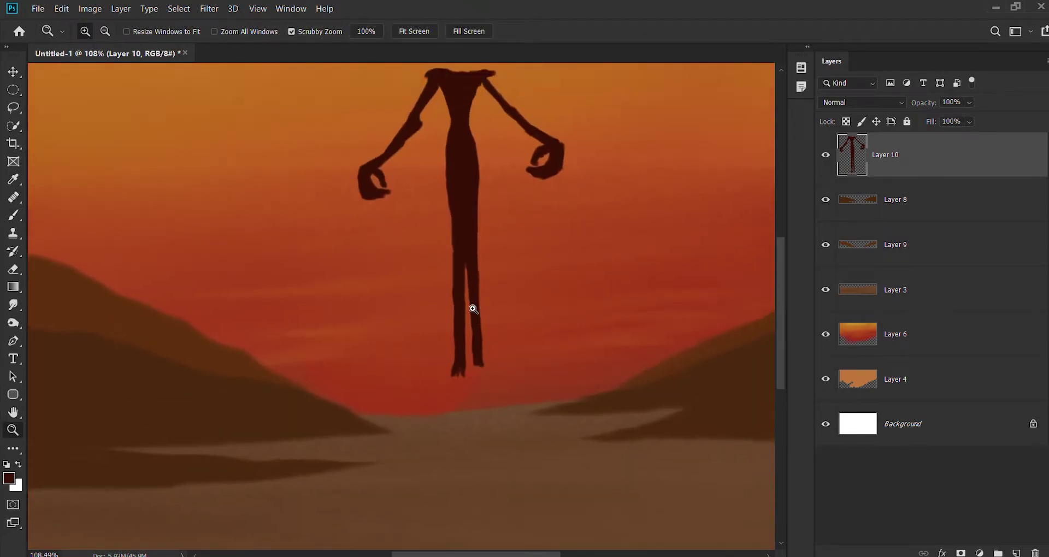
scroll(468, 315, "up", 2)
key("ctrl+z")
left_click_drag(448, 327, 472, 326)
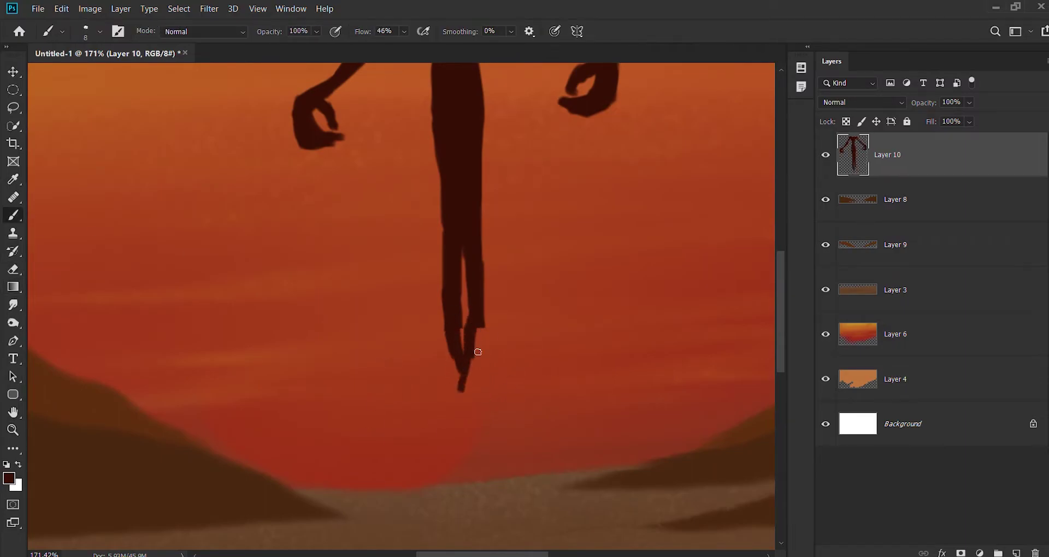
left_click_drag(470, 384, 460, 437)
- Alternate eraser and brush to shape two small feet, then brush a tail around the legs
key("e")
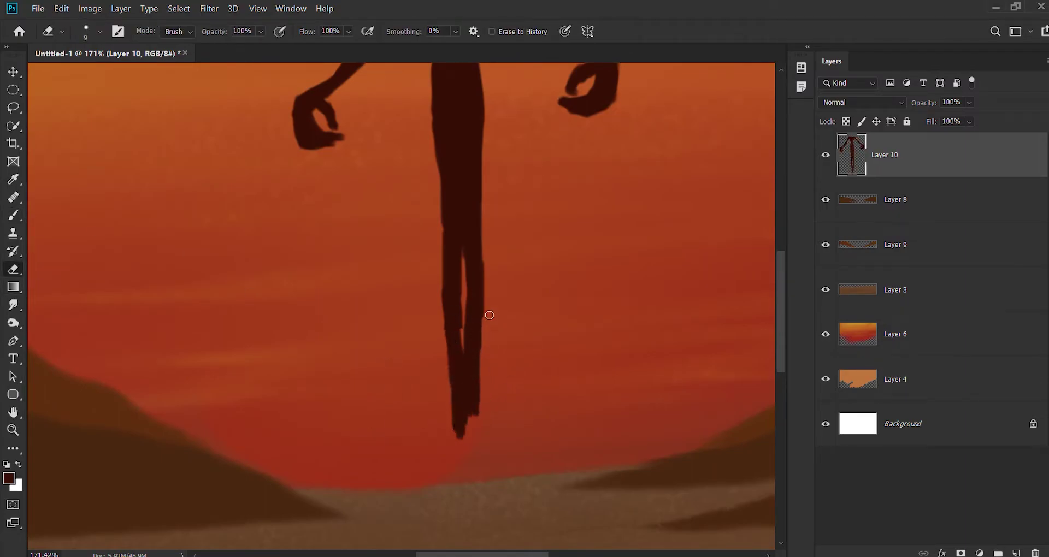
left_click(13, 215)
mouse_move(467, 407)
left_mouse_down()
mouse_move(491, 460)
mouse_move(458, 439)
mouse_move(489, 438)
left_mouse_up()
key("e")
key("b")
key("e")
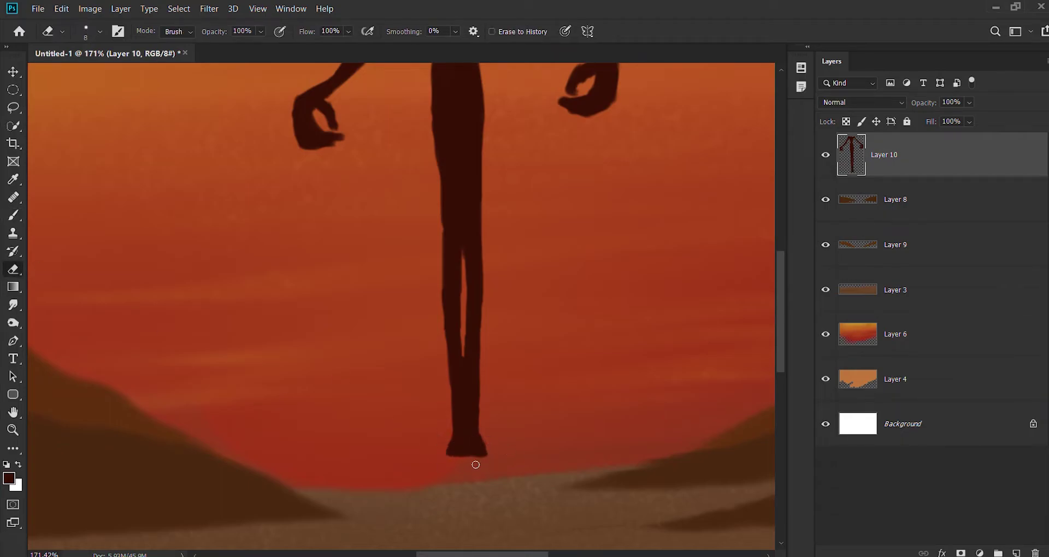
key("b")
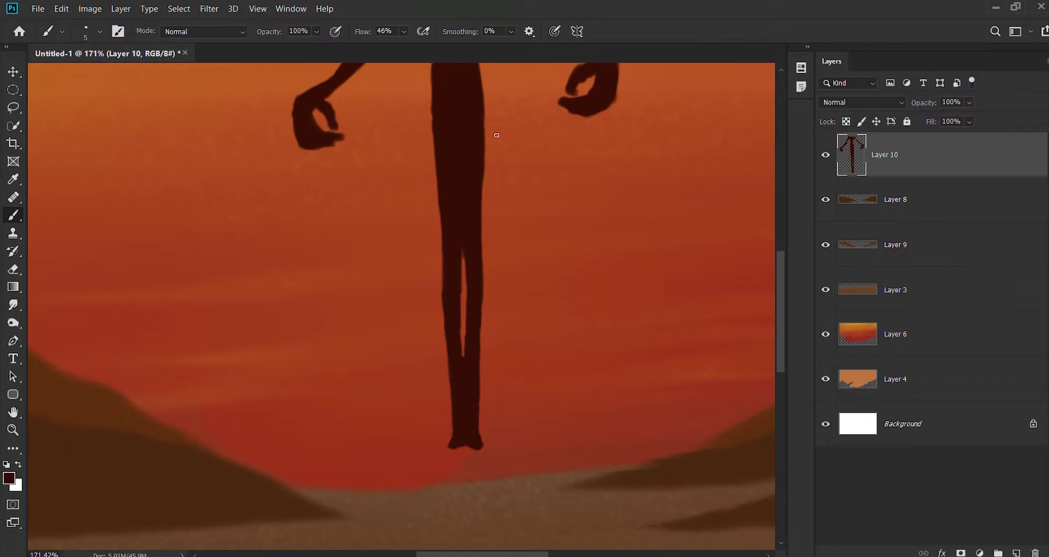
left_click_drag(482, 119, 572, 322)
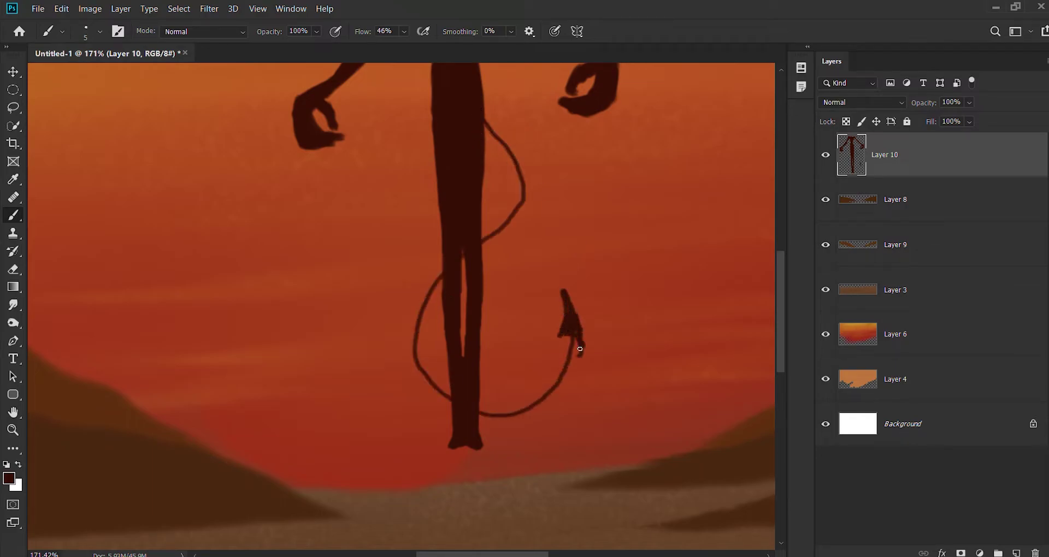
- Try several looping tail strokes around the legs, undoing each attempt
key("ctrl+z")
key("ctrl+z")
scroll(590, 318, "down", 2)
left_click_drag(491, 232, 539, 328)
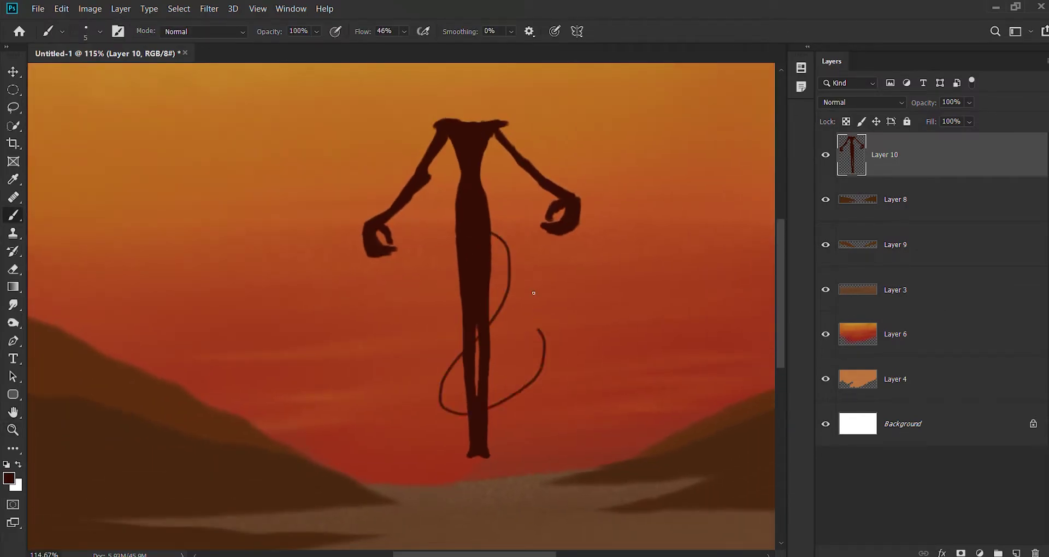
key("ctrl+z")
mouse_move(492, 248)
left_mouse_down()
mouse_move(451, 375)
mouse_move(584, 350)
left_mouse_up()
key("ctrl+z")
key("ctrl+z")
key("ctrl+z")
mouse_move(491, 238)
left_mouse_down()
mouse_move(568, 327)
mouse_move(504, 385)
left_mouse_up()
key("ctrl+z")
- Sketch and fill an arrowhead tail tip with a finer brush, then undo it
left_click_drag(475, 217, 608, 330)
key("bracketleft")
key("bracketleft")
key("bracketleft")
left_click_drag(437, 206, 494, 267)
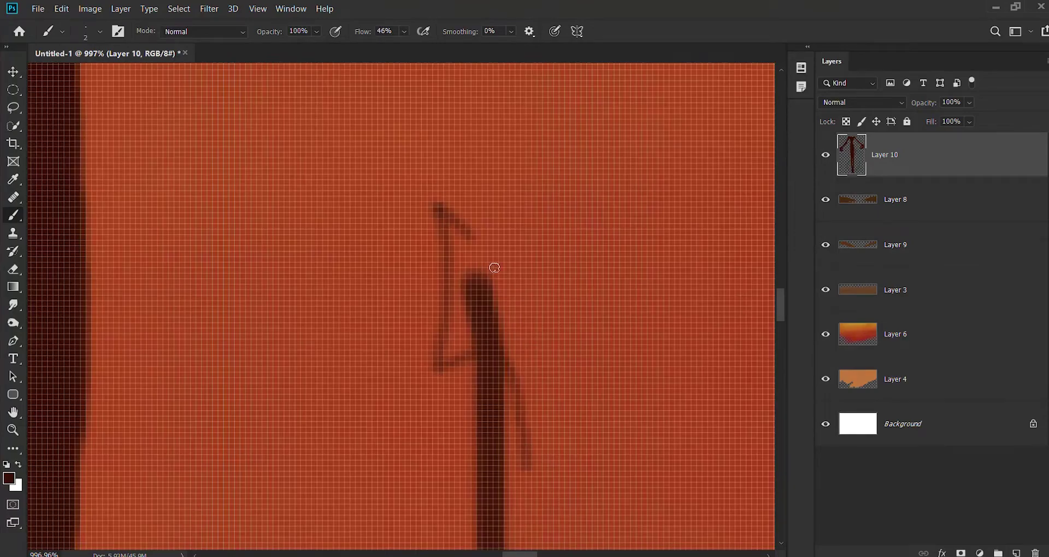
left_click_drag(546, 360, 428, 250)
left_click_drag(442, 319, 431, 299)
mouse_move(426, 153)
left_mouse_down()
mouse_move(450, 311)
mouse_move(440, 164)
mouse_move(552, 370)
mouse_move(522, 404)
left_mouse_up()
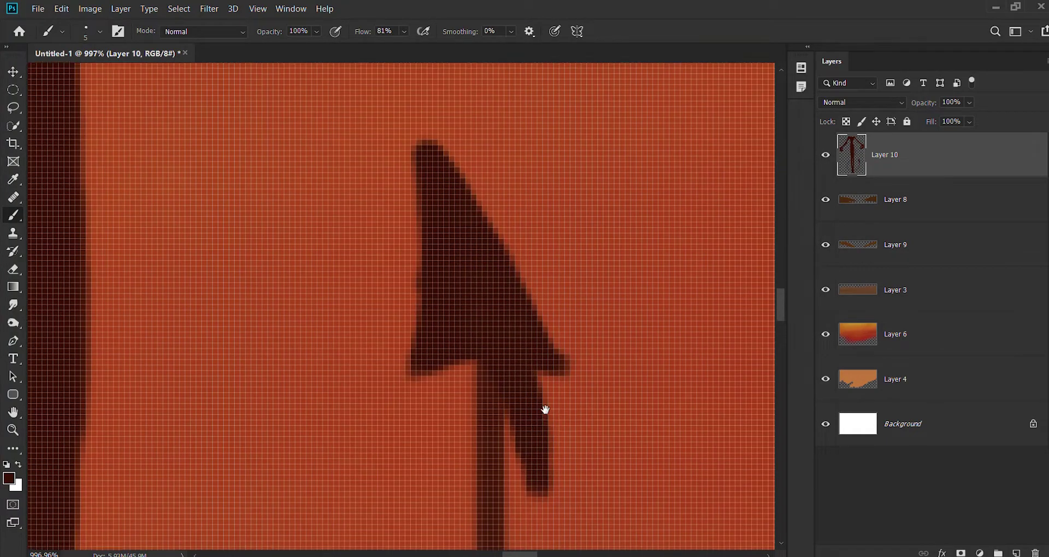
scroll(545, 410, "down", 2)
key("ctrl+z")
key("ctrl+z")
key("ctrl+z")
- Paint a large dark arrowhead on a new layer and trim its edges with the eraser
key("ctrl+shift+alt+n")
mouse_move(377, 109)
left_mouse_down()
mouse_move(524, 417)
mouse_move(405, 169)
mouse_move(525, 297)
left_mouse_up()
key("e")
left_click_drag(345, 333, 351, 52)
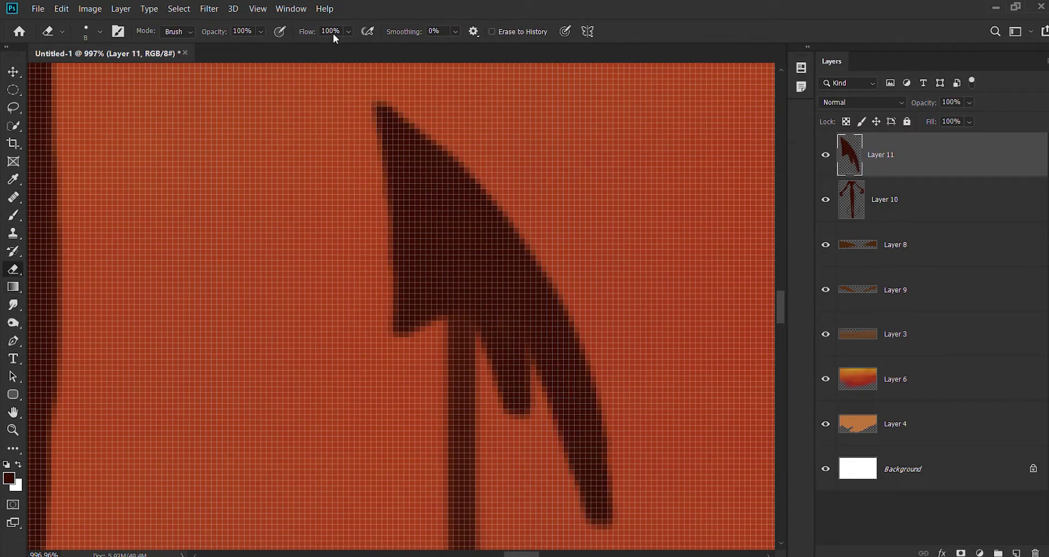
left_click_drag(601, 306, 646, 466)
left_click_drag(546, 262, 563, 496)
- Erase the arrowhead's left edge back slightly and add a small blob to the arrow
scroll(563, 495, "down", 3)
mouse_move(476, 235)
left_mouse_down()
mouse_move(450, 129)
mouse_move(358, 253)
mouse_move(478, 228)
mouse_move(543, 317)
mouse_move(534, 297)
mouse_move(580, 197)
left_mouse_up()
scroll(496, 166, "up", 3)
mouse_move(352, 153)
left_mouse_down()
mouse_move(362, 351)
mouse_move(339, 126)
left_mouse_up()
key("b")
mouse_move(374, 417)
left_mouse_down()
mouse_move(486, 404)
mouse_move(415, 421)
mouse_move(470, 442)
left_mouse_up()
key("e")
- Fit the whole figure in view and merge the arrowhead layer down into Layer 10
key("v")
key("ctrl+0")
key("e")
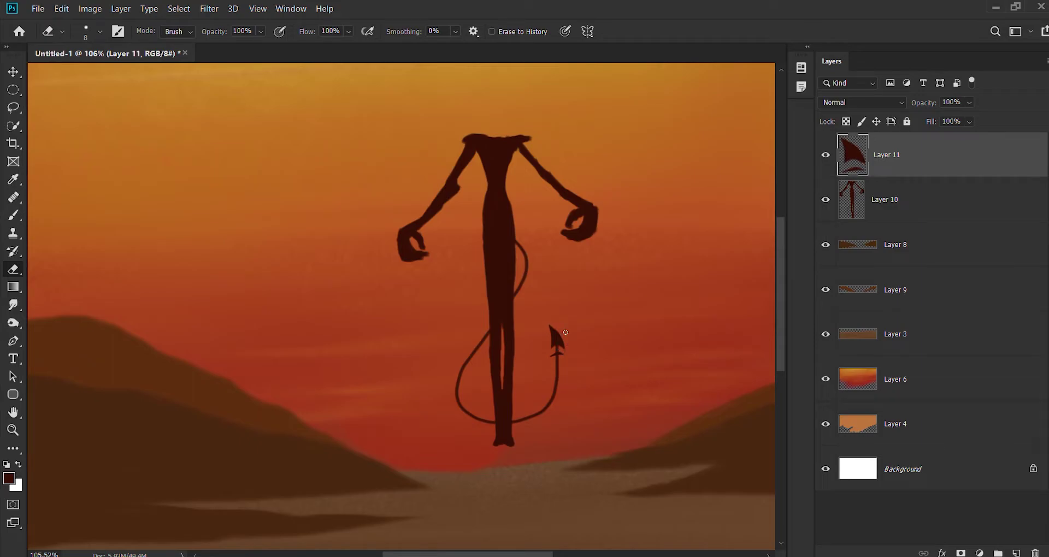
key("ctrl+e")
key("b")
scroll(486, 218, "up", 2)
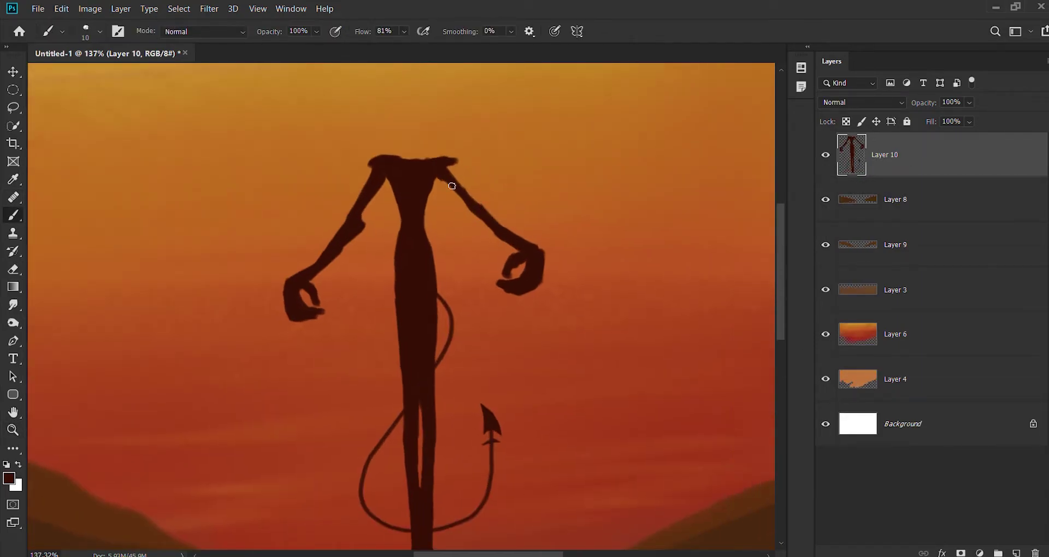
key("shift+l")
left_click(362, 159)
- Copy the left arm to Layer 11, place it over the right arm, then hide that layer
left_click(199, 276)
left_click(362, 159)
key("ctrl+j")
key("v")
left_click_drag(349, 229, 512, 230)
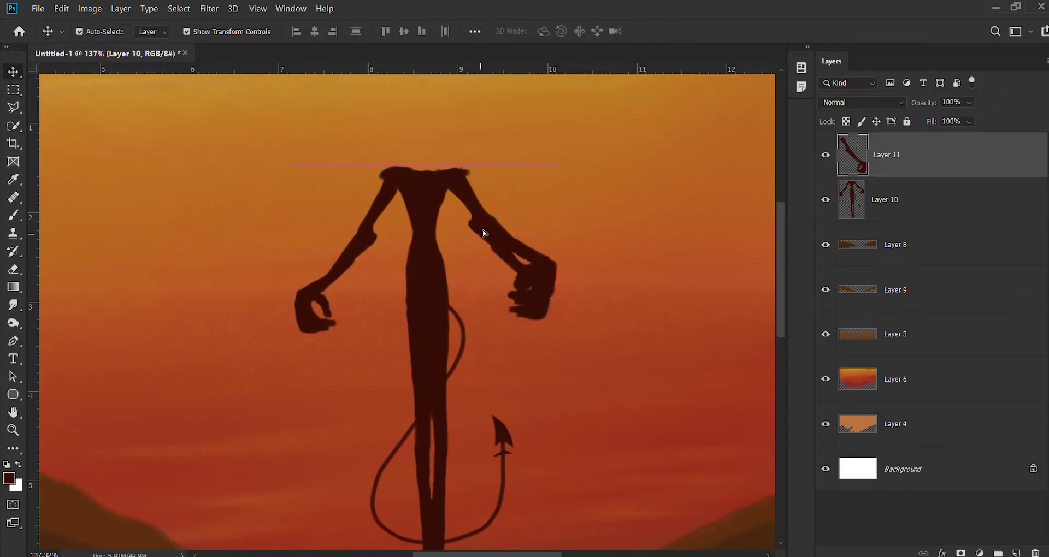
key("alt+bracketleft")
key("e")
left_click(826, 155)
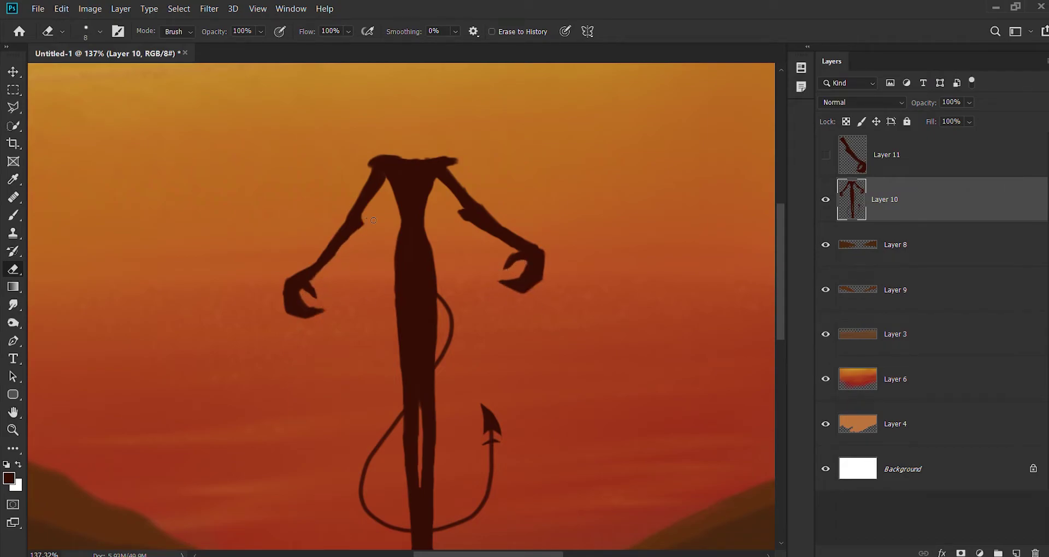
- Paint a new claw finger on the left hand and erase near the claw tip
key("b")
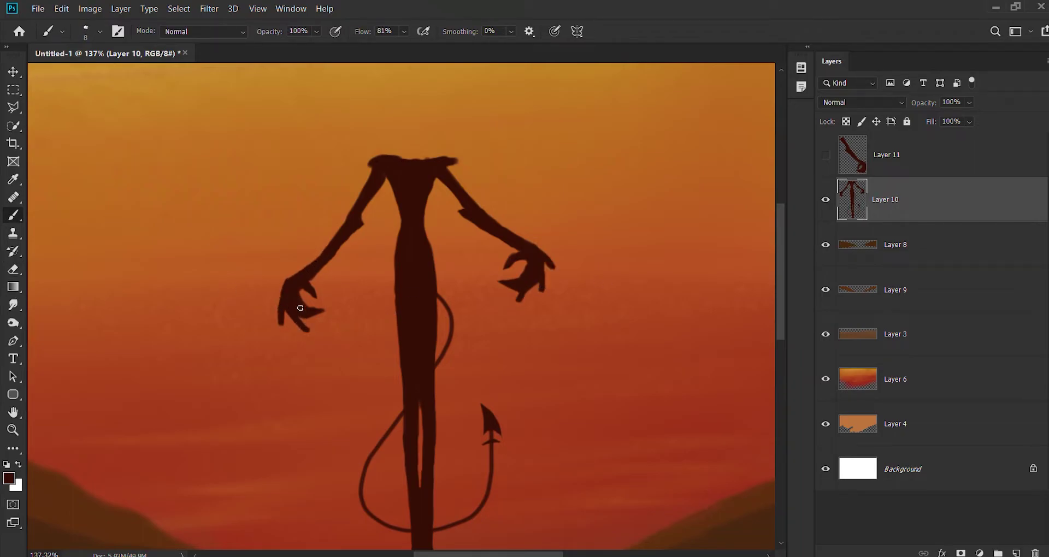
left_click_drag(300, 308, 321, 323)
key("e")
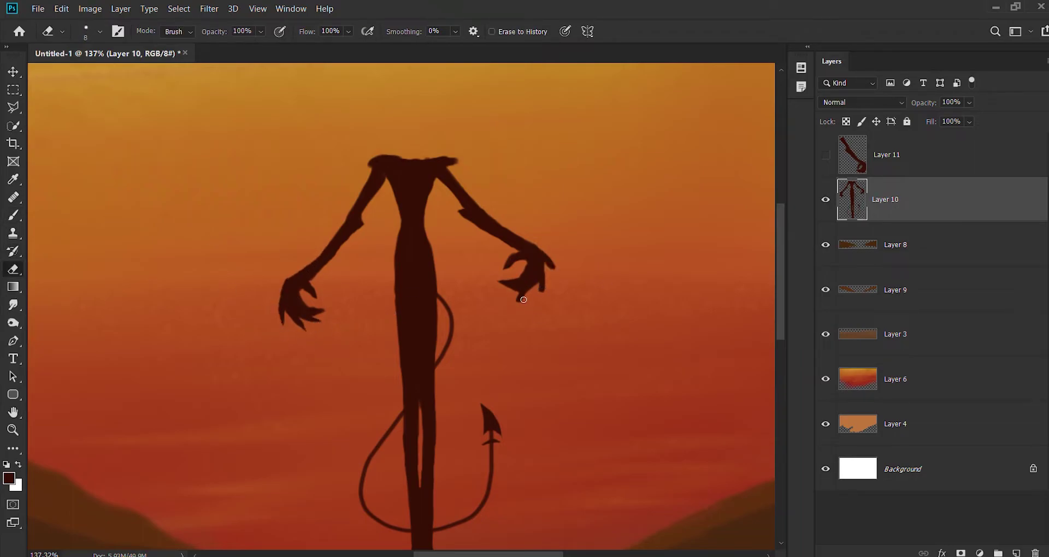
left_click_drag(548, 277, 558, 265)
key("b")
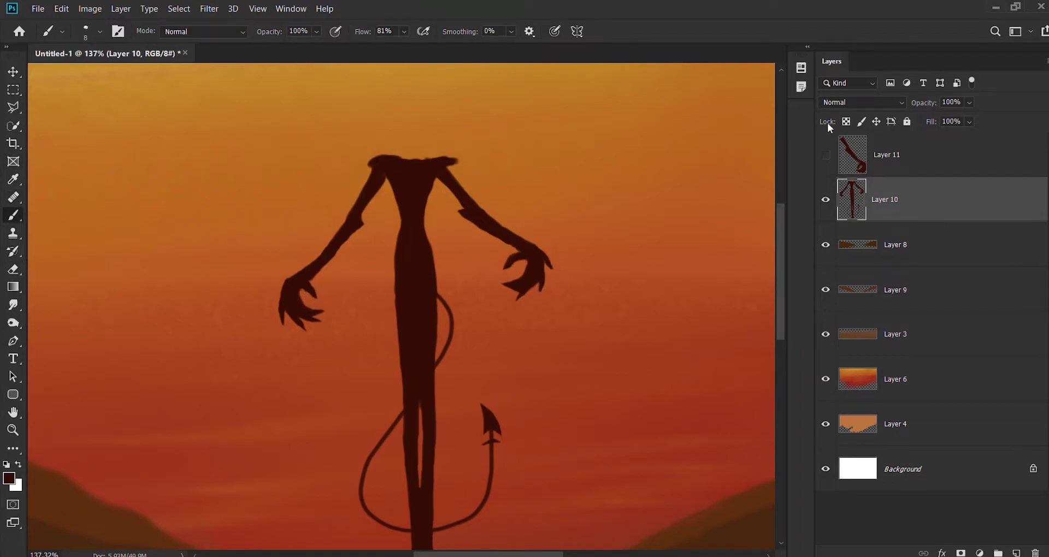
key("e")
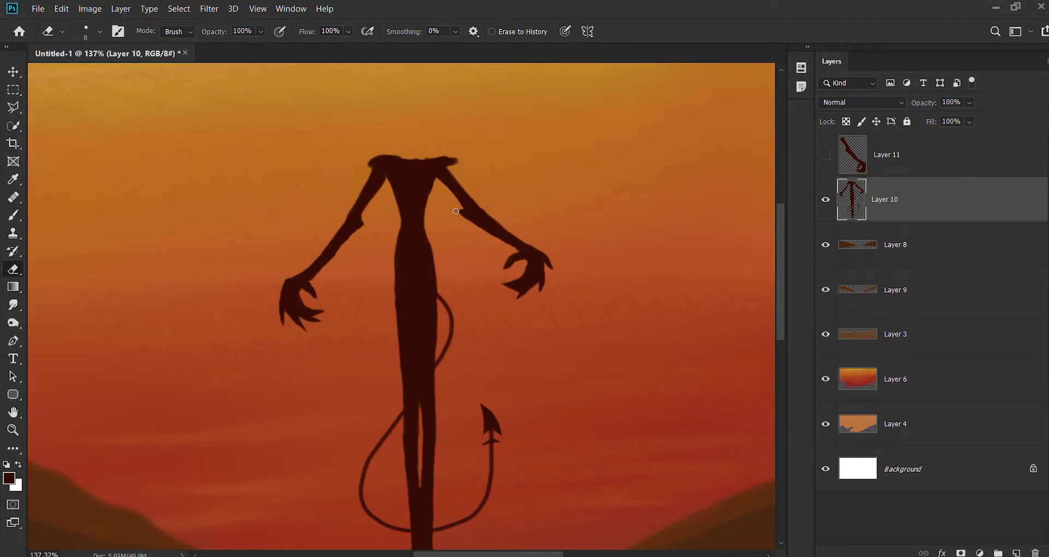
key("b")
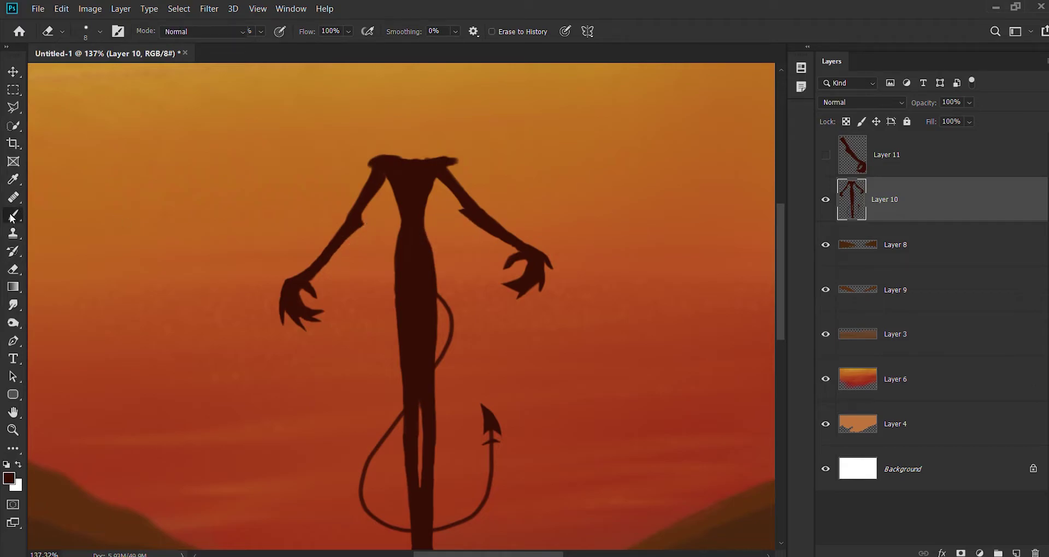
- Thicken the right shoulder, carve a thin gap between the legs, and extend the left shoulder
left_click_drag(441, 156, 419, 239)
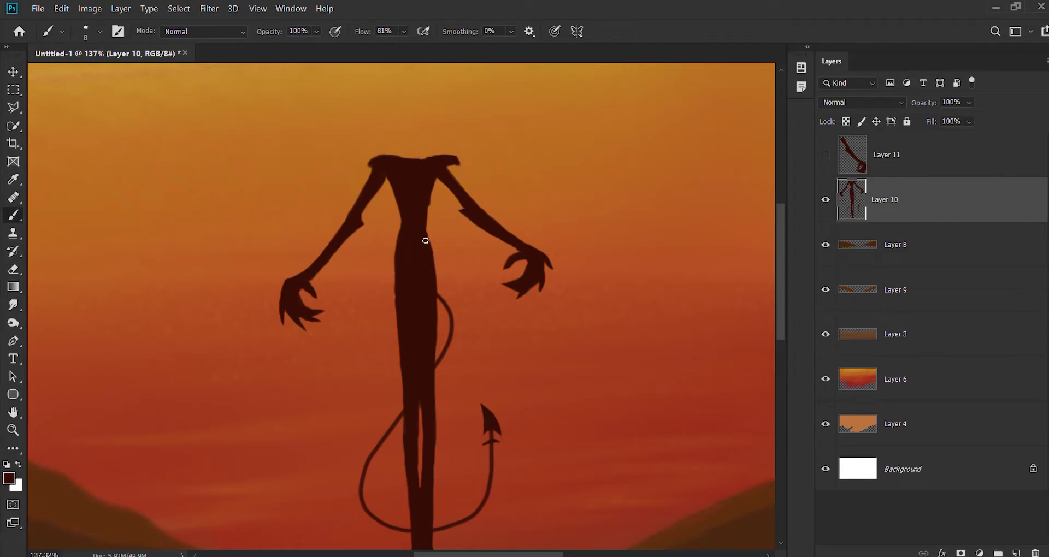
key("e")
left_click_drag(414, 337, 416, 322)
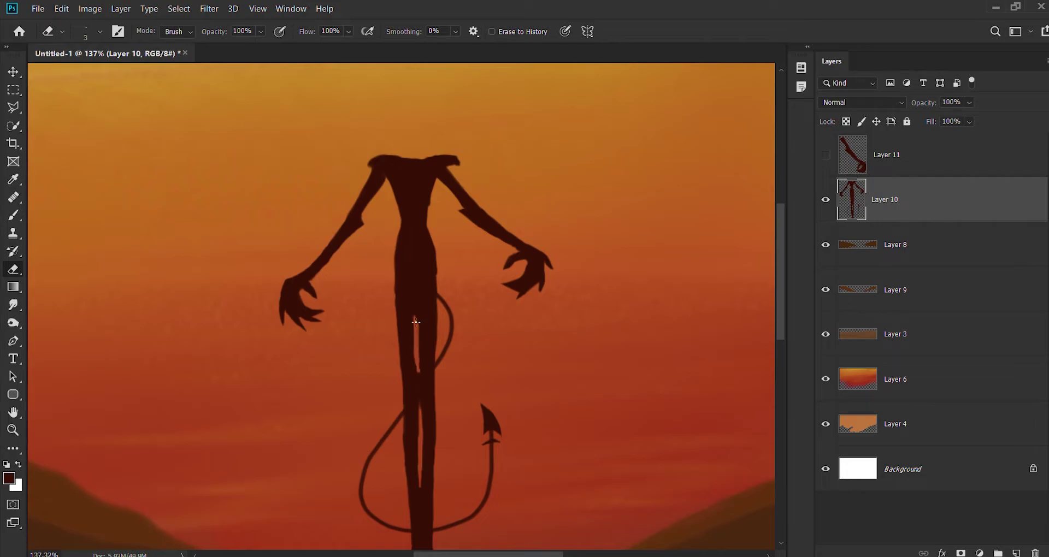
key("b")
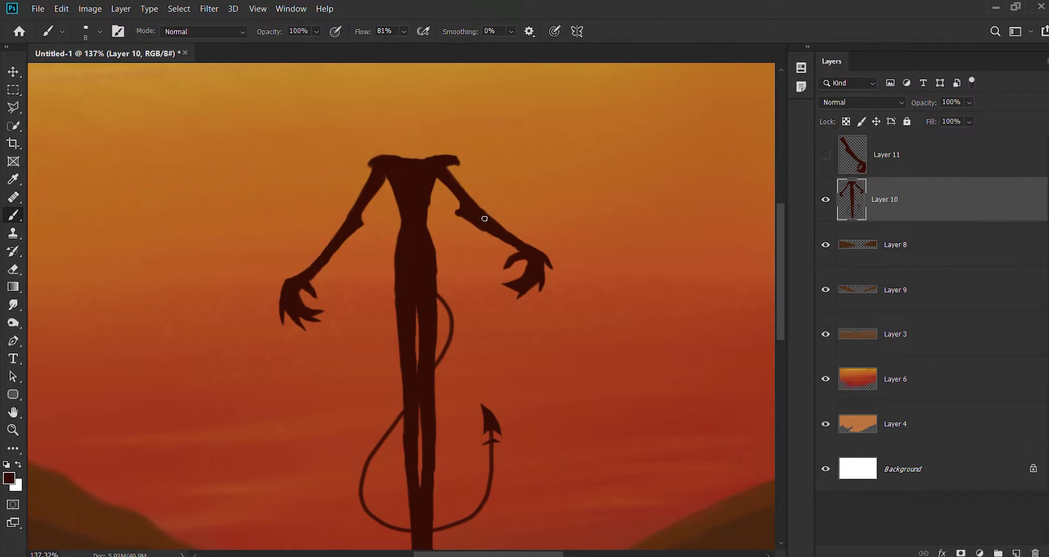
key("e")
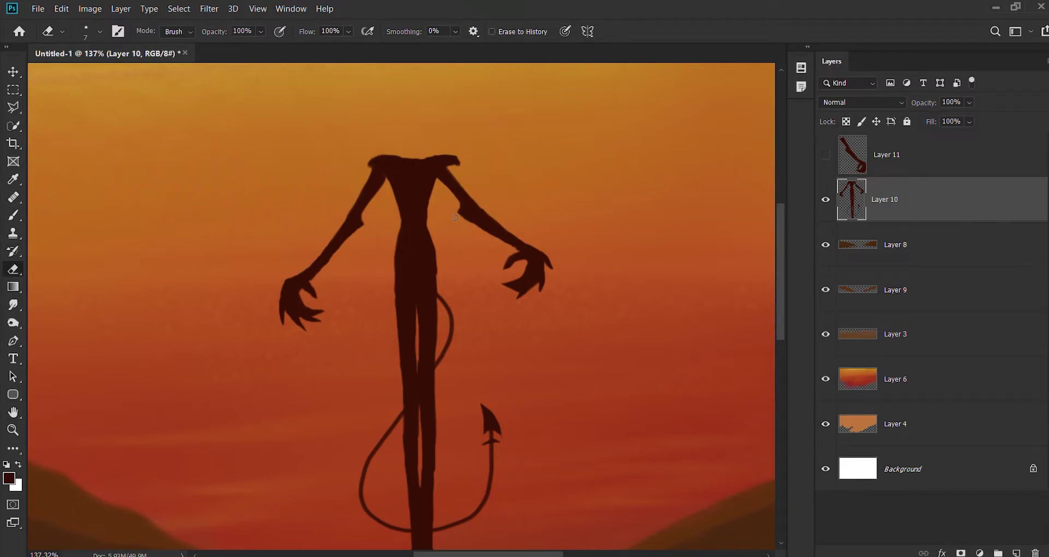
key("b")
left_click_drag(365, 160, 374, 162)
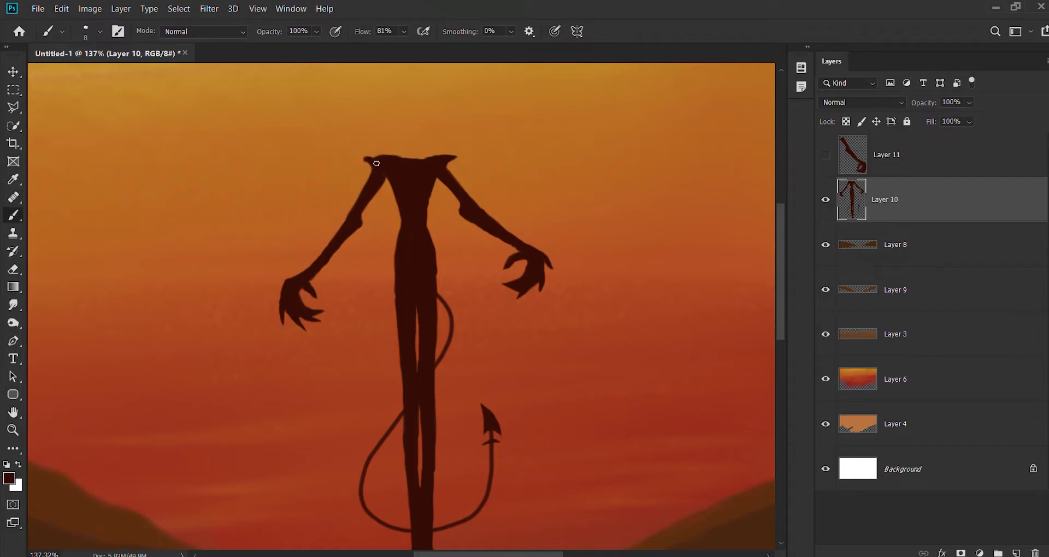
- Paint a horned head and neck atop the shoulders, trimming the right horn thinner
key("alt+bracketright")
mouse_move(399, 117)
left_mouse_down()
mouse_move(404, 158)
mouse_move(440, 122)
mouse_move(416, 130)
mouse_move(370, 111)
mouse_move(354, 137)
left_mouse_up()
left_click_drag(432, 114, 488, 129)
key("e")
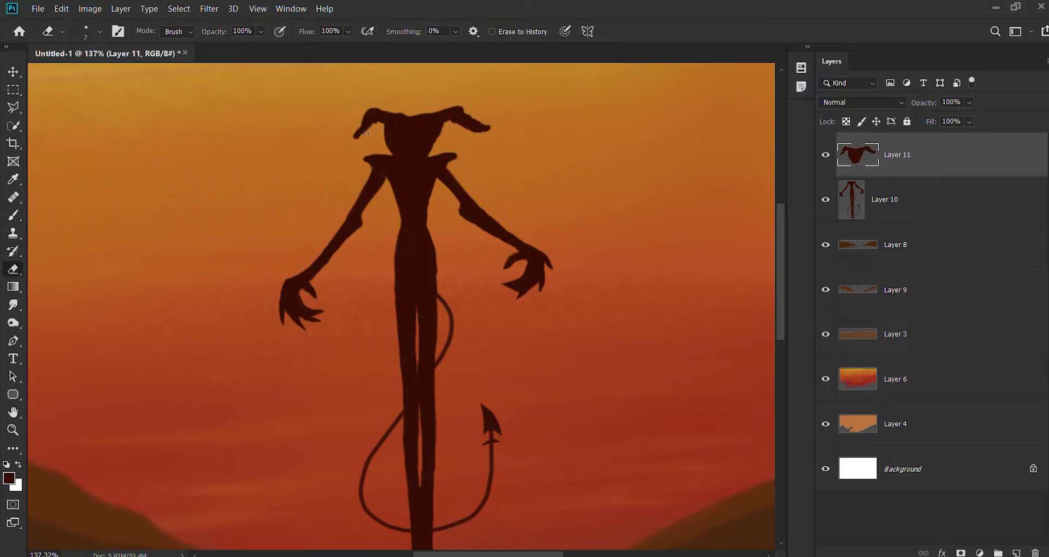
mouse_move(441, 105)
left_mouse_down()
mouse_move(464, 109)
mouse_move(458, 128)
left_mouse_up()
key("b")
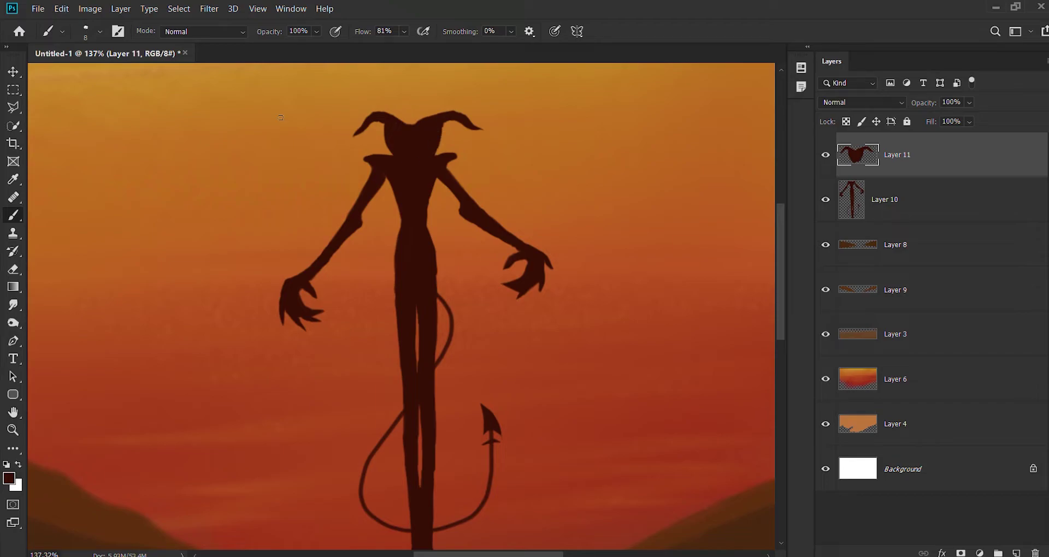
left_click_drag(452, 157, 389, 279)
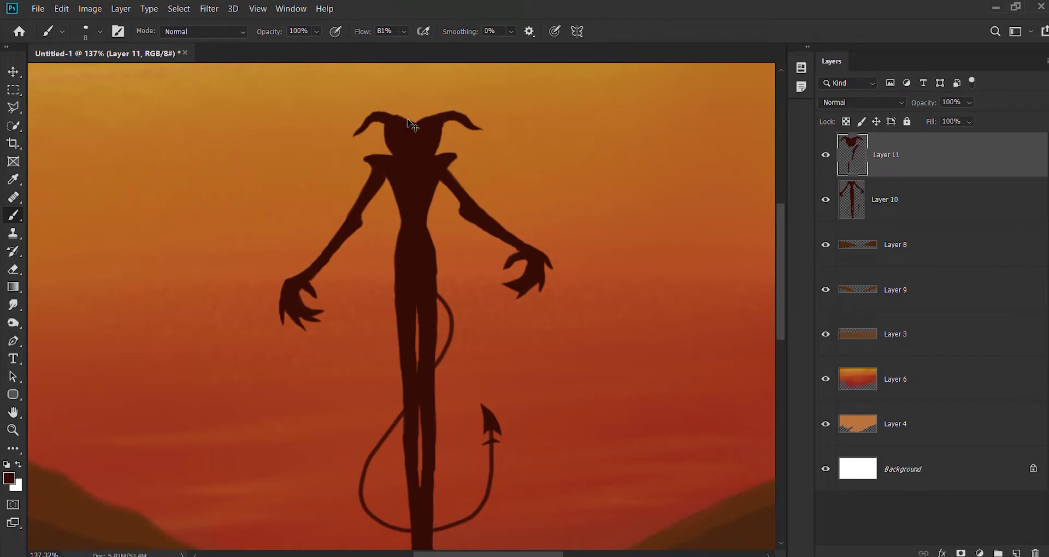
- Erase two glowing eyes into the demon's head
left_click(12, 268)
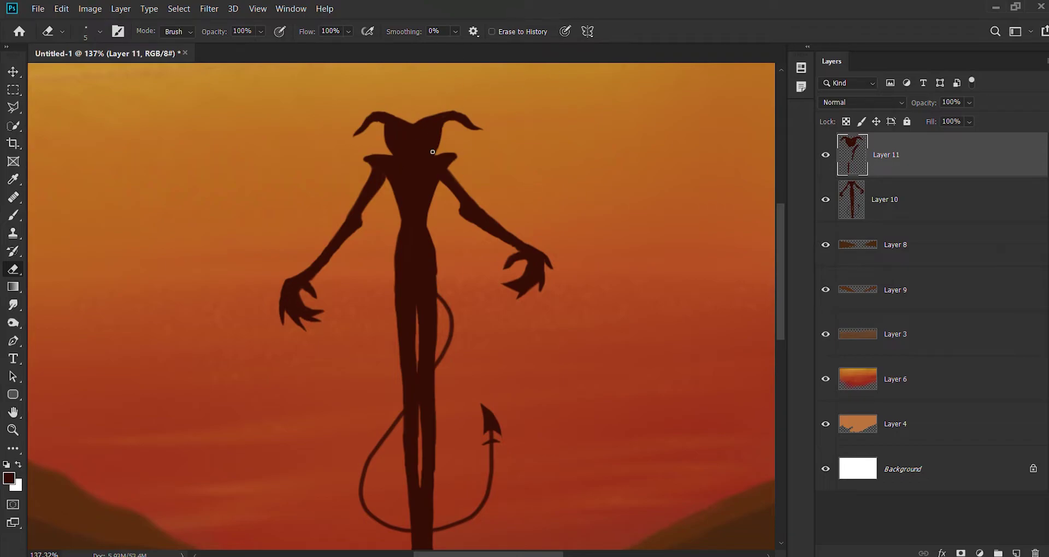
key("b")
left_click(12, 269)
left_click(403, 134)
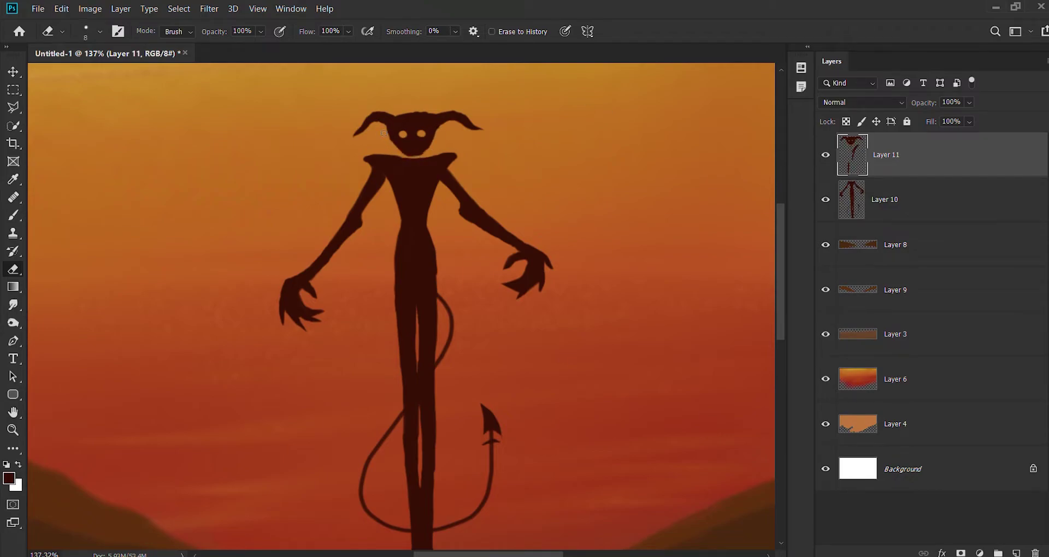
key("b")
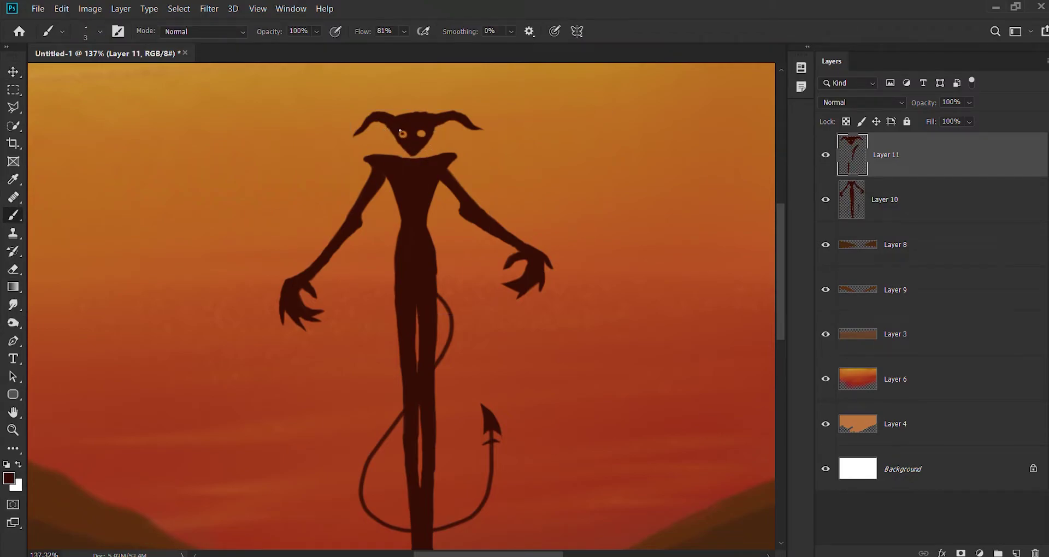
- Merge the extra layer down into Layer 10 and zoom in on the demon
key("ctrl+e")
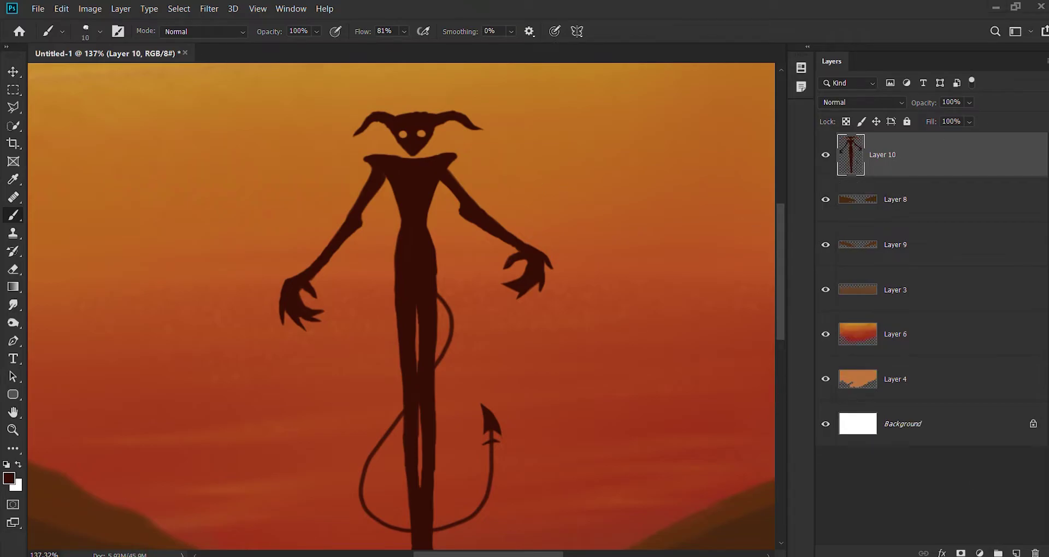
left_click(1016, 552)
key("ctrl+minus")
key("v")
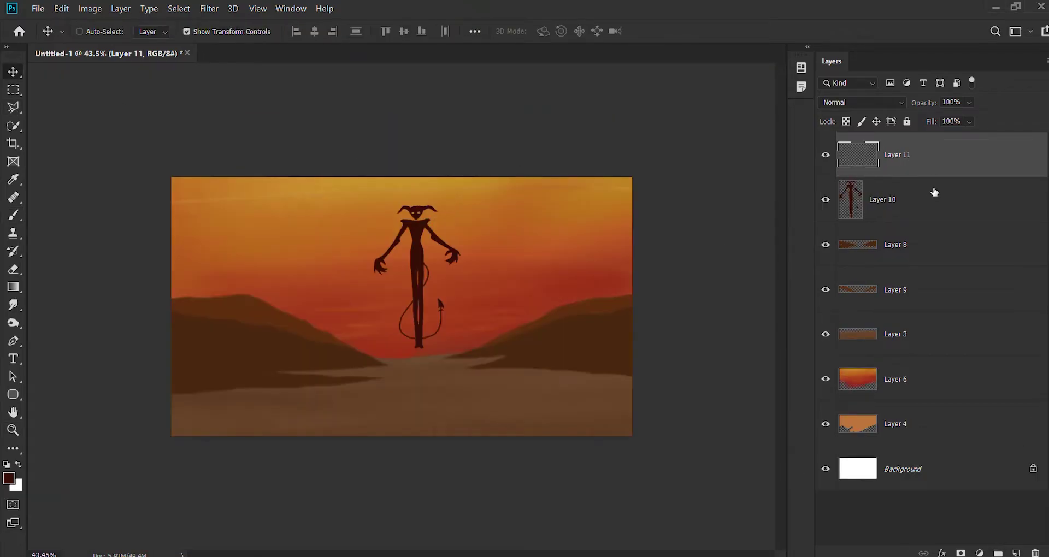
key("ctrl+e")
key("z")
left_click_drag(306, 214, 383, 212)
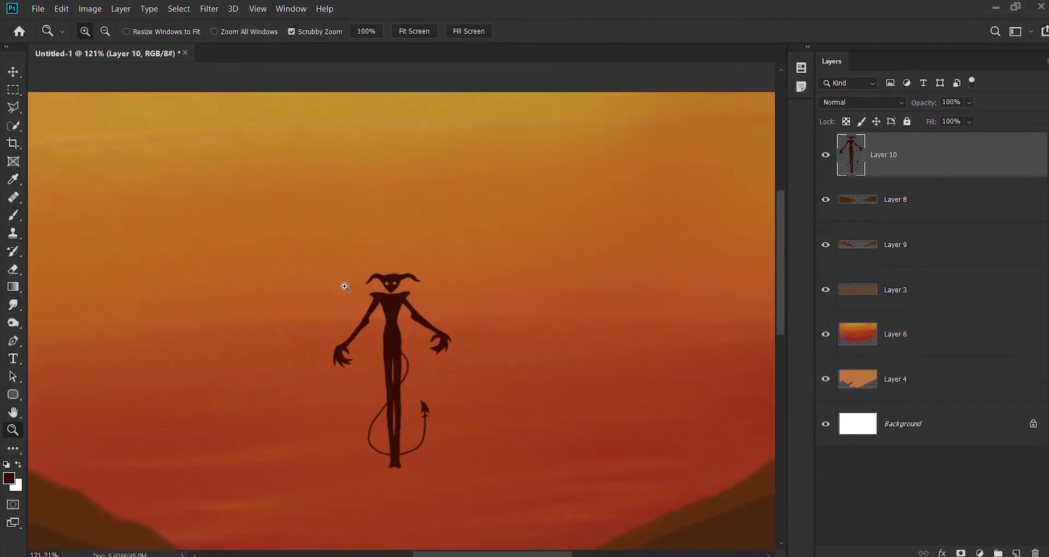
left_click_drag(344, 283, 552, 290)
- Enable vertical painting symmetry and paint mirrored horn-like branches rising from the figure
key("b")
left_click(577, 31)
left_click(605, 63)
key("Return")
mouse_move(366, 300)
left_mouse_down()
mouse_move(398, 286)
mouse_move(418, 227)
left_mouse_up()
- Paint mirrored wing bones and long ribs curving outward to pointed tips on both sides
scroll(442, 240, "up", 2)
left_click_drag(426, 276, 540, 268)
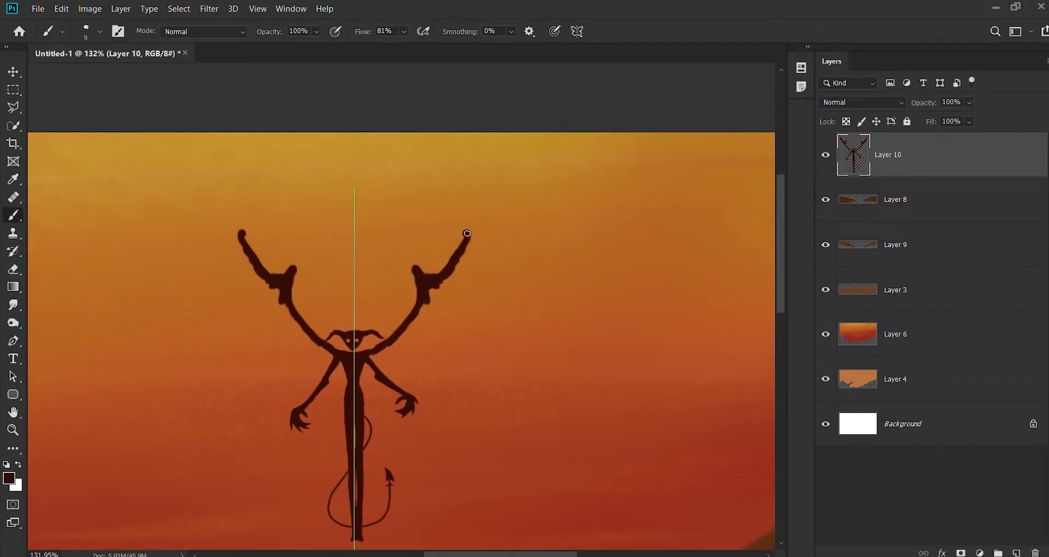
mouse_move(367, 356)
left_mouse_down()
mouse_move(511, 424)
mouse_move(501, 502)
left_mouse_up()
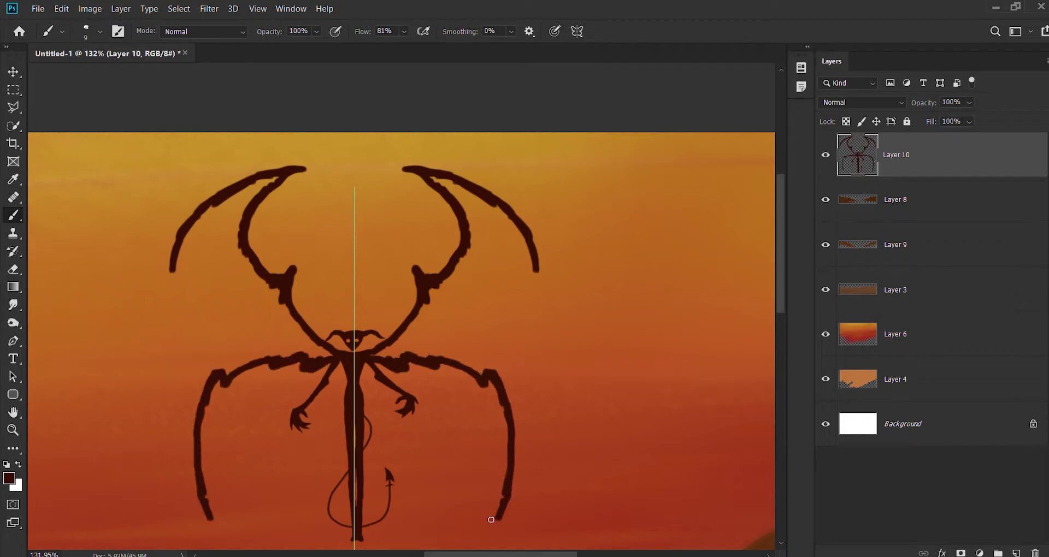
mouse_move(523, 230)
left_mouse_down()
mouse_move(565, 236)
mouse_move(567, 255)
mouse_move(541, 279)
mouse_move(576, 401)
left_mouse_up()
mouse_move(547, 323)
left_mouse_down()
mouse_move(523, 373)
mouse_move(520, 492)
mouse_move(489, 525)
mouse_move(567, 393)
mouse_move(576, 431)
left_mouse_up()
left_click_drag(547, 276, 547, 297)
- Fill the inner wing areas solid dark and thicken the lower wing ribs
key("bracketright")
key("bracketright")
key("bracketright")
mouse_move(437, 317)
left_mouse_down()
mouse_move(457, 204)
mouse_move(478, 204)
mouse_move(539, 248)
mouse_move(543, 295)
mouse_move(394, 339)
mouse_move(503, 356)
mouse_move(528, 346)
mouse_move(531, 318)
left_mouse_up()
mouse_move(557, 284)
left_mouse_down()
mouse_move(577, 448)
mouse_move(575, 459)
mouse_move(568, 374)
mouse_move(530, 366)
mouse_move(529, 484)
left_mouse_up()
key("[")
key("[")
key("[")
left_click_drag(377, 367, 438, 371)
- Extend and fill the lower wing edges and add spikes along both wings
key("ctrl+z")
key("ctrl+z")
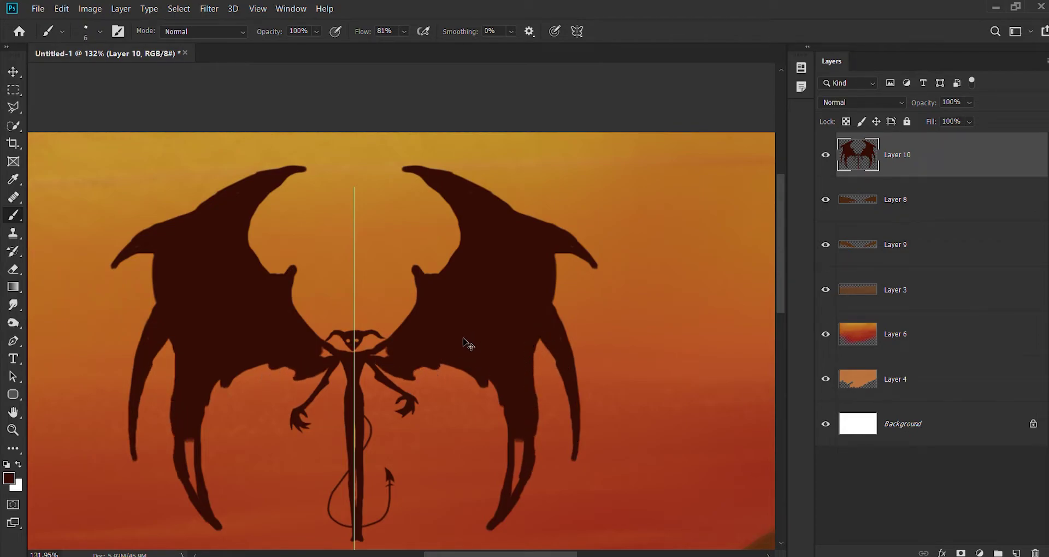
key("[")
mouse_move(460, 365)
left_mouse_down()
mouse_move(482, 392)
mouse_move(480, 414)
left_mouse_up()
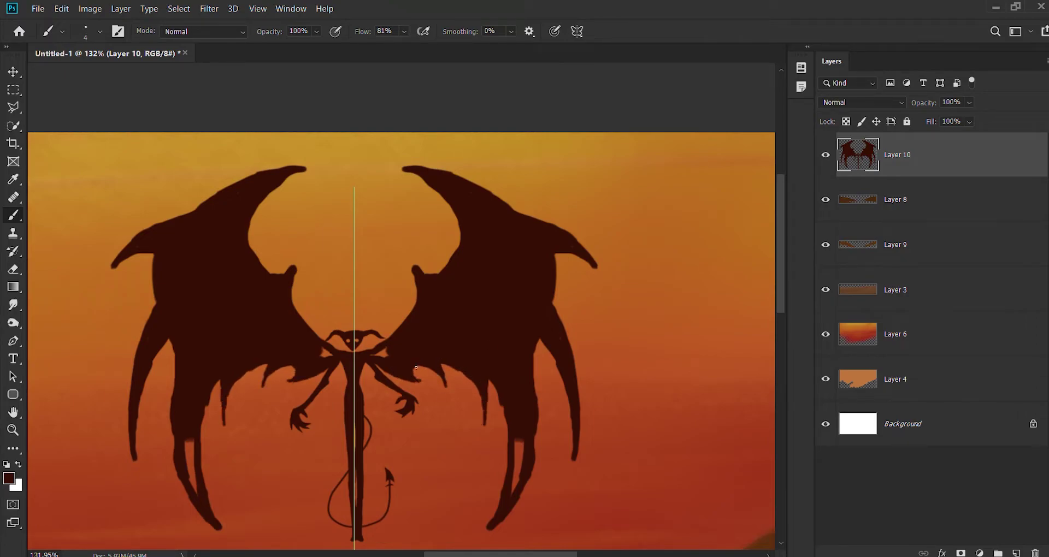
left_click_drag(532, 459, 536, 415)
key("bracketright")
key("bracketright")
key("bracketright")
left_click_drag(538, 334, 565, 363)
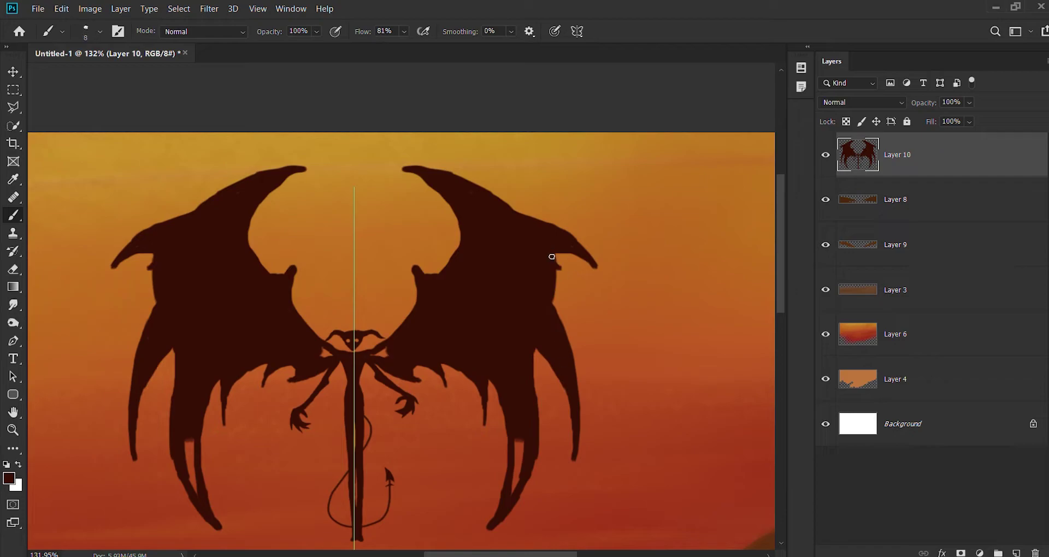
left_click_drag(551, 256, 580, 311)
- Erase to trim the wing tips, inner upper edges and notched outer edges
key("e")
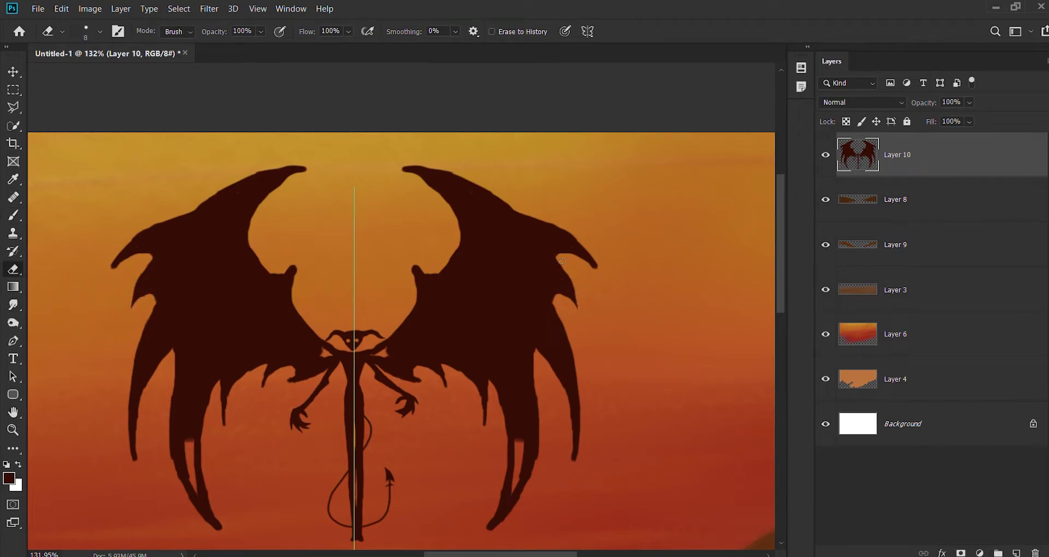
left_click_drag(584, 253, 596, 267)
left_click_drag(405, 171, 465, 224)
key("bracketright")
key("bracketright")
key("bracketright")
mouse_move(404, 170)
left_mouse_down()
mouse_move(517, 192)
mouse_move(603, 271)
mouse_move(574, 322)
mouse_move(588, 419)
mouse_move(574, 453)
mouse_move(517, 470)
left_mouse_up()
left_click_drag(532, 346, 584, 449)
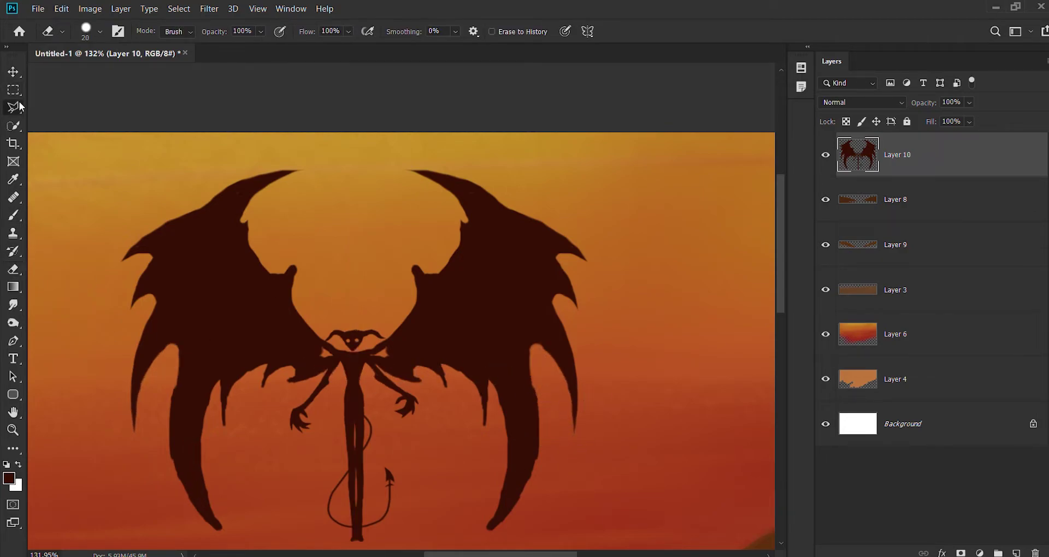
- Lasso around the wings and cut them onto their own Layer 11
key("l")
left_click(319, 382)
left_click(328, 322)
left_click(388, 320)
left_click(422, 396)
left_click(486, 531)
left_click(651, 215)
left_click(303, 108)
left_click(104, 257)
left_click(318, 381)
key("ctrl+shift+j")
key("ctrl+z")
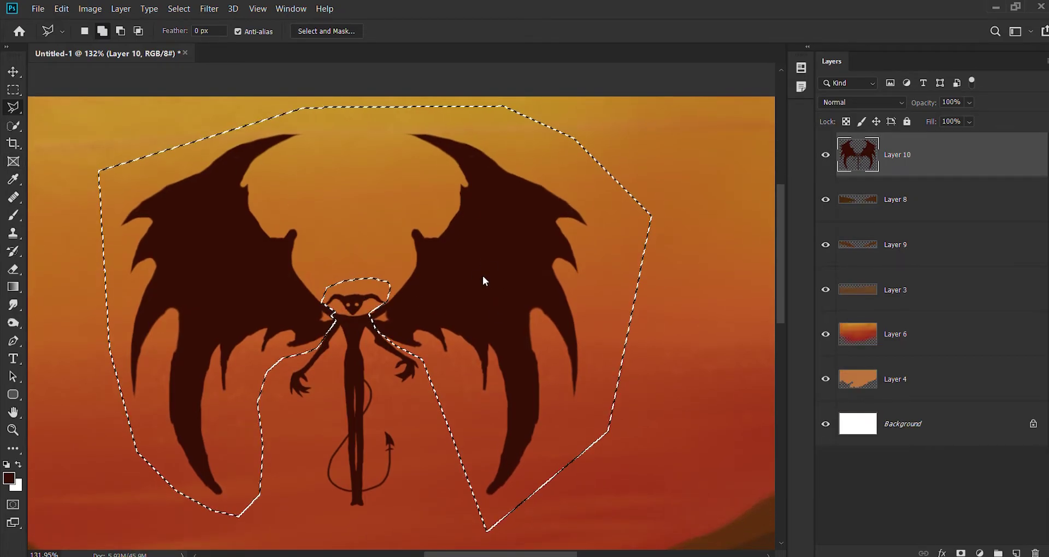
key("ctrl+shift+z")
- Erase the wings' lower edge into a smooth arc and shorten the inner struts
key("e")
left_click_drag(382, 327, 523, 464)
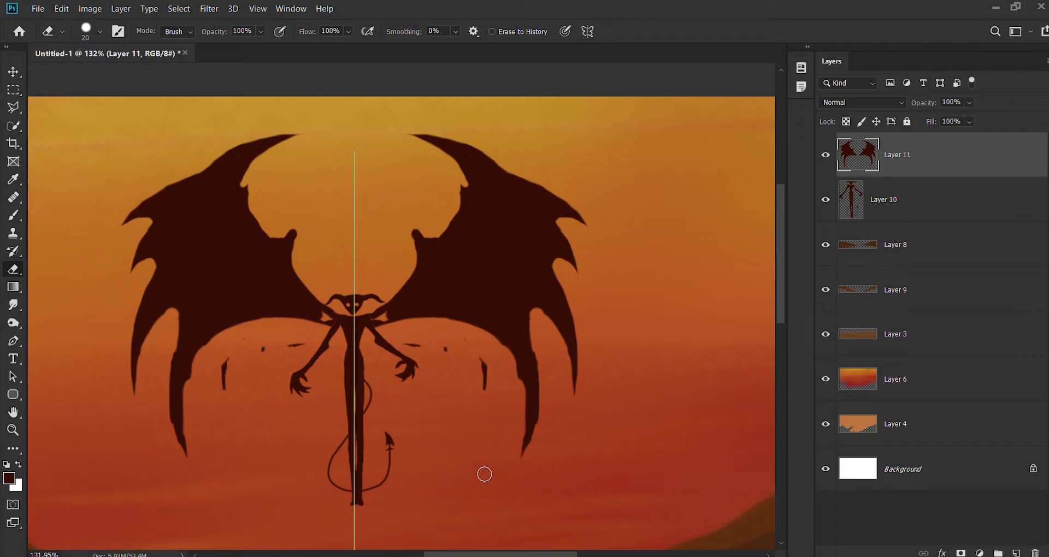
left_click_drag(493, 354, 546, 398)
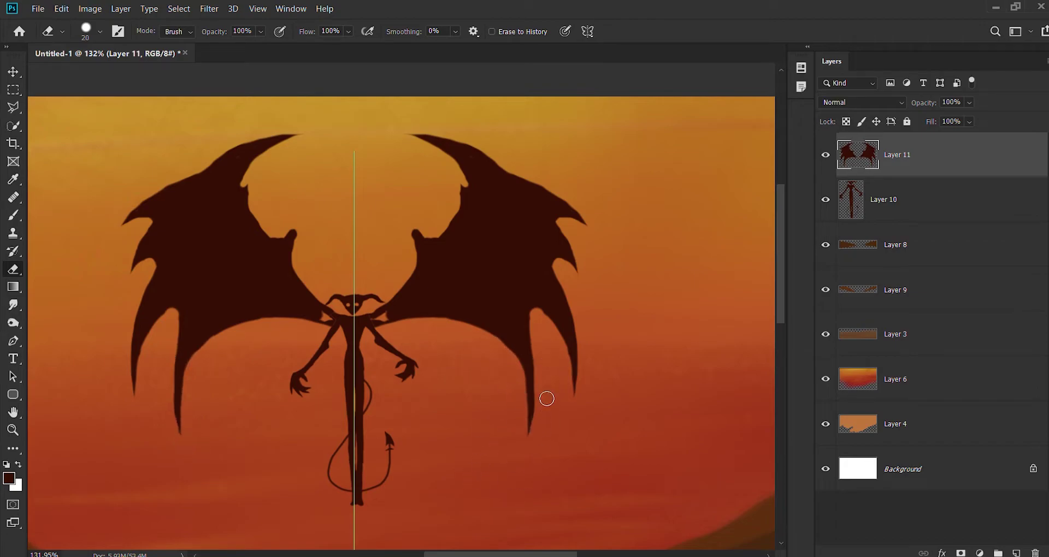
mouse_move(504, 363)
left_mouse_down()
mouse_move(526, 433)
mouse_move(543, 407)
left_mouse_up()
- Darken the wing edges, then erase notches into the lower wing edges
key("b")
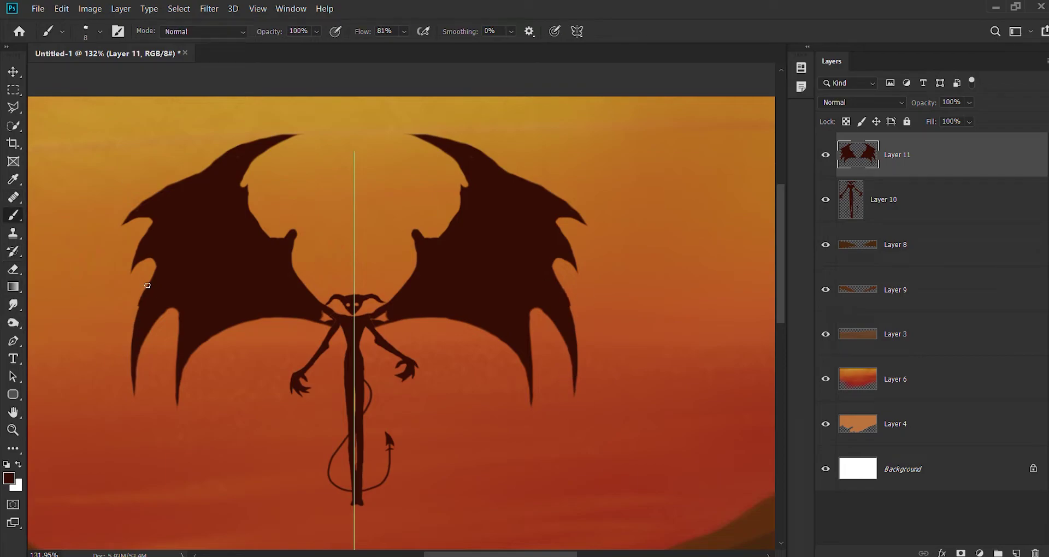
left_click_drag(128, 217, 228, 151)
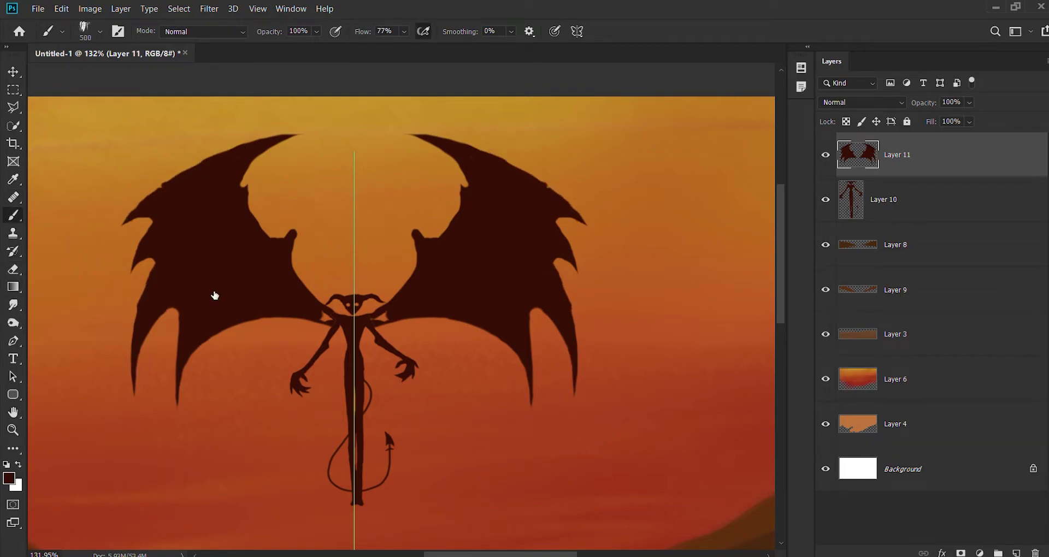
key("bracketright")
key("bracketright")
key("bracketright")
mouse_move(143, 295)
left_mouse_down()
mouse_move(148, 241)
mouse_move(129, 287)
left_mouse_up()
key("e")
left_click_drag(207, 333, 303, 325)
left_click_drag(164, 328, 200, 273)
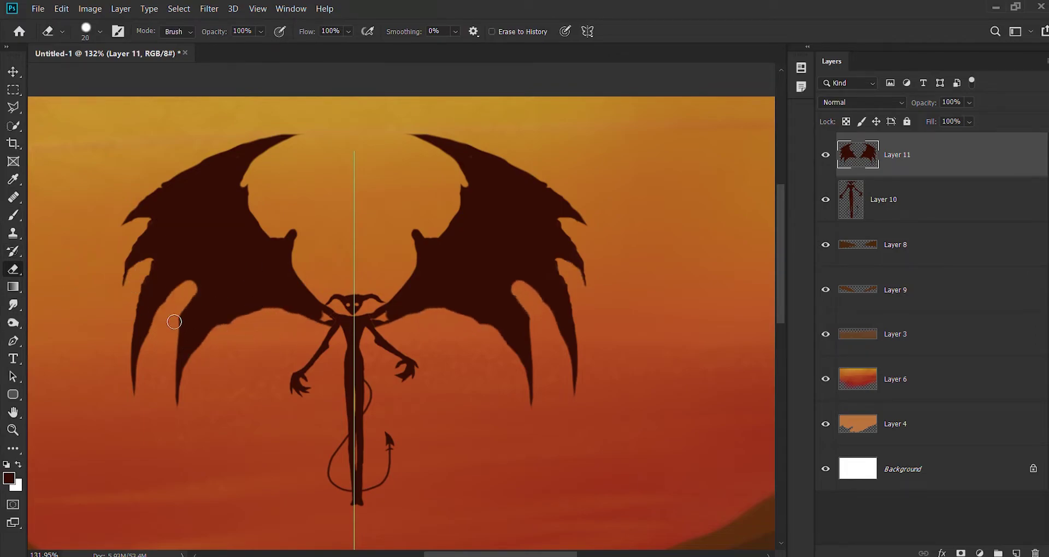
- Repaint part of the lower wing and darken the upper and lower wing edges
key("b")
mouse_move(167, 302)
left_mouse_down()
mouse_move(196, 271)
mouse_move(188, 311)
mouse_move(276, 314)
left_mouse_up()
left_click_drag(262, 235, 273, 237)
mouse_move(259, 156)
left_mouse_down()
mouse_move(239, 171)
mouse_move(268, 232)
left_mouse_up()
left_click_drag(156, 188, 197, 164)
left_click_drag(131, 276, 119, 287)
- Clean a small patch in the wing notch and refine the wing undersides
key("e")
key("bracketleft")
key("bracketleft")
left_click_drag(181, 281, 169, 300)
key("b")
mouse_move(421, 310)
left_mouse_down()
mouse_move(453, 325)
mouse_move(415, 320)
left_mouse_up()
key("e")
left_click_drag(306, 321, 268, 323)
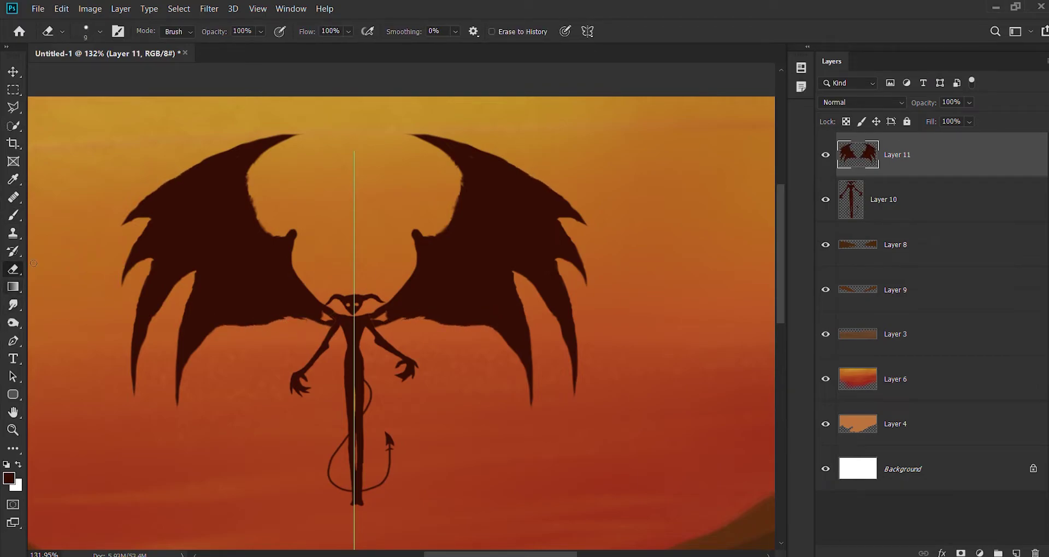
- Paint a spike up from the wing joint and smooth the dark edge under the arch
key("b")
scroll(411, 312, "up", 5)
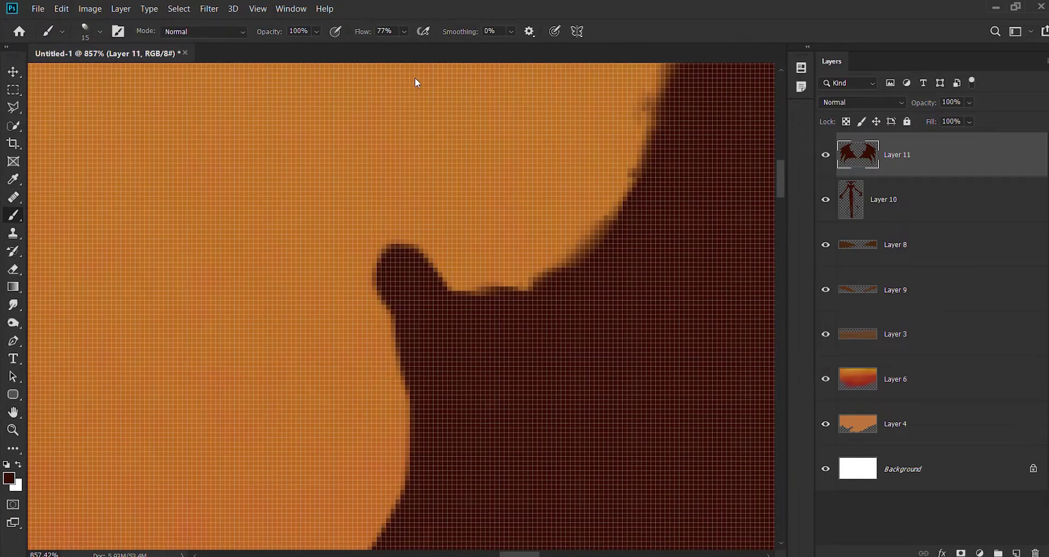
left_click_drag(401, 295, 312, 167)
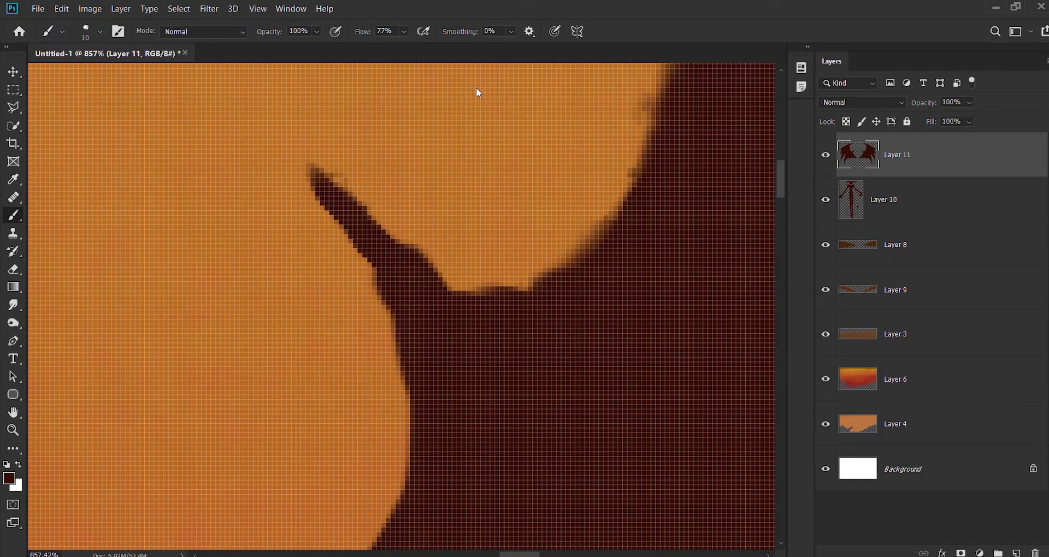
left_click_drag(412, 255, 650, 142)
key("e")
left_click_drag(331, 254, 386, 292)
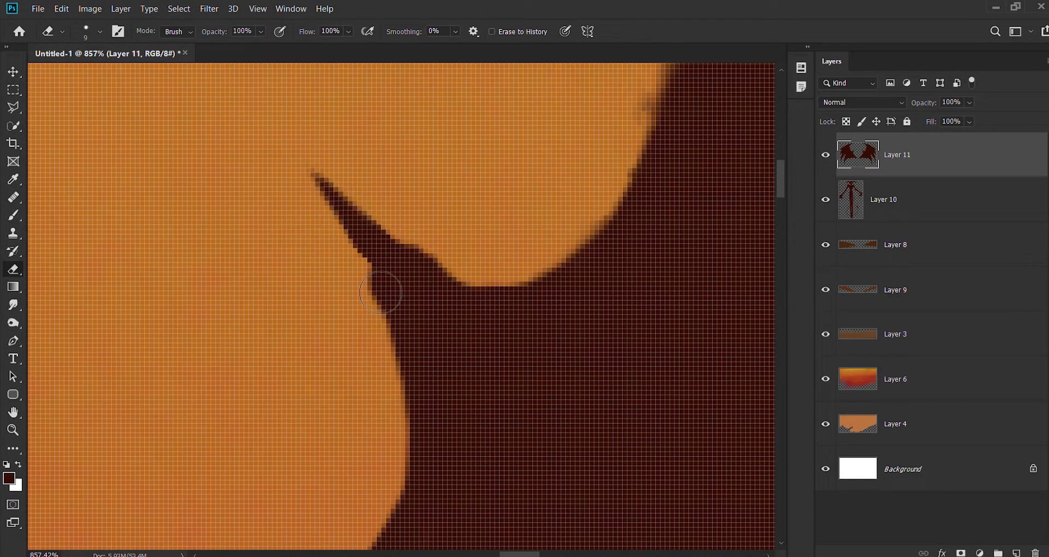
- Thicken the upper wing edge and tip, then erase the tip to a sharp point
key("b")
scroll(387, 293, "down", 5)
scroll(505, 295, "up", 3)
left_click_drag(519, 240, 534, 367)
mouse_move(407, 175)
left_mouse_down()
mouse_move(426, 150)
mouse_move(444, 182)
mouse_move(511, 167)
left_mouse_up()
key("bracketright")
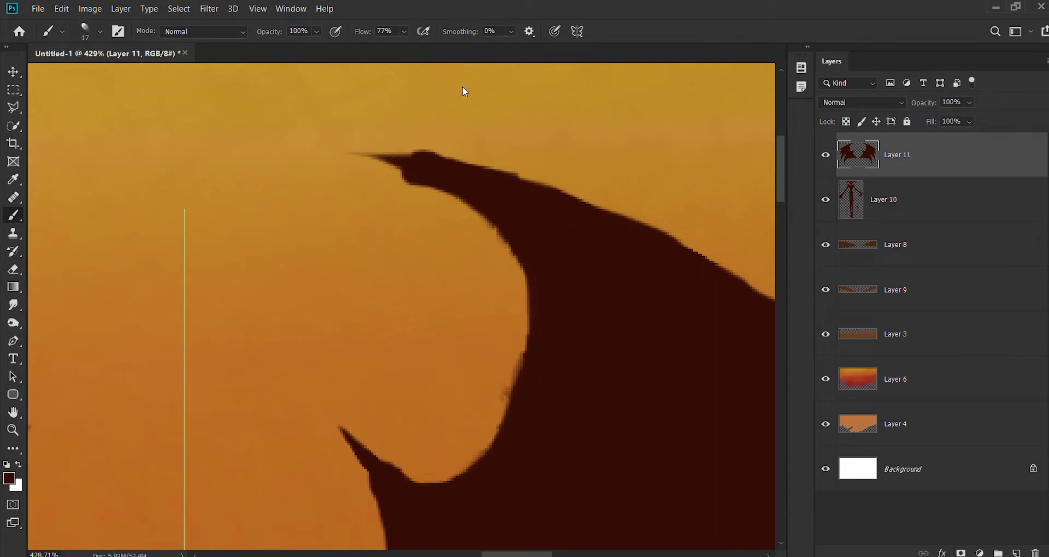
key("e")
left_click_drag(350, 154, 405, 175)
mouse_move(505, 238)
left_mouse_down()
mouse_move(511, 406)
mouse_move(481, 459)
left_mouse_up()
left_click_drag(382, 465, 445, 492)
- Lightly erase the lower wing edges and sharpen the upper spike tips
left_click(243, 274, "ctrl")
key("bracketleft")
key("bracketleft")
key("bracketleft")
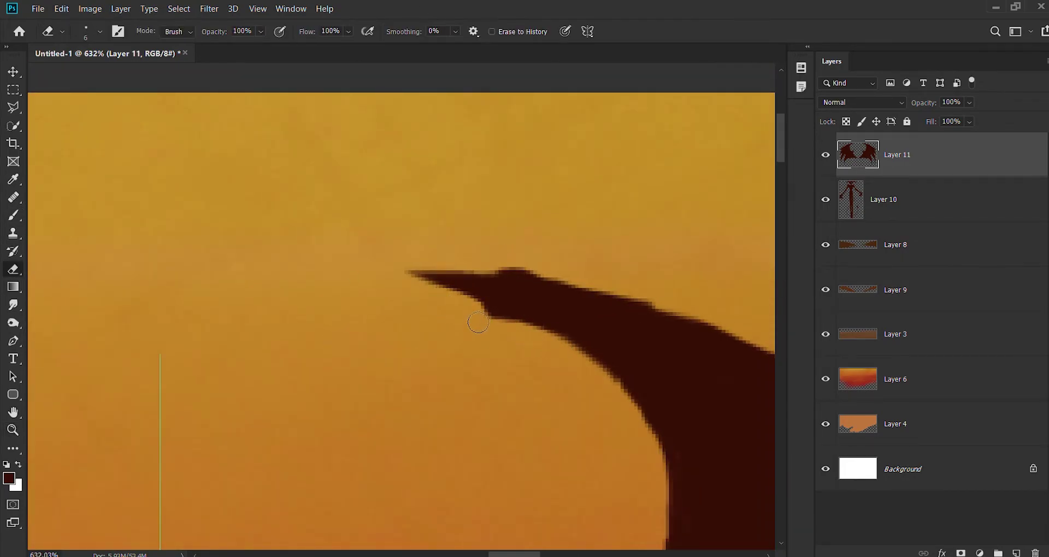
left_click_drag(698, 322, 597, 379)
key("b")
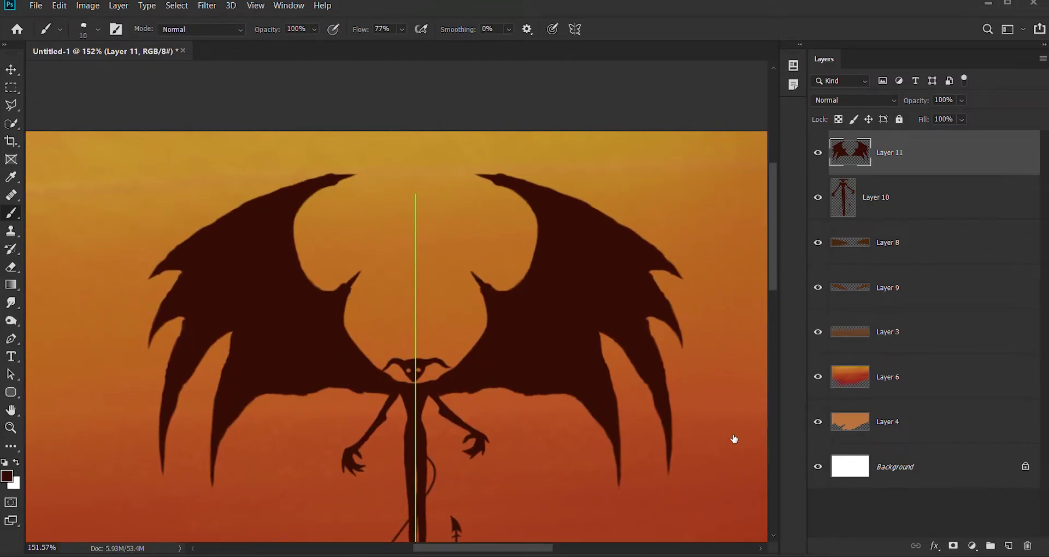
left_click_drag(355, 328, 262, 396)
key("ctrl+z")
key("comma")
key("e")
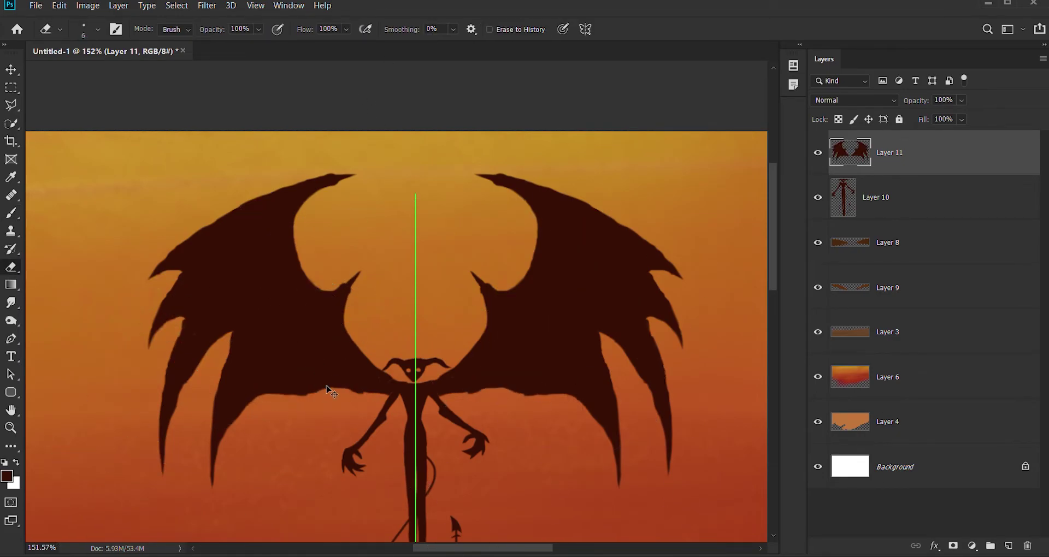
left_click_drag(270, 391, 399, 422)
mouse_move(180, 273)
left_mouse_down()
mouse_move(159, 241)
mouse_move(175, 270)
left_mouse_up()
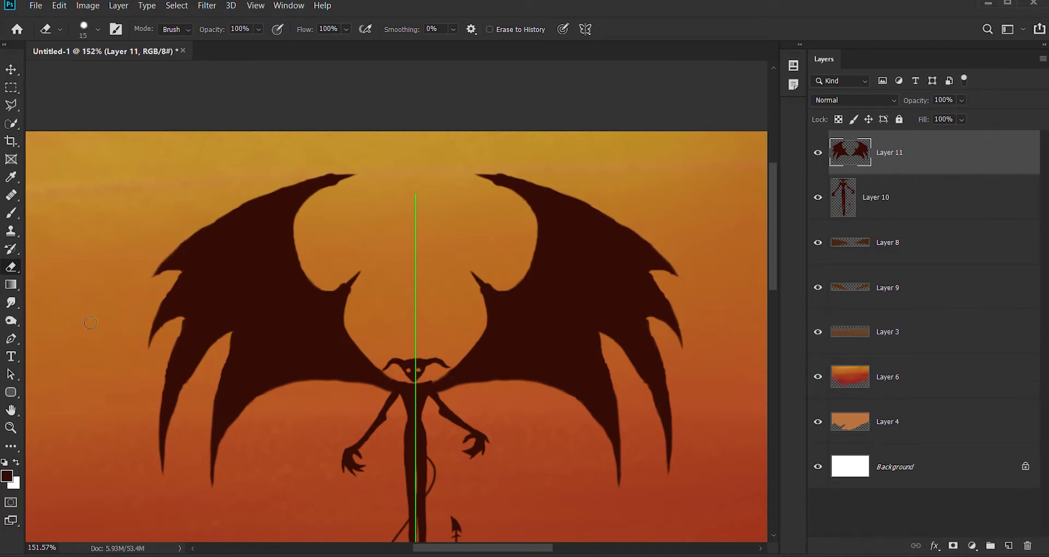
- Zoom in on the wing tips and clean up stray dark pixels
key("z")
left_click_drag(680, 204, 141, 206)
key("b")
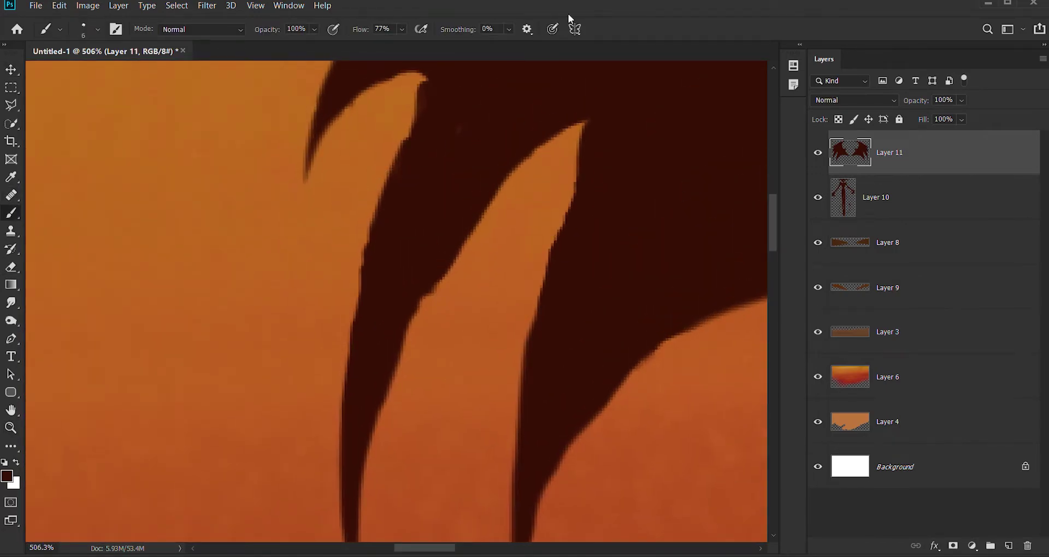
key("e")
left_click_drag(568, 235, 533, 379)
scroll(533, 379, "down", 3)
key("z")
scroll(530, 395, "down", 2)
- Fit the painting to screen, merge the wings into Layer 10, and add empty Layer 11
key("v")
key("ctrl+0")
key("ctrl+e")
key("b")
key("ctrl+shift+alt+n")
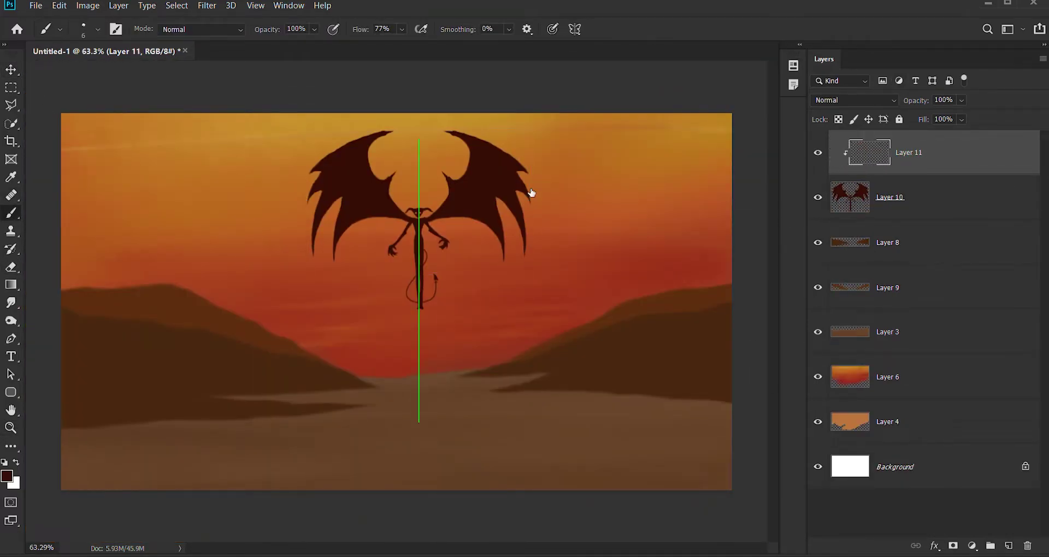
- Glaze red and orange paint over the wings at very low brush flow
left_click(364, 292, "alt")
key("shift+0")
key("shift+5")
left_click_drag(326, 180, 497, 229)
left_click_drag(371, 153, 481, 211)
left_click(365, 292, "alt")
mouse_move(349, 213)
left_mouse_down()
mouse_move(491, 213)
mouse_move(459, 202)
left_mouse_up()
- Try larger brush tips and Vivid Light blending, then delete the colour layer
key("period")
key("period")
mouse_move(328, 197)
left_mouse_down()
mouse_move(382, 213)
mouse_move(350, 180)
left_mouse_up()
key("period")
key("period")
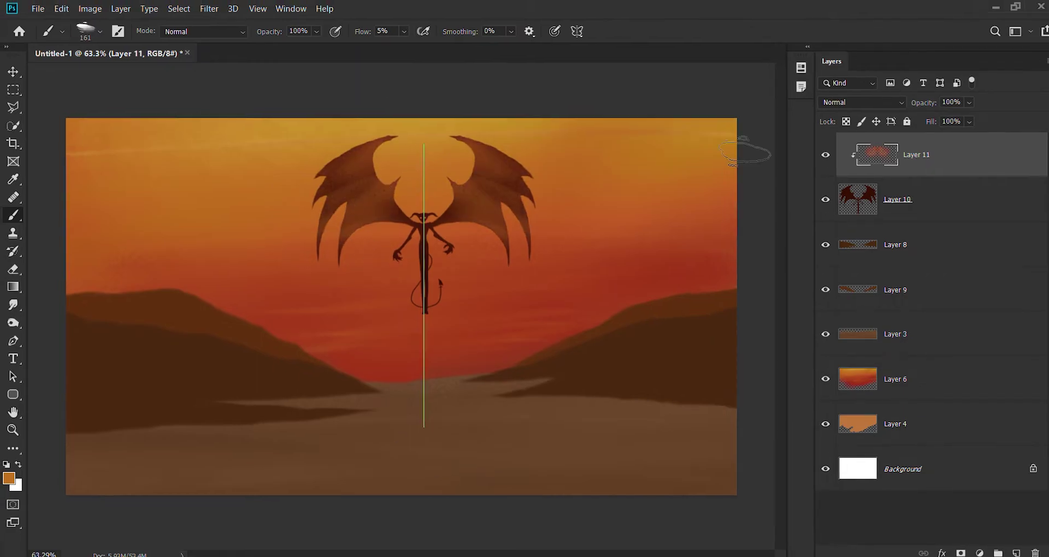
left_click(855, 100)
left_click(852, 304)
key("Delete")
left_click(857, 154, "ctrl")
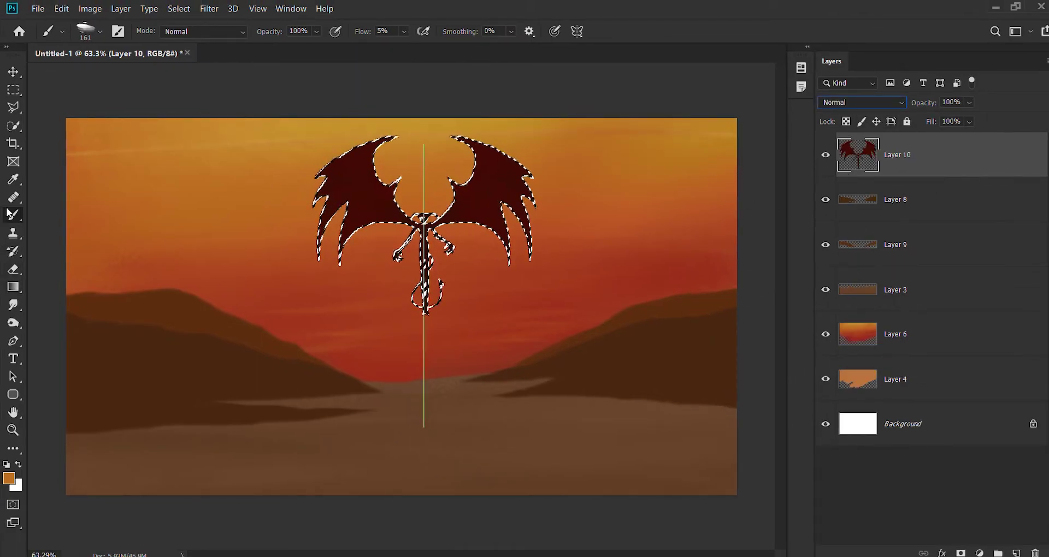
- Blend reddish and sky-sampled gold tones across the demon with the mixer brush
key("shift+b")
left_click_drag(547, 234, 350, 229)
key("shift+b")
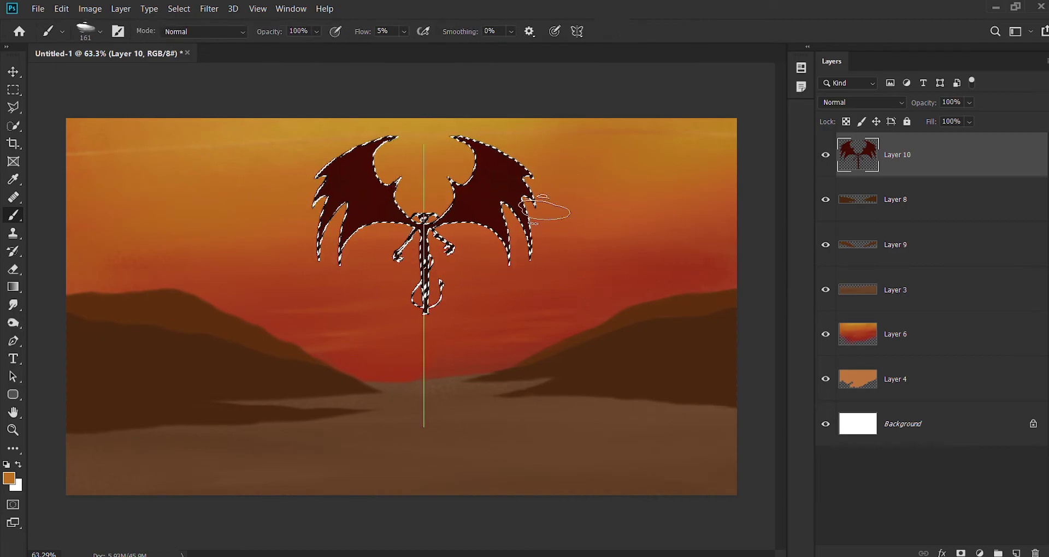
left_click(281, 112, "alt")
left_click_drag(328, 181, 519, 186)
key("shift+b")
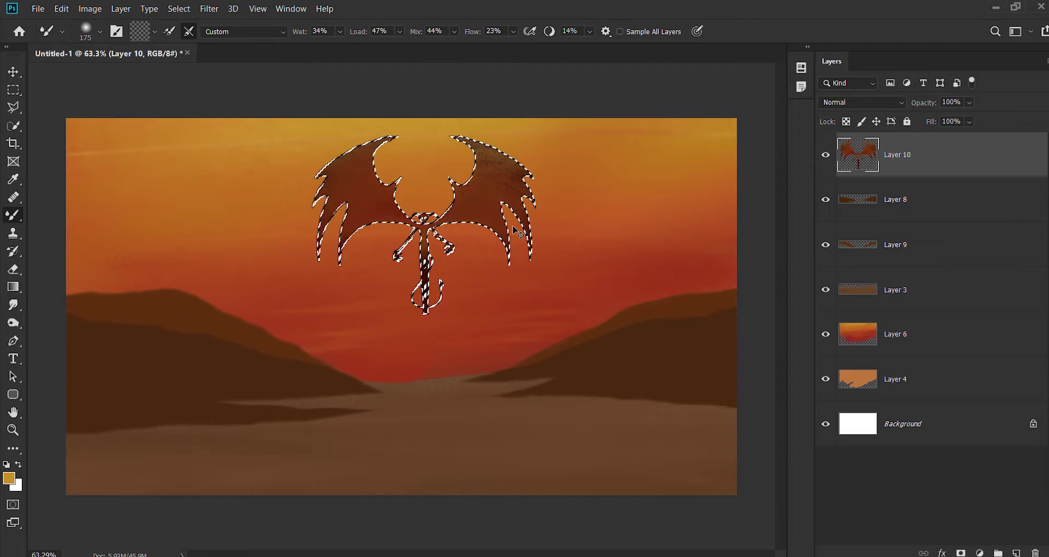
left_click_drag(328, 180, 519, 185)
key("ctrl+d")
- Shrink the devil silhouette, raise it higher in the sky, and start a new top layer
key("v")
left_click_drag(537, 317, 485, 253)
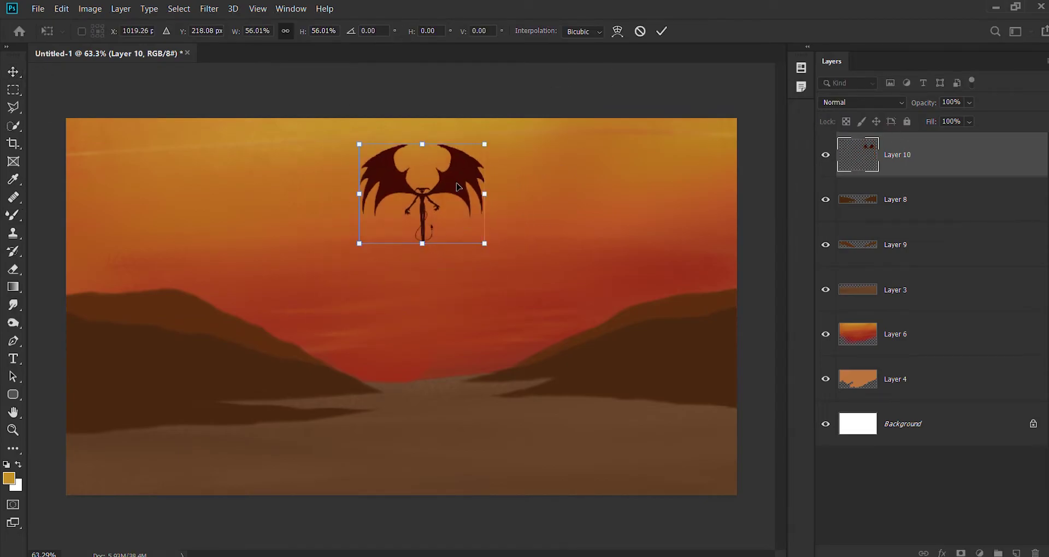
key("Return")
key("b")
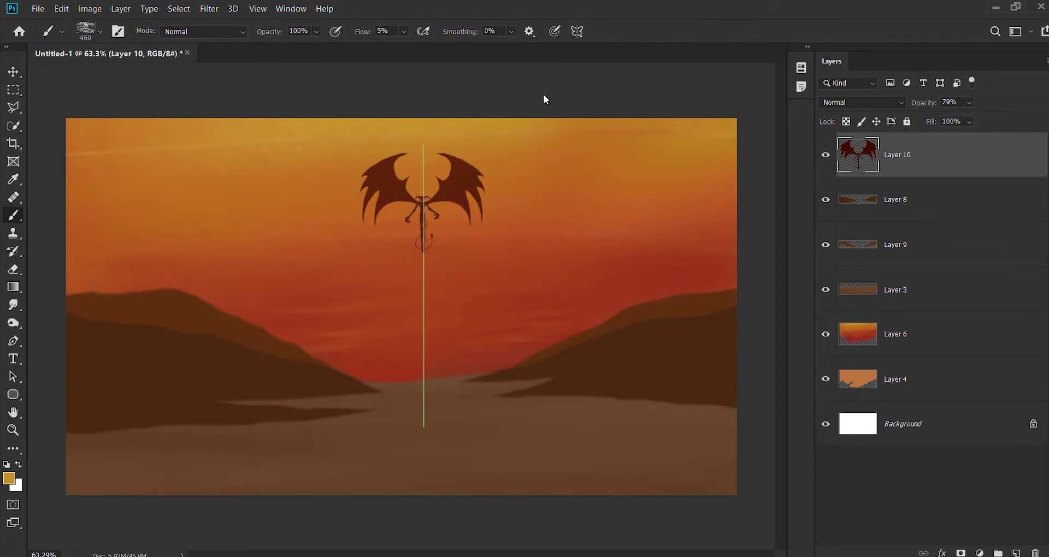
key("ctrl+shift+alt+n")
mouse_move(424, 145)
left_mouse_down()
mouse_move(423, 427)
mouse_move(93, 377)
left_mouse_up()
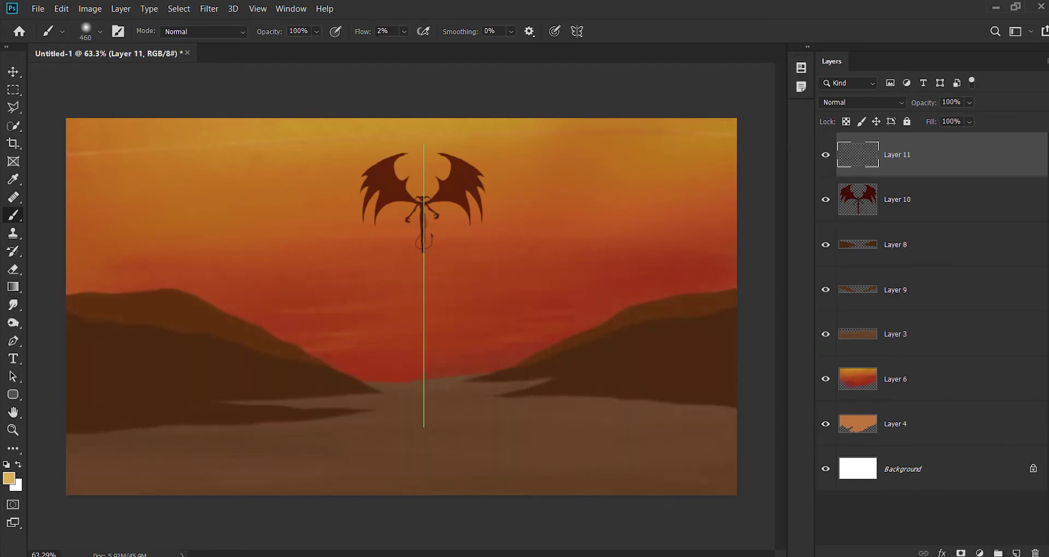
- On a new layer, paint a broad orange road stroke along the bottom and lower-left foreground
key("period")
key("ctrl+shift+alt+n")
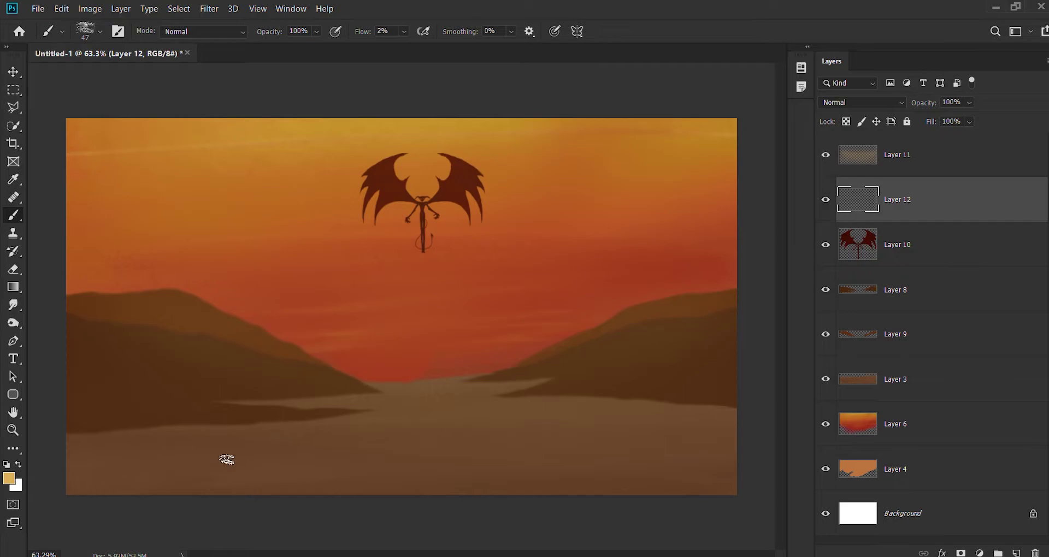
key("i")
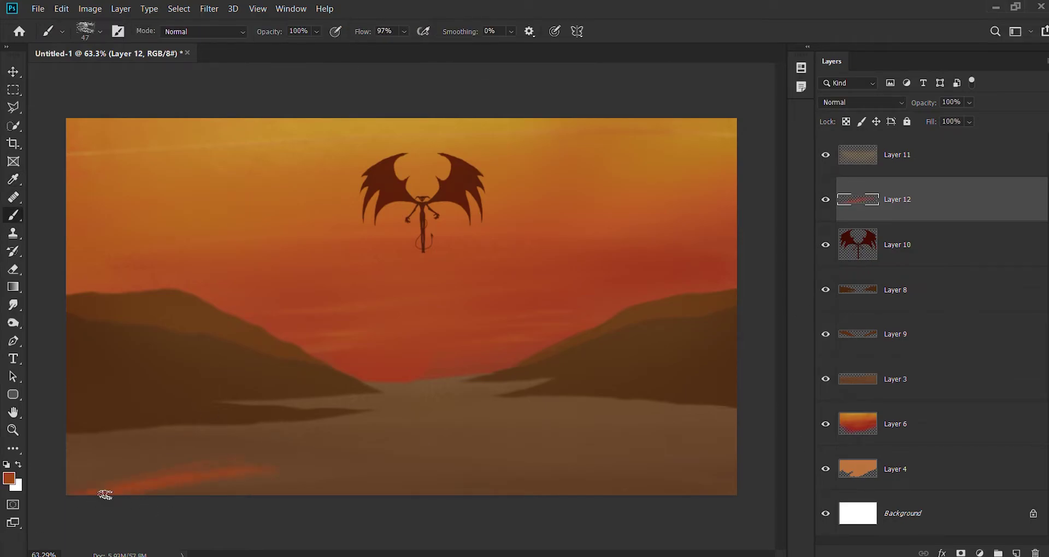
mouse_move(105, 494)
left_mouse_down()
mouse_move(274, 457)
mouse_move(297, 465)
mouse_move(399, 429)
mouse_move(625, 457)
mouse_move(429, 451)
mouse_move(503, 447)
left_mouse_up()
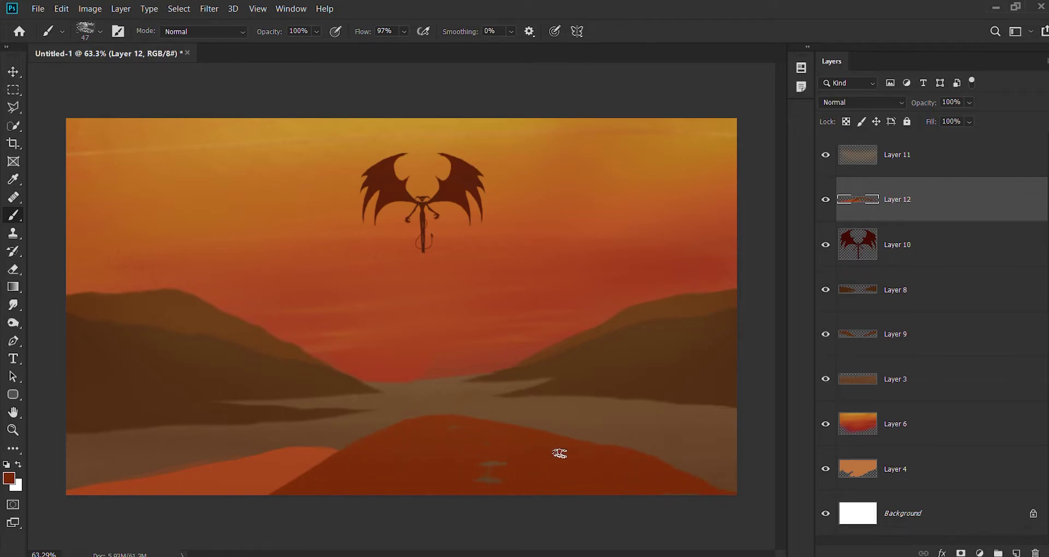
mouse_move(234, 453)
left_mouse_down()
mouse_move(175, 463)
mouse_move(333, 452)
left_mouse_up()
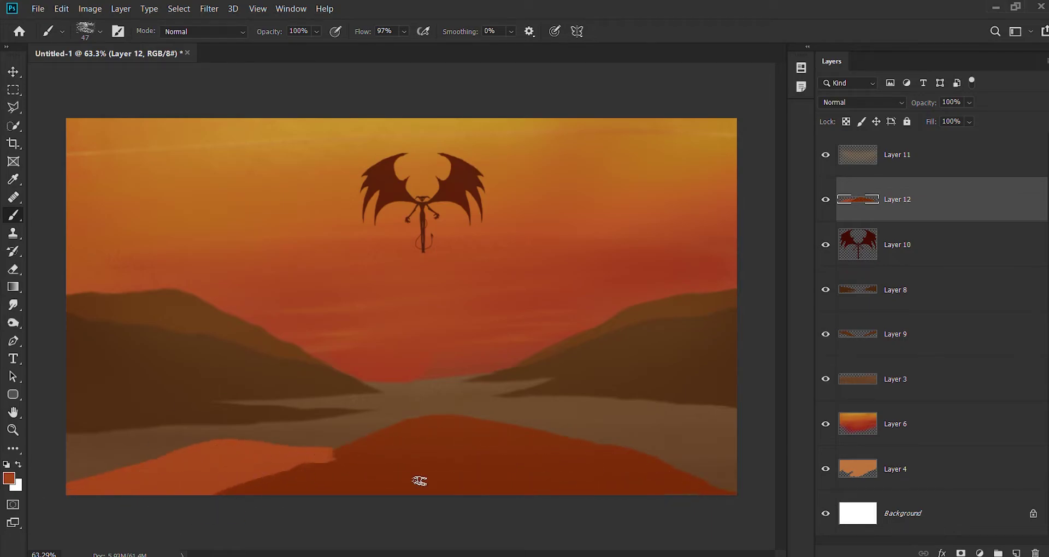
- Paint the lower-right foreground orange on a layer below, then extend the road to the horizon
key("ctrl+shift+alt+n")
key("ctrl+bracketleft")
mouse_move(639, 453)
left_mouse_down()
mouse_move(733, 487)
mouse_move(606, 458)
left_mouse_up()
key("alt+bracketright")
left_click_drag(418, 412, 496, 418)
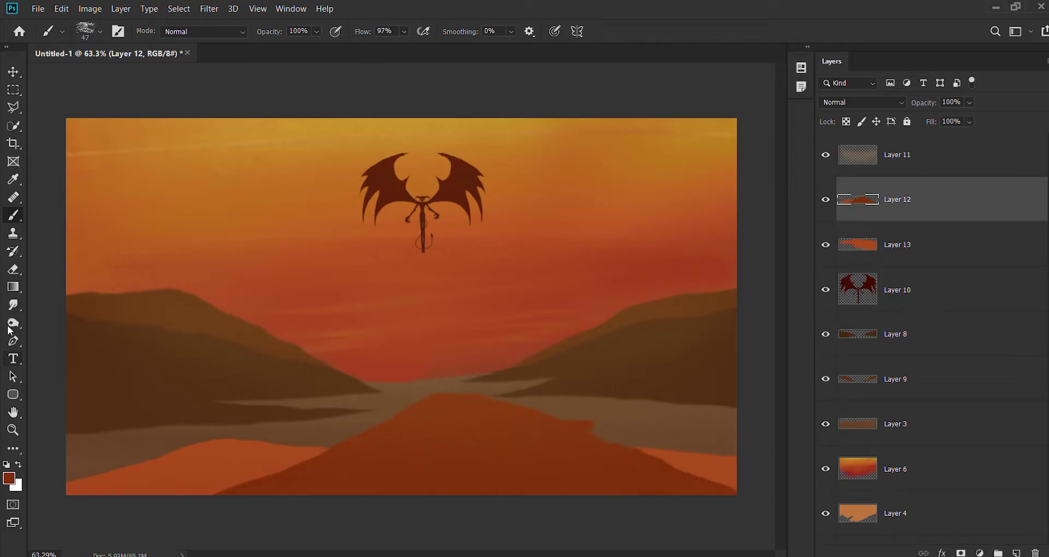
key("e")
key("b")
left_click_drag(430, 383, 400, 407)
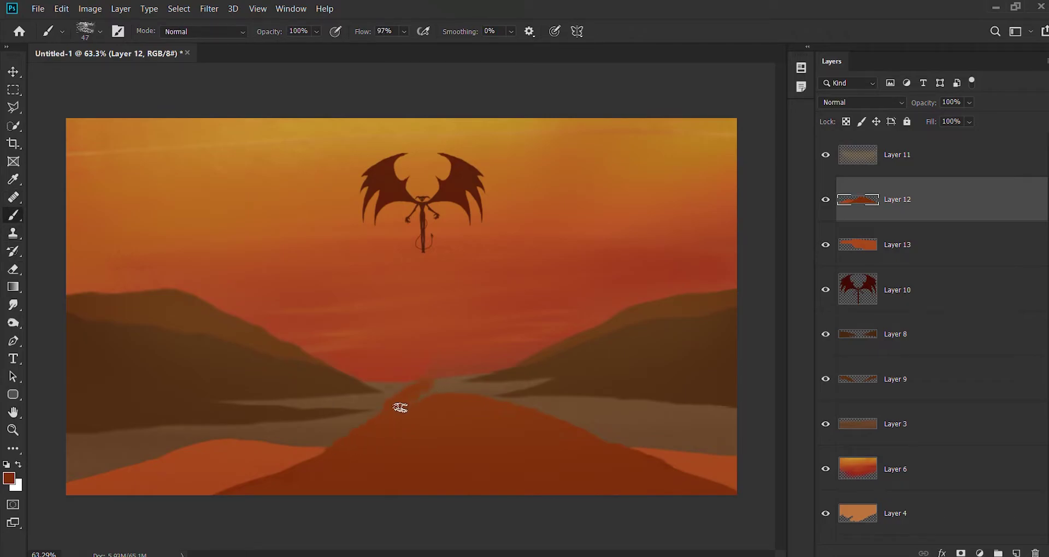
key("ctrl+shift+alt+n")
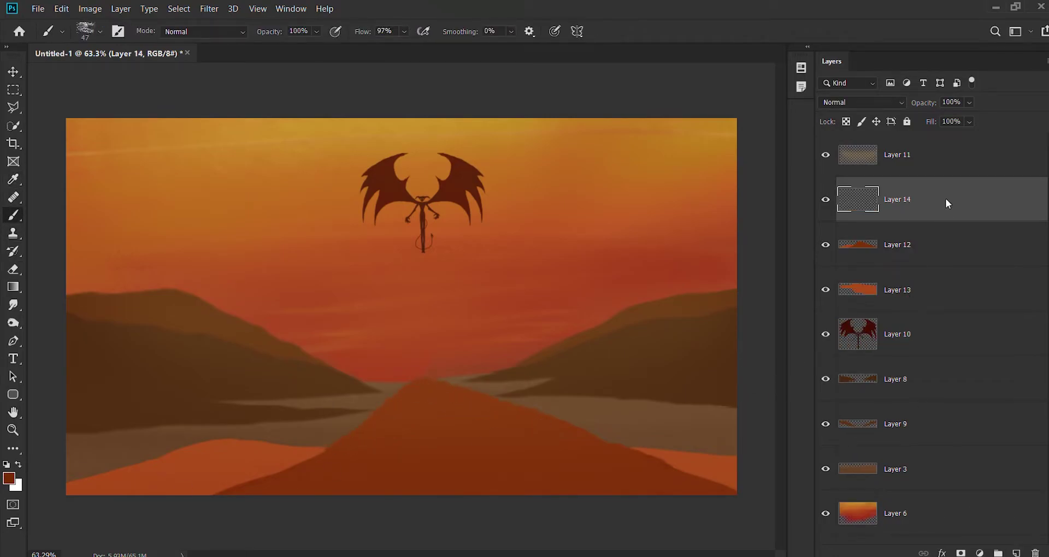
- Clip a shadow layer to the road and shade the road's left half darker
left_click(13, 126)
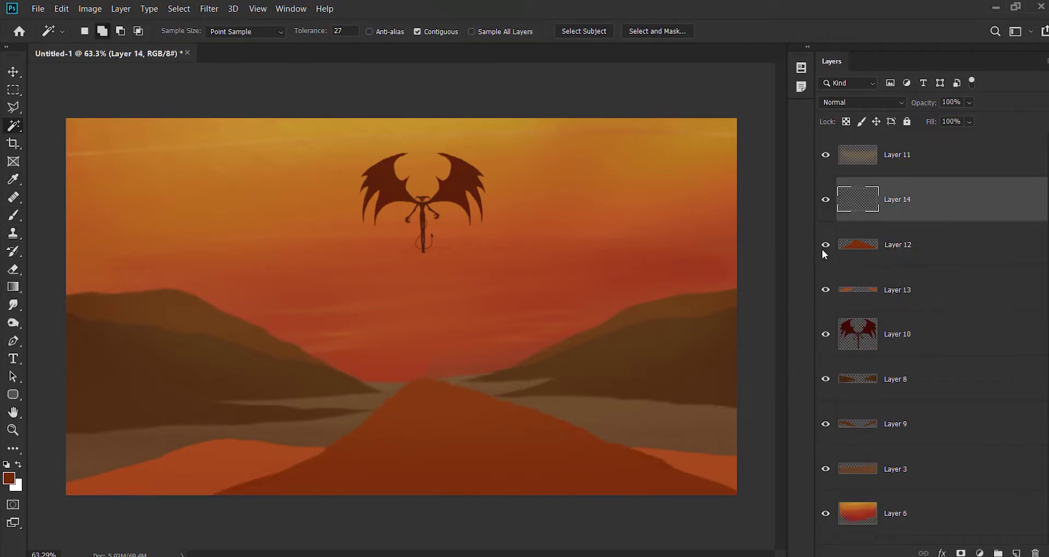
mouse_move(392, 415)
left_mouse_down()
mouse_move(416, 382)
mouse_move(392, 503)
left_mouse_up()
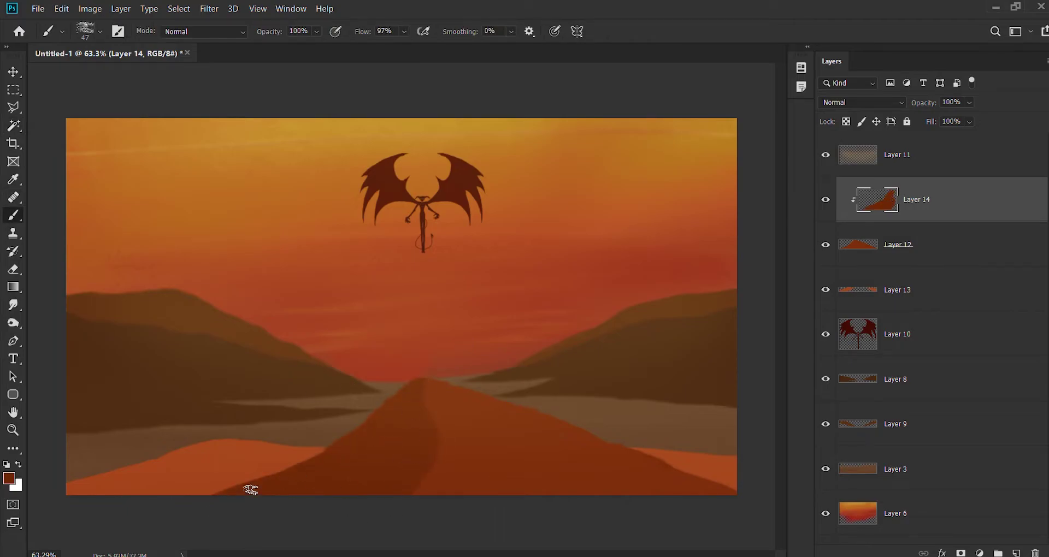
key("alt+bracketleft")
key("e")
- Sample the dune colour and try a stroke along the left dune edge, then undo it
key("alt+bracketright")
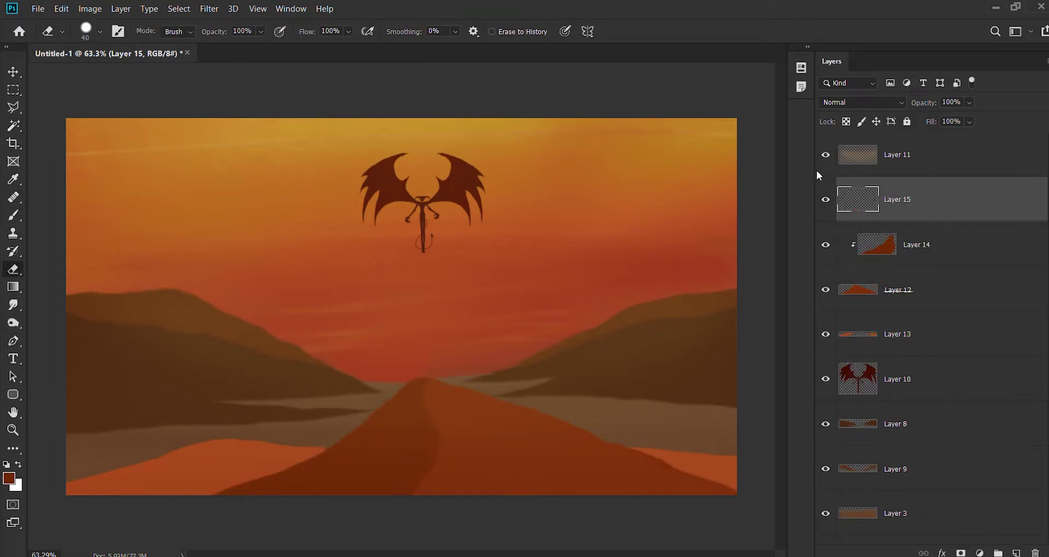
key("b")
key("alt+bracketleft")
key("alt+bracketleft")
left_click(146, 480)
key("b")
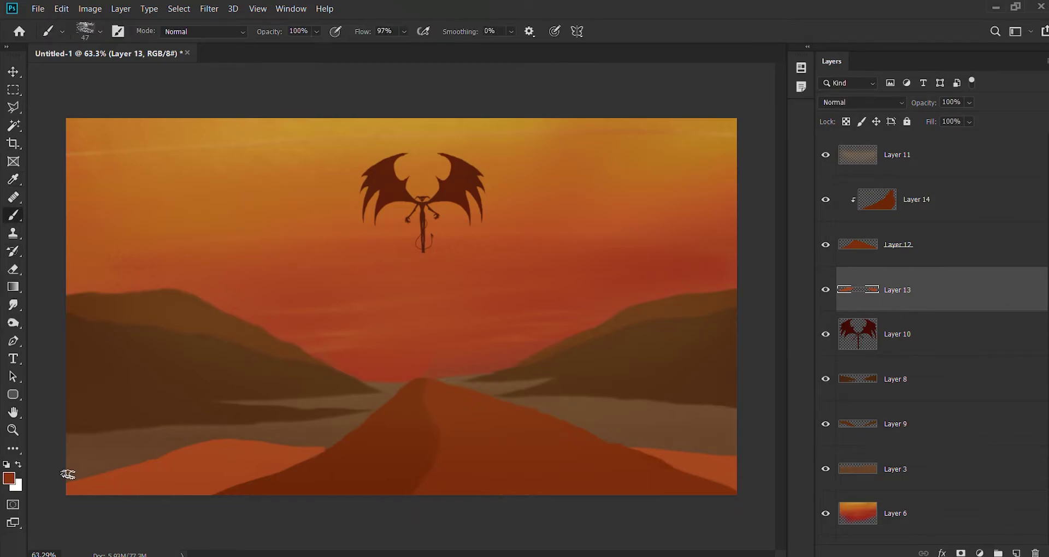
left_click_drag(71, 461, 236, 437)
key("ctrl+z")
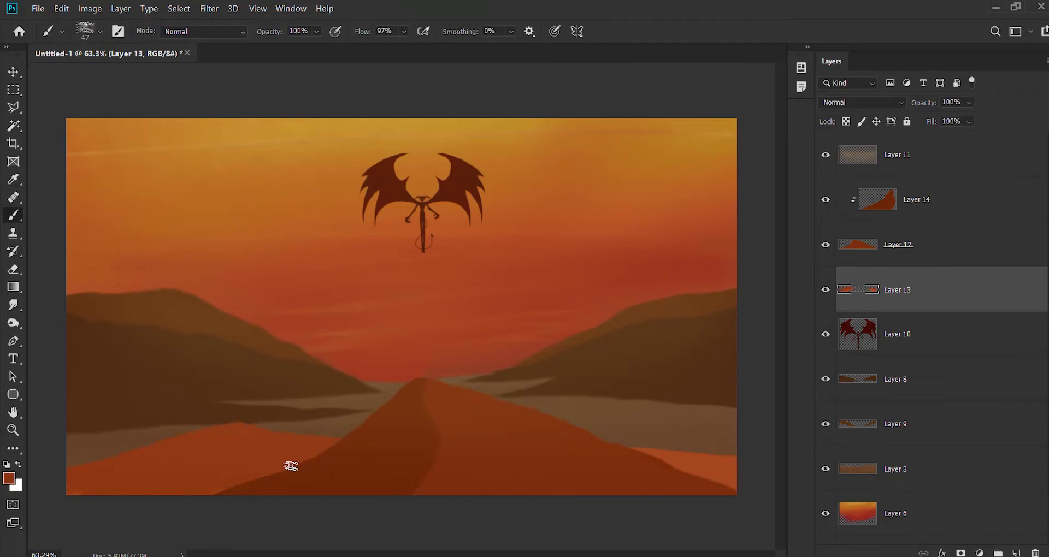
- Add a clipped shading layer, shade the left dune edge and light the right dune edge
key("ctrl+shift+alt+n")
key("ctrl+alt+g")
mouse_move(229, 429)
left_mouse_down()
mouse_move(112, 480)
mouse_move(122, 488)
left_mouse_up()
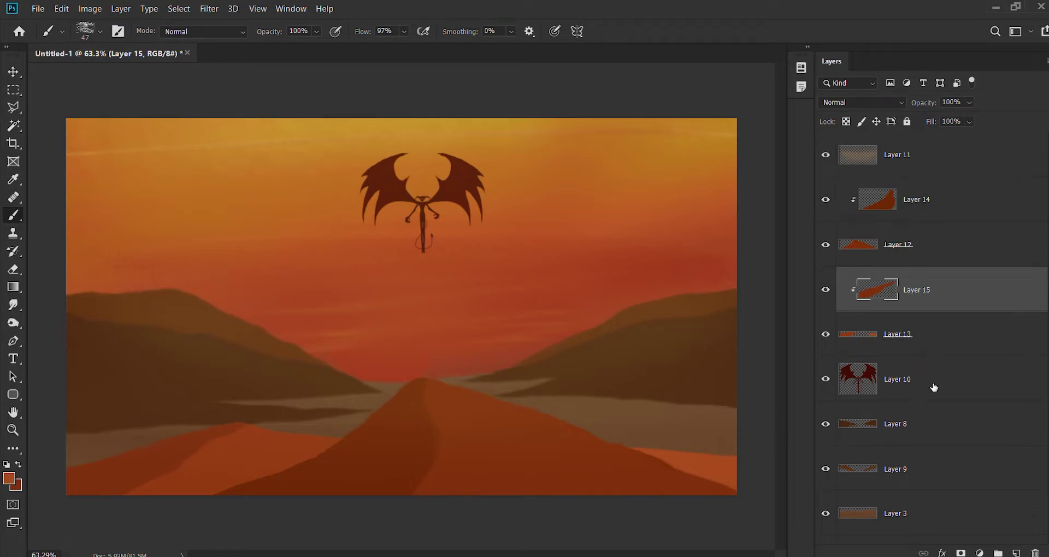
key("alt+bracketleft")
left_click_drag(595, 434, 705, 445)
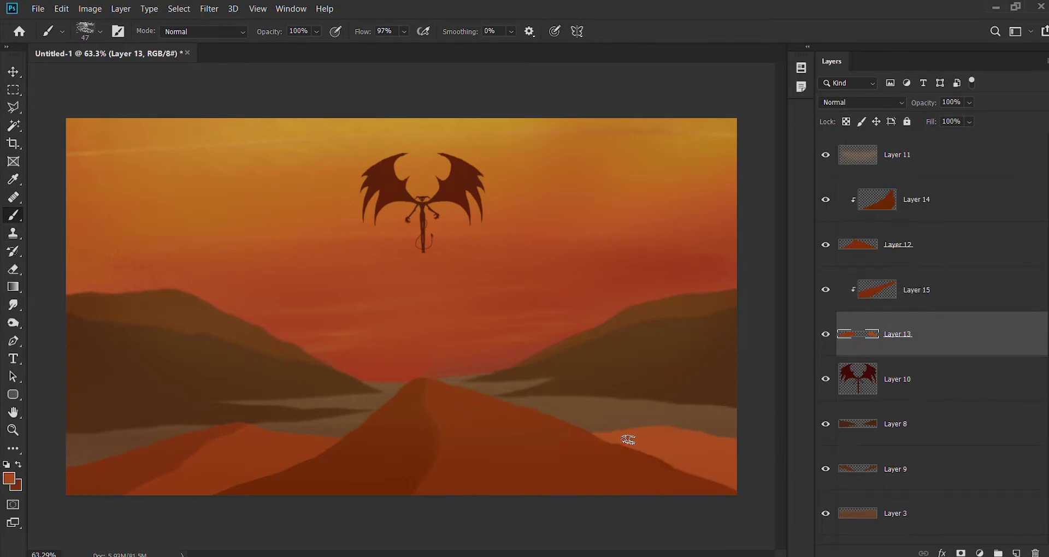
key("alt+bracketright")
- Try dark brown strokes on the right dune, then narrow and refine its lighter orange edge
left_click(590, 447, "alt")
left_click_drag(590, 447, 735, 475)
key("ctrl+z")
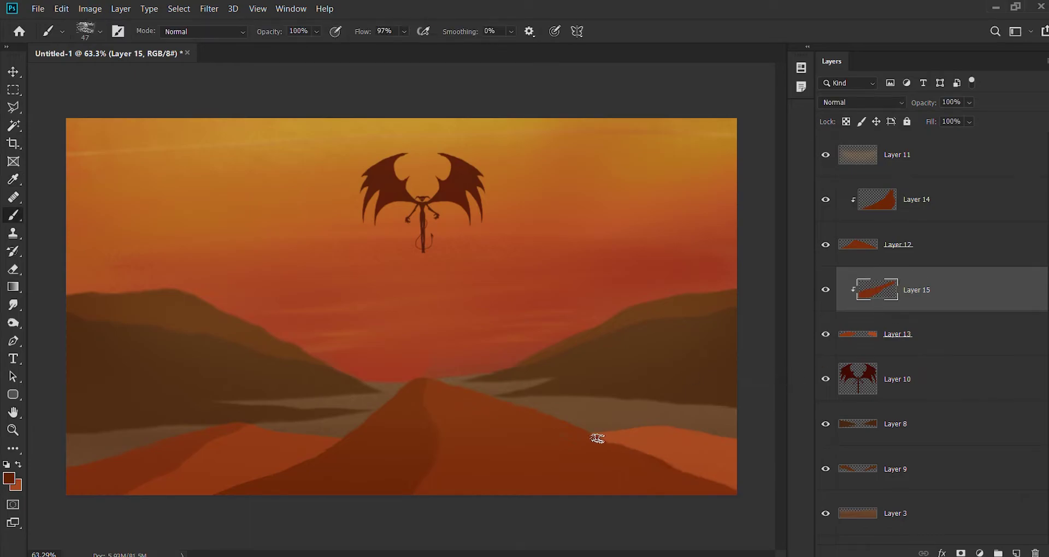
left_click_drag(597, 442, 712, 455)
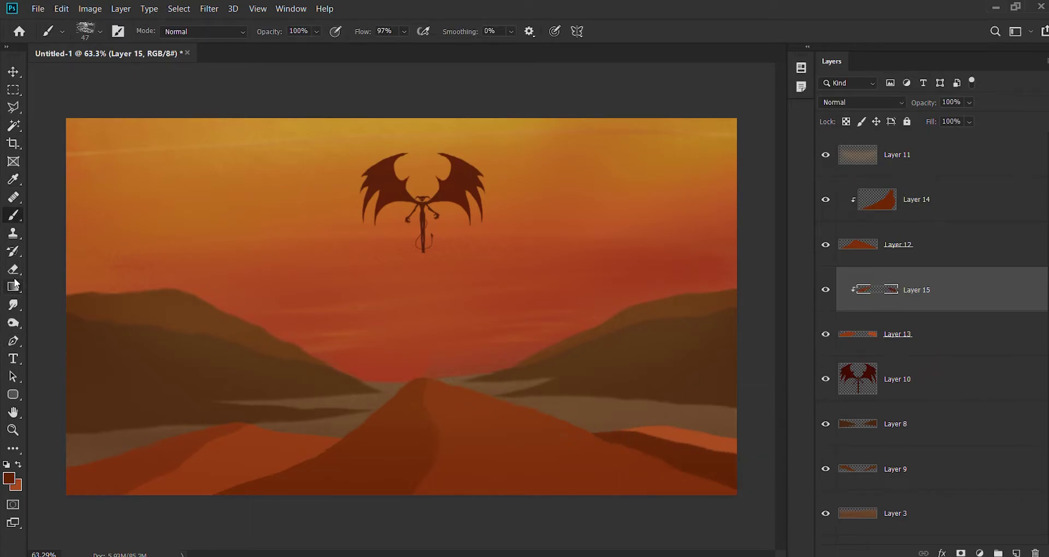
key("ctrl+z")
left_click_drag(683, 428, 641, 433)
mouse_move(732, 453)
left_mouse_down()
mouse_move(659, 438)
mouse_move(673, 458)
left_mouse_up()
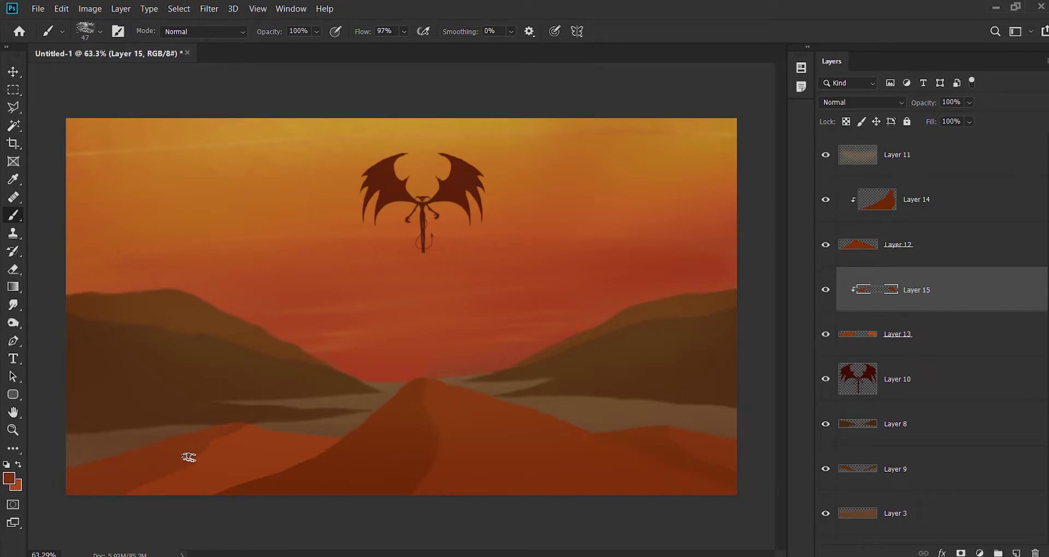
left_click(974, 180)
key("ctrl+shift+alt+n")
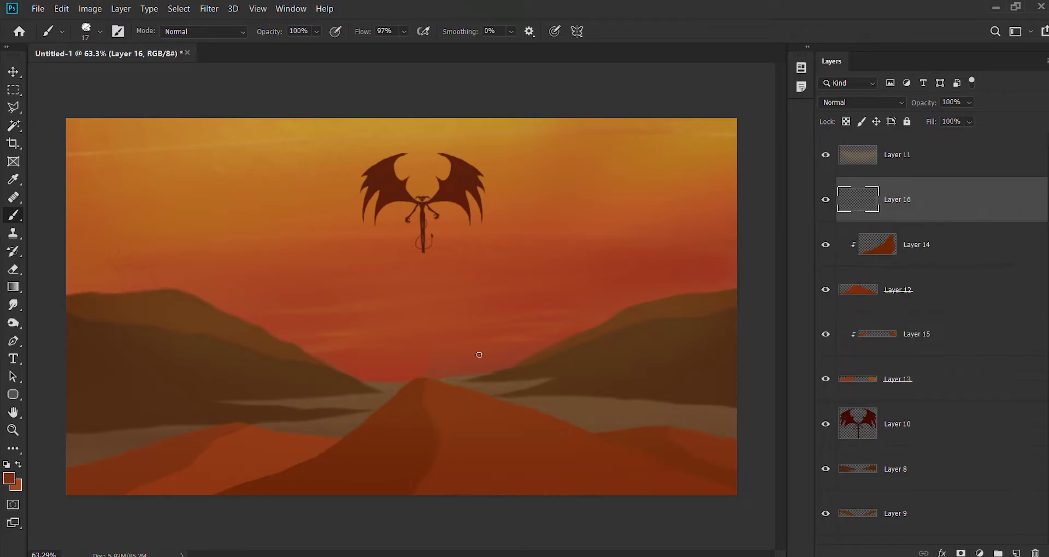
- Zoom in on the far end of the road and paint the figure's dark body
key("bracketright")
key("bracketright")
key("bracketright")
key("ctrl+bracketright")
left_click_drag(476, 355, 471, 319)
key("bracketleft")
key("bracketleft")
key("bracketleft")
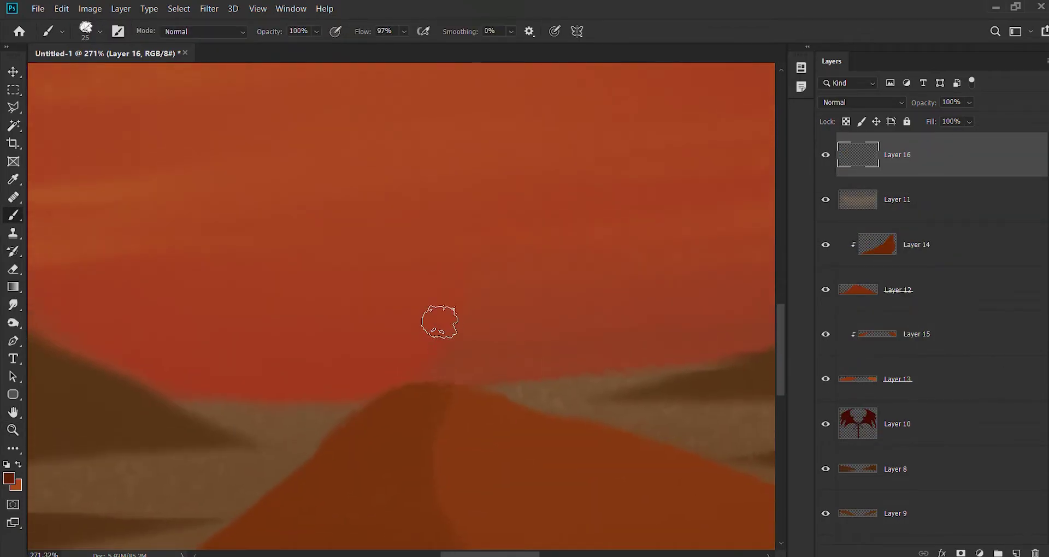
mouse_move(415, 109)
left_mouse_down()
mouse_move(440, 351)
mouse_move(411, 117)
left_mouse_up()
scroll(412, 116, "up", 3)
left_click_drag(411, 210, 468, 187)
- Repaint the figure's head rounder and higher and add its left and right arms
key("ctrl+z")
left_click_drag(394, 142, 452, 192)
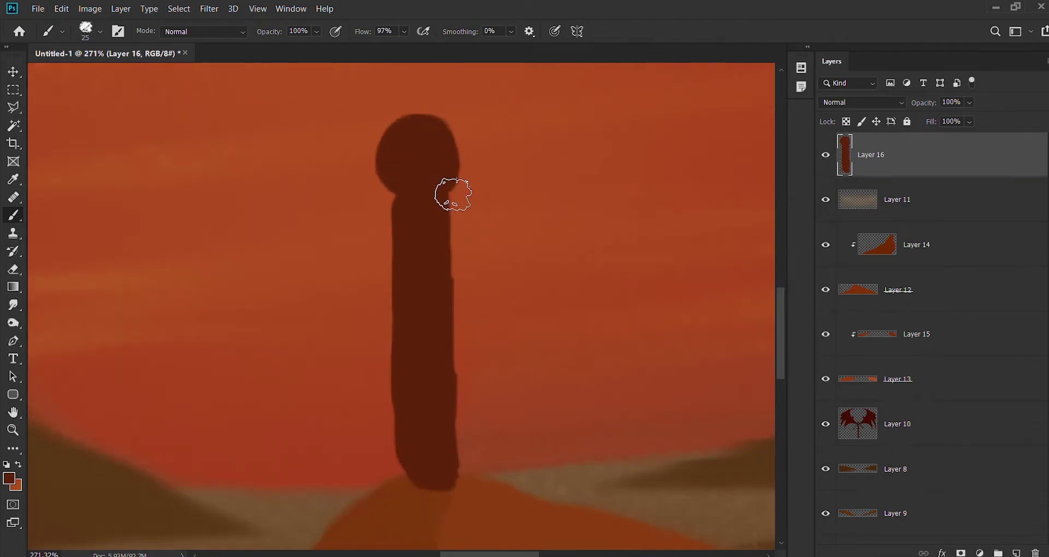
key("bracketleft")
key("bracketleft")
key("bracketleft")
mouse_move(400, 215)
left_mouse_down()
mouse_move(363, 350)
mouse_move(358, 275)
left_mouse_up()
mouse_move(404, 190)
left_mouse_down()
mouse_move(475, 263)
mouse_move(487, 352)
mouse_move(475, 336)
left_mouse_up()
- Erase the figure's arms and then the whole figure to start over
key("e")
mouse_move(471, 268)
left_mouse_down()
mouse_move(473, 335)
mouse_move(495, 327)
left_mouse_up()
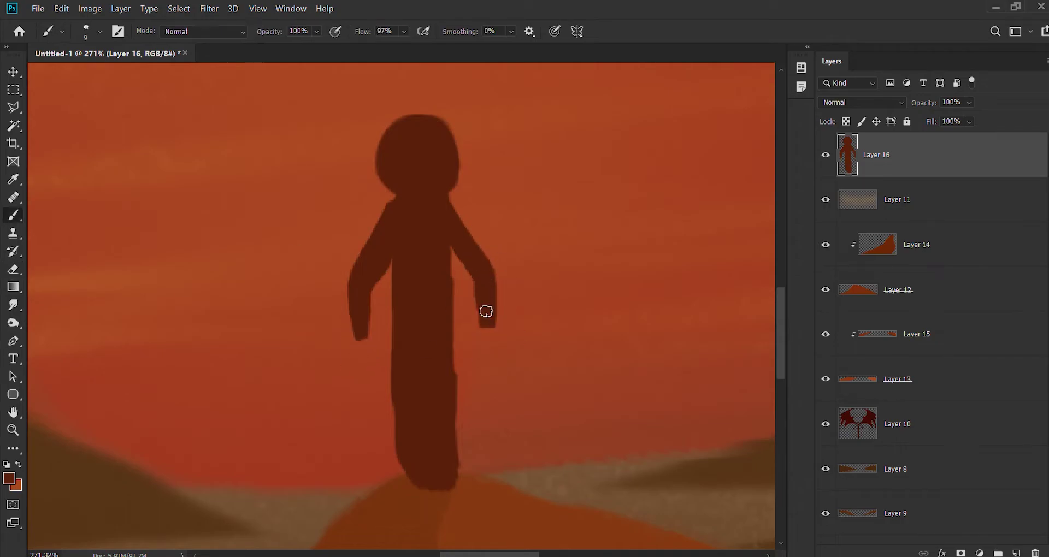
key("b")
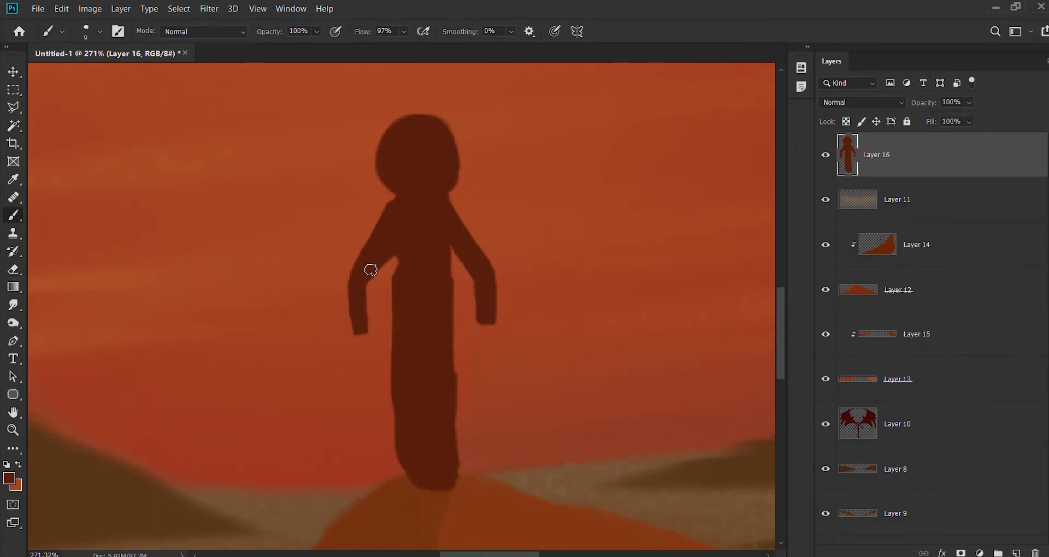
key("e")
left_click_drag(358, 327, 381, 262)
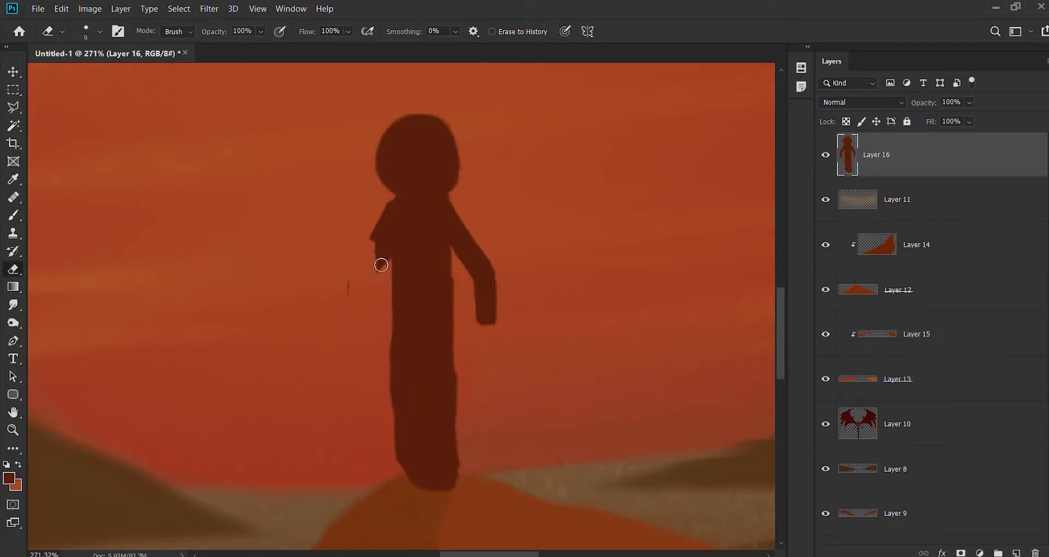
left_click_drag(382, 207, 382, 272)
left_click_drag(459, 208, 475, 315)
mouse_move(391, 218)
left_mouse_down()
mouse_move(422, 239)
mouse_move(432, 475)
left_mouse_up()
mouse_move(382, 126)
left_mouse_down()
mouse_move(453, 180)
mouse_move(410, 225)
mouse_move(429, 236)
mouse_move(398, 435)
left_mouse_up()
- Set up mirrored painting and repaint the figure's legs, filling the gap between them
key("ctrl+t")
left_click(6, 215)
scroll(428, 271, "down", 2)
mouse_move(404, 322)
left_mouse_down()
mouse_move(394, 398)
mouse_move(414, 395)
left_mouse_up()
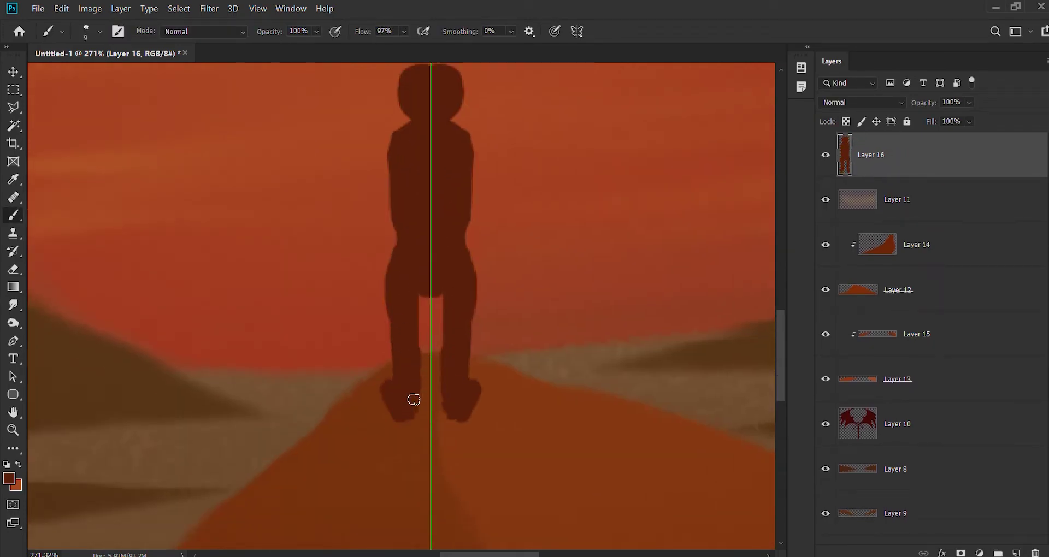
mouse_move(414, 335)
left_mouse_down()
mouse_move(424, 302)
mouse_move(412, 358)
left_mouse_up()
- Add arms on both sides and widen the figure's shoulders and upper arms
key("e")
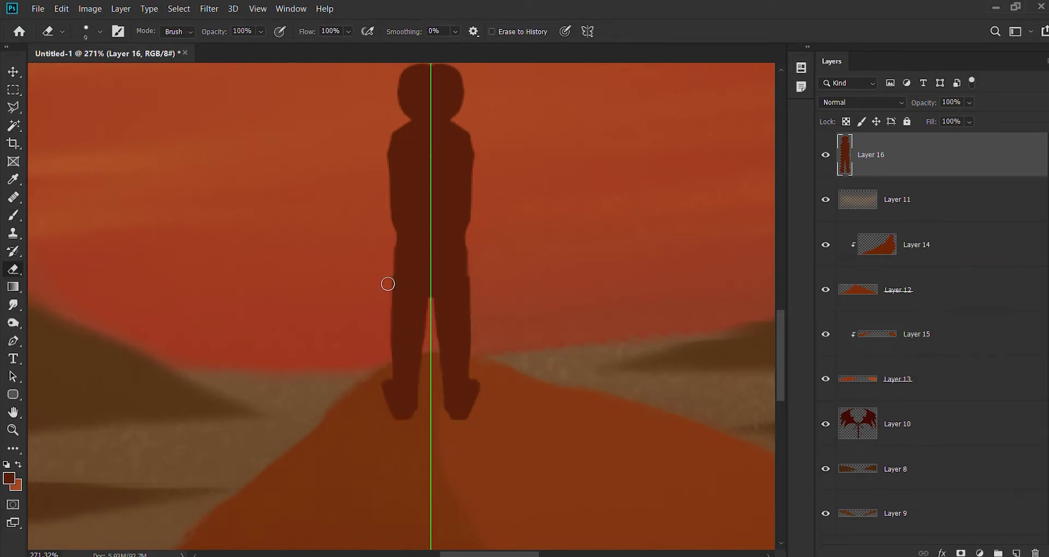
left_click_drag(384, 152, 374, 293)
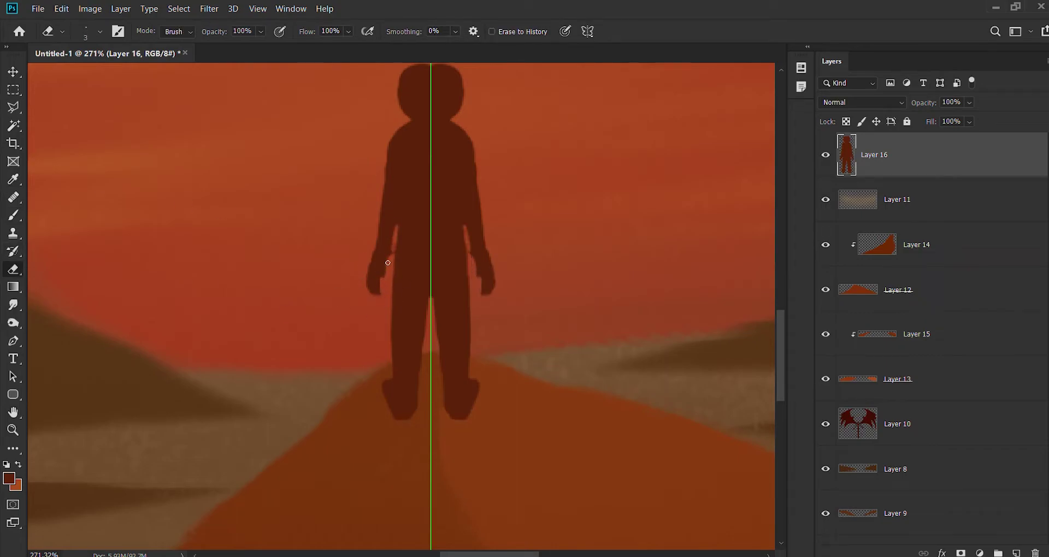
key("b")
left_click_drag(395, 225, 384, 272)
left_click_drag(385, 188, 411, 133)
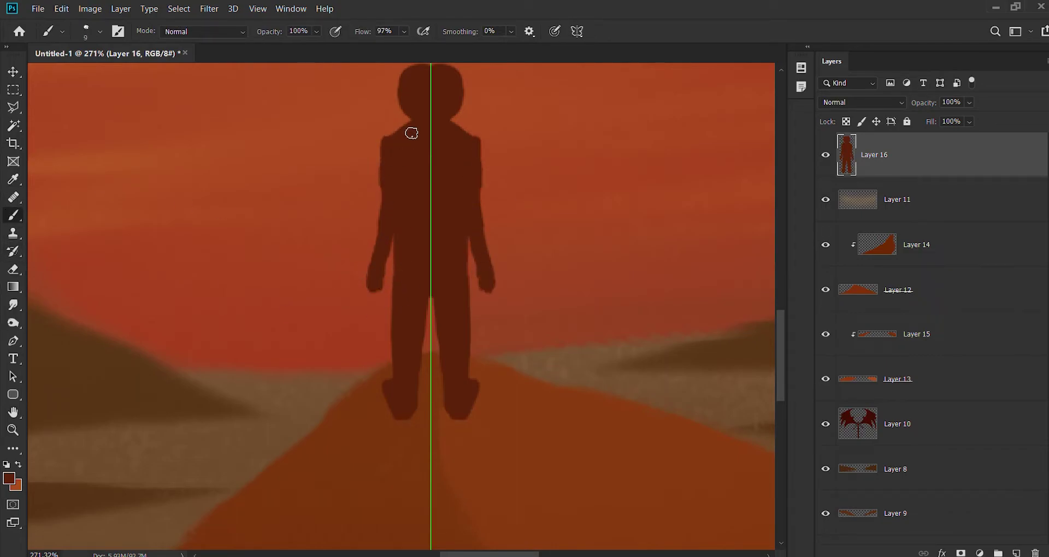
- Narrow the figure's head symmetrically and touch up its top-left edge
key("e")
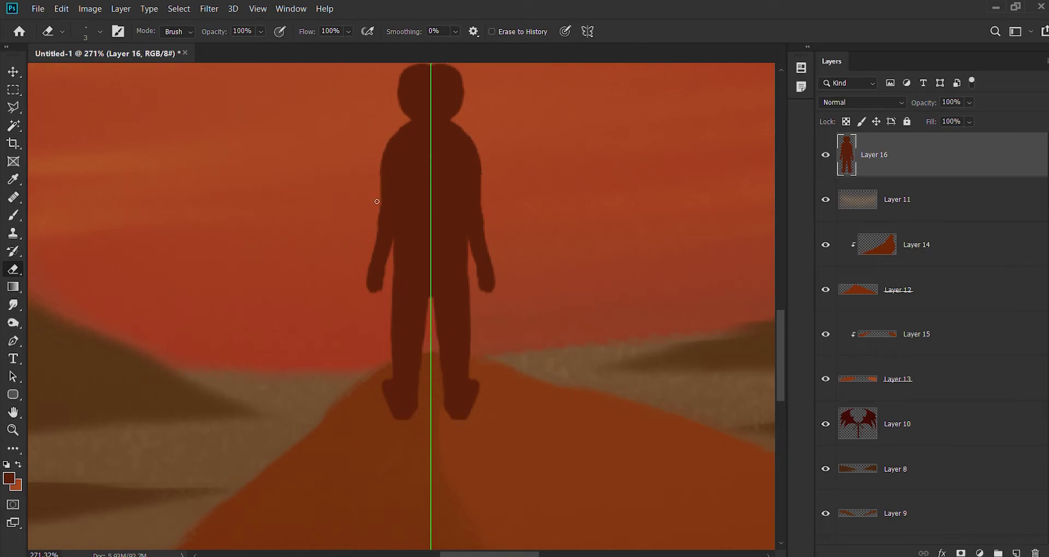
key("b")
key("e")
scroll(429, 208, "up", 2)
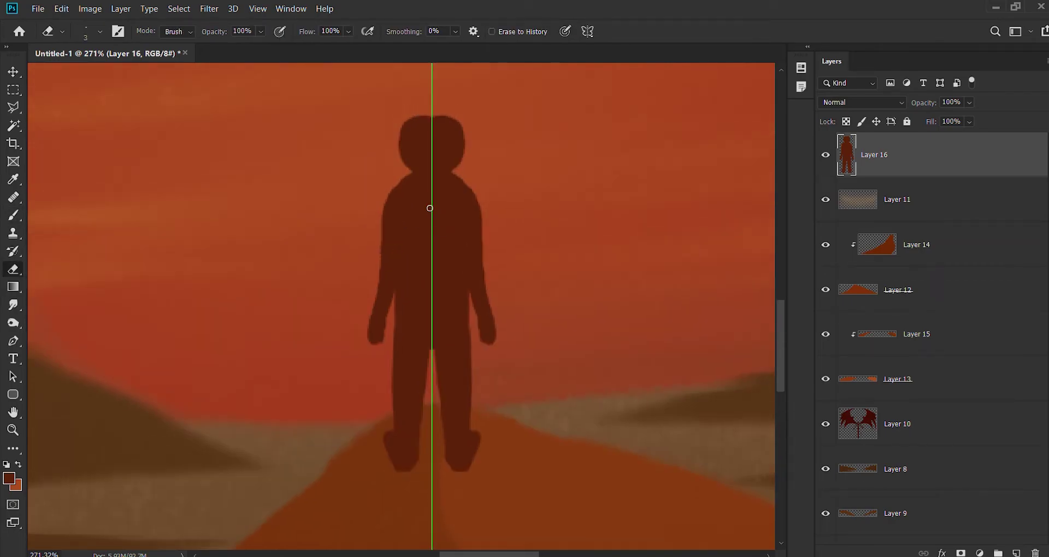
left_click_drag(396, 159, 411, 121)
left_click(583, 32)
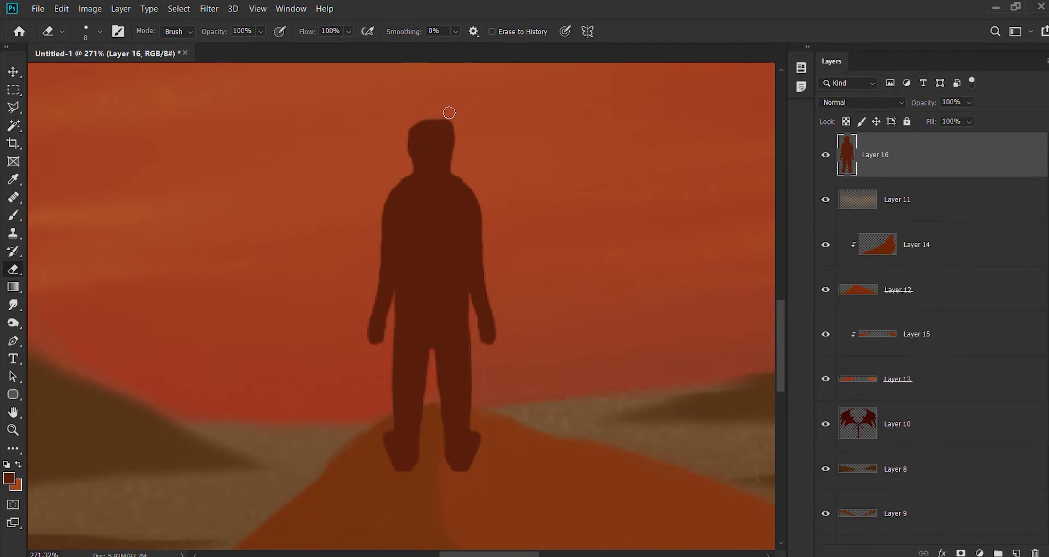
key("b")
mouse_move(429, 109)
left_mouse_down()
mouse_move(475, 255)
mouse_move(335, 281)
left_mouse_up()
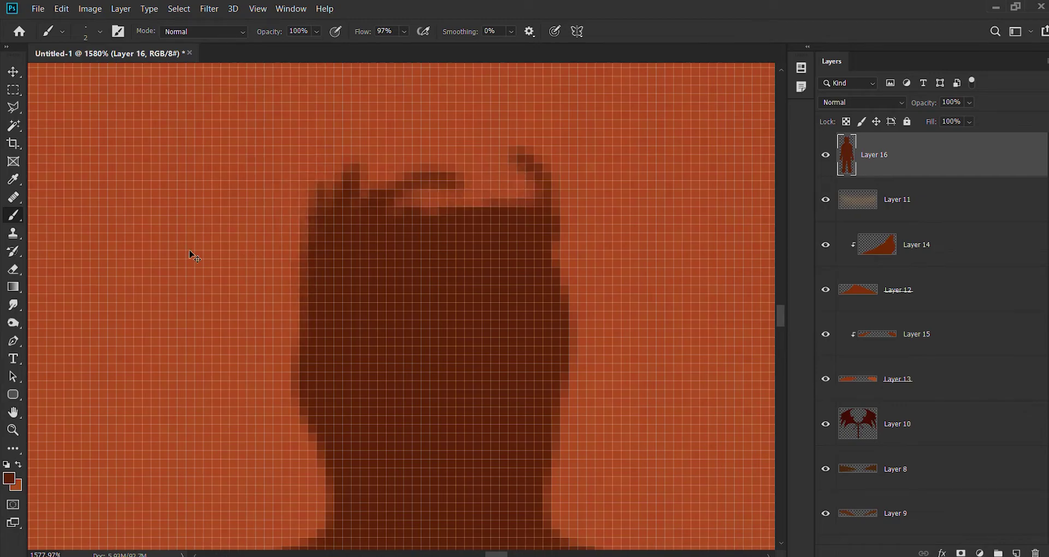
- Undo the head strokes and paint ears on both sides of the head
key("e")
key("ctrl+z")
key("ctrl+z")
key("ctrl+z")
key("ctrl+z")
key("b")
mouse_move(304, 349)
left_mouse_down()
mouse_move(311, 379)
mouse_move(298, 415)
left_mouse_up()
left_click_drag(553, 350, 562, 432)
mouse_move(328, 300)
left_mouse_down()
mouse_move(543, 262)
mouse_move(551, 301)
left_mouse_up()
scroll(491, 219, "down", 5)
key("e")
left_click_drag(322, 279, 340, 305)
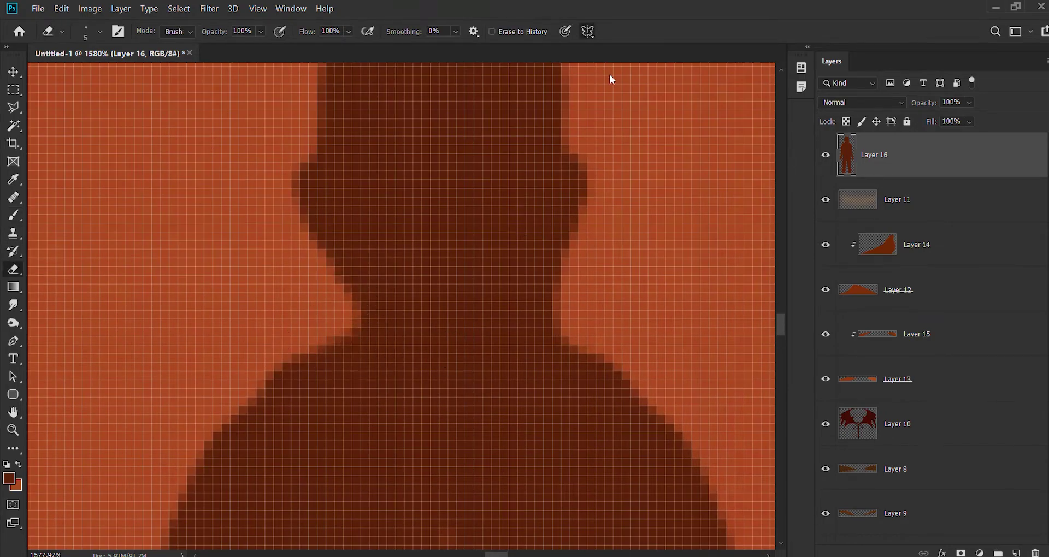
- Cancel an accidental stretch of Layer 6 and return to erasing on Layer 16
key("v")
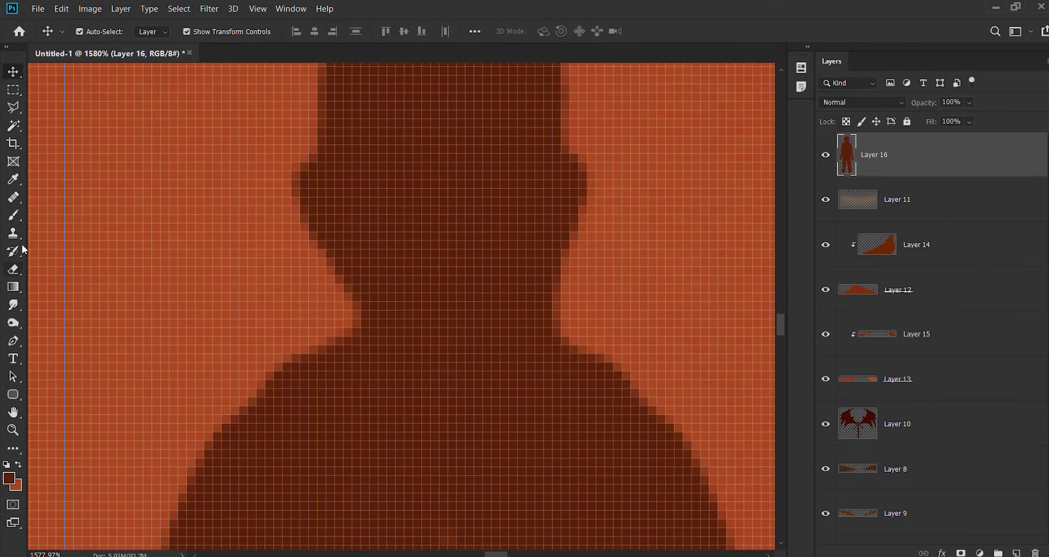
key("alt+comma")
key("ctrl+t")
left_click_drag(79, 184, 726, 187)
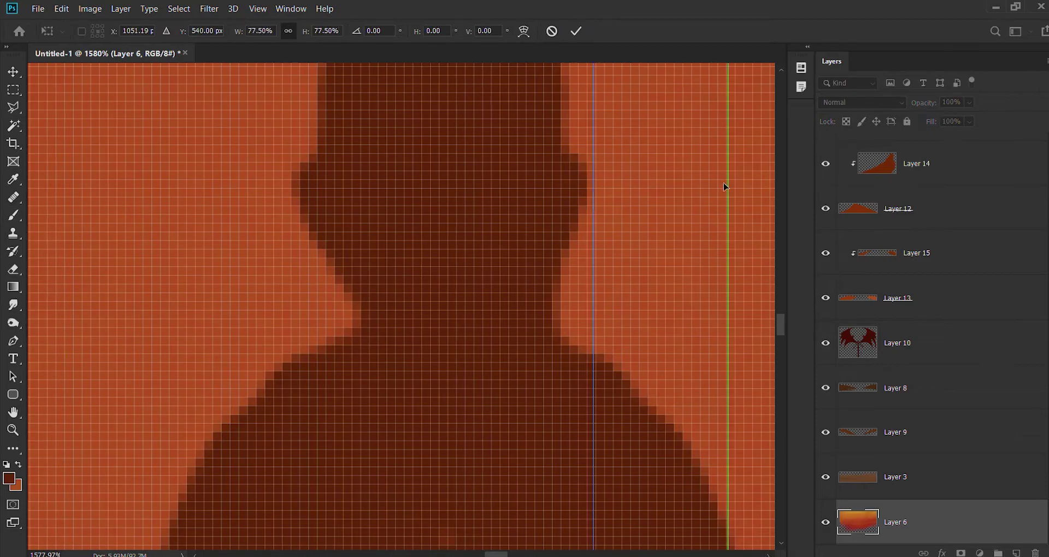
key("Escape")
key("e")
key("alt+period")
- Erase the silhouette edges symmetrically and repaint the top of the head wider
mouse_move(366, 305)
left_mouse_down()
mouse_move(325, 321)
mouse_move(290, 187)
left_mouse_up()
scroll(591, 370, "up", 2)
left_click(13, 216)
left_click_drag(320, 125, 312, 234)
left_click_drag(284, 164, 317, 250)
key("ctrl+z")
key("ctrl+z")
scroll(393, 235, "up", 2)
mouse_move(305, 181)
left_mouse_down()
mouse_move(452, 198)
mouse_move(491, 148)
left_mouse_up()
- Paint curved horns on both sides, extend the face sides and widen the neck
left_click_drag(563, 229, 710, 186)
left_click_drag(606, 241, 715, 147)
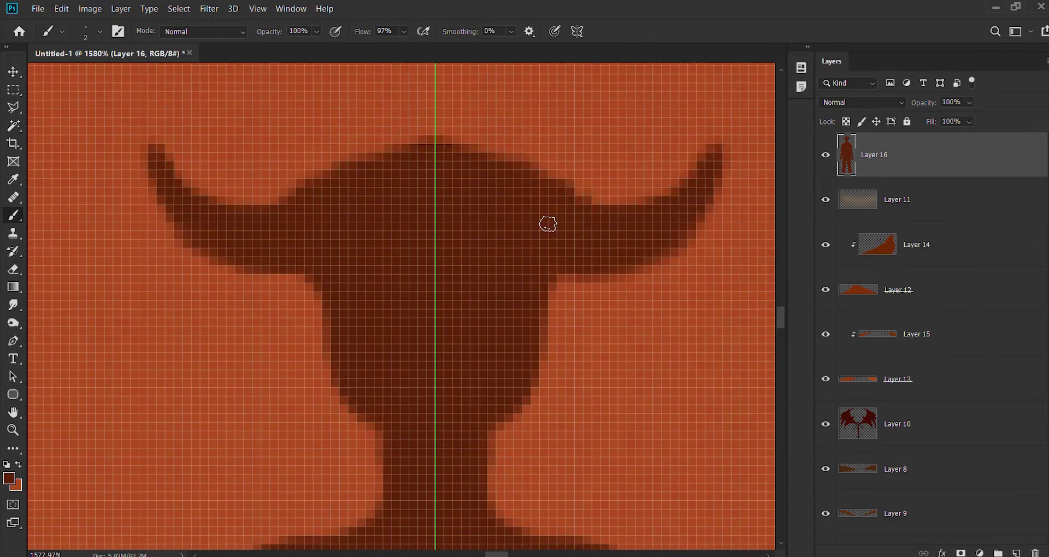
left_click_drag(568, 180, 458, 157)
mouse_move(322, 284)
left_mouse_down()
mouse_move(328, 365)
mouse_move(356, 388)
left_mouse_up()
left_click_drag(494, 467, 495, 516)
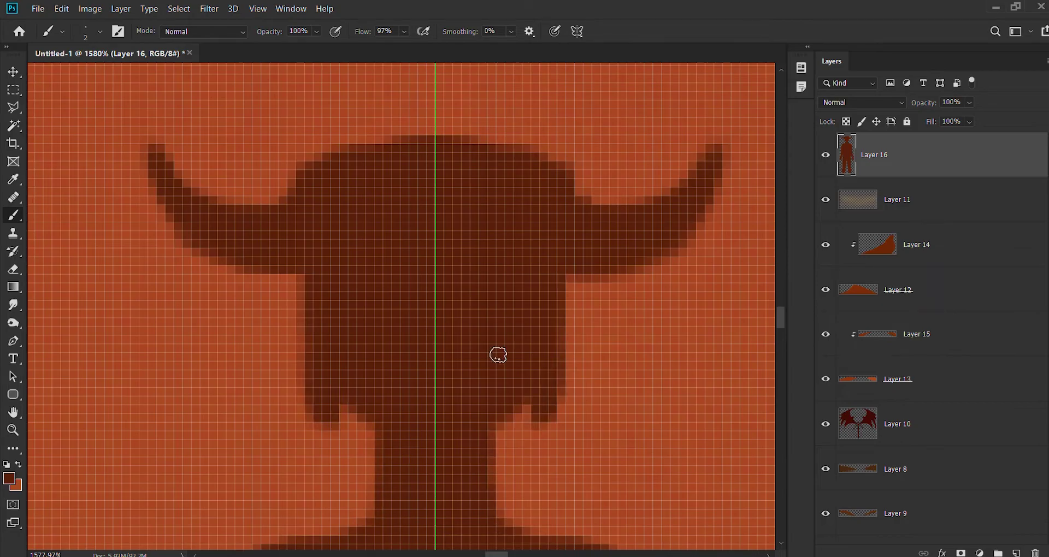
scroll(498, 355, "down", 5)
scroll(414, 232, "down", 5)
- Erase the horns, round out the head, and erase a thin line down the torso
key("e")
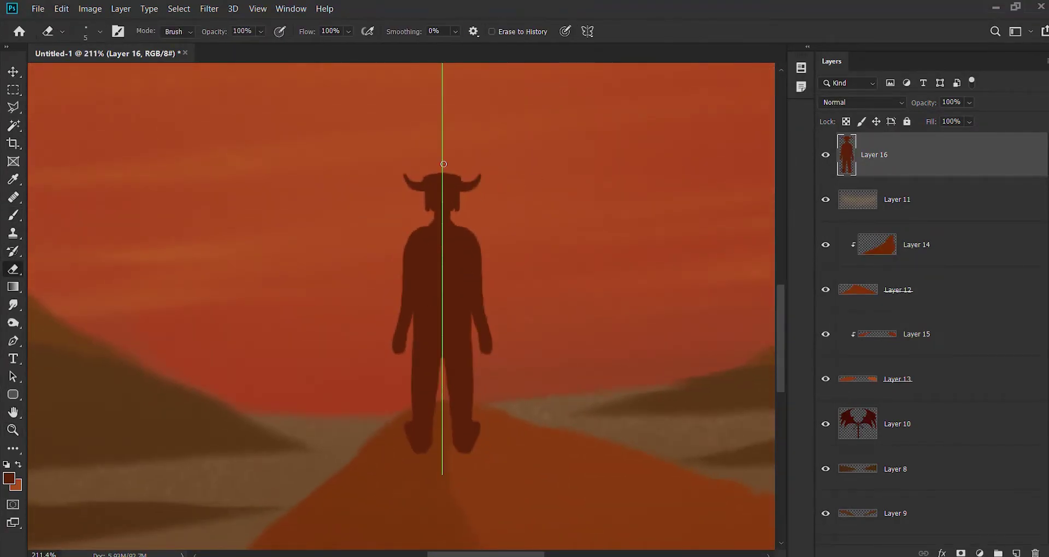
left_click_drag(444, 163, 368, 182)
key("b")
mouse_move(437, 185)
left_mouse_down()
mouse_move(440, 211)
mouse_move(452, 199)
left_mouse_up()
key("e")
left_click(7, 214)
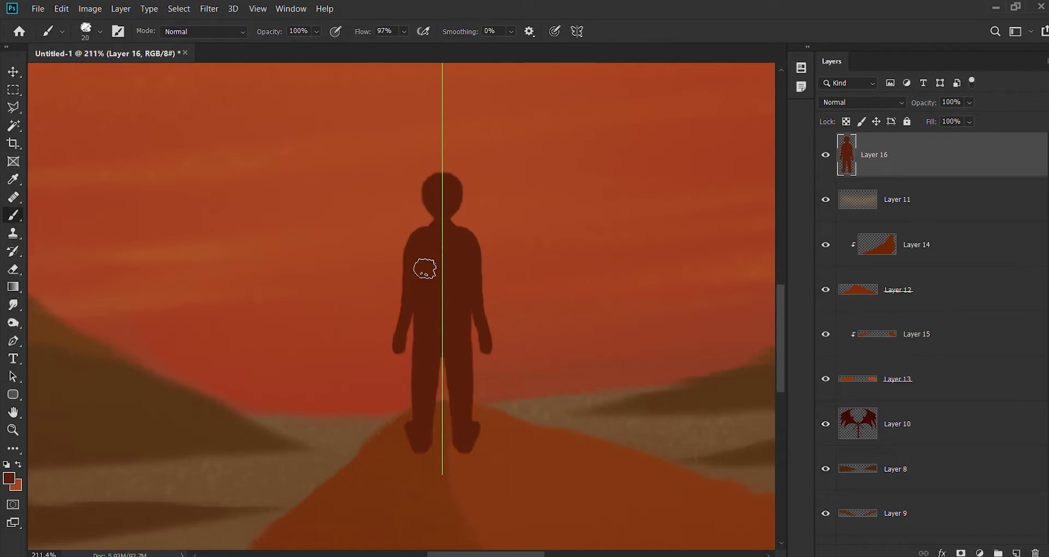
key("e")
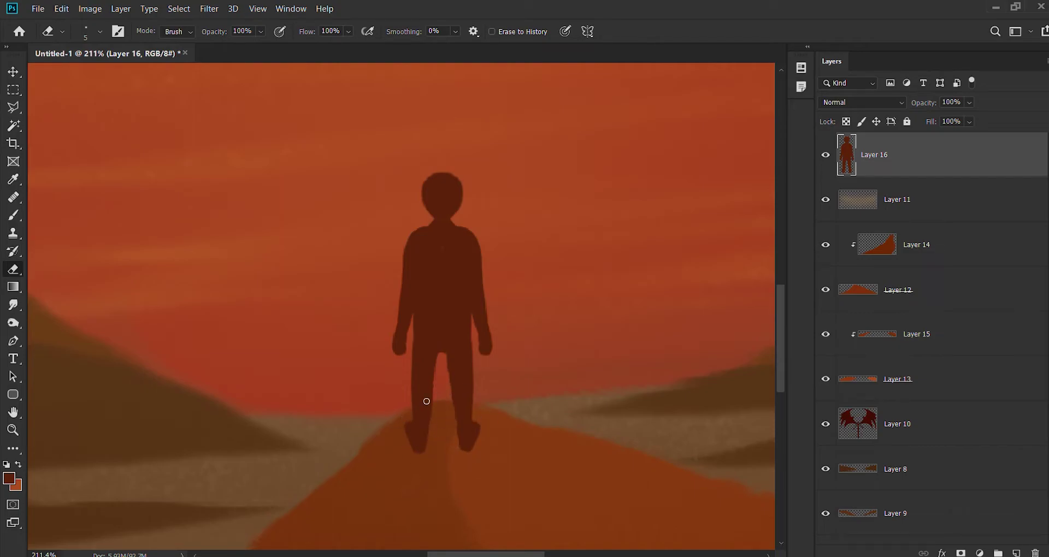
key("b")
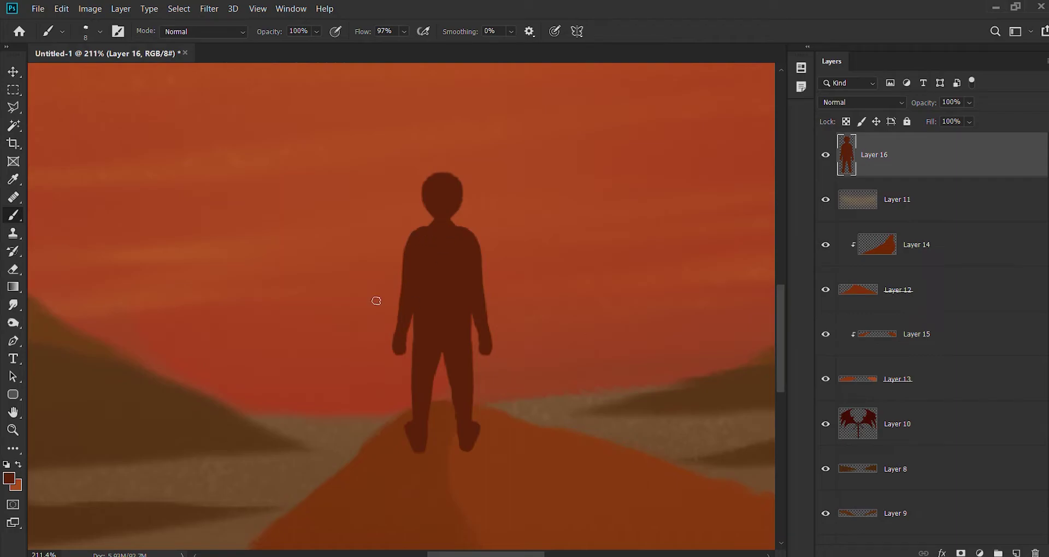
key("e")
left_click_drag(440, 257, 437, 282)
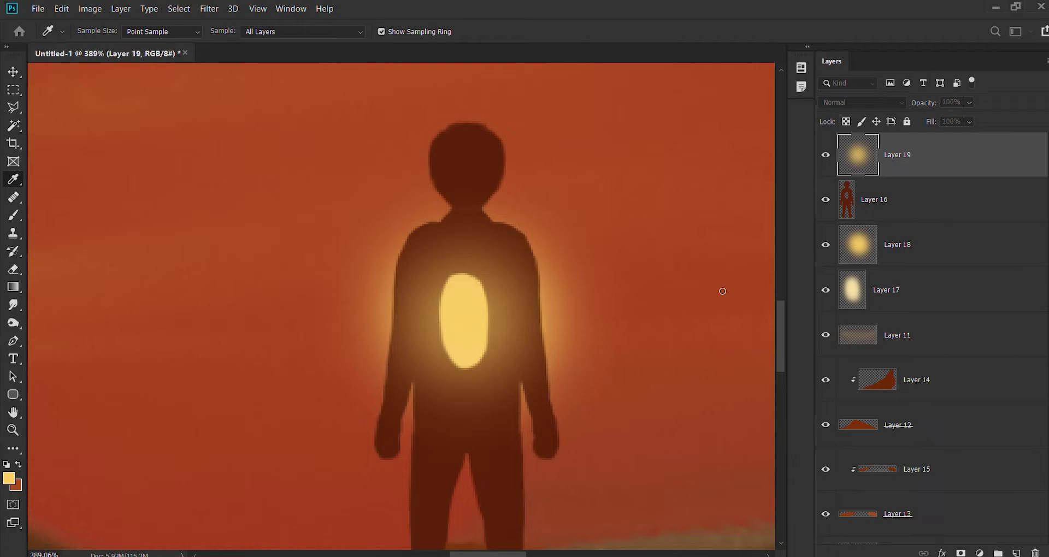
- Paint a white oval over the figure's chest on Layer 20 and blur it
left_click(936, 288)
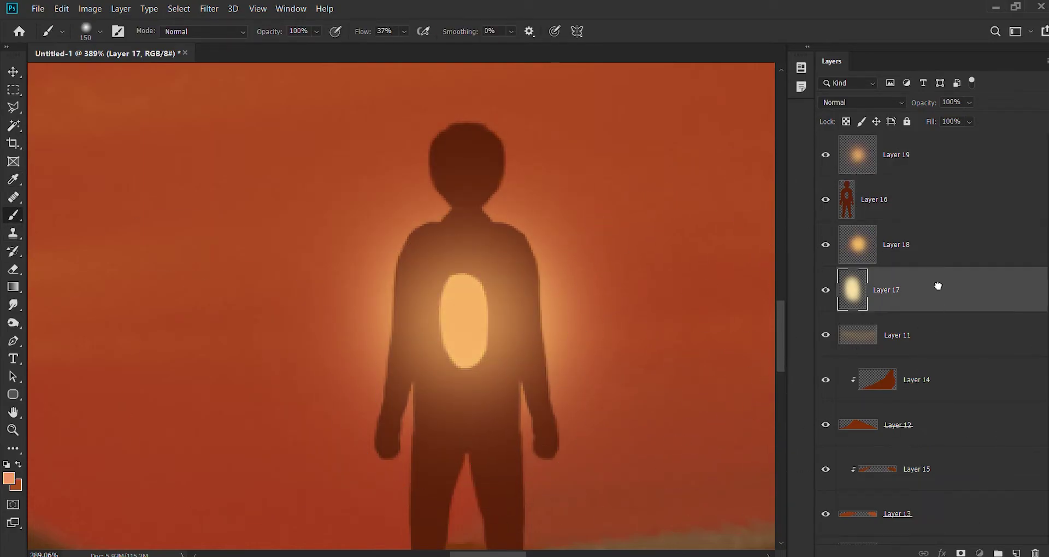
left_click_drag(480, 374, 484, 193)
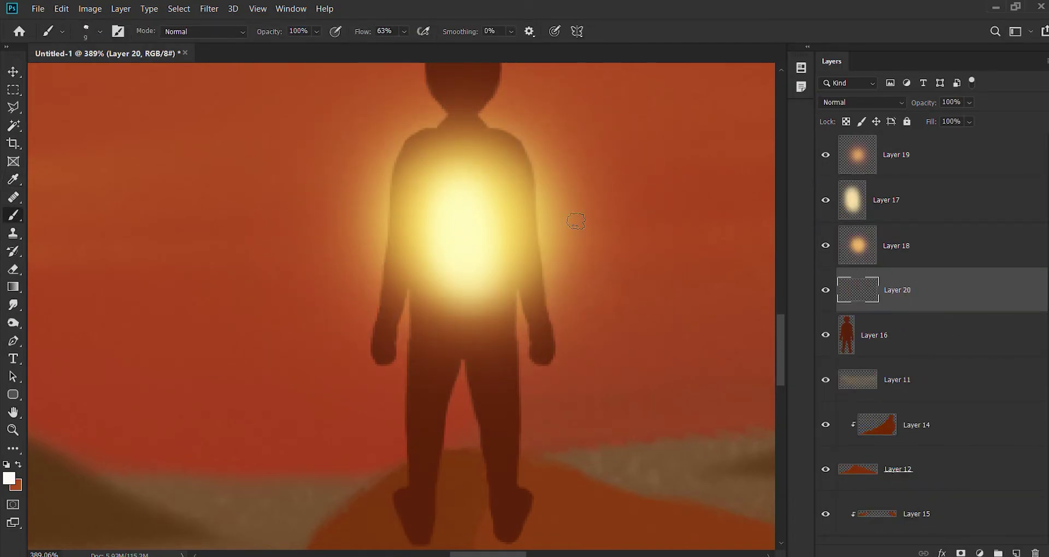
mouse_move(442, 181)
left_mouse_down()
mouse_move(484, 253)
mouse_move(480, 210)
left_mouse_up()
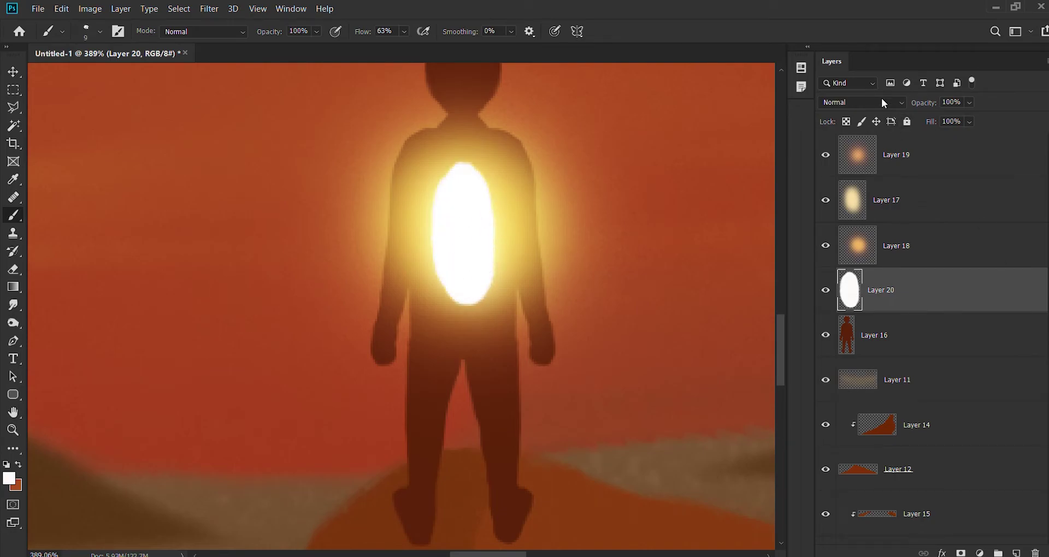
left_click(851, 214)
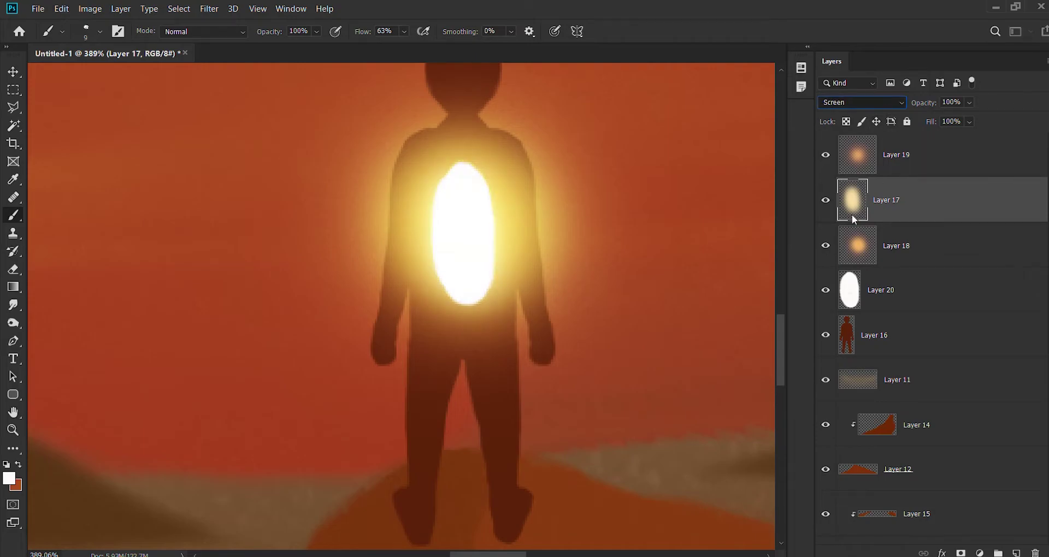
left_click(880, 290)
key("ctrl+f")
- Shrink the white chest glow with Free Transform, undoing a stray stroke first
left_click(956, 252)
left_click_drag(511, 210, 598, 150)
key("ctrl+z")
scroll(555, 218, "down", 5)
key("v")
key("alt+bracketleft")
left_click_drag(492, 253, 502, 266)
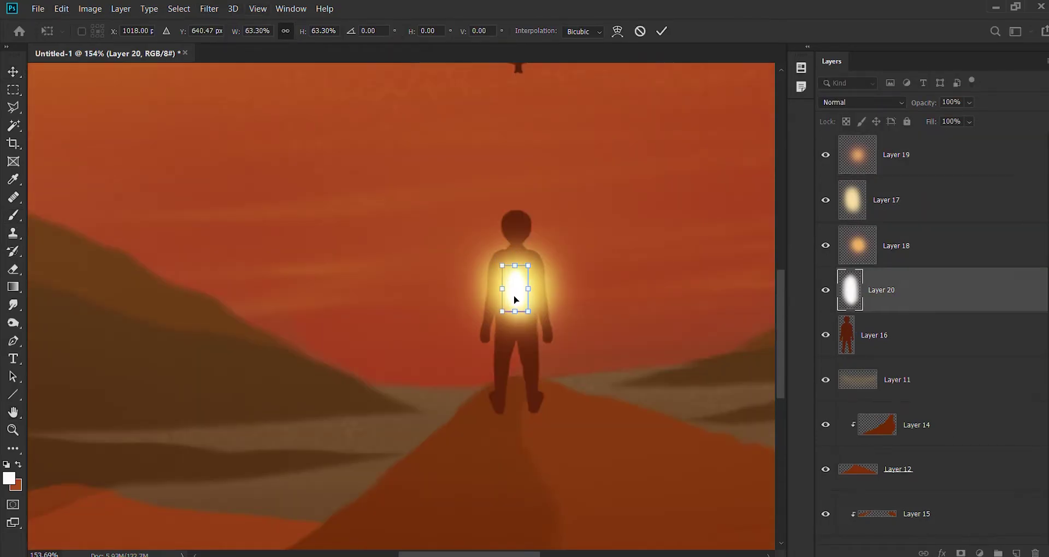
- Set the Layer 18 glow to Overlay blending, then select the Layer 19 glow
left_click(885, 200)
left_click(896, 245)
key("shift+alt+o")
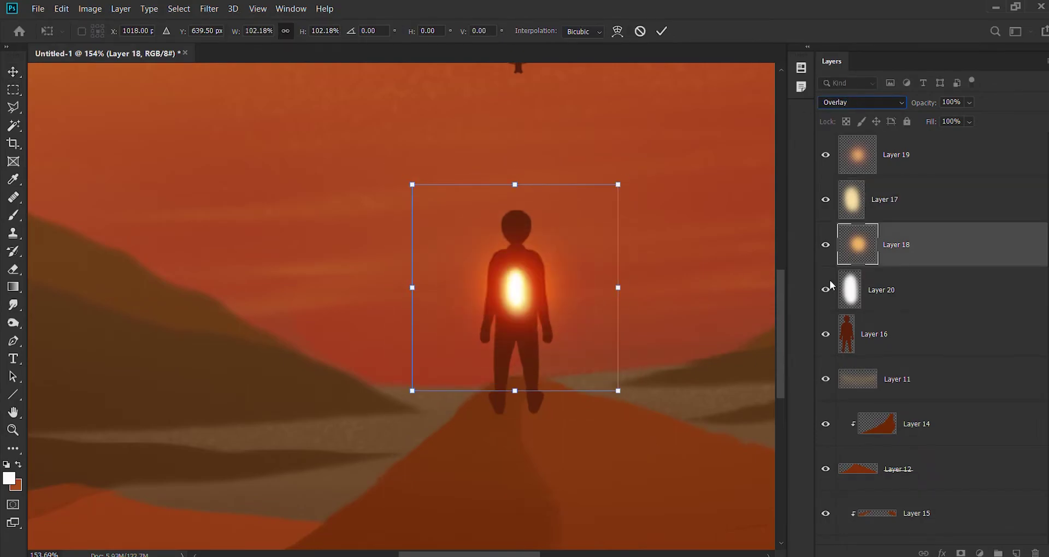
scroll(880, 102, "down", 1)
scroll(881, 101, "down", 2)
scroll(881, 101, "up", 1)
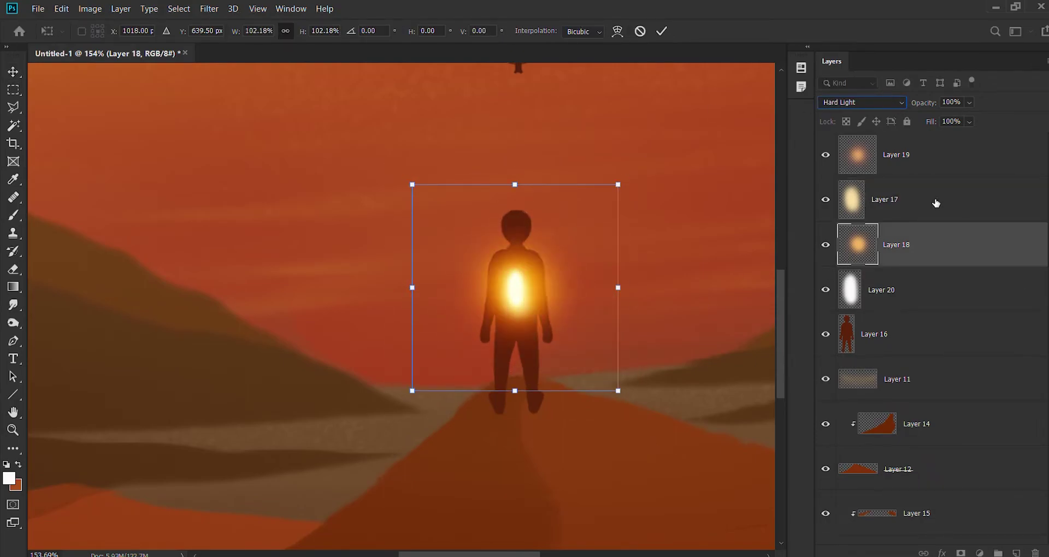
left_click(896, 155)
scroll(881, 102, "down", 2)
scroll(881, 102, "down", 1)
scroll(880, 103, "down", 2)
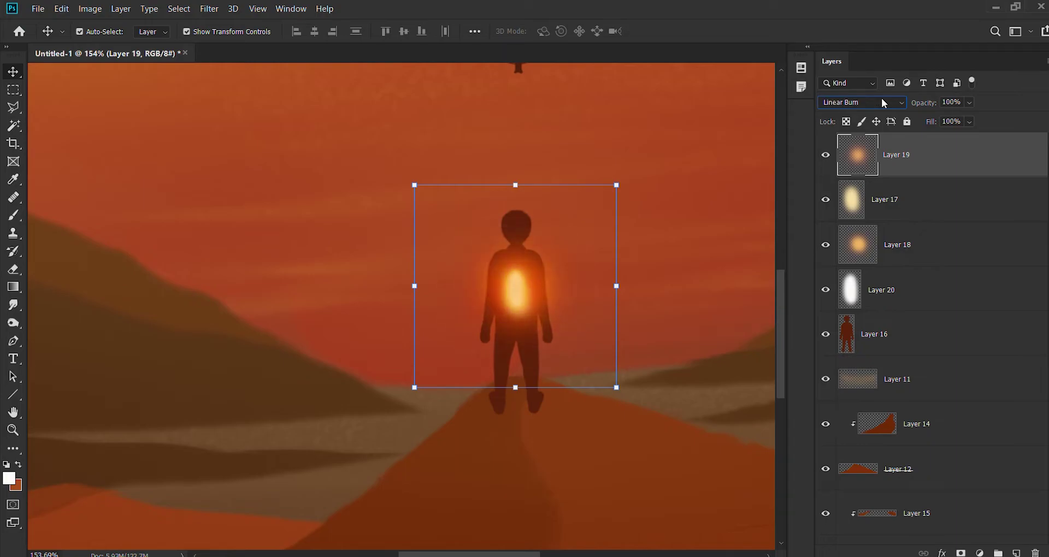
scroll(884, 102, "down", 2)
- Add Layer 21 with a soft low-flow cream glow set to Lighter Color blending
key("ctrl+shift+alt+n")
key("b")
left_click(515, 290, "alt")
key("shift+0")
key("shift+9")
left_click(516, 290)
left_click(862, 102)
left_click(864, 270)
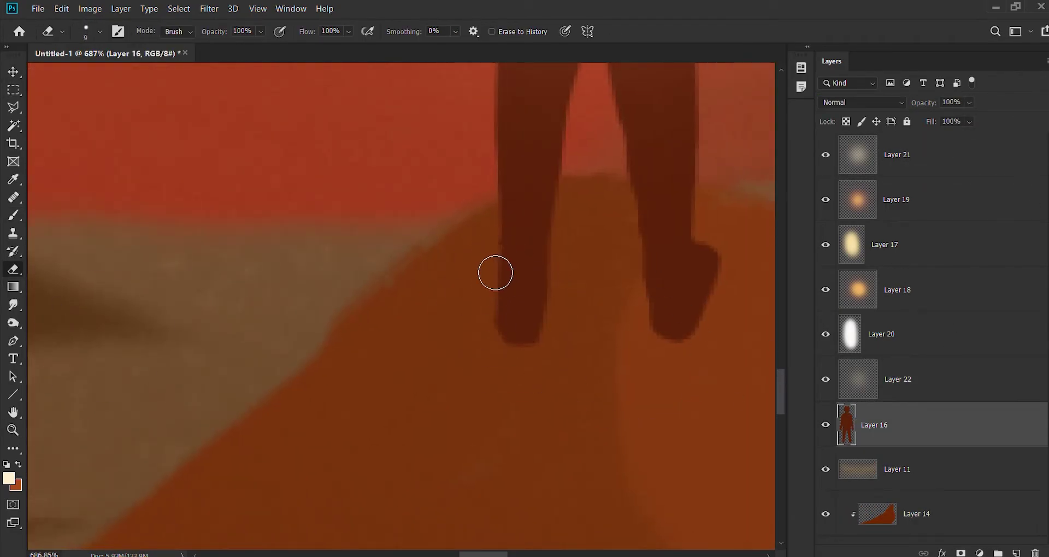
- Erase the figure's protruding right foot and pick dark red for road Layer 14
left_click_drag(707, 257, 705, 322)
key("b")
scroll(1046, 252, "down", 5)
left_click(1046, 253)
left_click(389, 464, "alt")
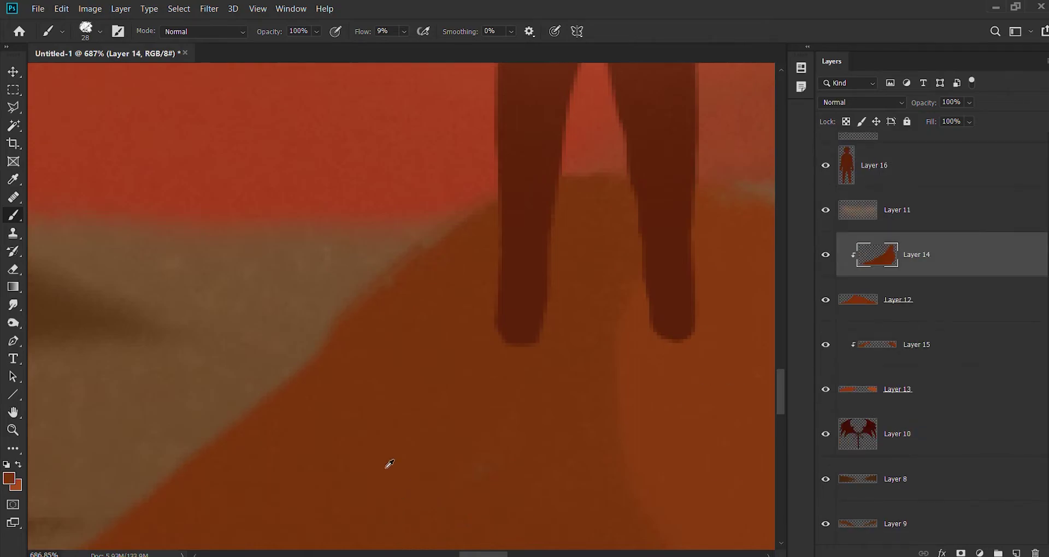
key("ctrl+1")
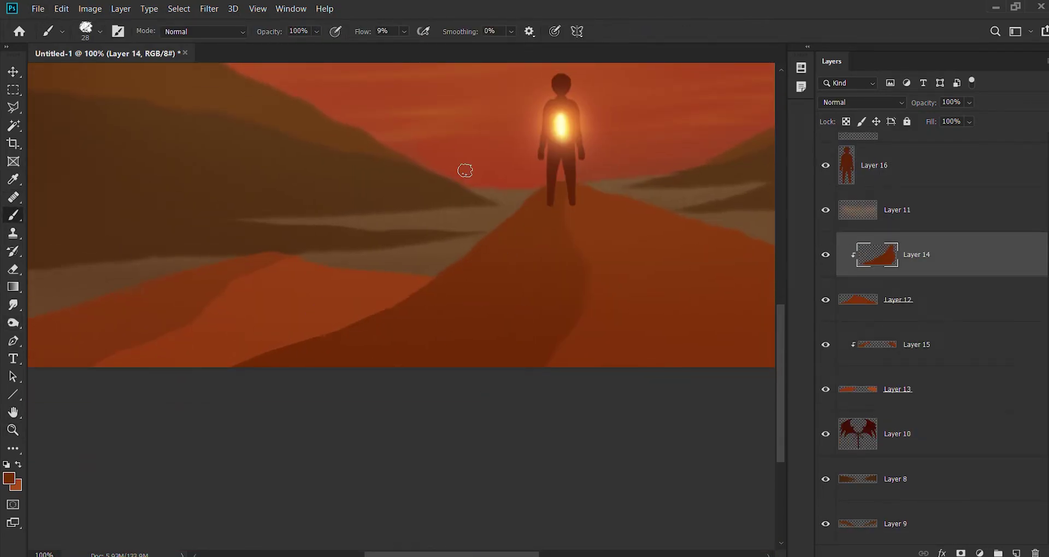
- Shade the lower road edge in dark red on Layer 12, then check Layers 13 and 15
key("alt+bracketleft")
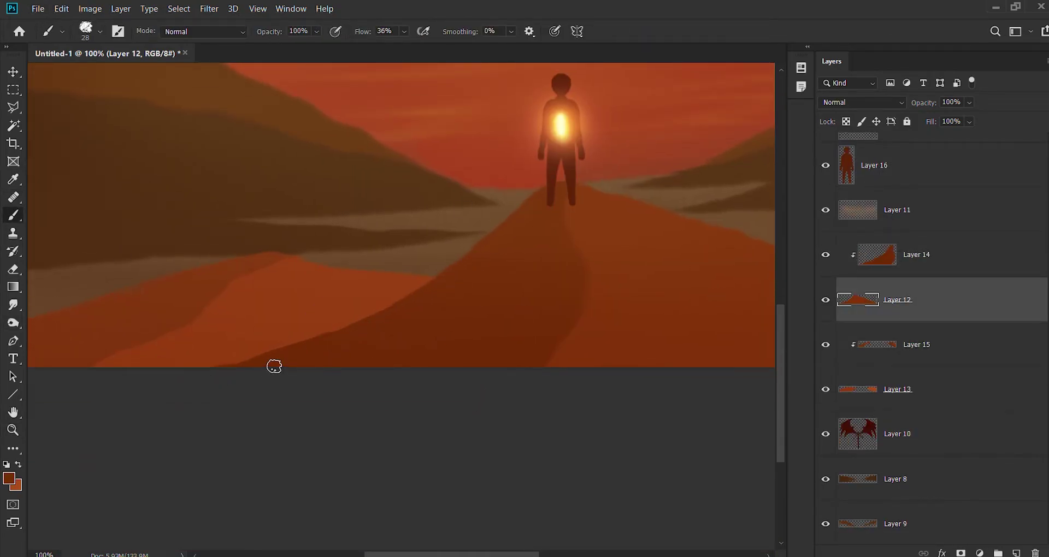
left_click_drag(290, 300, 327, 329)
key("alt+bracketleft")
key("alt+bracketleft")
left_click(920, 349)
key("e")
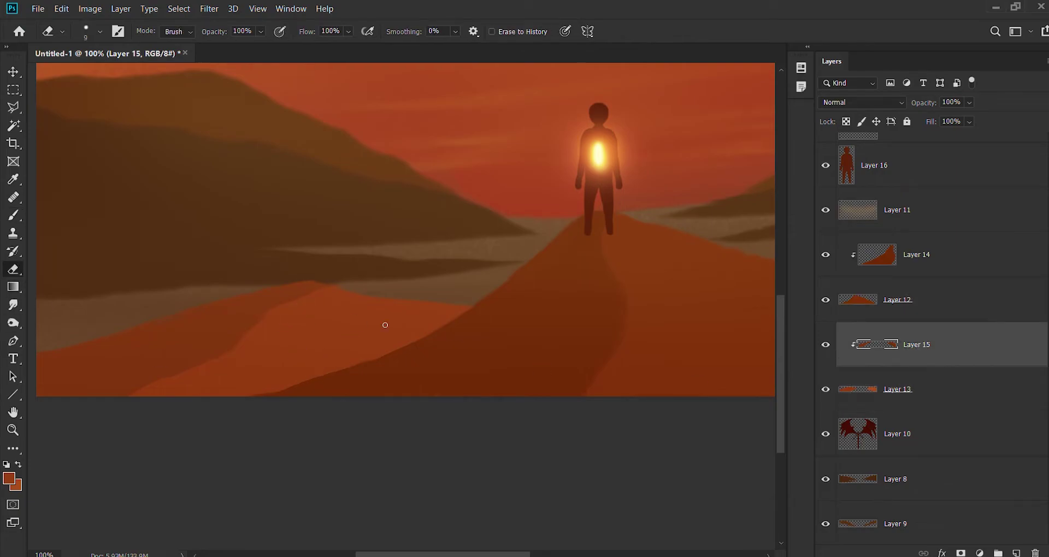
key("b")
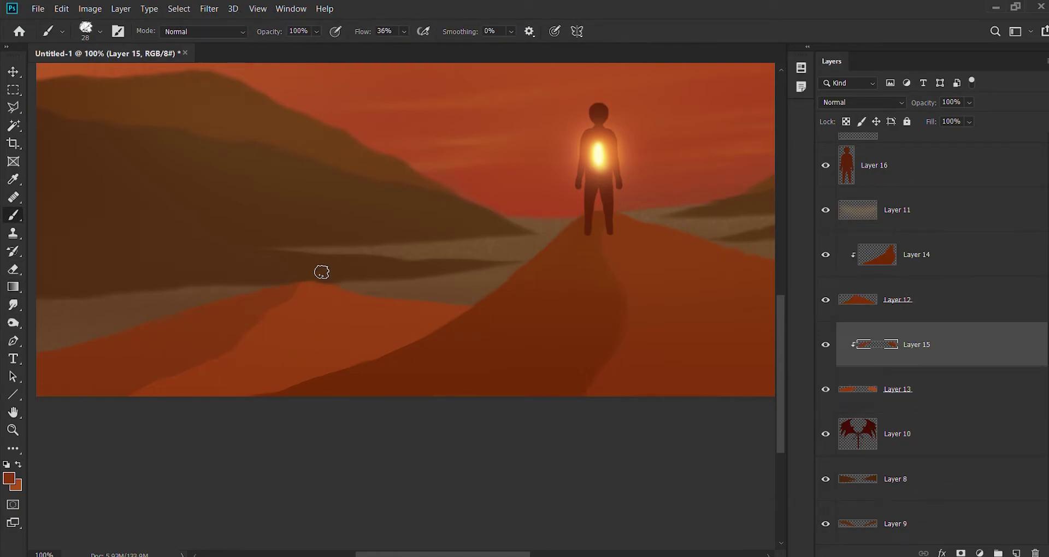
- Create a new empty Layer 23 above Layer 11
scroll(568, 364, "right", 8)
key("alt+bracketright")
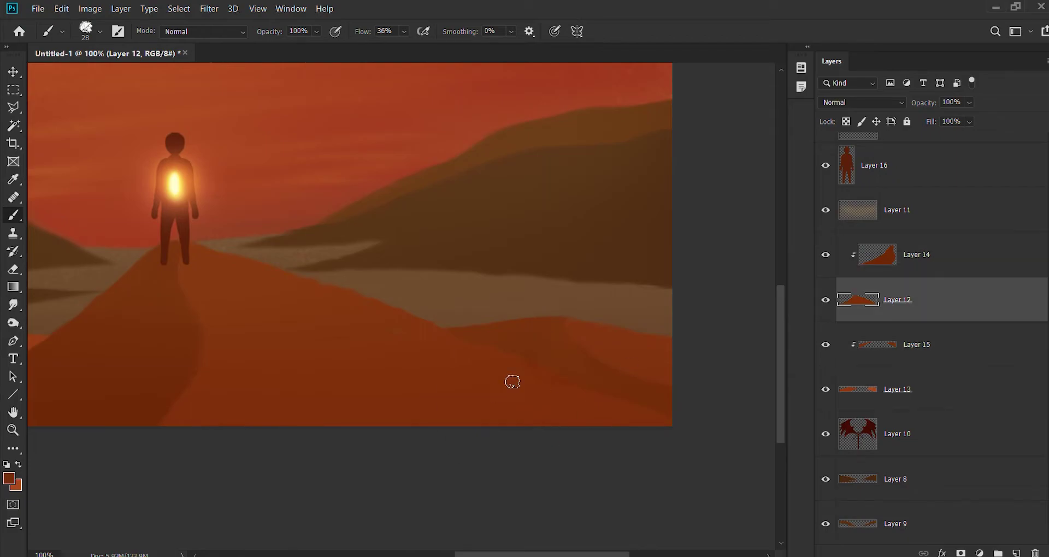
scroll(377, 323, "left", 3)
scroll(377, 324, "up", 1)
left_click(962, 191)
key("ctrl+shift+alt+n")
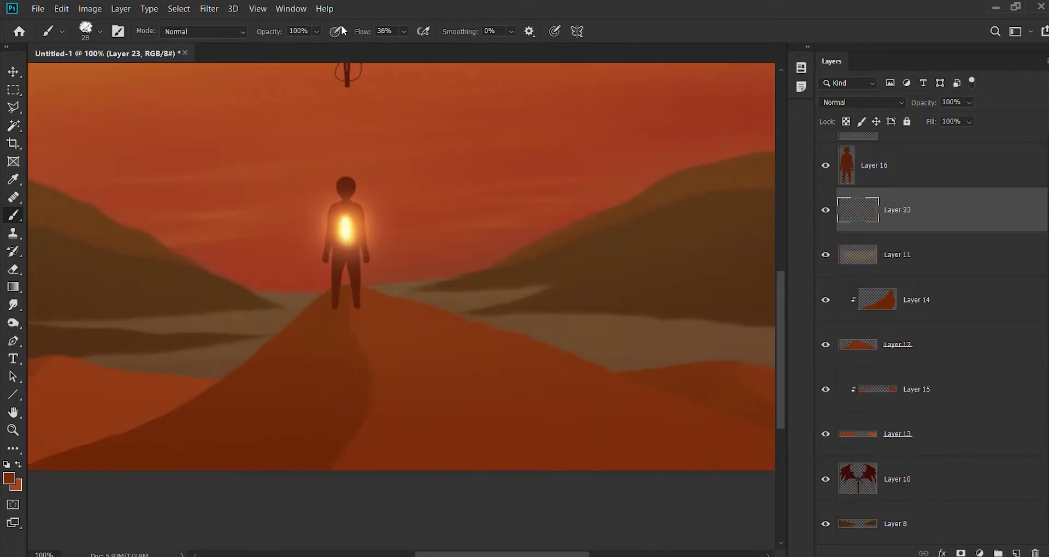
- On Layer 23, lighten the lower shadow below the feet and extend its tail down the road
key("bracketright")
left_click_drag(332, 312, 332, 325)
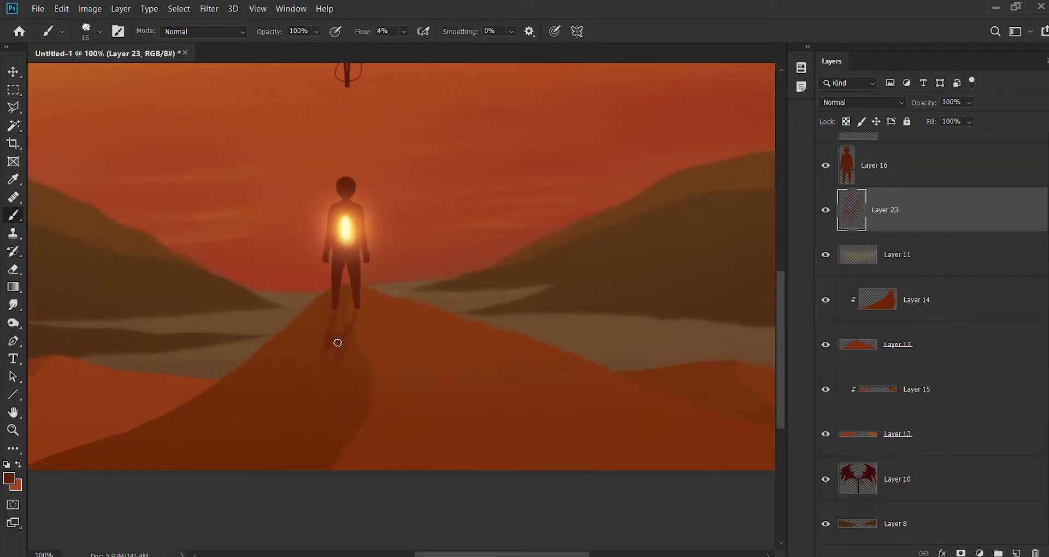
key("e")
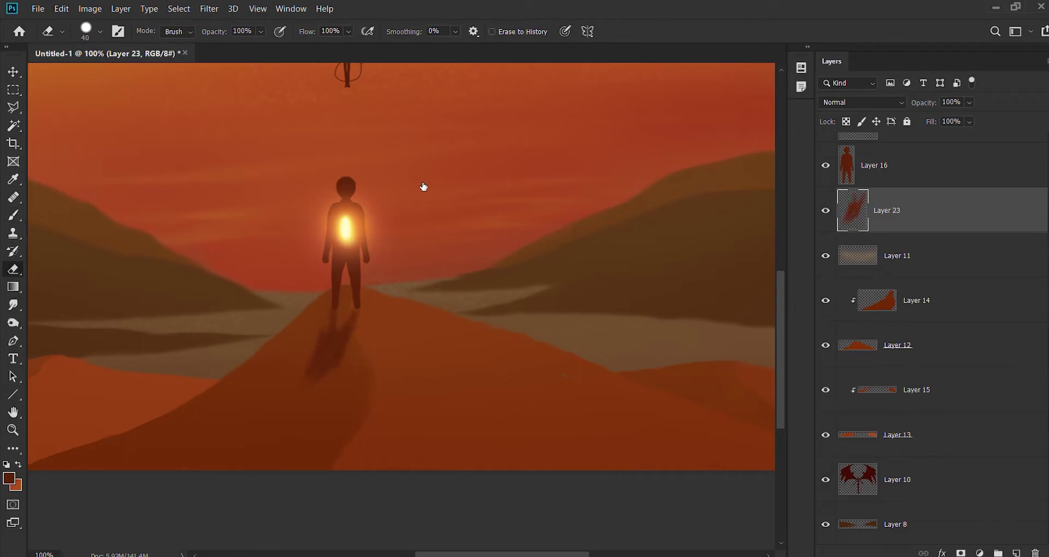
key("bracketright")
key("bracketright")
key("bracketright")
left_click_drag(316, 344, 318, 360)
left_click_drag(325, 420, 334, 387)
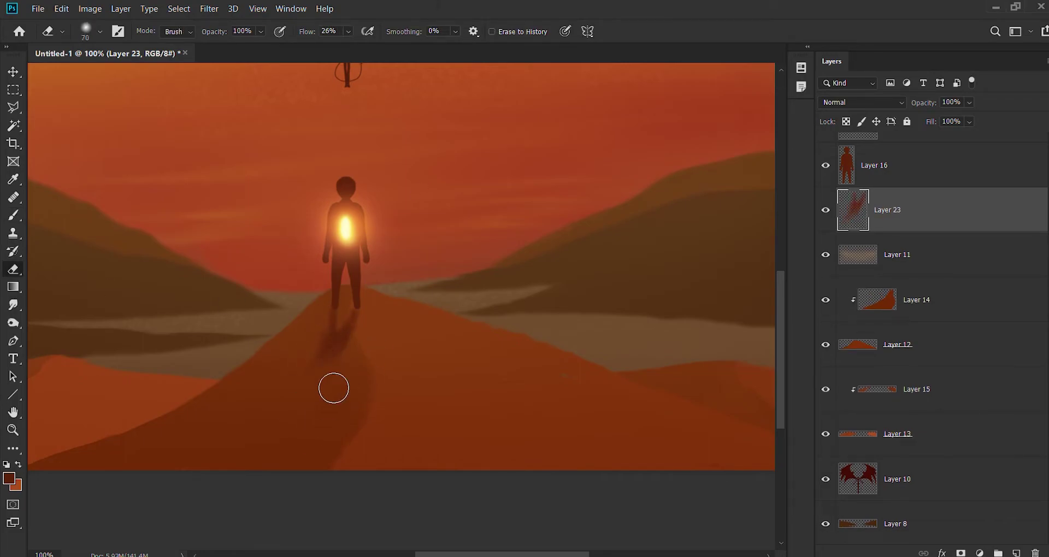
key("b")
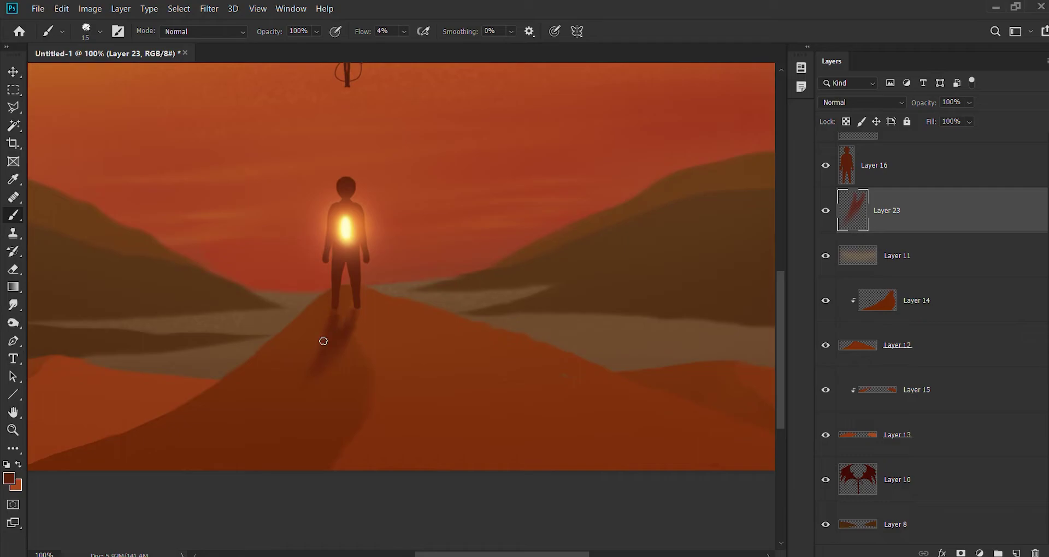
left_click_drag(308, 375, 293, 391)
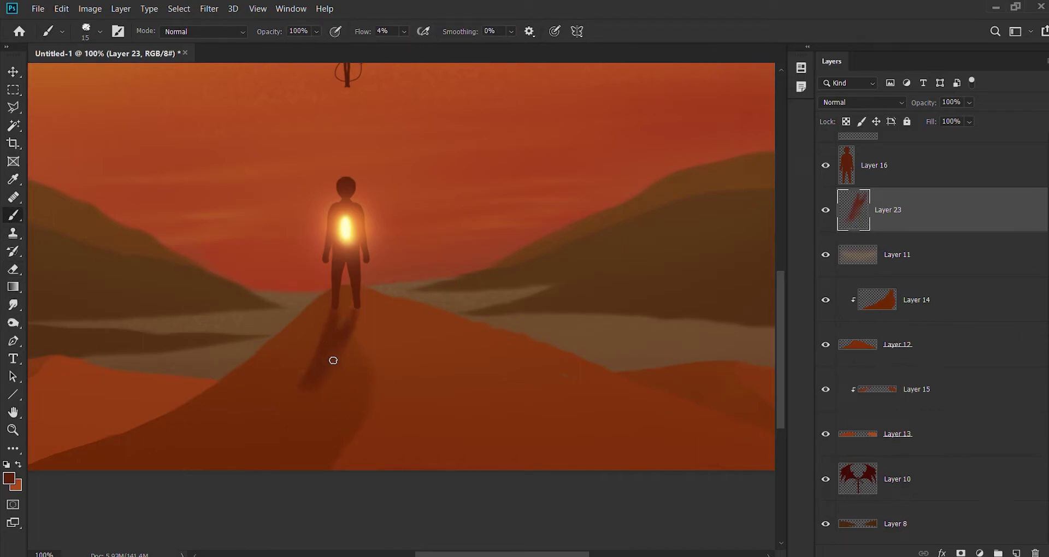
left_click(13, 269)
- Paint soft golden highlights on the left dune edge and right hill, erasing the excess
scroll(353, 327, "down", 5)
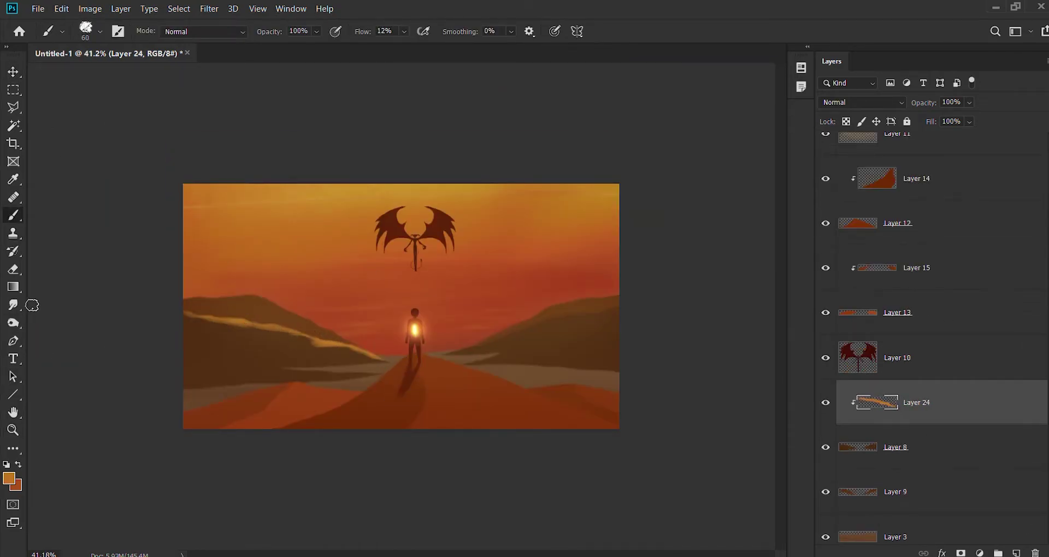
key("e")
key("b")
left_click_drag(287, 365, 355, 365)
key("e")
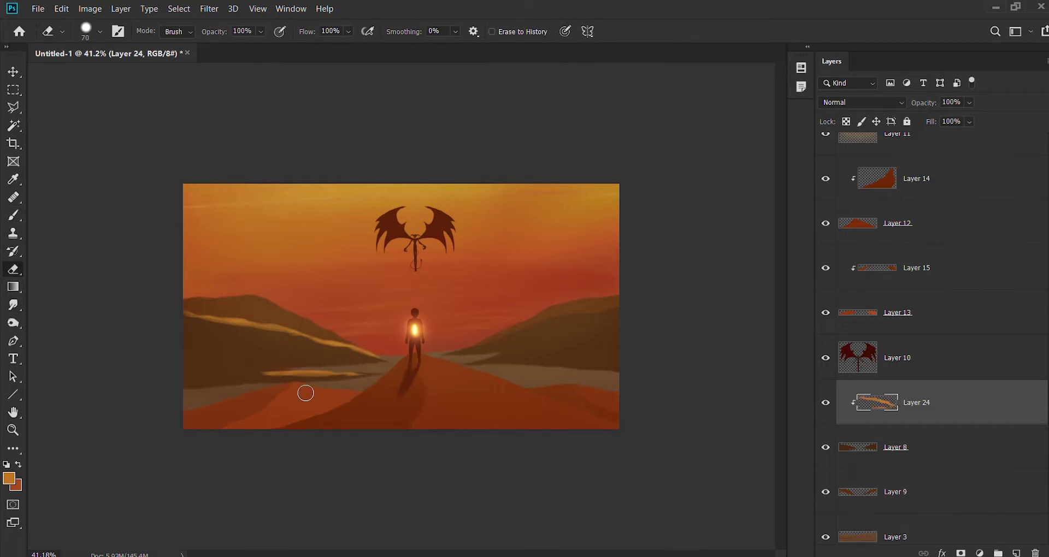
key("b")
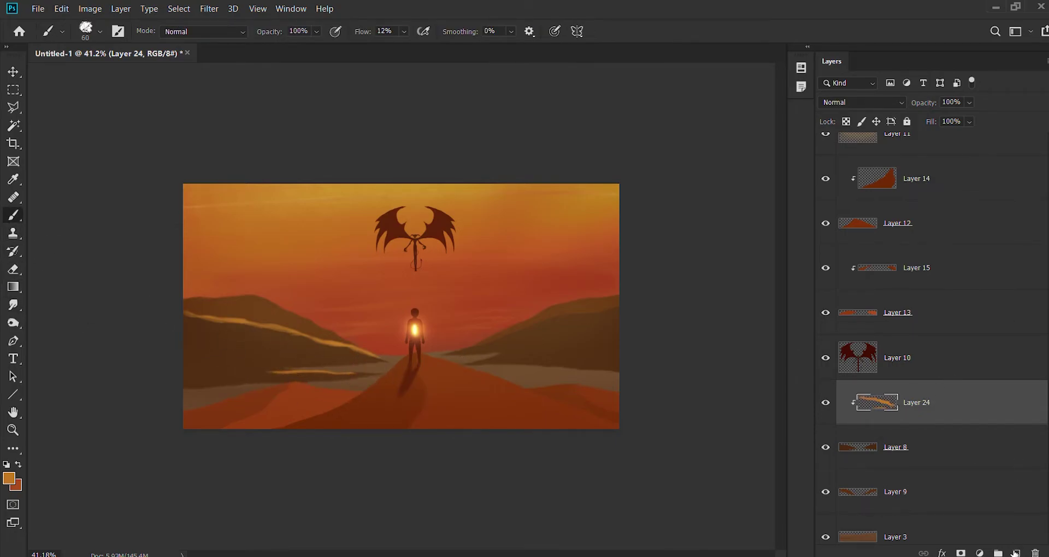
left_click_drag(497, 350, 464, 364)
key("e")
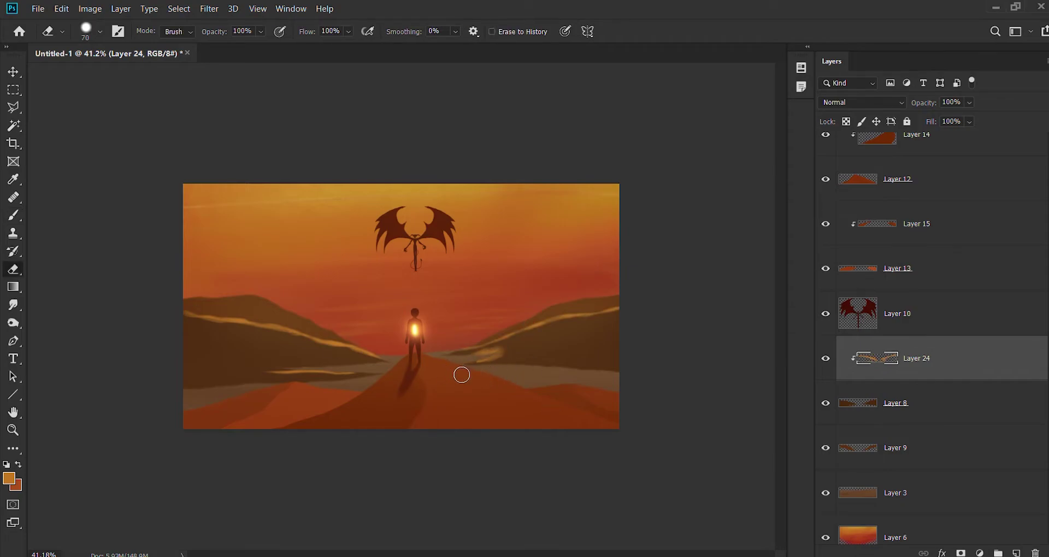
- Zoom out to the whole painting and add a new clipped Layer 25
scroll(462, 374, "up", 5)
key("b")
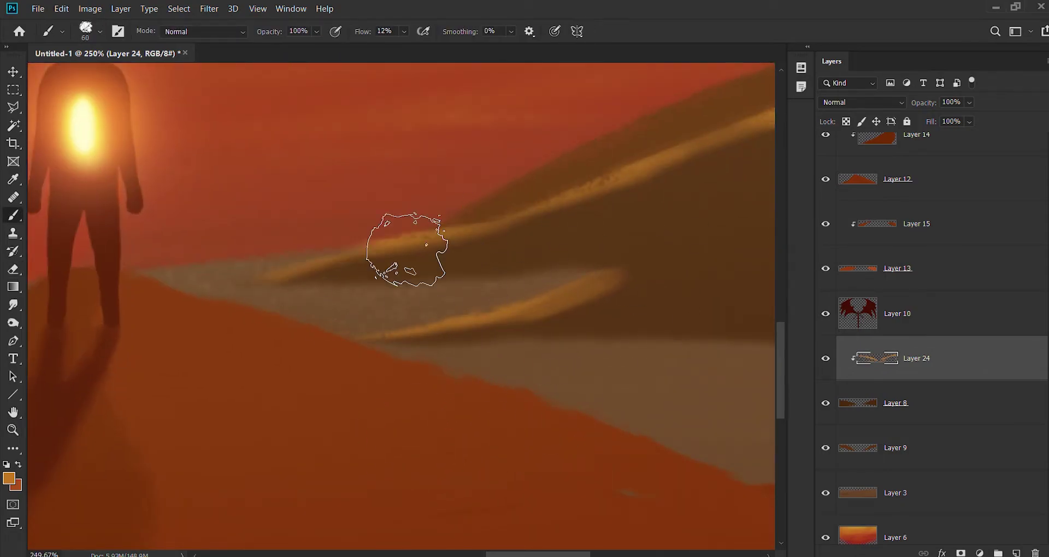
scroll(402, 246, "up", 3)
key("z")
mouse_move(714, 182)
left_mouse_down()
mouse_move(460, 215)
mouse_move(197, 308)
left_mouse_up()
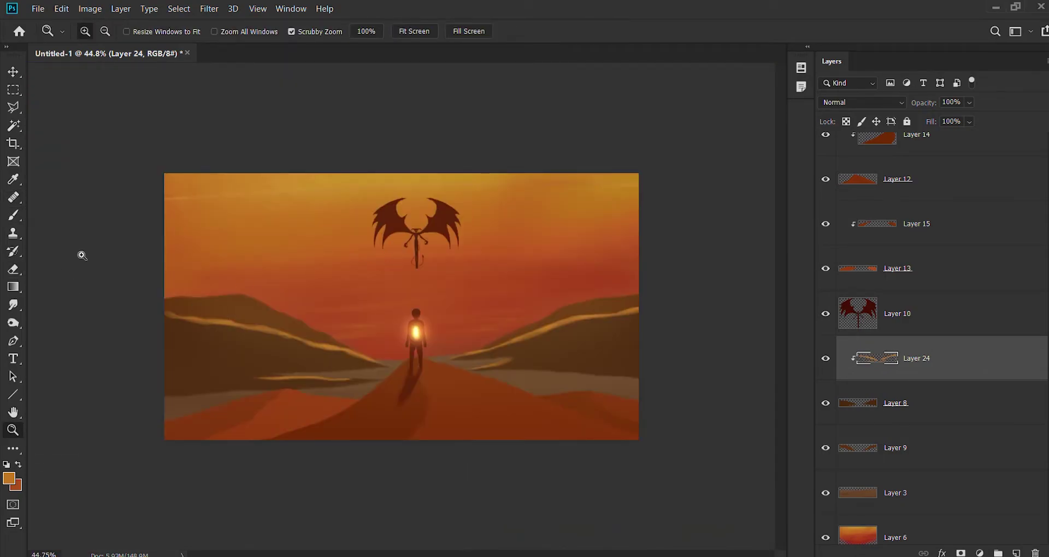
key("b")
key("e")
key("b")
key("ctrl+shift+alt+n")
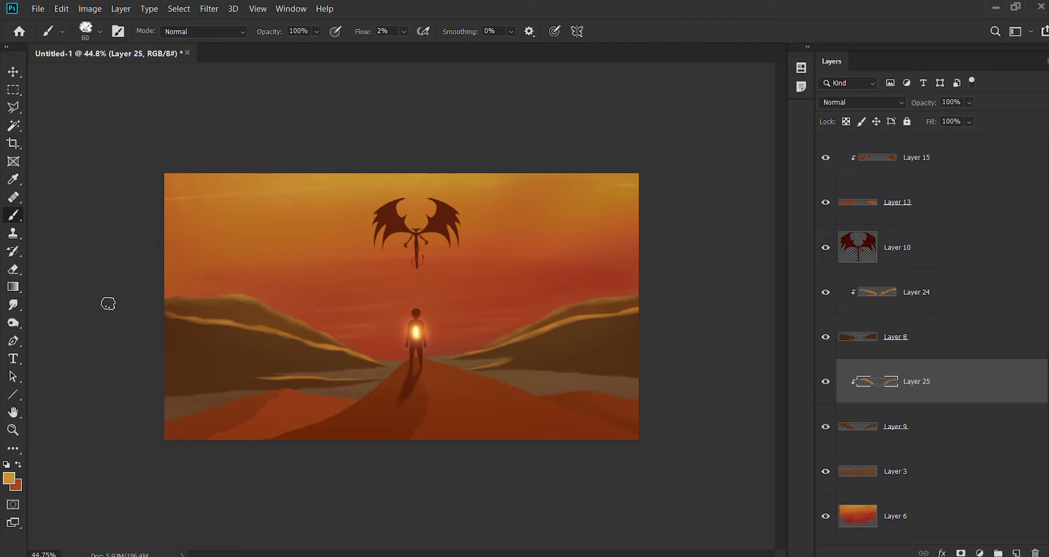
- Pick dark brown and add new clipped Layers 26 and 27 around Layer 24
key("e")
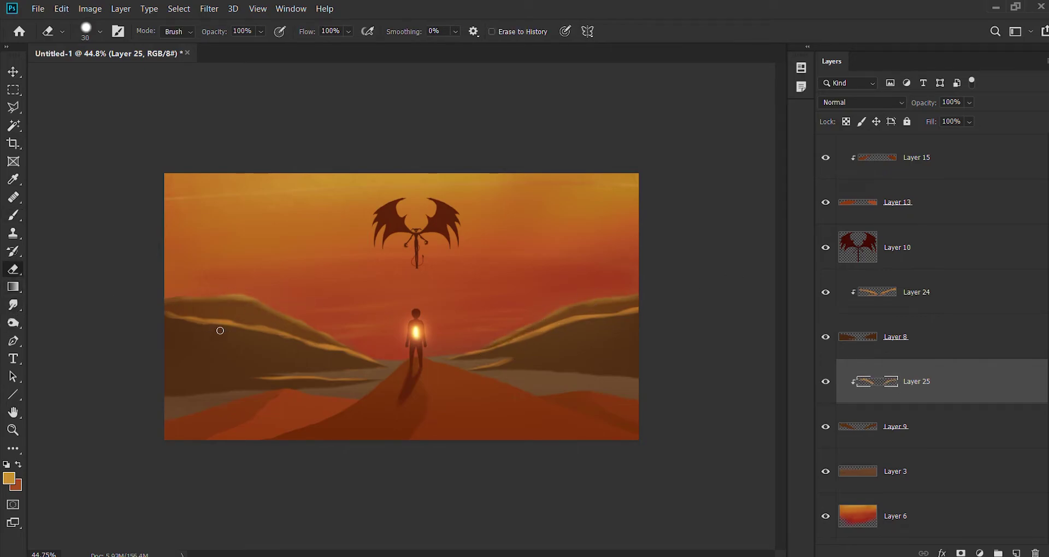
key("alt+bracketright")
key("alt+bracketright")
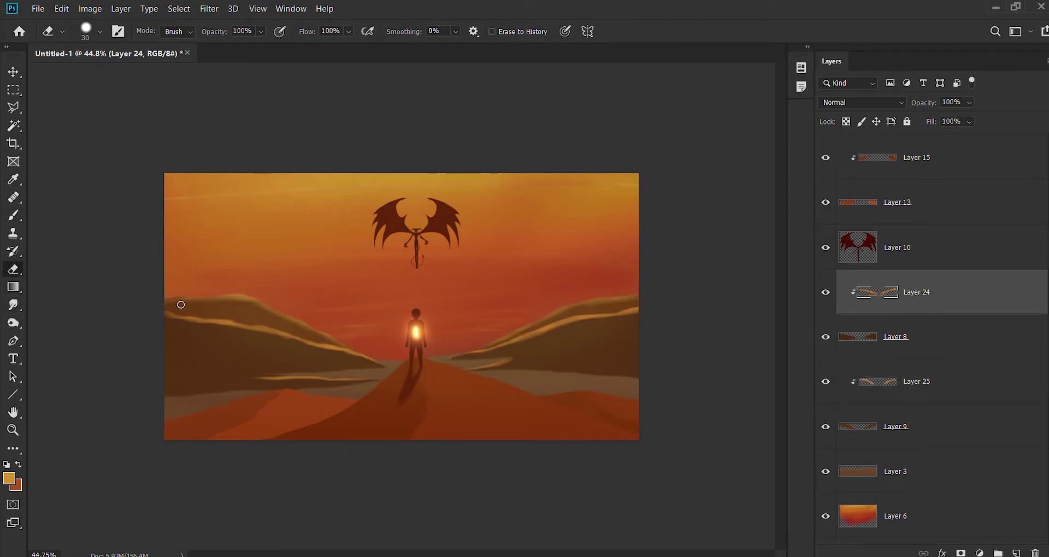
key("alt+bracketleft")
key("alt+bracketleft")
key("alt+bracketright")
key("alt+bracketright")
left_click(13, 215)
left_click(220, 348, "alt")
key("ctrl+alt+shift+n")
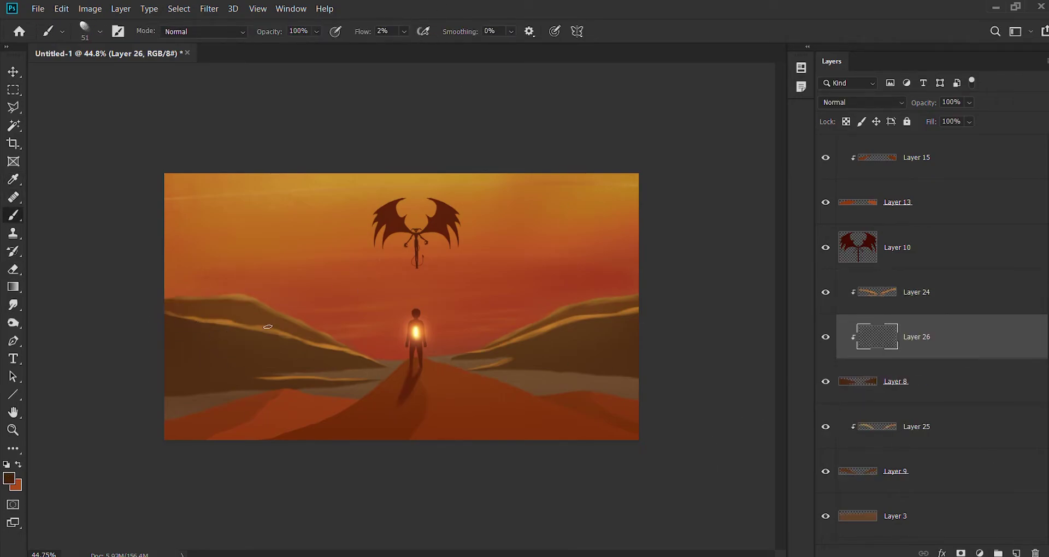
key("alt+bracketleft")
key("alt+bracketleft")
key("alt+bracketleft")
key("ctrl+alt+shift+n")
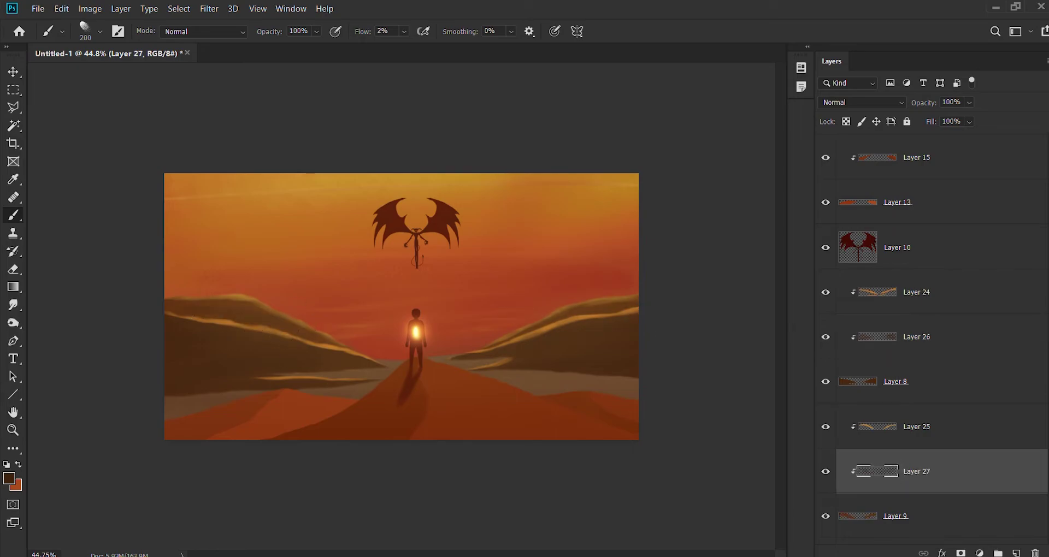
key("alt+bracketright")
key("alt+bracketright")
key("alt+bracketright")
scroll(874, 360, "up", 4)
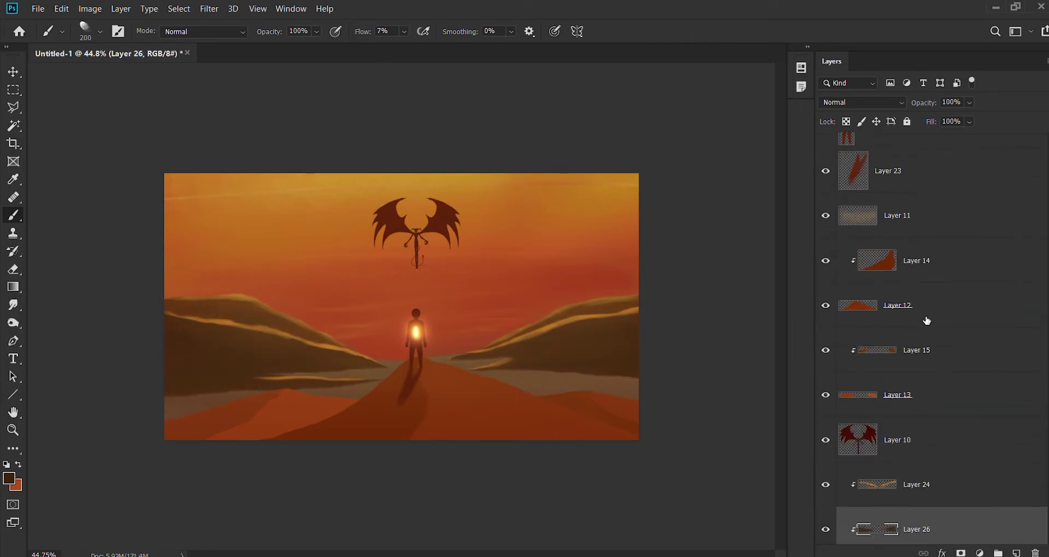
- Add a clipped Hue/Saturation adjustment to Layer 12 and a clipped copy below it
left_click(863, 352)
scroll(863, 361, "down", 2)
key("ctrl+u")
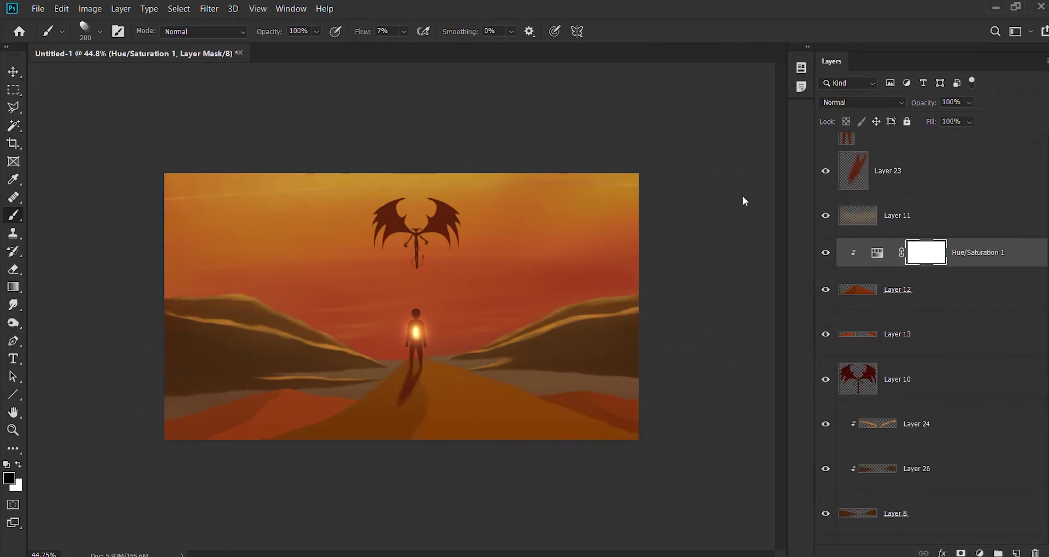
left_click_drag(1016, 251, 1017, 311)
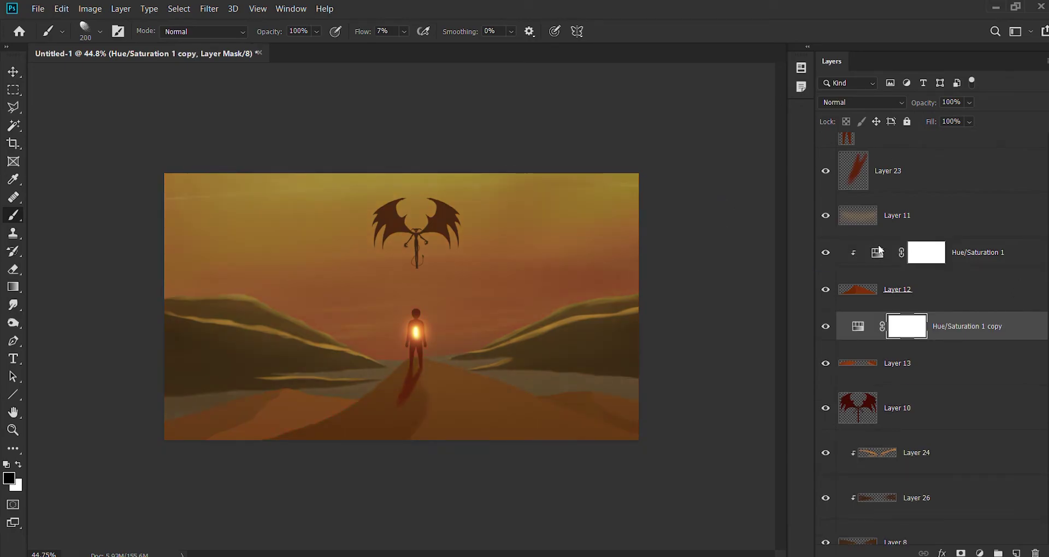
key("ctrl+alt+g")
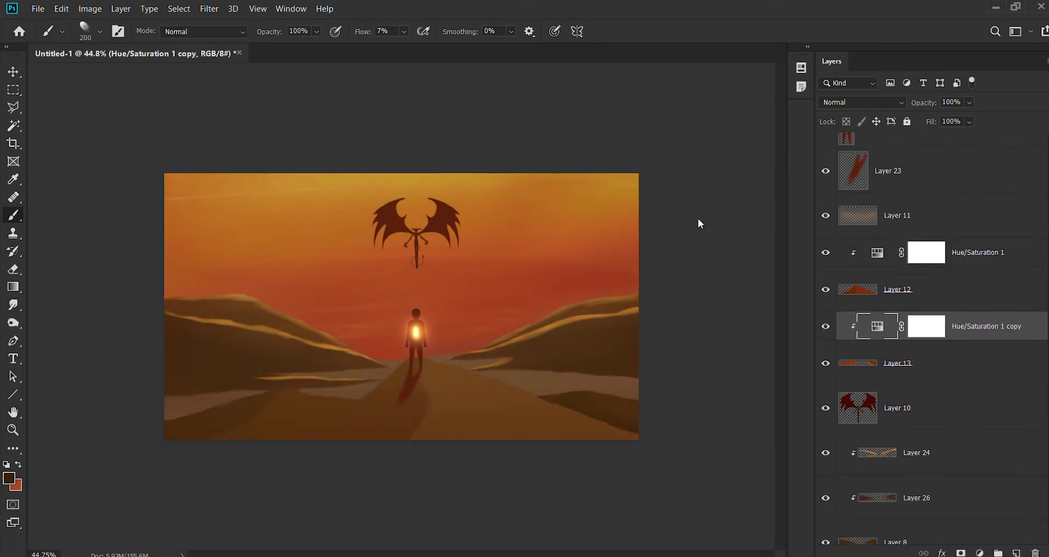
left_click_drag(961, 214, 940, 153)
key("ctrl+z")
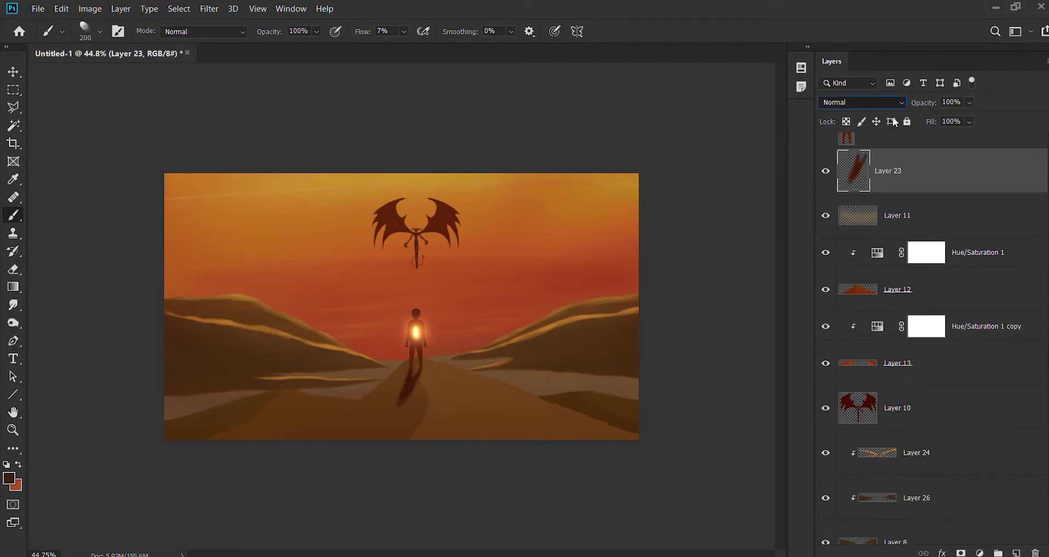
- Set shadow Layer 23 to Darker Color and merge the golden highlight layers into Layer 8
key("Up")
key("Up")
key("Up")
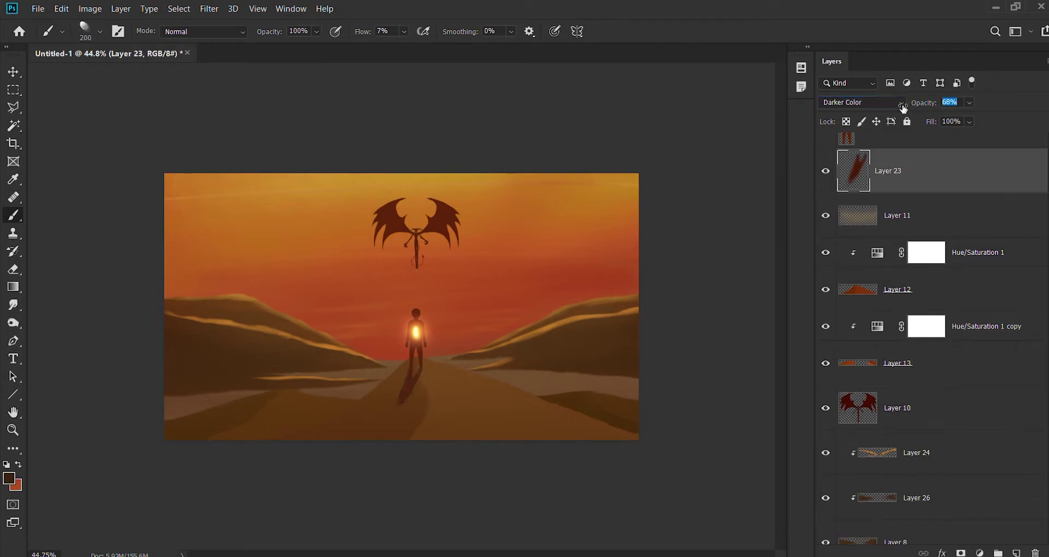
left_click(14, 71)
scroll(877, 383, "down", 5)
left_click(966, 335)
key("ctrl+e")
- Try a Hue/Saturation adjustment on figure Layer 16, undo it, then deselect all layers
scroll(966, 336, "up", 10)
left_click(929, 424)
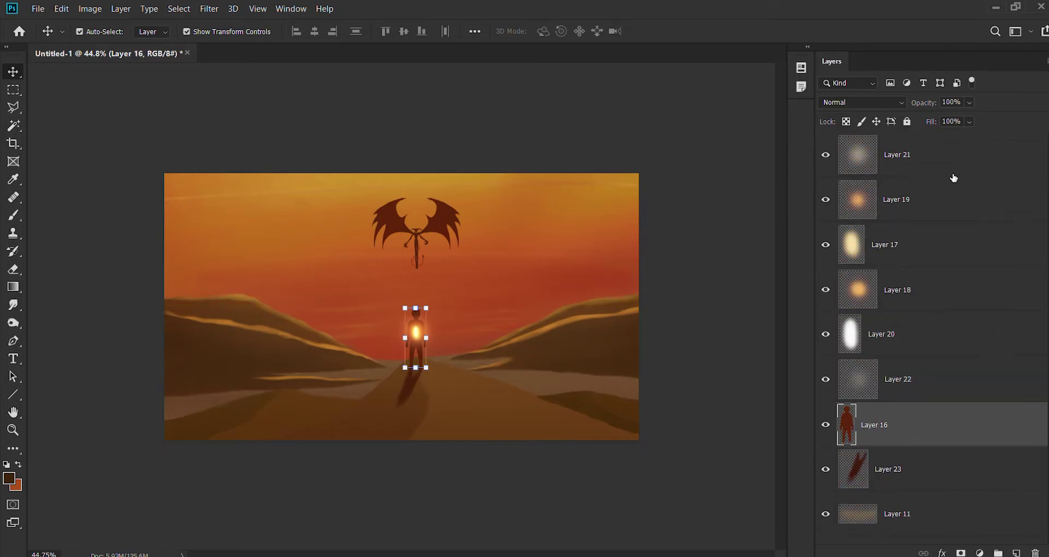
left_click(979, 551)
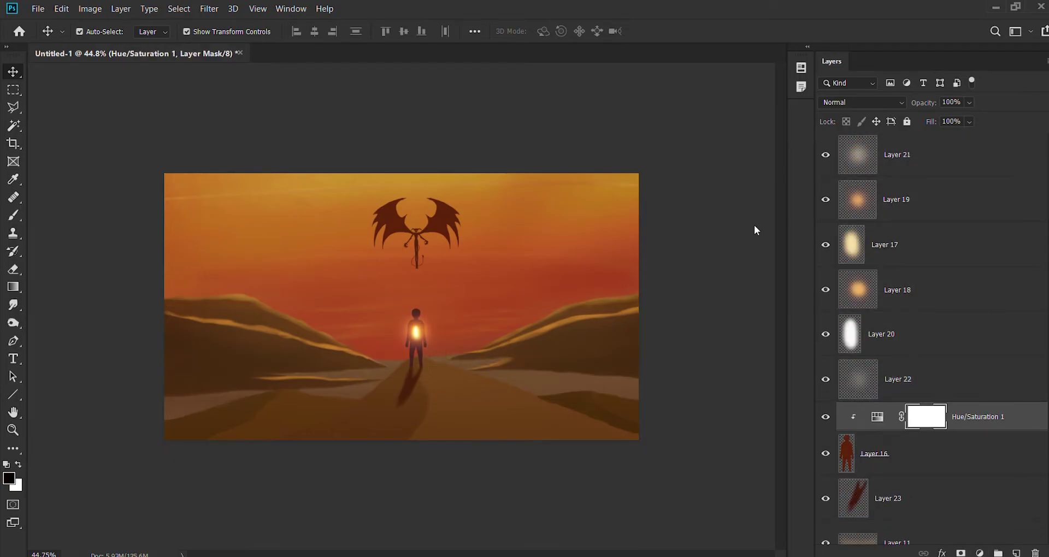
key("ctrl+z")
left_click(928, 469)
key("ctrl+alt+a")
- Lasso a strip of flat ground beside the road on ground Layer 3
key("l")
mouse_move(312, 364)
left_mouse_down()
mouse_move(464, 402)
mouse_move(300, 374)
left_mouse_up()
left_click(300, 374, "ctrl")
left_click_drag(533, 381, 421, 363)
left_click(307, 360)
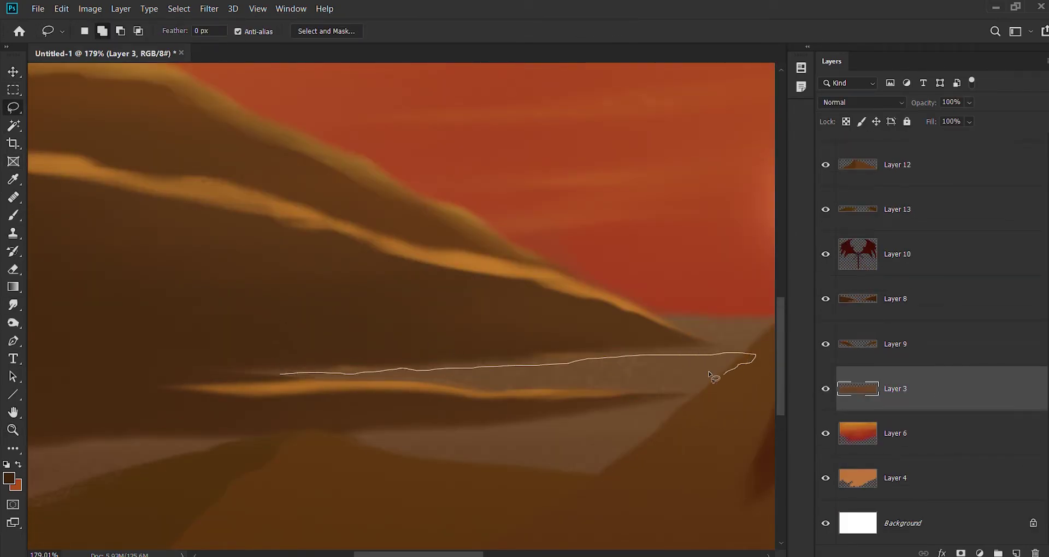
scroll(360, 432, "left", 8)
scroll(273, 413, "down", 1)
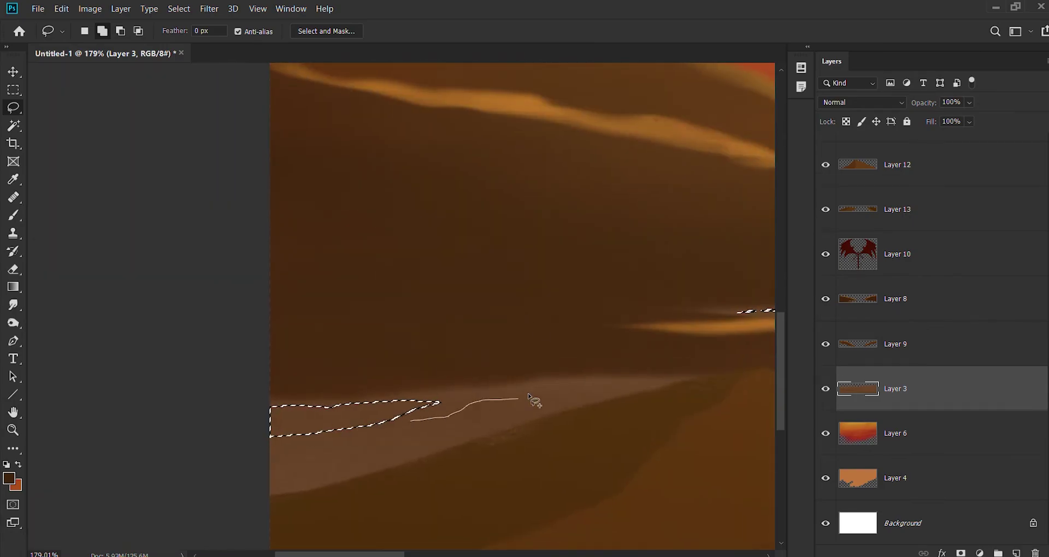
left_click_drag(377, 462, 306, 464)
scroll(487, 315, "right", 8)
scroll(644, 352, "right", 8)
- Add more dune strips and the right-side ground strip to the lasso selection
left_click_drag(469, 320, 633, 368)
scroll(686, 367, "right", 4)
scroll(384, 352, "right", 4)
left_click_drag(384, 352, 402, 377)
scroll(384, 355, "right", 4)
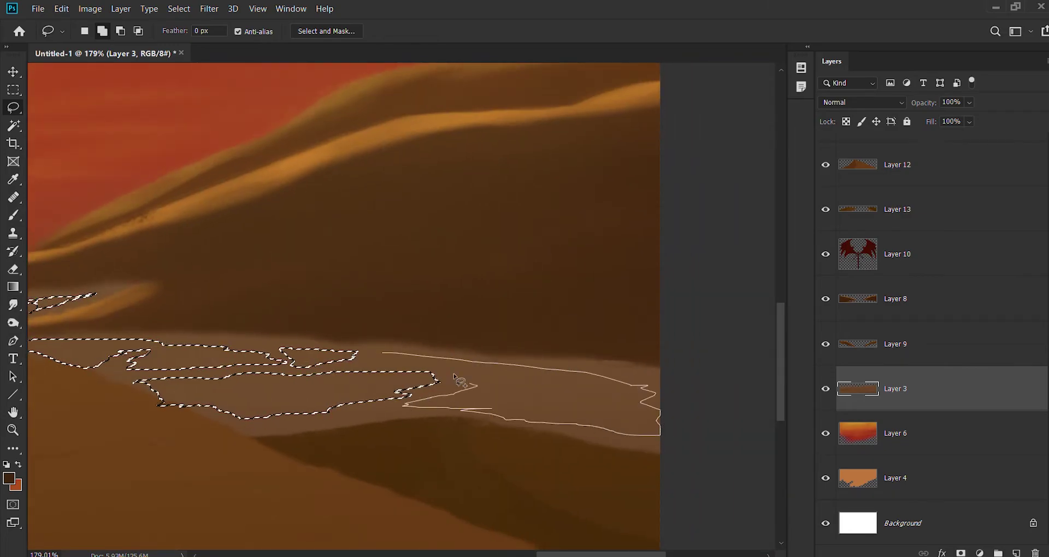
scroll(347, 402, "down", 5)
- Pick an orange brush colour and add new Layer 24 above Layer 3
key("b")
left_click(344, 274, "alt")
left_click(1016, 552)
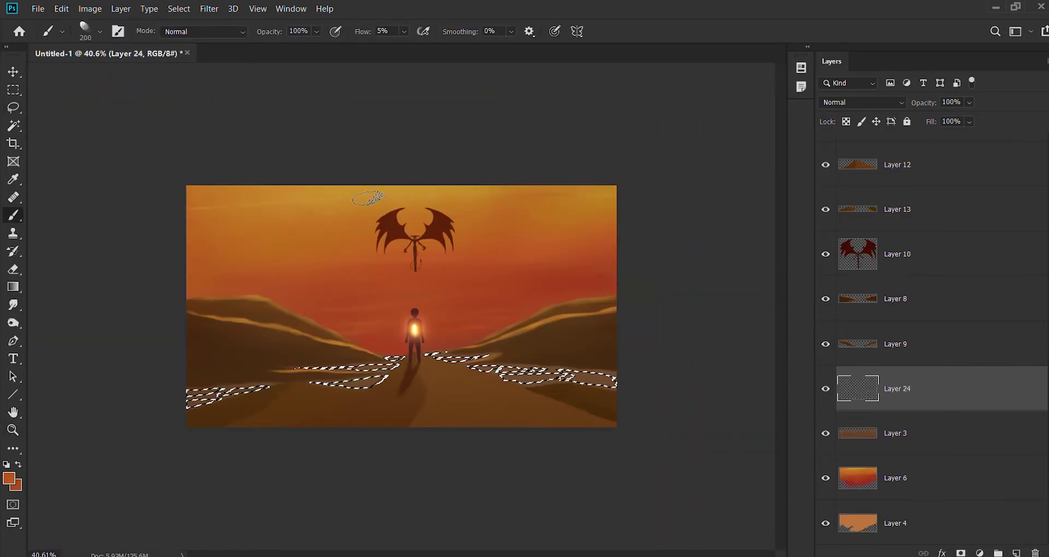
scroll(415, 350, "up", 5)
scroll(382, 328, "up", 3)
key("ctrl+d")
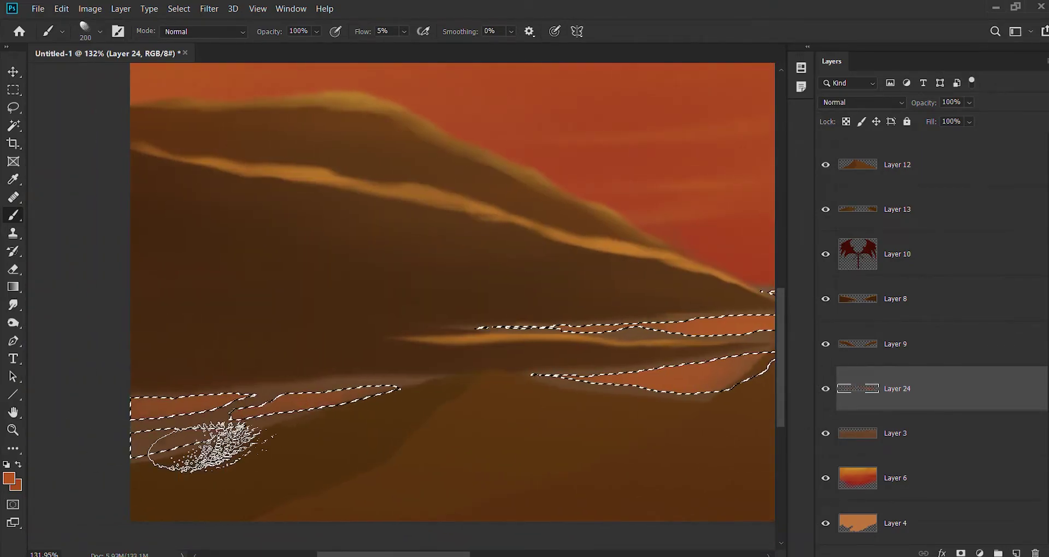
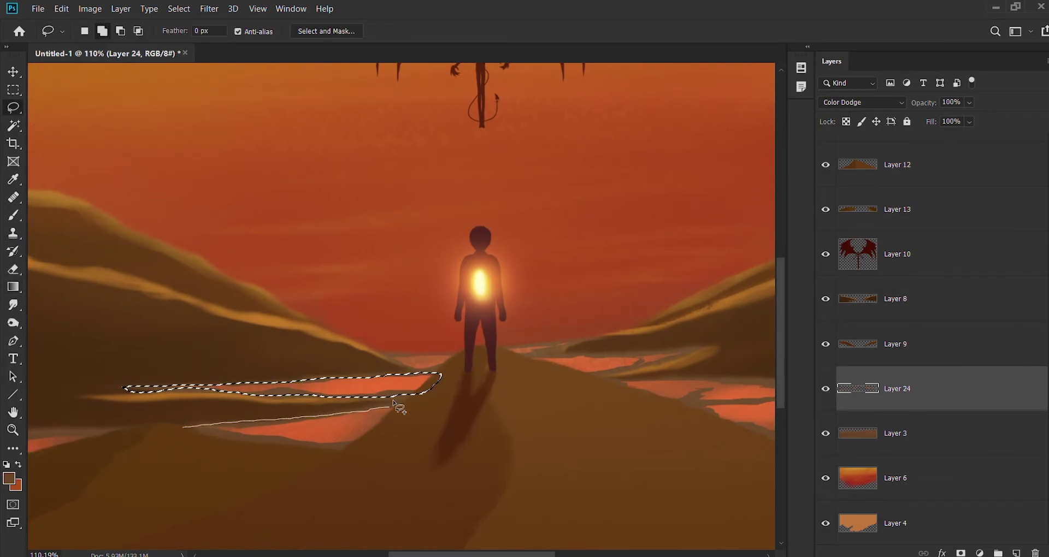
- Lasso the water pools along both dune bases into one selection on Layer 24
left_click_drag(384, 404, 189, 429)
left_click_drag(210, 424, 496, 423)
mouse_move(149, 448)
left_mouse_down()
mouse_move(295, 457)
mouse_move(149, 476)
left_mouse_up()
mouse_move(315, 386)
left_mouse_down()
mouse_move(344, 388)
mouse_move(110, 395)
left_mouse_up()
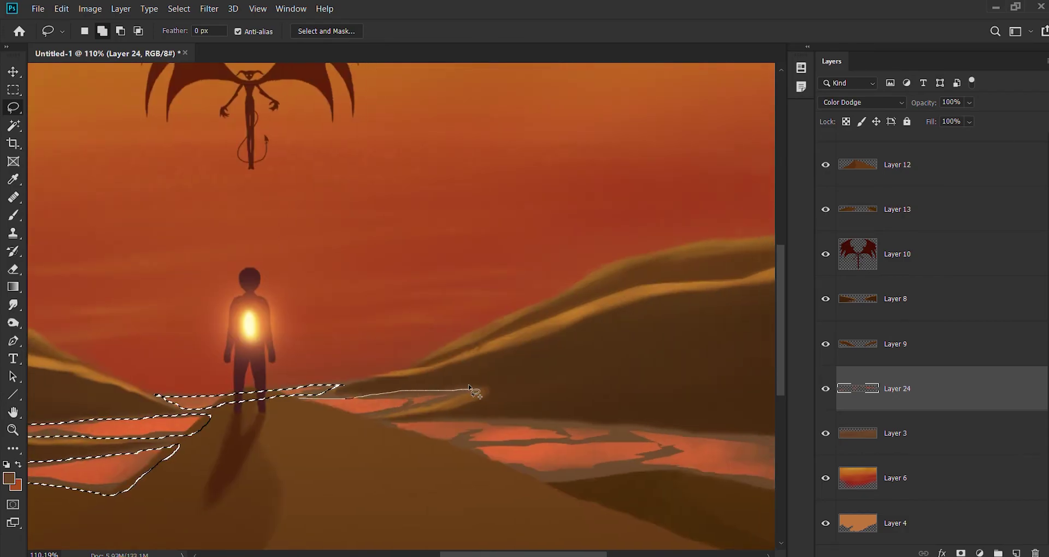
left_click_drag(401, 392, 229, 396)
left_click_drag(437, 423, 317, 427)
mouse_move(377, 439)
left_mouse_down()
mouse_move(421, 454)
mouse_move(380, 442)
left_mouse_up()
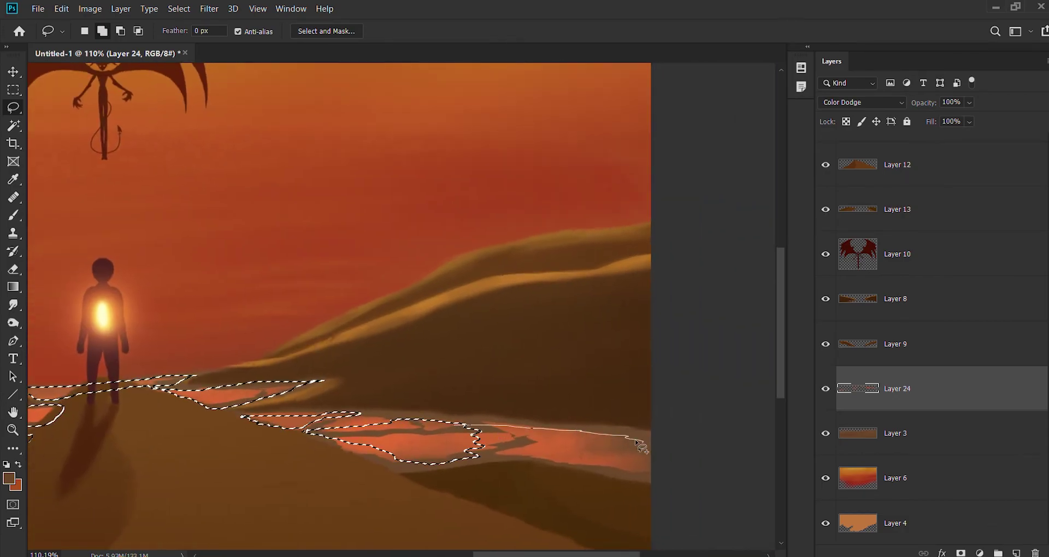
- Deselect the pools and change the water layer's blend mode
key("b")
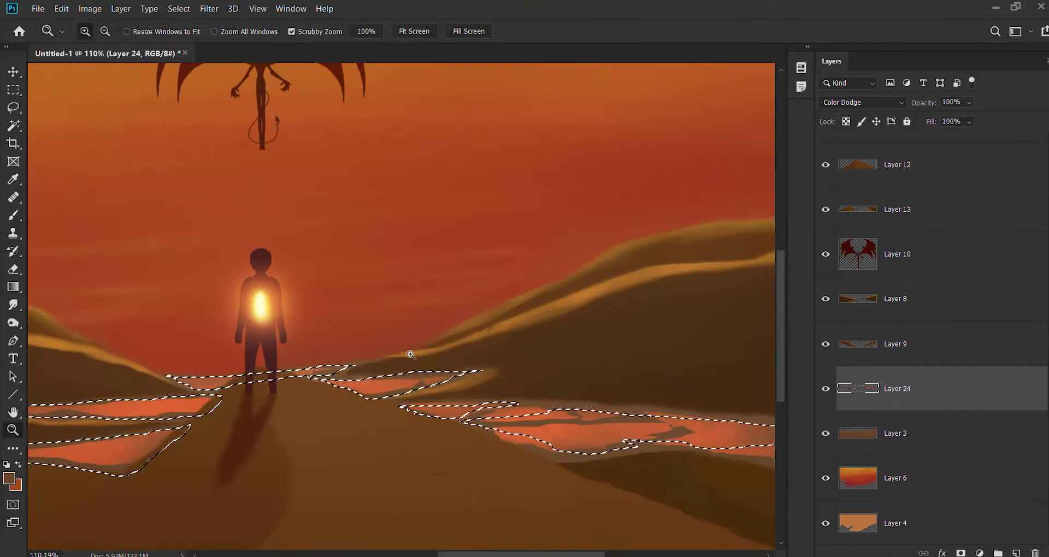
scroll(573, 409, "down", 5)
key("ctrl+d")
key("v")
key("shift+plus")
- Duplicate Layer 8, flip the copy vertically and clip it to Layer 24 below Layer 9
key("alt+bracketright")
key("alt+shift+bracketright")
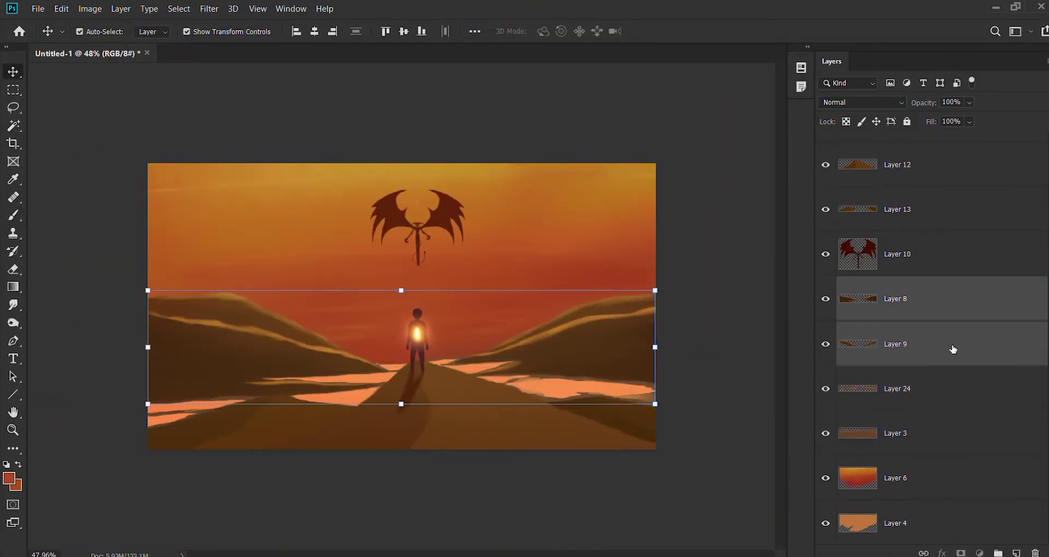
left_click(956, 342, "ctrl")
key("ctrl+j")
key("ctrl+t")
key("Return")
key("ctrl+bracketleft")
key("ctrl+bracketleft")
left_click(917, 410, "alt")
- Lock the upper dune layers, select Layer 9 and zoom in on the right dunes
left_click(896, 433)
left_click(930, 208)
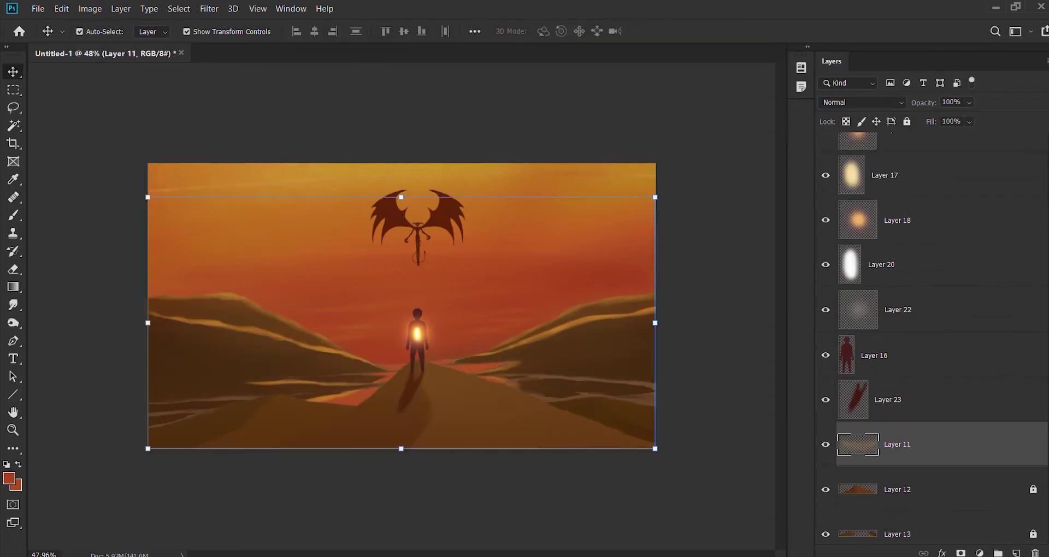
left_click(928, 304)
key("z")
left_click_drag(552, 426, 628, 426)
- Undo the Layer 8 copy to reload the water pool selection on Layer 24
key("v")
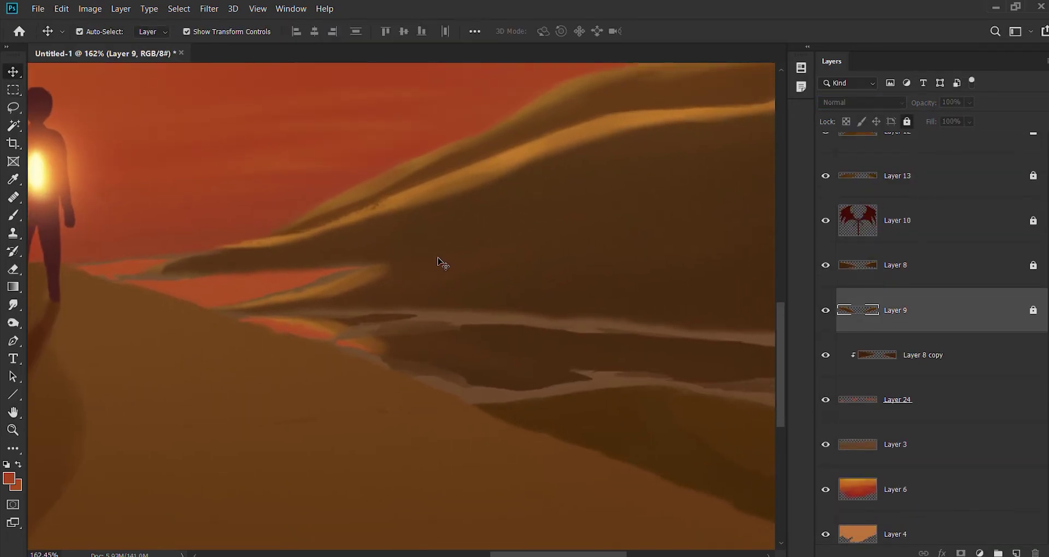
key("ctrl+z")
key("ctrl+z")
key("ctrl+z")
left_click_drag(287, 284, 525, 325)
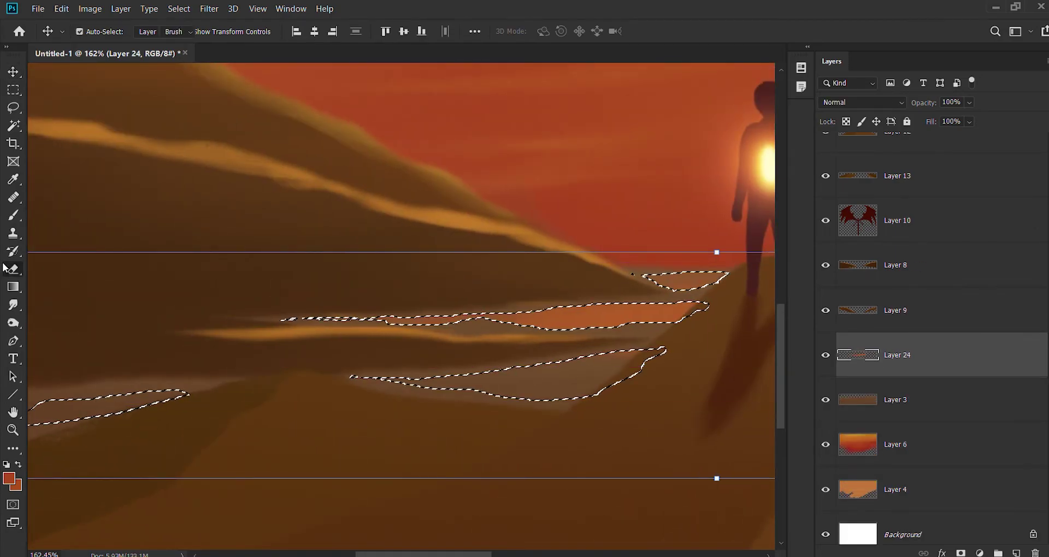
key("e")
left_click(13, 89)
- Fill the selected water pools with light pink, then deselect
key("i")
key("b")
key("alt+BackSpace")
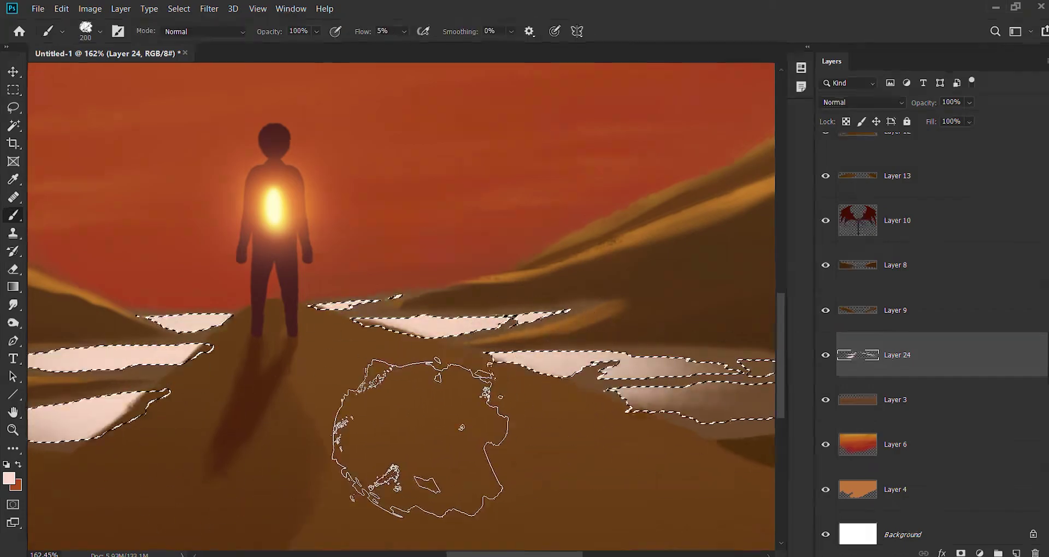
scroll(486, 391, "right", 5)
key("ctrl+d")
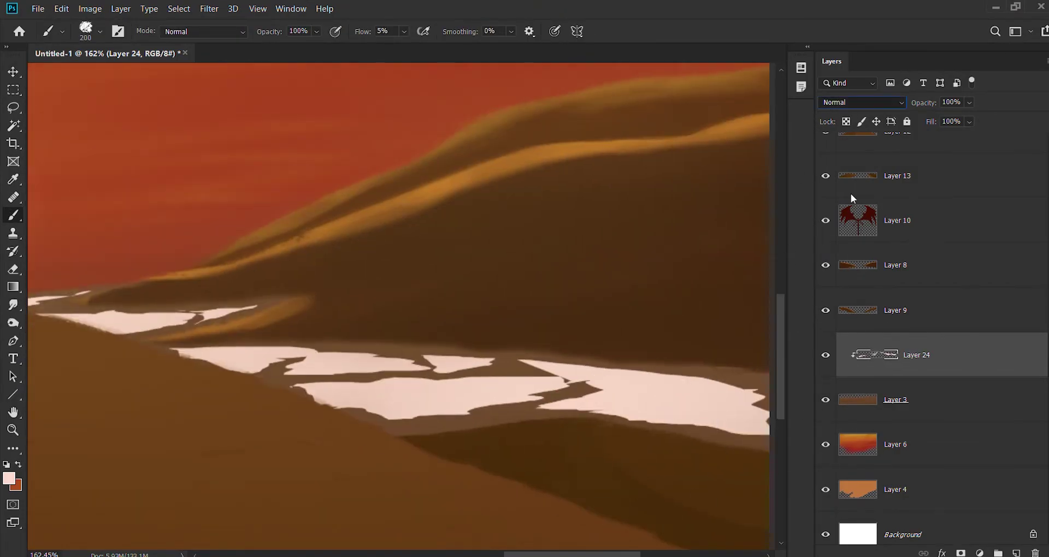
- Set Layer 24 to Screen blending at 84% opacity
key("Down")
key("Down")
key("Down")
key("Down")
key("Down")
key("Down")
key("Down")
key("Down")
left_click_drag(923, 103, 913, 103)
key("z")
left_click_drag(519, 338, 423, 339)
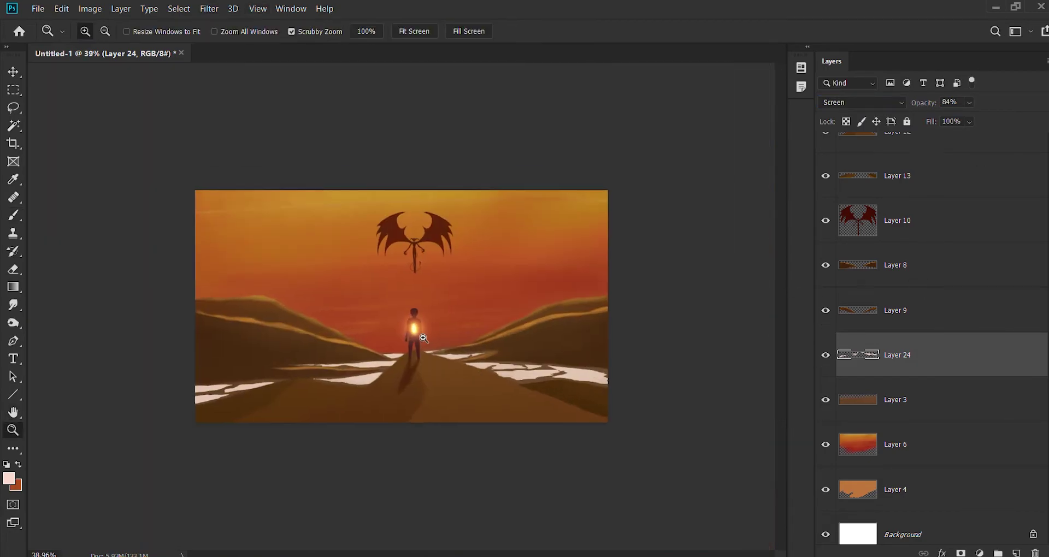
- On a new layer, lasso the water band left of the figure and paint it light pink
key("alt+bracketleft")
left_click_drag(332, 354, 356, 363)
key("l")
left_click_drag(166, 398, 565, 326)
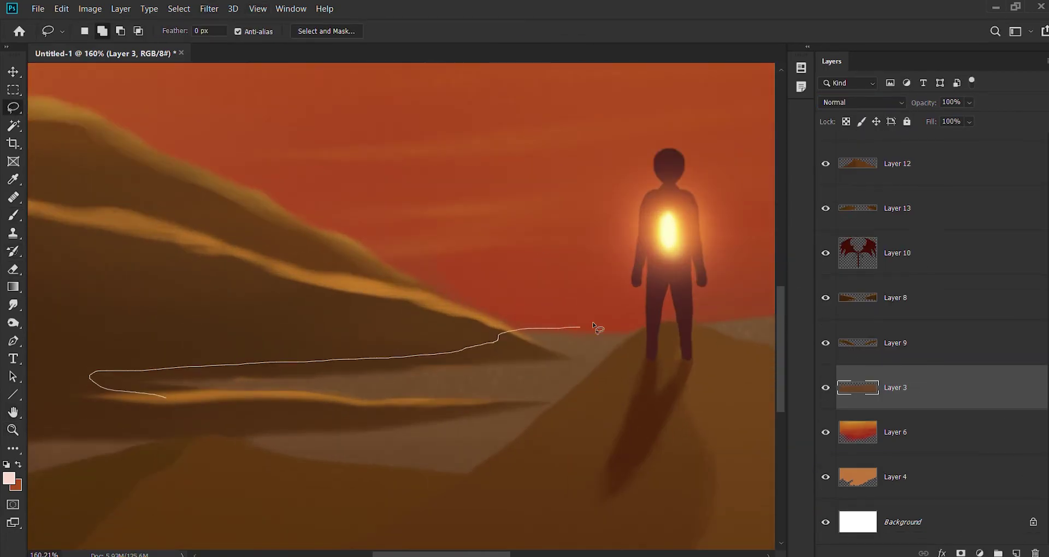
mouse_move(501, 447)
left_mouse_down()
mouse_move(166, 402)
mouse_move(350, 436)
mouse_move(628, 344)
left_mouse_up()
key("ctrl+shift+alt+n")
key("b")
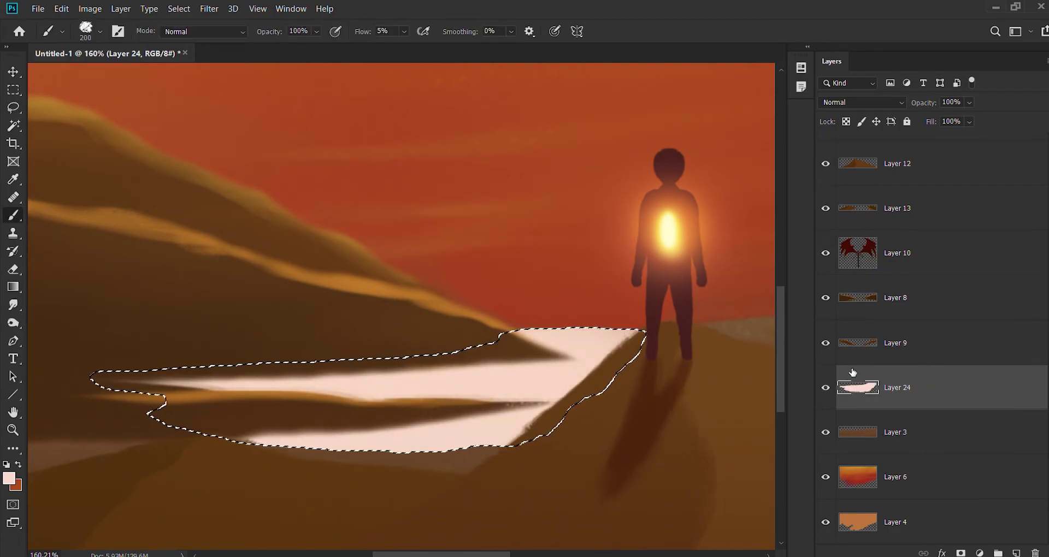
key("ctrl+d")
- Erase the water band's edges, then fit the canvas and reselect Layer 24
key("e")
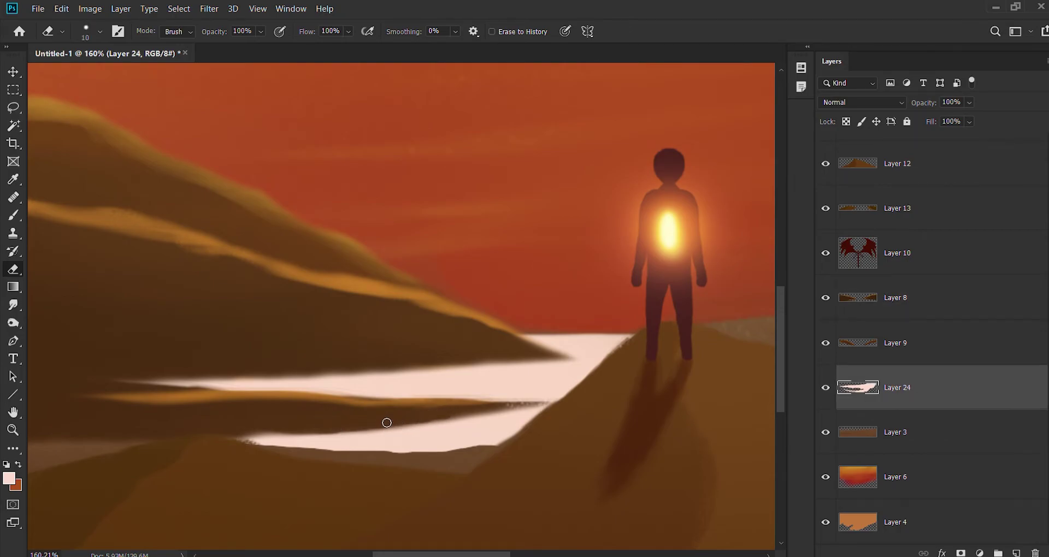
key("ctrl+0")
key("v")
left_click(712, 222)
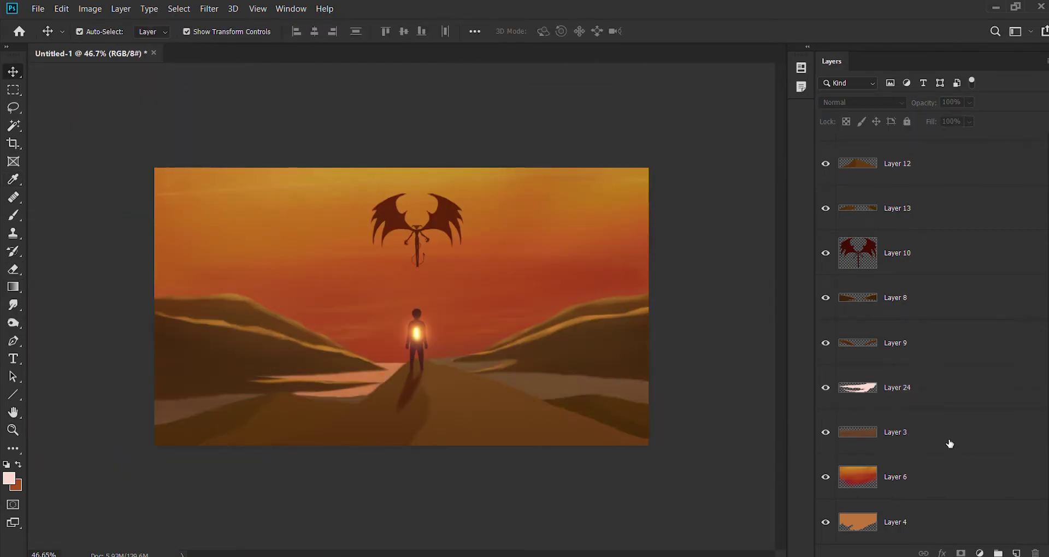
left_click(945, 387)
- Add Layer 25 with thin white ripple streaks across the water left of the figure
key("b")
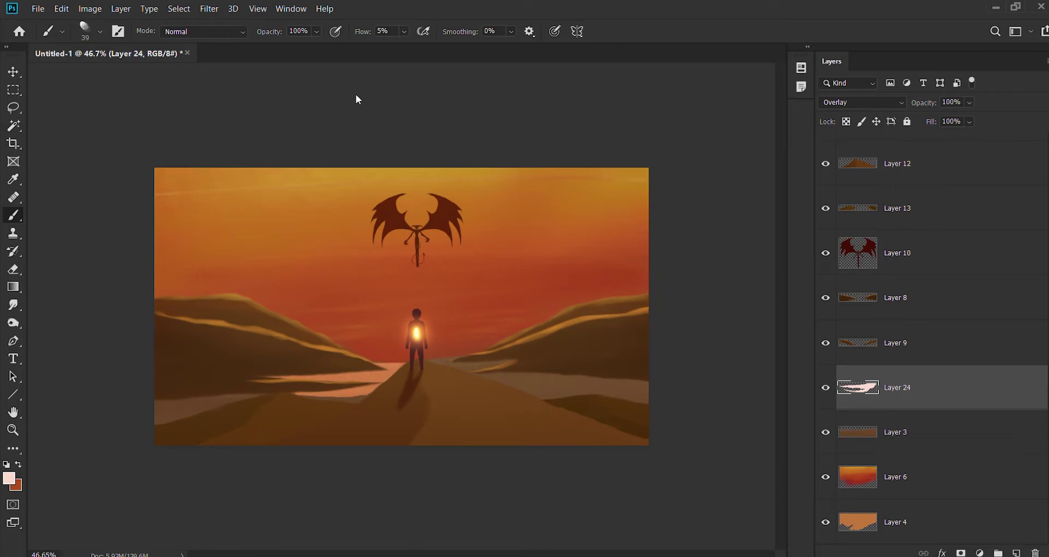
key("ctrl+shift+alt+n")
left_click_drag(335, 404, 402, 403)
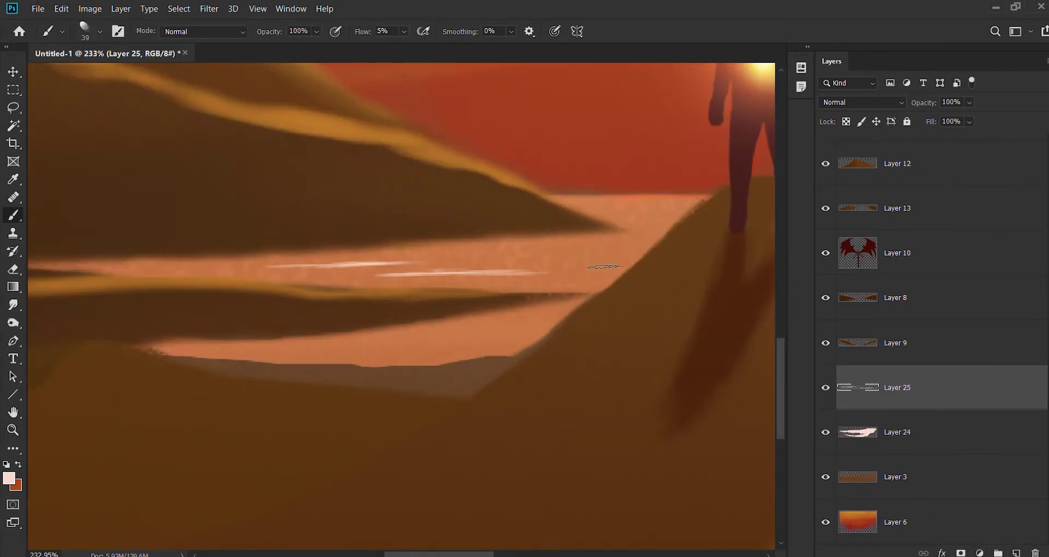
key("ctrl+z")
key("ctrl+z")
mouse_move(202, 264)
left_mouse_down()
mouse_move(550, 274)
mouse_move(677, 244)
left_mouse_up()
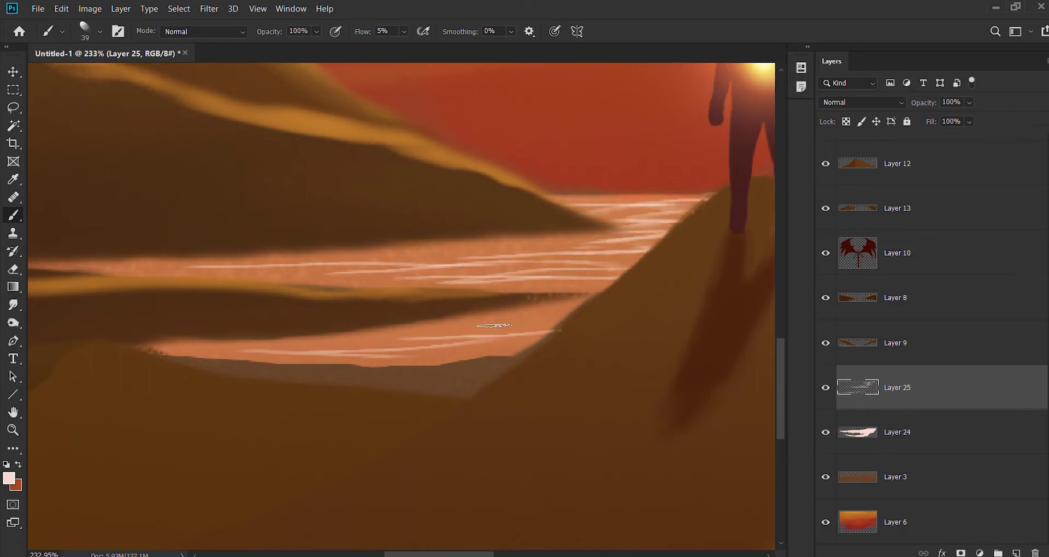
- Erase Layer 24's peach band to a grey-brown shore and set Layer 25 to Linear Burn
key("e")
left_click(312, 369, "ctrl")
mouse_move(569, 350)
left_mouse_down()
mouse_move(428, 323)
mouse_move(123, 345)
left_mouse_up()
key("alt+bracketright")
key("shift+plus")
key("shift+plus")
key("shift+plus")
key("shift+plus")
key("shift+plus")
- Duplicate Layer 8, move the copy down about 91 px and lower it in the stack
key("ctrl+0")
key("v")
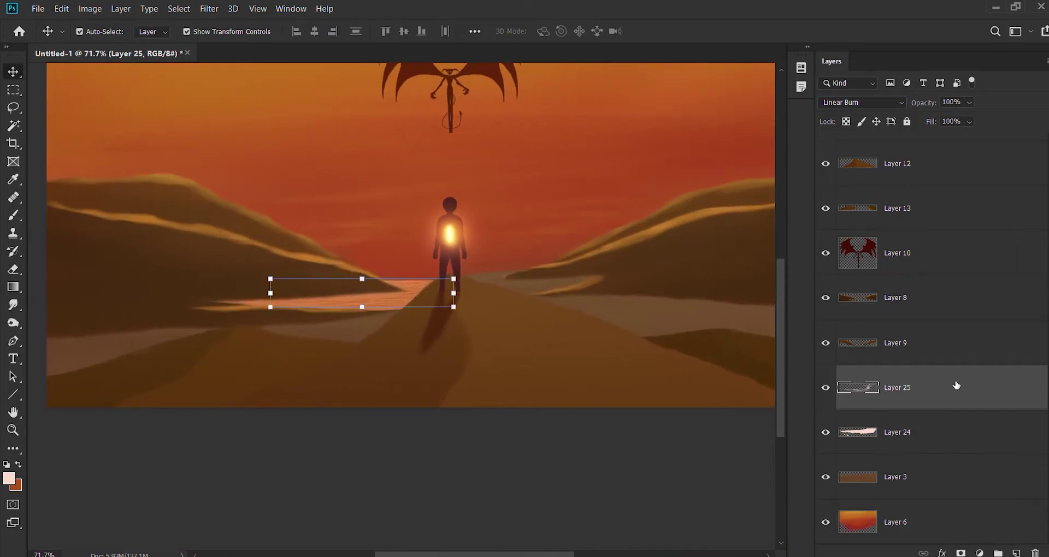
key("alt+bracketright")
key("alt+bracketright")
key("ctrl+j")
key("ctrl+t")
left_click_drag(222, 251, 223, 300)
key("Return")
left_click_drag(918, 298, 973, 405)
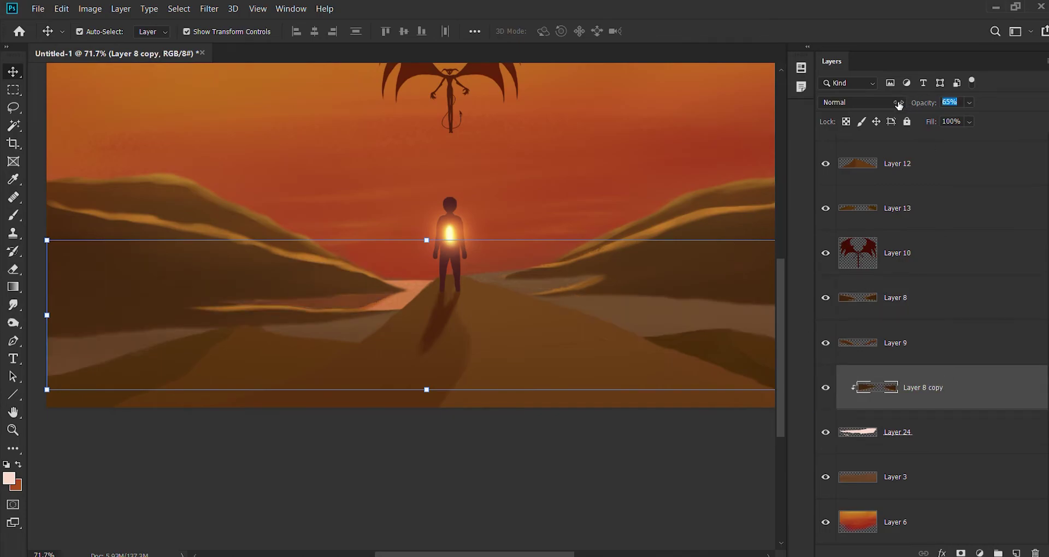
- Try a horizontally flipped Layer 24 copy shifted right, then cancel it
left_click(898, 432)
key("ctrl+j")
key("ctrl+t")
mouse_move(321, 295)
left_mouse_down()
mouse_move(601, 290)
mouse_move(581, 295)
left_mouse_up()
key("Escape")
key("Delete")
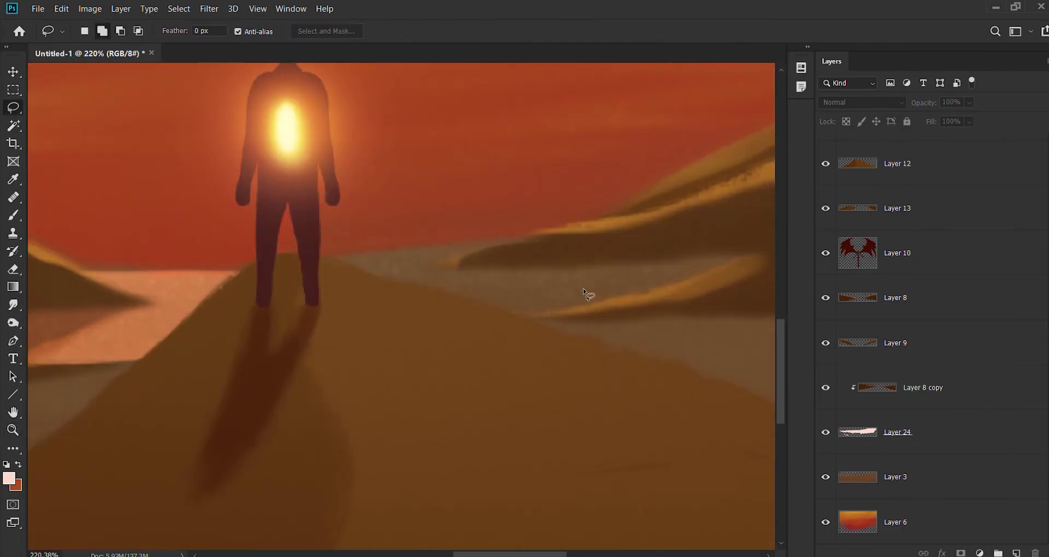
- Lasso the shore strip right of the figure and fill it light pink on a new layer
key("l")
left_click(897, 477)
left_click_drag(259, 277, 371, 278)
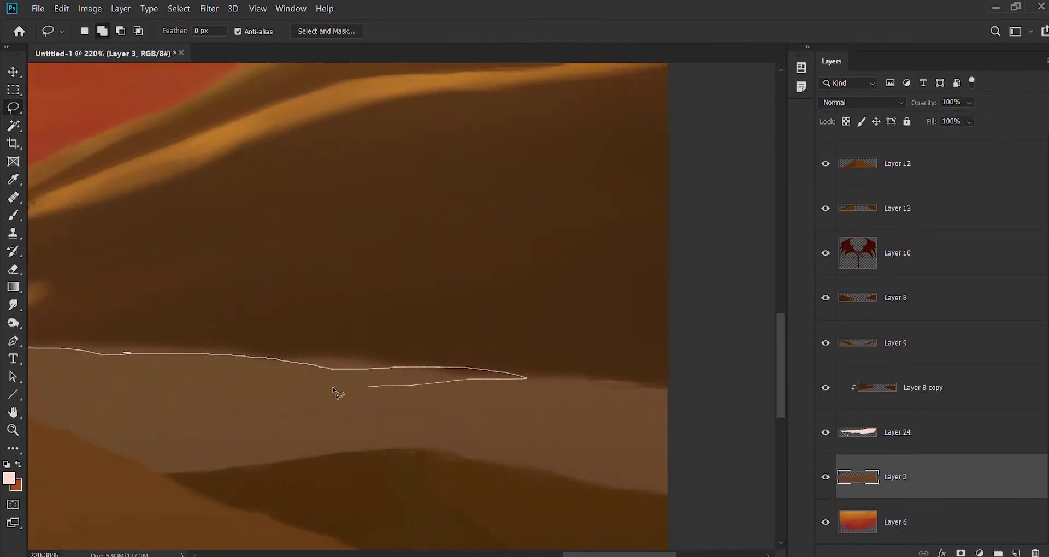
mouse_move(770, 344)
left_mouse_down()
mouse_move(316, 375)
mouse_move(453, 314)
left_mouse_up()
left_click_drag(378, 339, 104, 298)
left_click(922, 387)
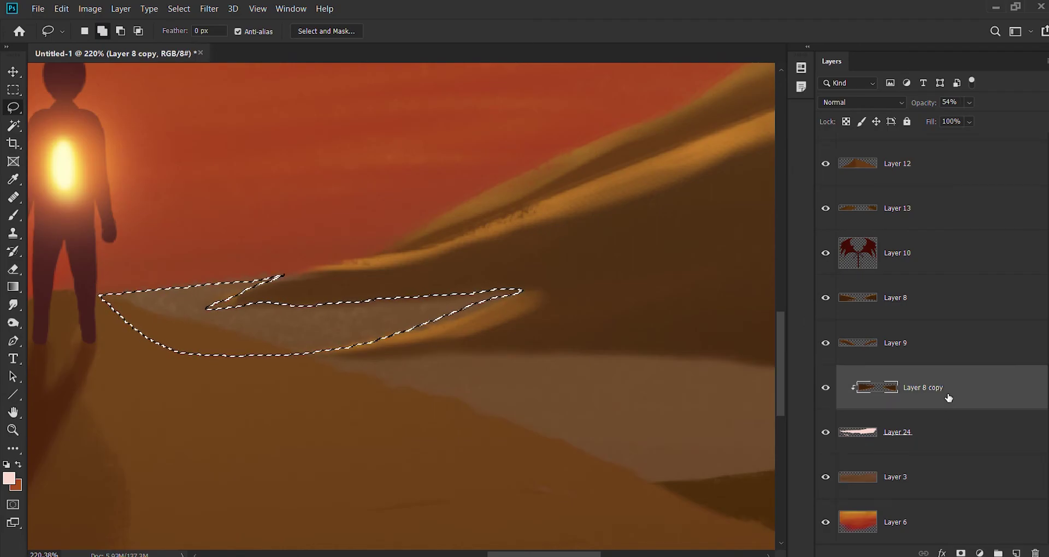
left_click(895, 298)
key("b")
key("ctrl+shift+alt+n")
key("alt+BackSpace")
key("ctrl+d")
- Adjust brush flow, select the pink shape's lower edge and set Layer 25 to Overlay
left_click(365, 419, "ctrl")
key("shift+0")
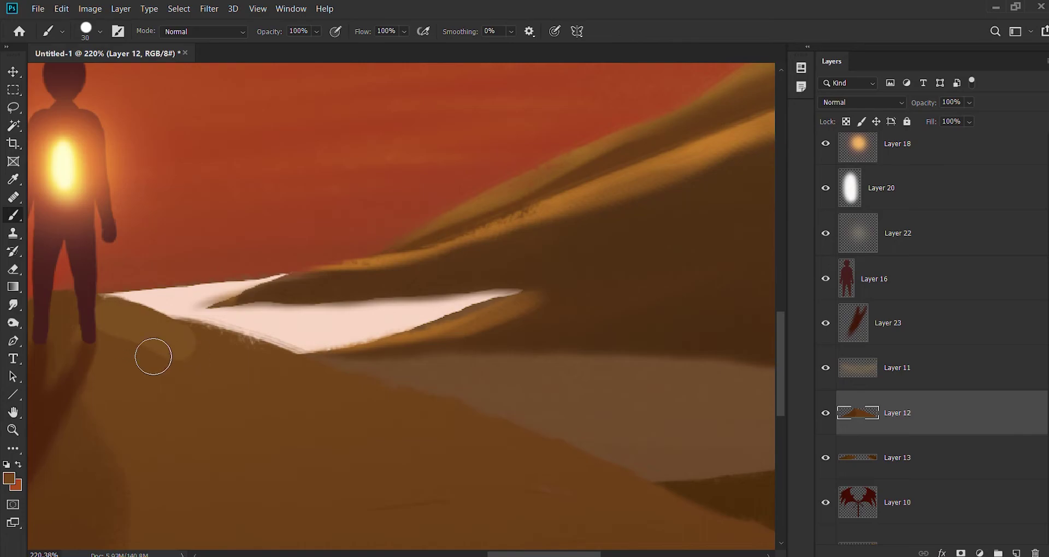
left_click(184, 353)
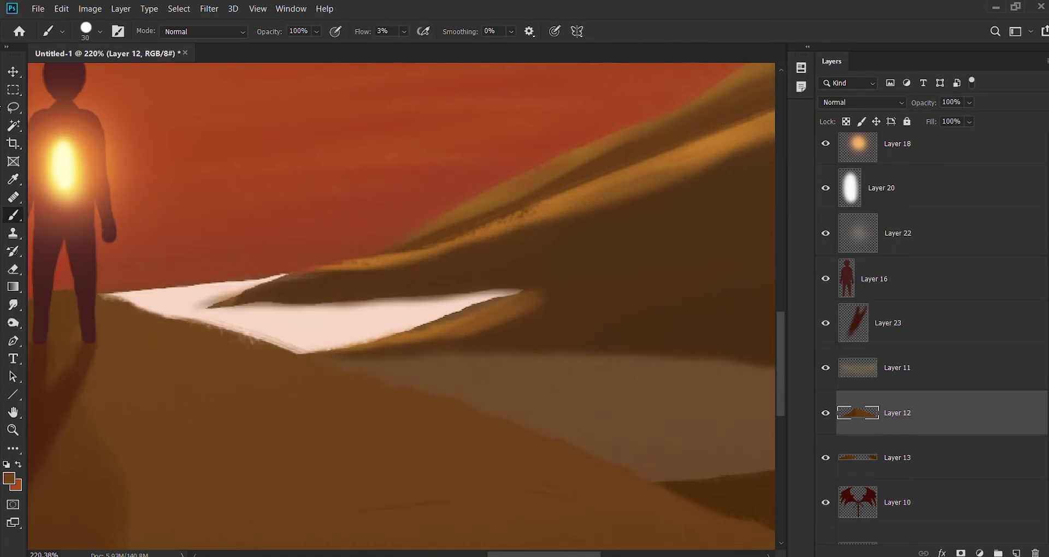
key("l")
left_click_drag(516, 293, 385, 334)
left_click(13, 215)
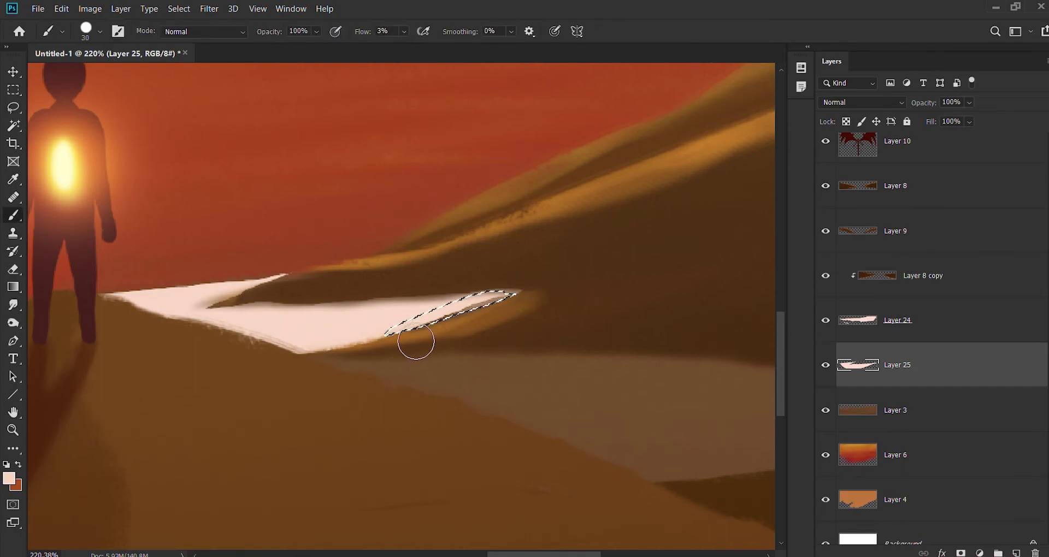
key("v")
key("shift+alt+o")
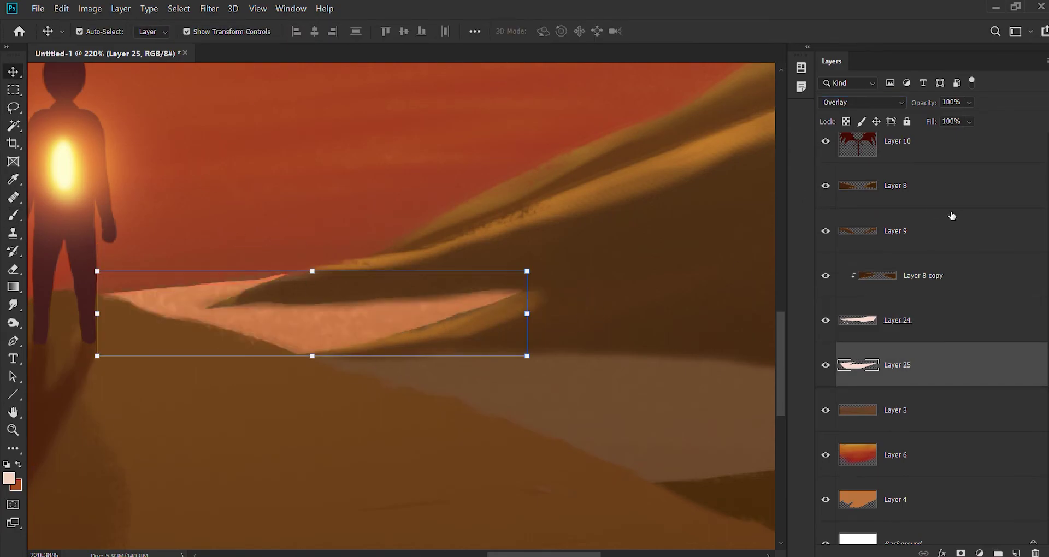
- Duplicate Layer 8, flip it and rotate it about 169° down over the water
left_click(929, 188)
key("ctrl+j")
key("ctrl+t")
left_click_drag(569, 443, 552, 329)
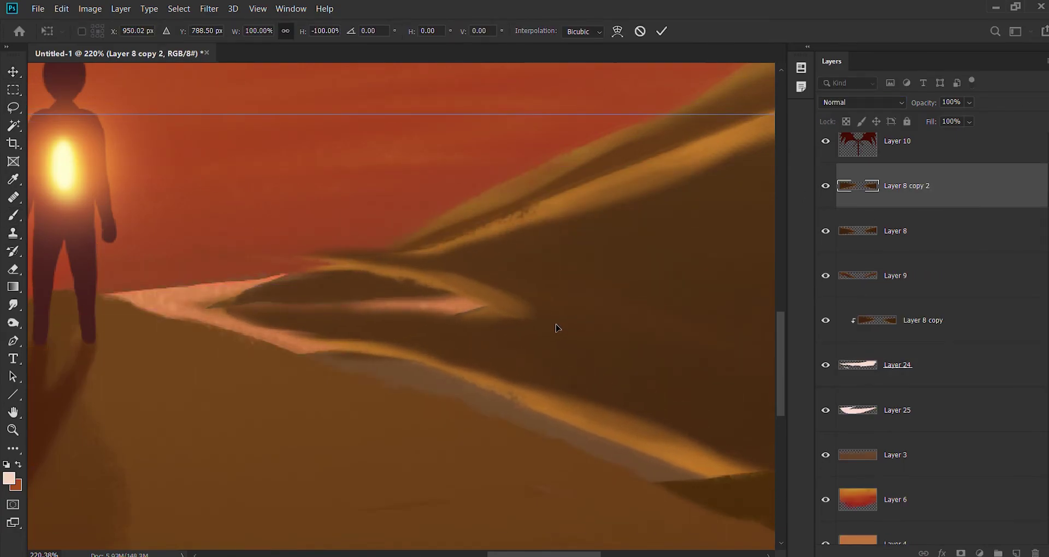
mouse_move(555, 77)
left_mouse_down()
mouse_move(542, 167)
mouse_move(597, 421)
mouse_move(632, 228)
left_mouse_up()
key("Return")
key("ctrl+0")
- Place Layer 8 copy 2 below Layer 24 and clip it to the layer below
left_click(826, 185)
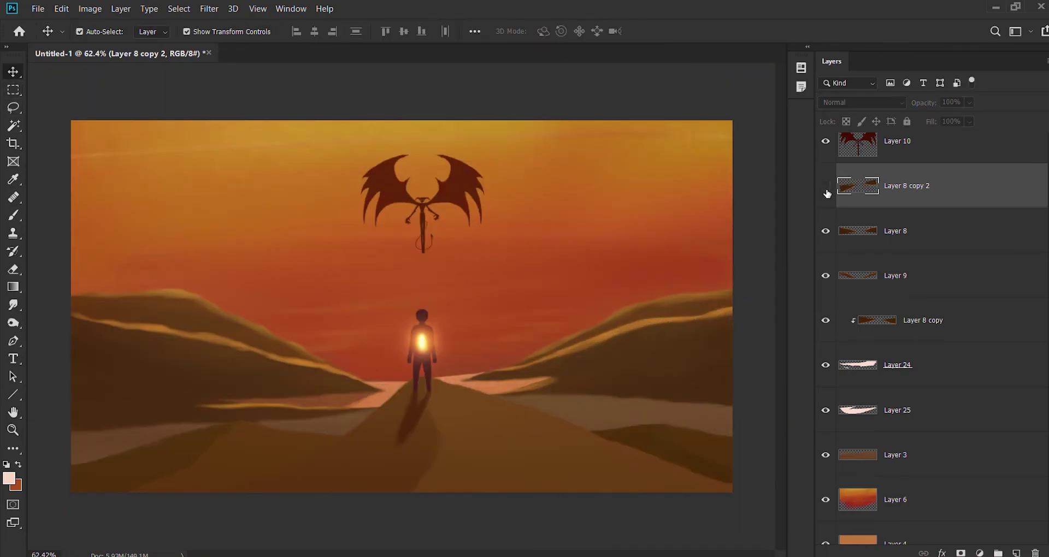
left_click(826, 186)
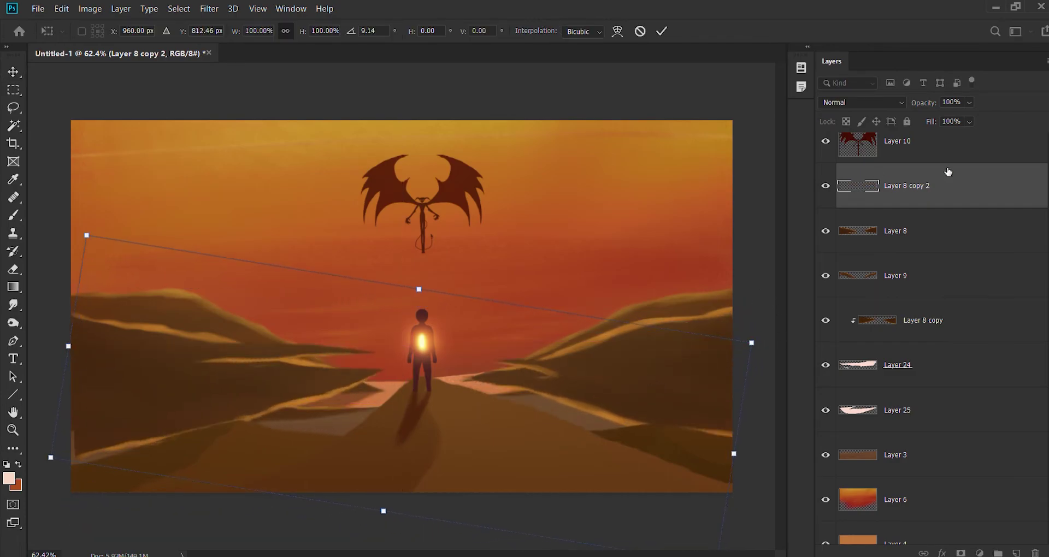
key("ctrl+bracketleft")
key("ctrl+bracketleft")
key("ctrl+bracketleft")
key("ctrl+alt+g")
left_click(947, 418)
left_click(908, 365)
- Merge the Layer 8 copies and fill a lassoed horizon strip on a new layer
key("z")
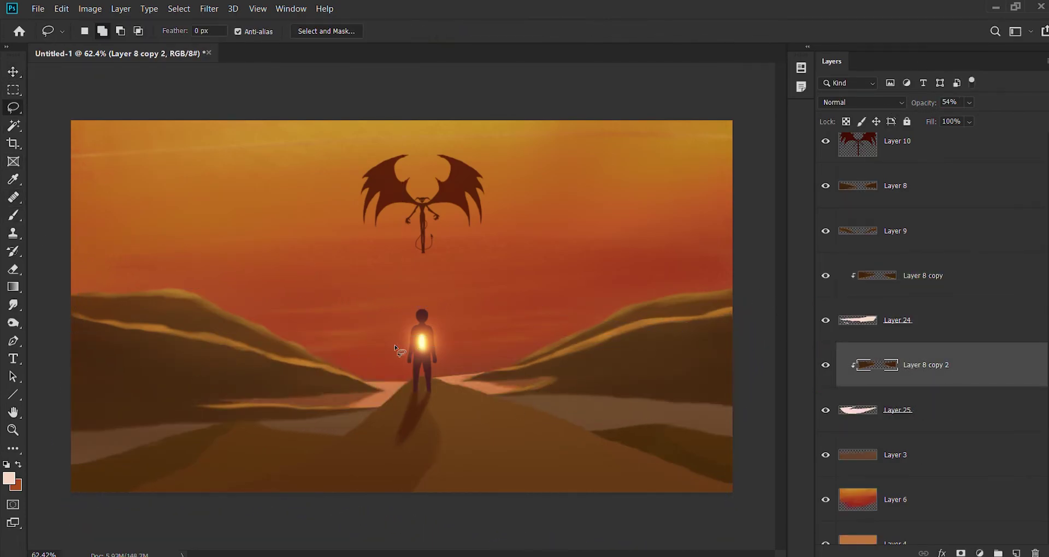
left_click_drag(410, 358, 605, 365)
key("l")
left_click(907, 320)
key("ctrl+e")
left_click_drag(224, 376, 710, 355)
key("ctrl+shift+alt+n")
key("b")
key("ctrl+d")
key("l")
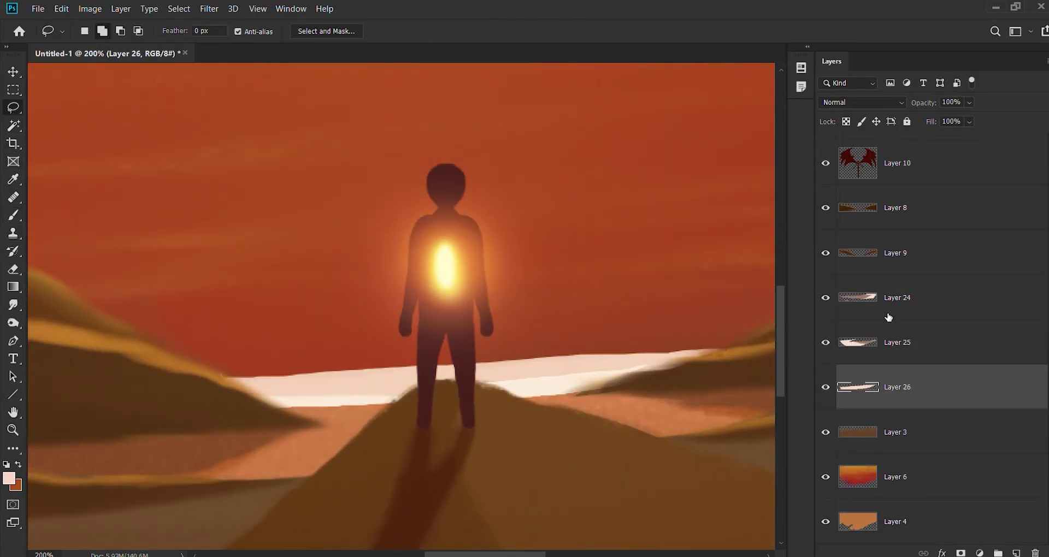
- Hide and reshow the dune, highlight and horizon strip layers to compare the painting
left_click_drag(825, 342, 825, 298)
left_click(907, 432)
key("b")
left_click_drag(825, 253, 825, 207)
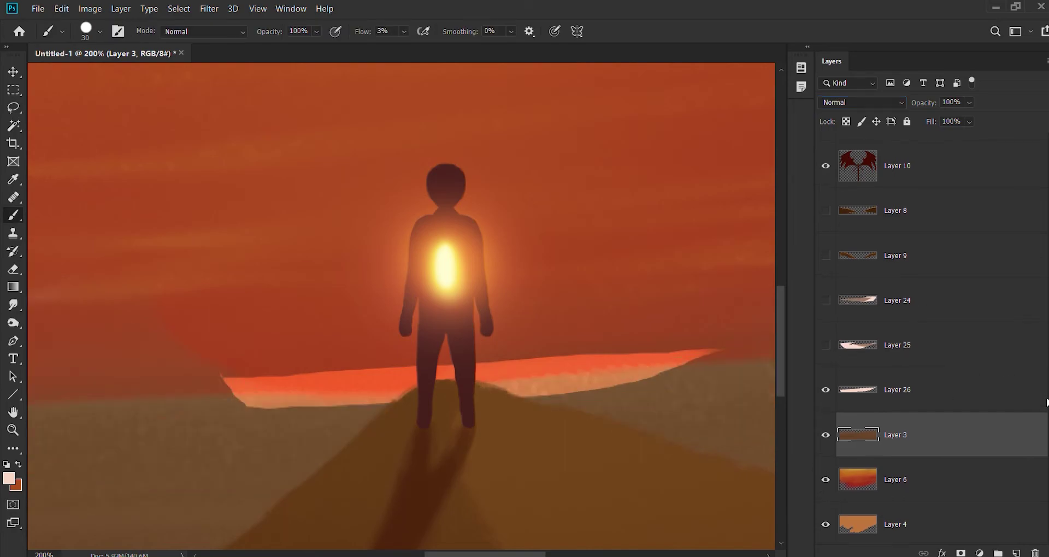
scroll(929, 328, "up", 2)
scroll(929, 328, "down", 3)
left_click(825, 342)
left_click(301, 423, "alt")
left_click_drag(825, 343, 825, 253)
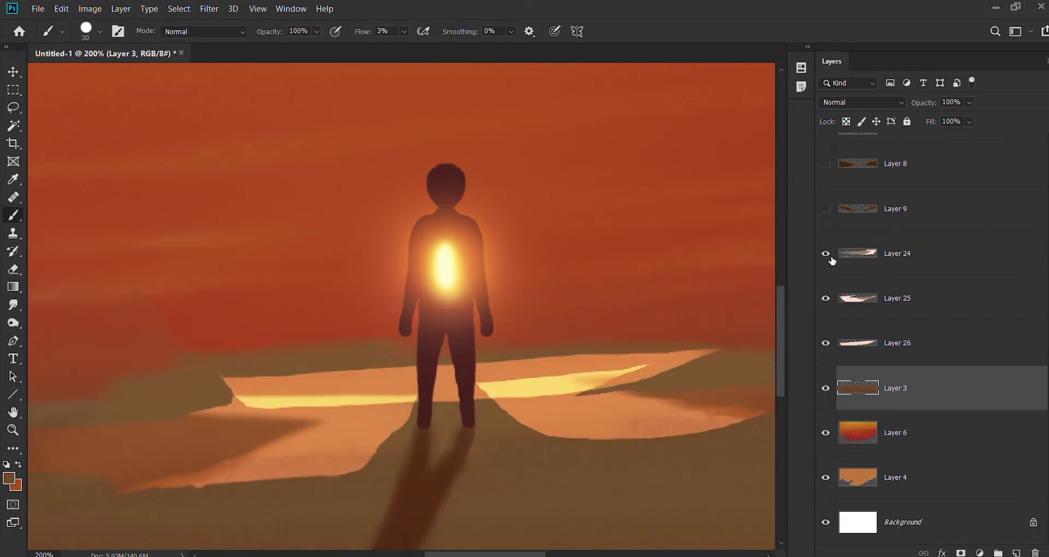
left_click_drag(825, 209, 825, 164)
scroll(928, 328, "up", 3)
- Delete the horizon strip layer and zoom in on the right dune ridge
key("ctrl+minus")
key("ctrl+minus")
key("ctrl+minus")
left_click(907, 456)
left_click(13, 71)
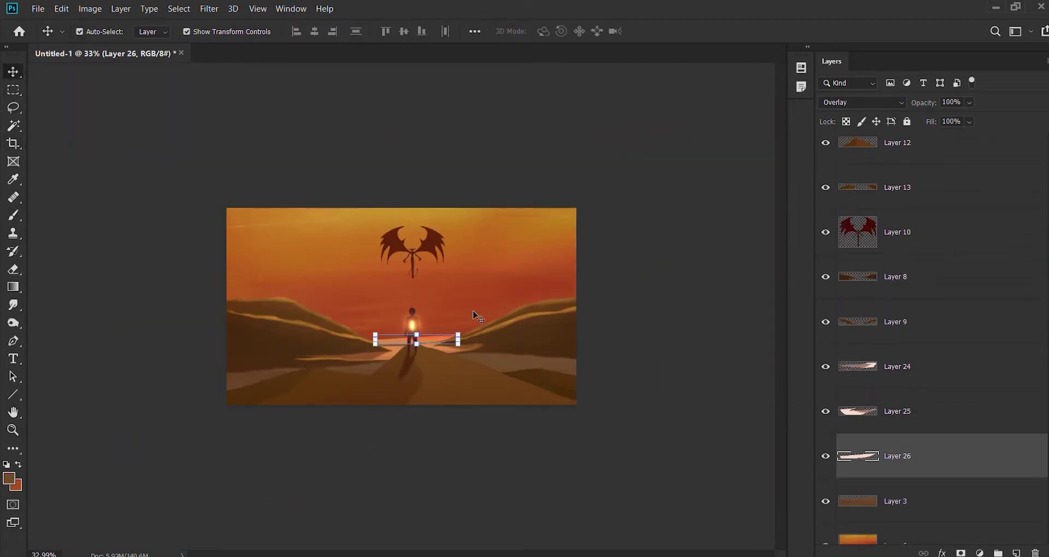
left_click_drag(906, 456, 1035, 544)
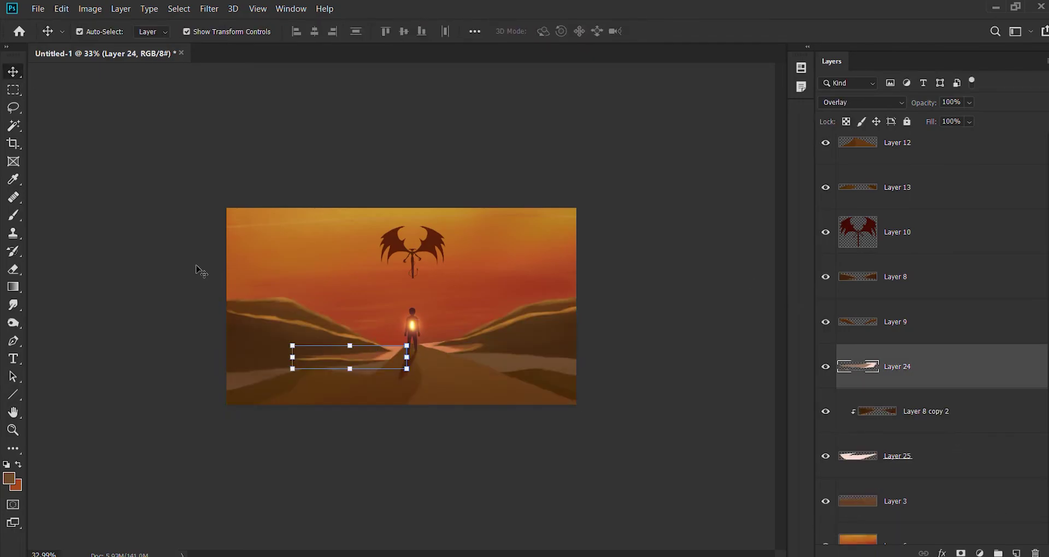
key("z")
scroll(444, 302, "up", 5)
left_click_drag(443, 302, 414, 288)
- Add a new layer clipped to Layer 8 and set up a smaller Mixer Brush on Layer 8
key("b")
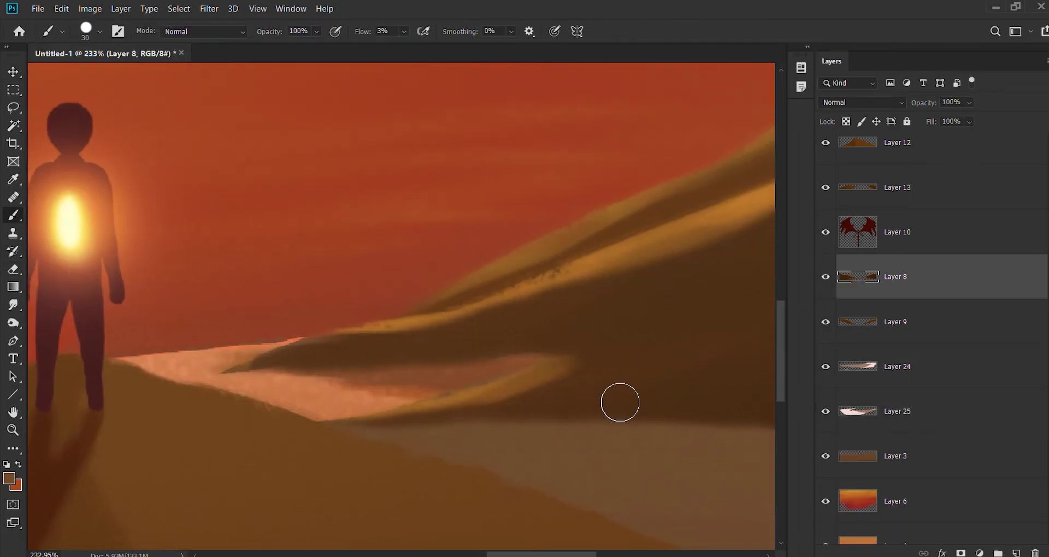
key("ctrl+shift+alt+n")
key("ctrl+alt+g")
key("shift+b")
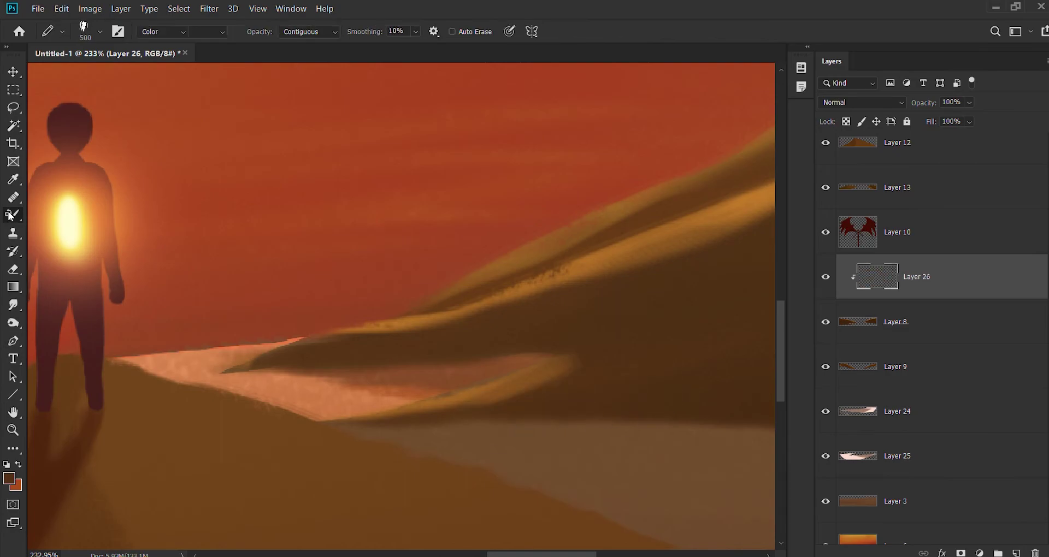
key("bracketleft")
key("alt+bracketleft")
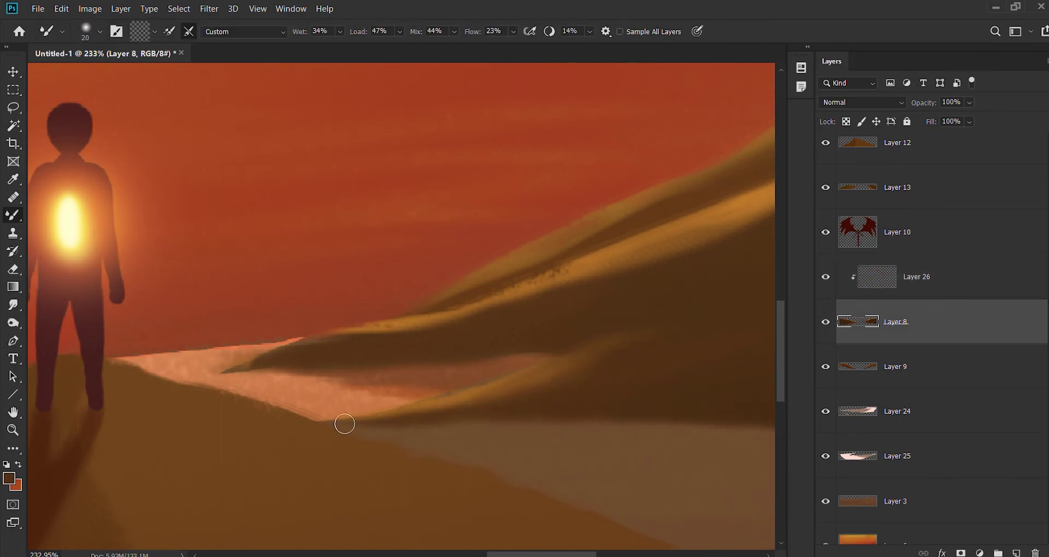
- Erase the pale haze above the right dune ridge
scroll(500, 304, "up", 2)
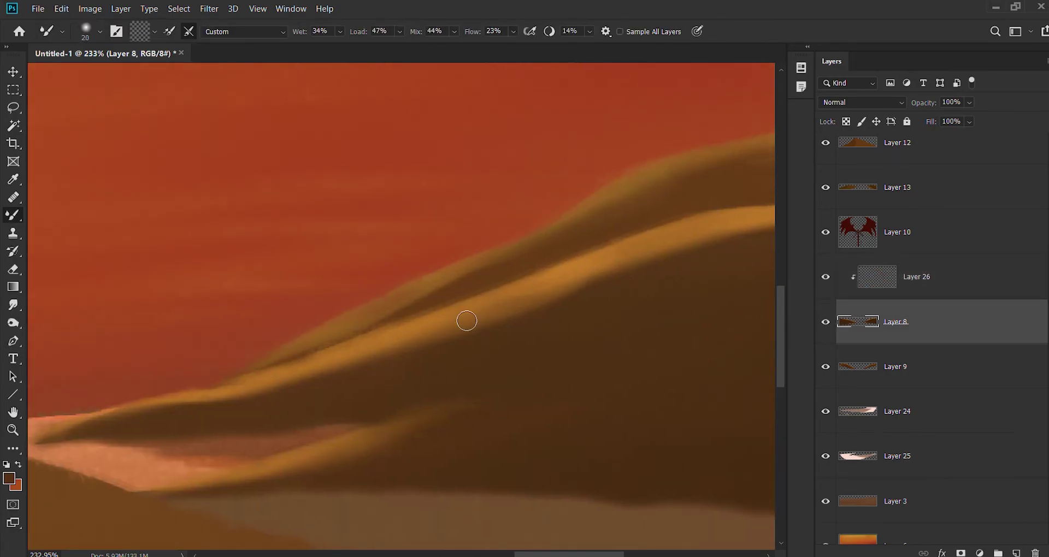
scroll(562, 287, "up", 2)
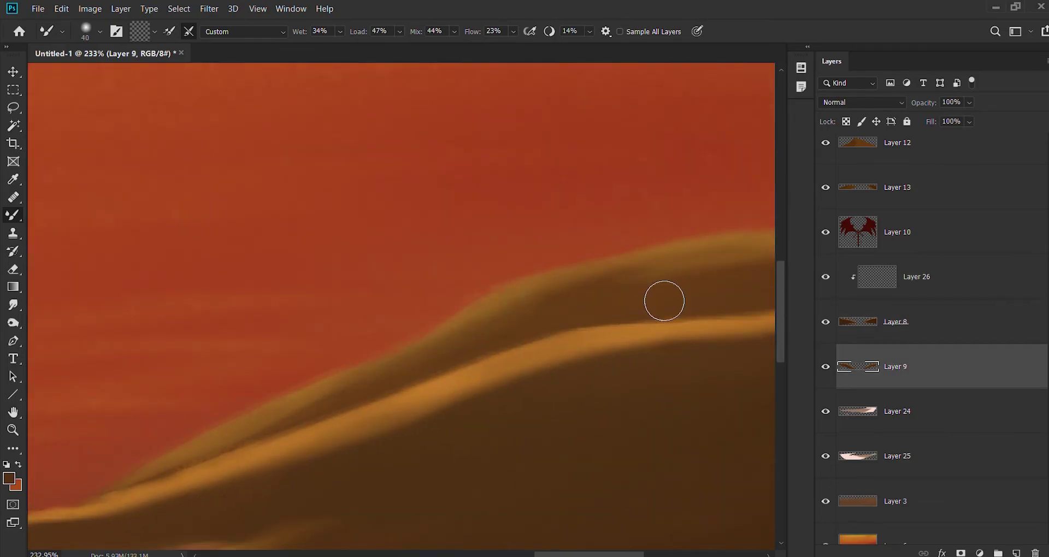
scroll(473, 348, "left", 3)
key("bracketright")
key("bracketright")
scroll(286, 495, "left", 5)
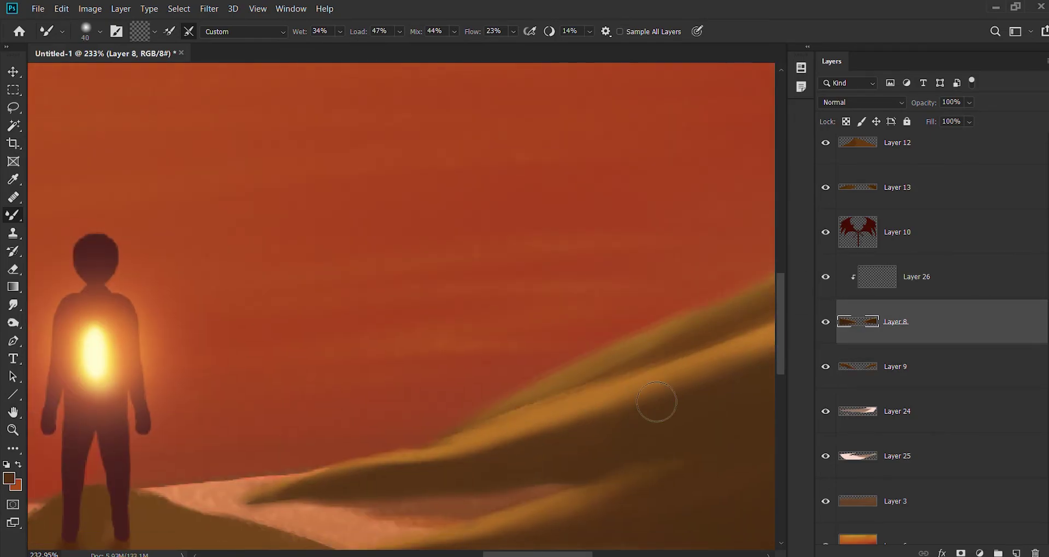
key("e")
left_click_drag(695, 348, 369, 436)
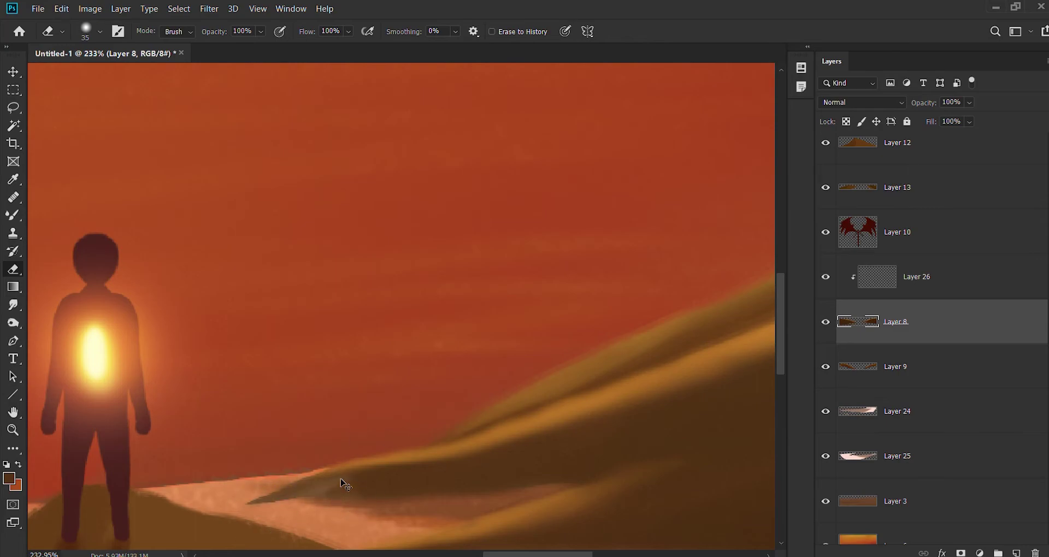
scroll(345, 484, "down", 8)
- Blend the dune ridges on Layers 9, 12 and 13 with the Mixer Brush and Smudge tool
key("b")
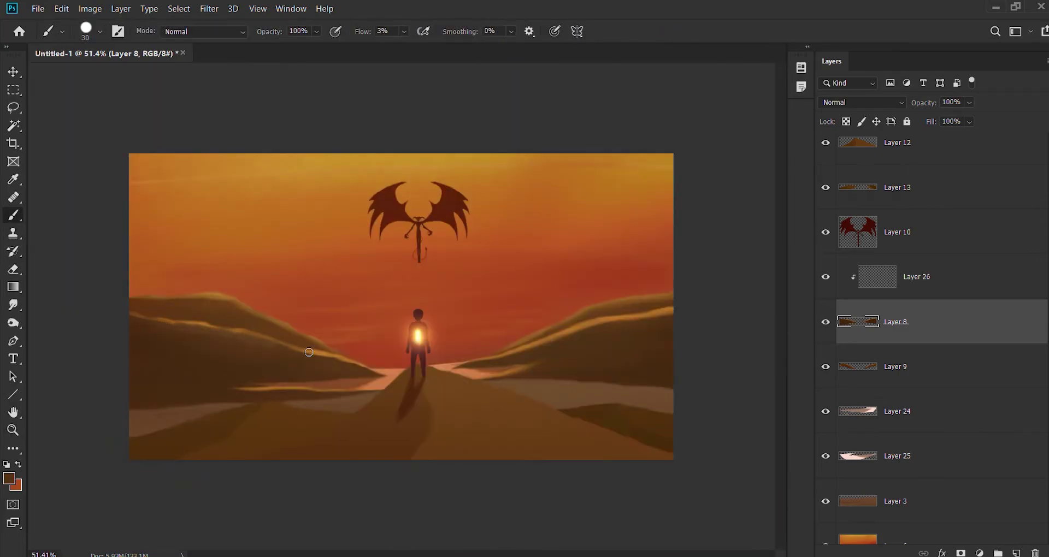
key("shift+b")
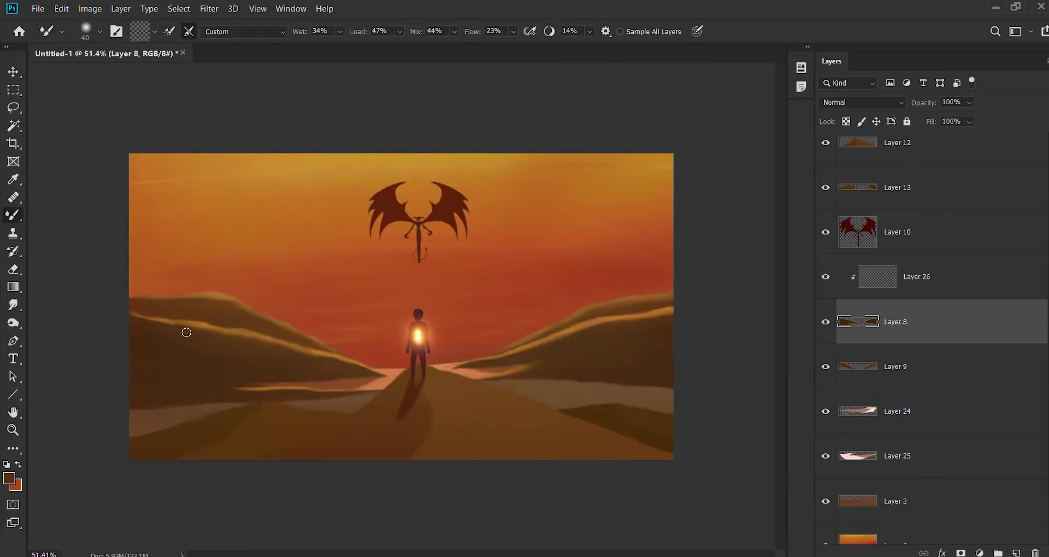
key("alt+bracketleft")
left_click(468, 382, "ctrl")
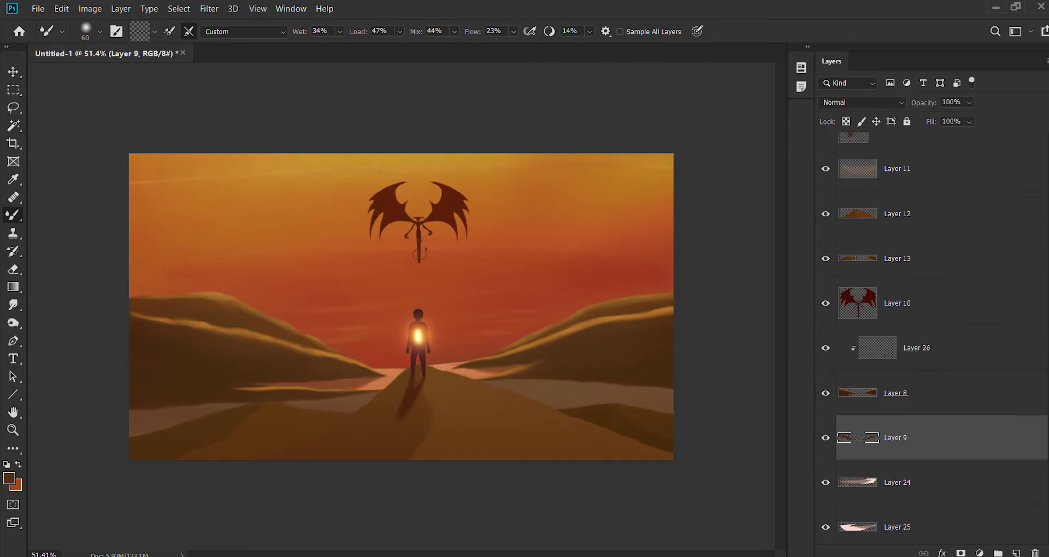
key("r")
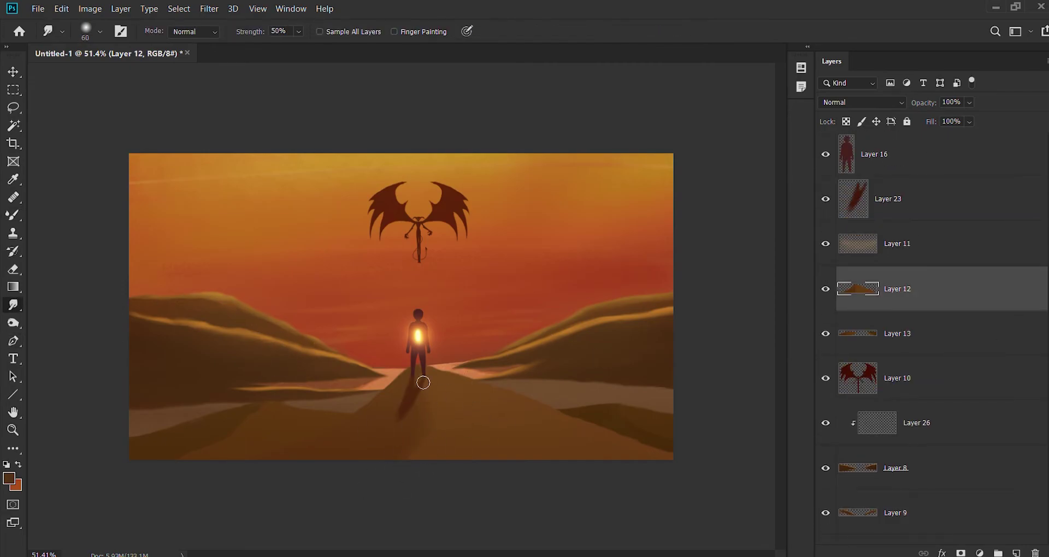
key("b")
left_click(461, 412, "ctrl")
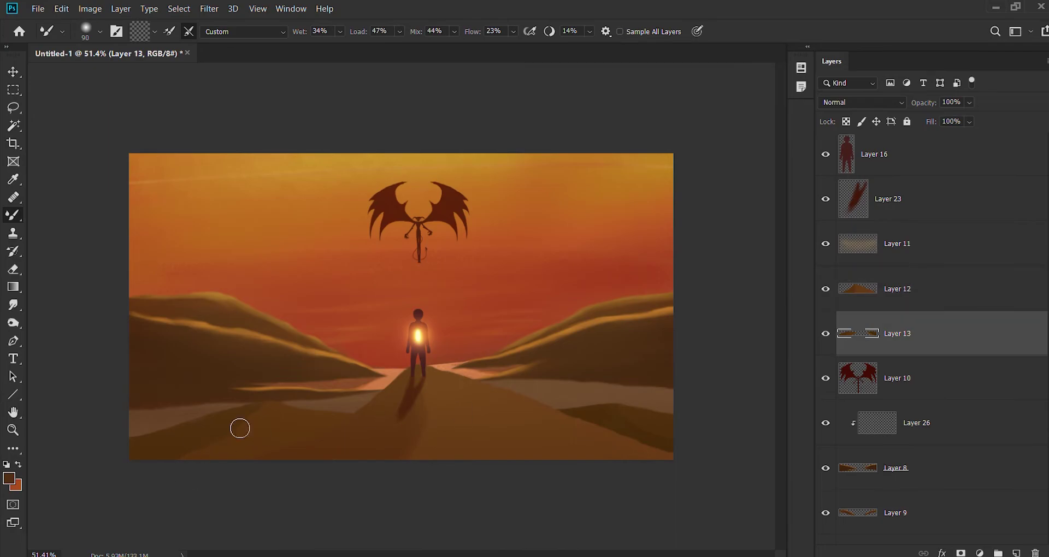
key("r")
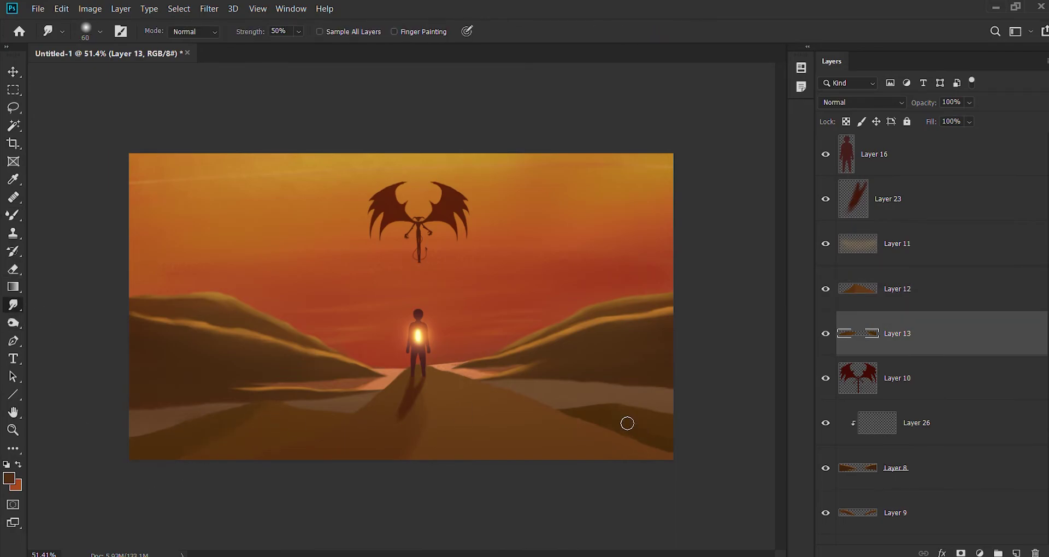
- Release the empty Layer 26 from its clipping mask
key("v")
scroll(941, 382, "up", 2)
scroll(941, 382, "down", 5)
left_click(997, 283)
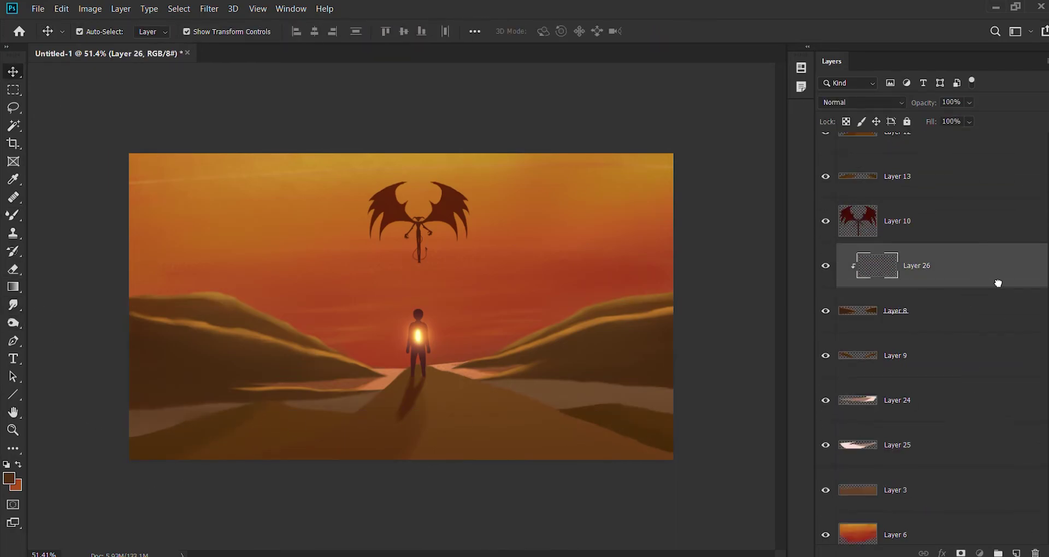
left_click_drag(997, 283, 983, 262)
key("i")
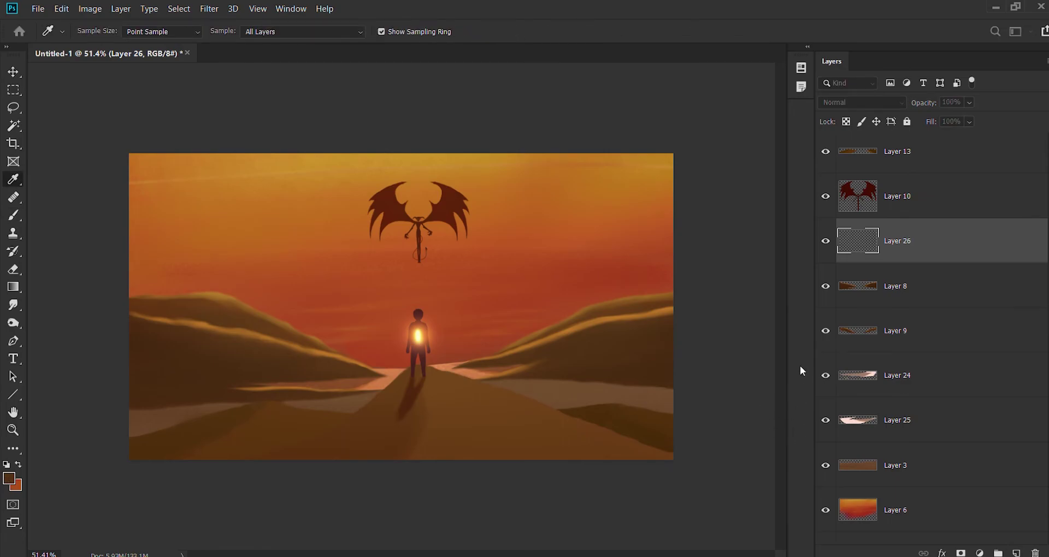
key("b")
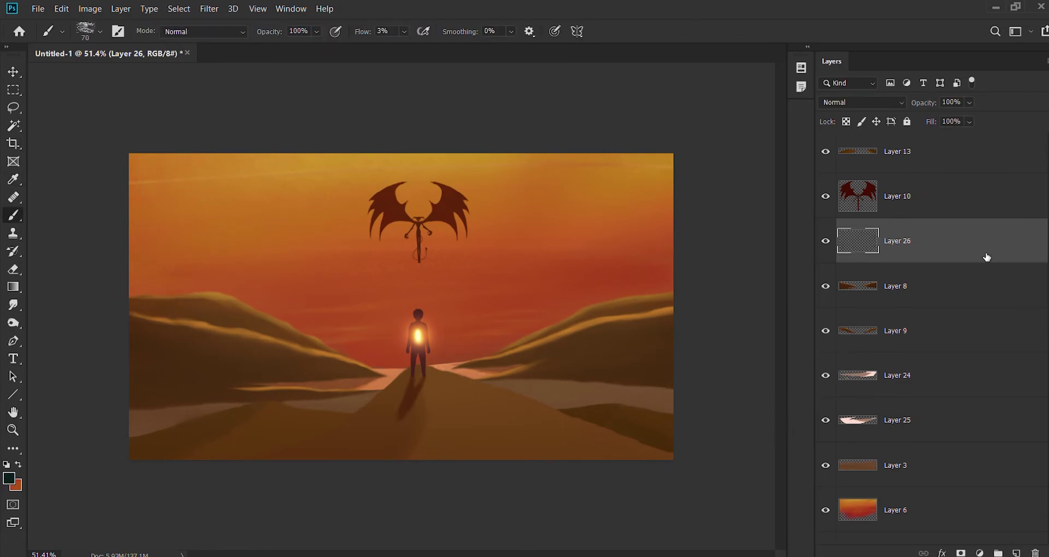
- Move Layer 26 above Layer 3 and paint two curved blue-grey horns in the upper-left sky
left_click_drag(985, 256, 978, 443)
key("i")
key("b")
left_click_drag(163, 292, 223, 254)
mouse_move(268, 210)
left_mouse_down()
mouse_move(314, 198)
mouse_move(222, 241)
mouse_move(231, 295)
left_mouse_up()
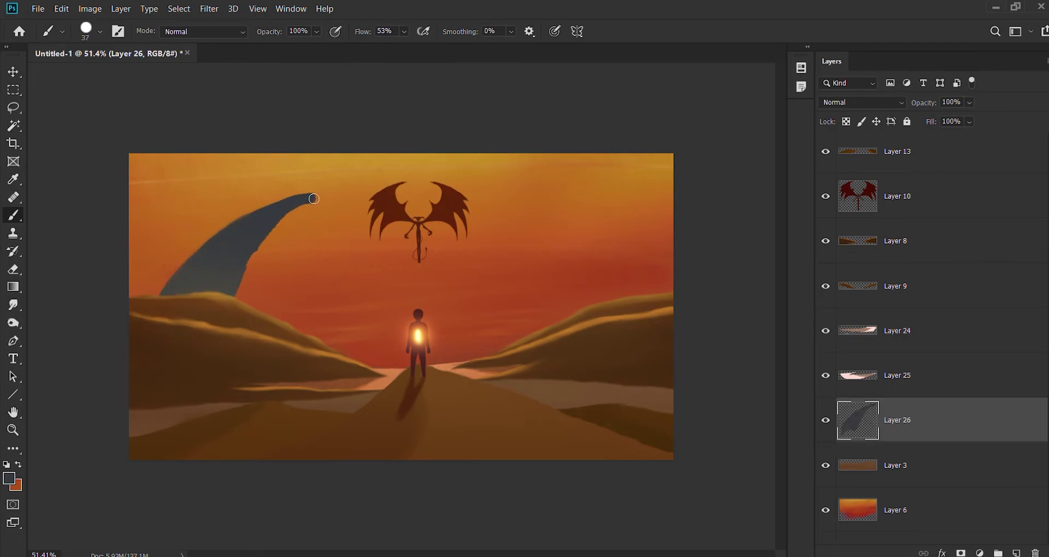
left_click_drag(254, 236, 320, 194)
left_click_drag(273, 320, 334, 278)
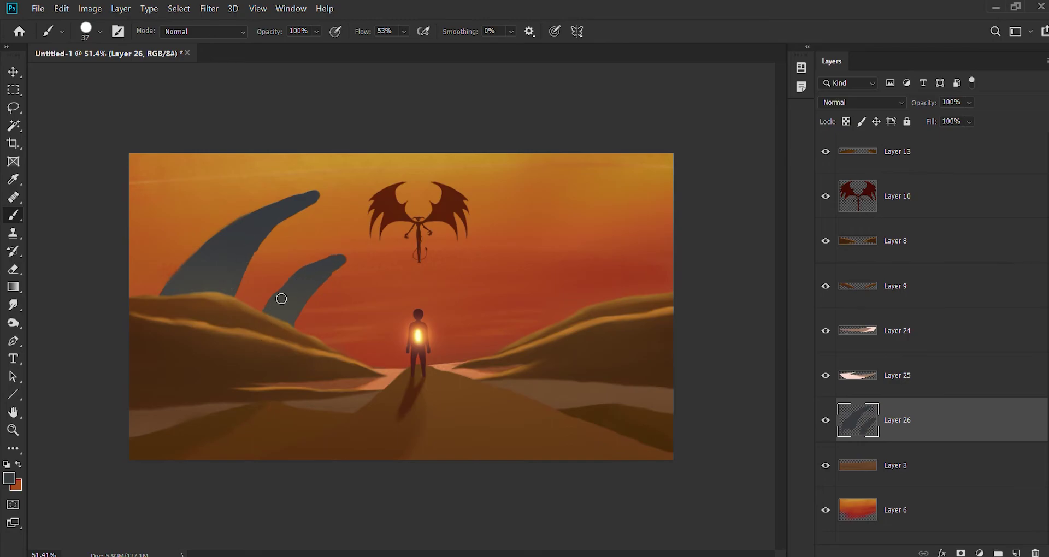
left_click_drag(313, 270, 358, 254)
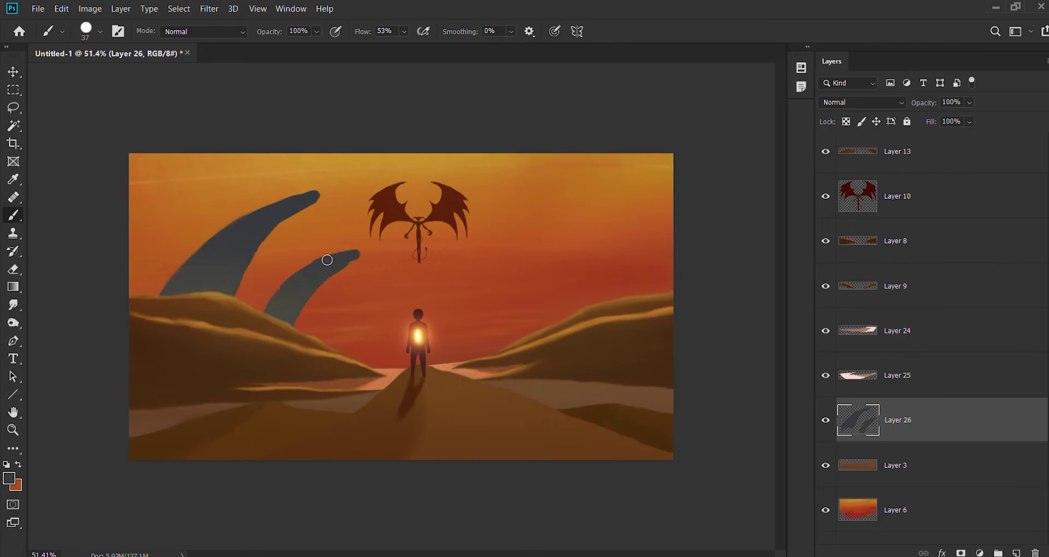
- Trace the first horn's curve as a selection to refine its outline
key("e")
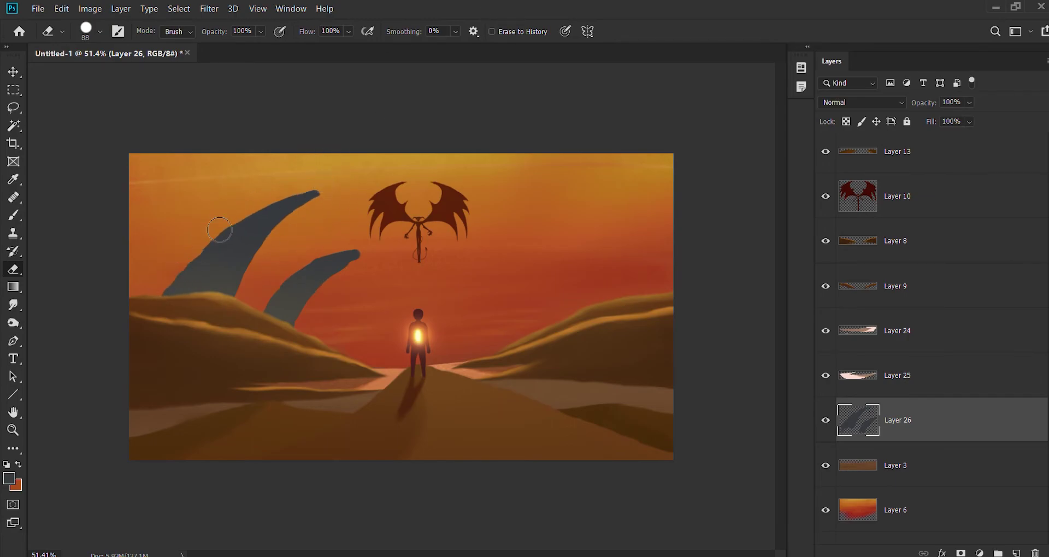
left_click(14, 341)
left_click(169, 298)
left_click_drag(311, 190, 403, 169)
key("ctrl+Return")
key("ctrl+d")
- Reshape the second horn's body, right edge and tip, then darken the horns with Hue/Saturation
key("b")
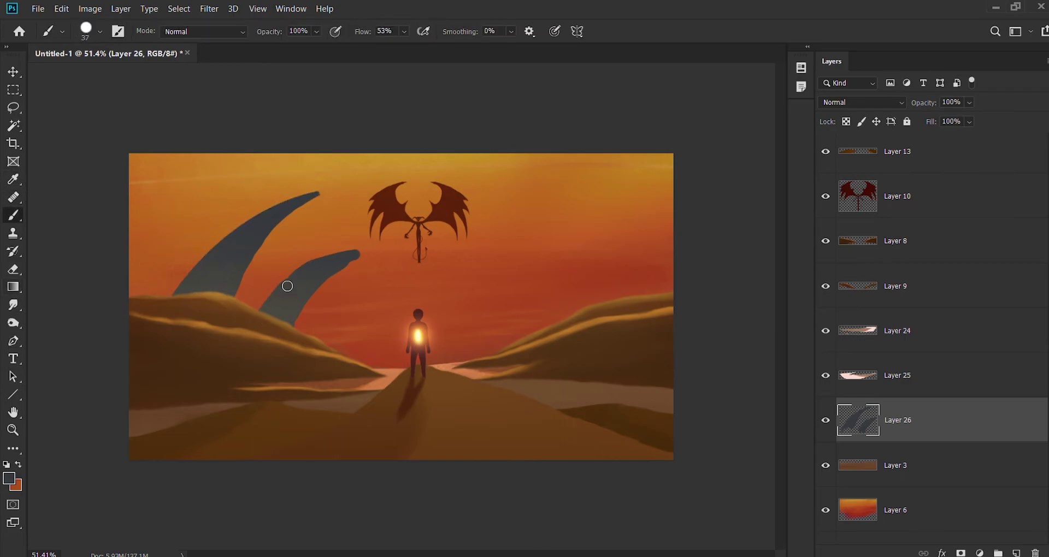
left_click_drag(287, 285, 295, 312)
key("e")
left_click_drag(363, 278, 326, 347)
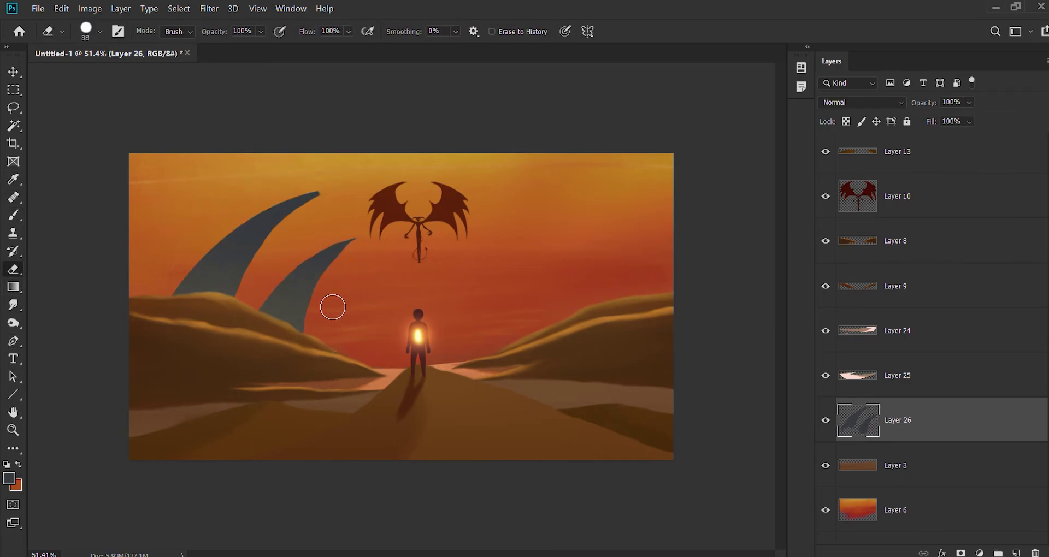
left_click_drag(341, 288, 363, 237)
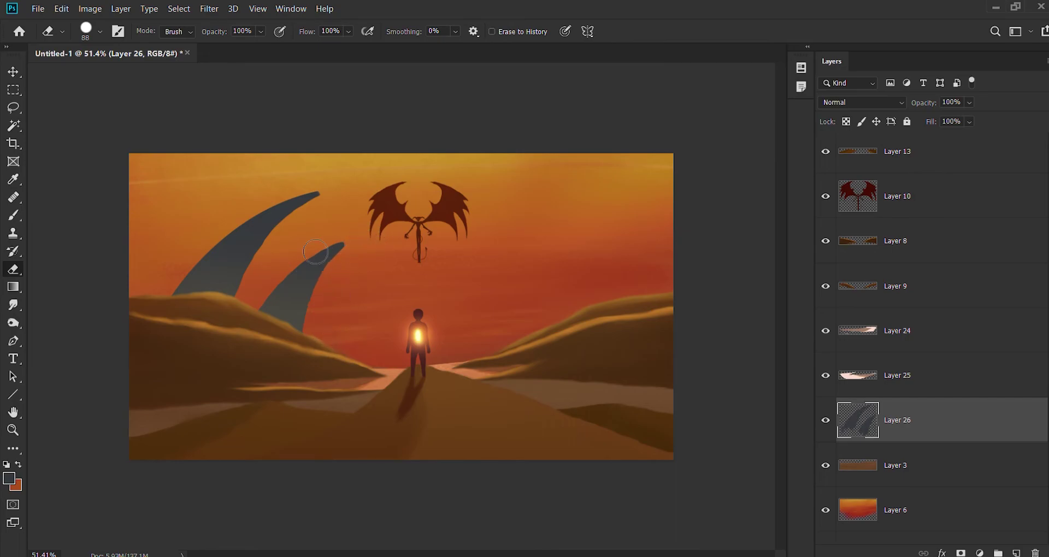
key("v")
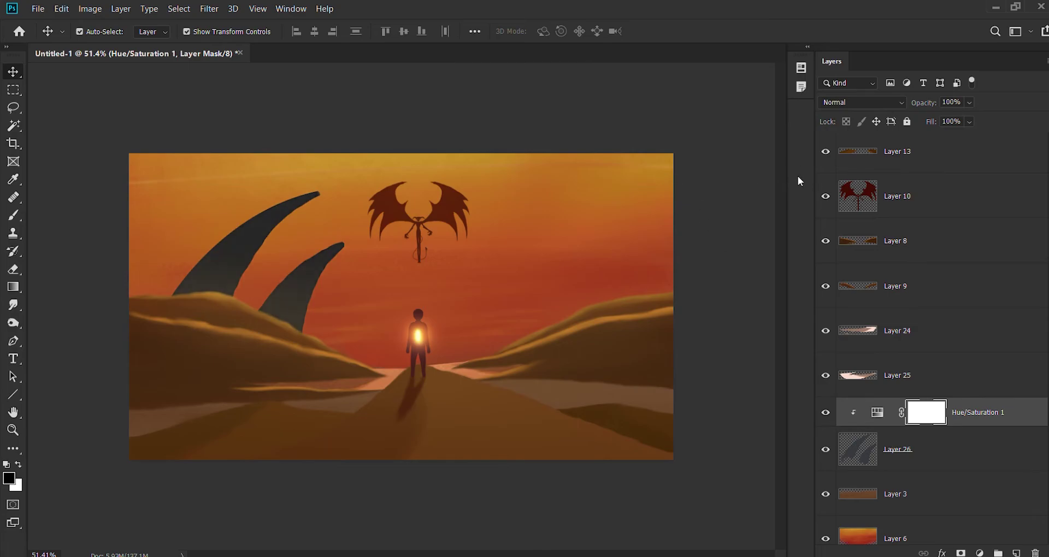
- On a new clipped layer, paint light highlights along both horns' left edges
key("ctrl+z")
left_click(1016, 553)
key("i")
key("b")
left_click_drag(173, 294, 317, 193)
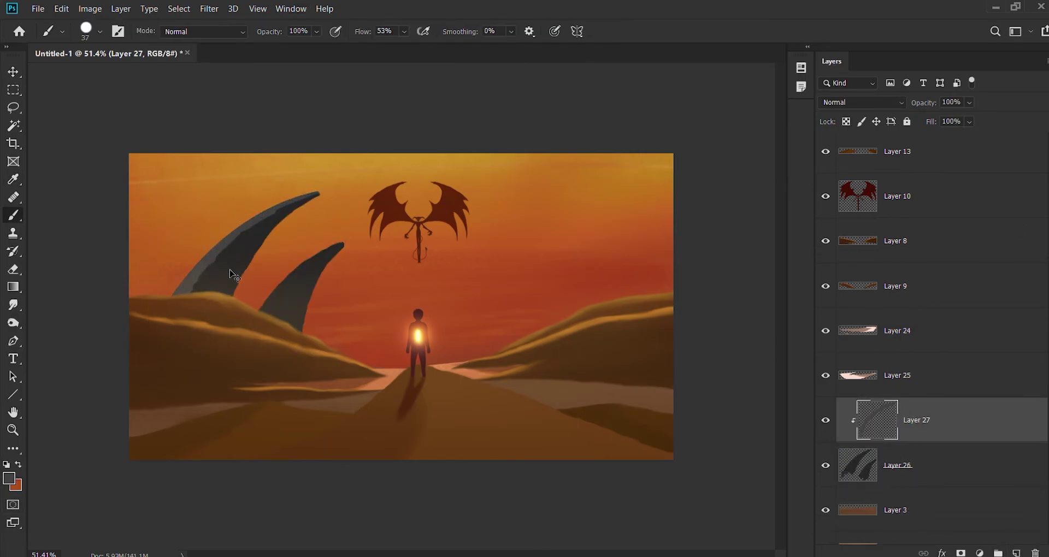
key("ctrl+z")
left_click_drag(268, 212, 195, 270)
left_click_drag(342, 249, 262, 328)
key("bracketleft")
key("bracketleft")
key("bracketleft")
left_click_drag(292, 203, 175, 298)
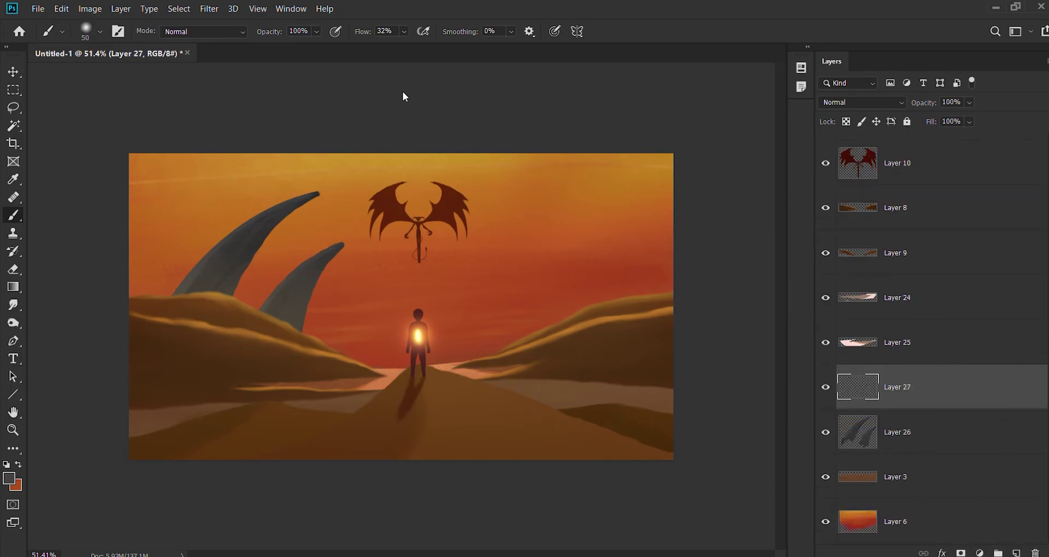
key("bracketright")
key("bracketright")
key("bracketright")
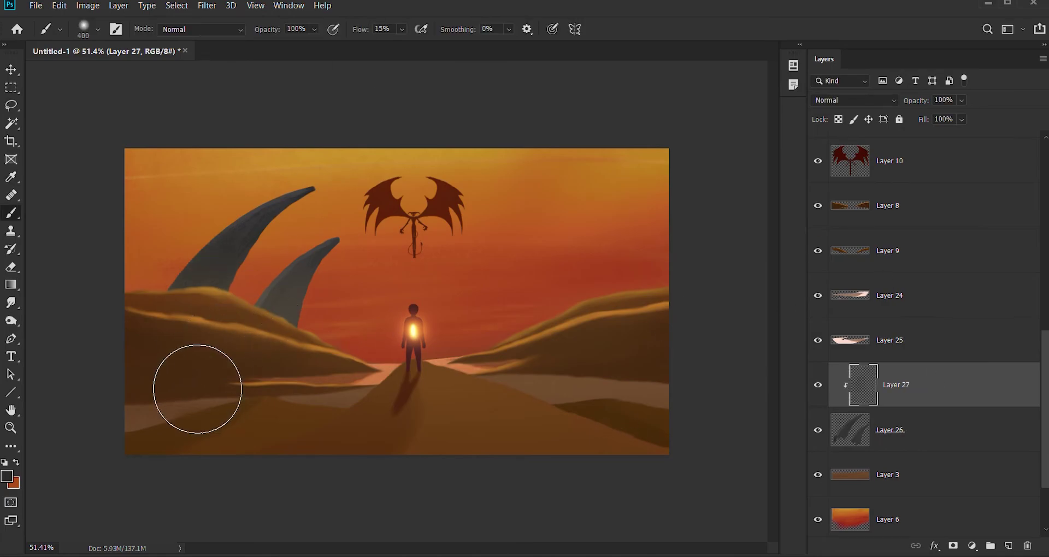
- Paint soft low-flow dark shading on the horns using a sampled darker colour
left_click(874, 407, "alt")
key("b")
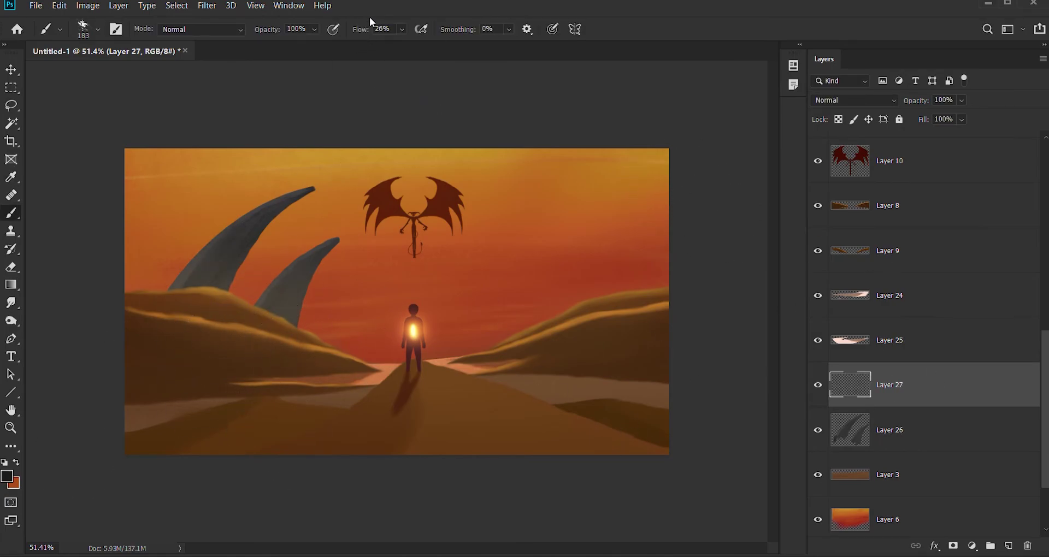
key("ctrl+alt+g")
key("shift+0")
key("shift+4")
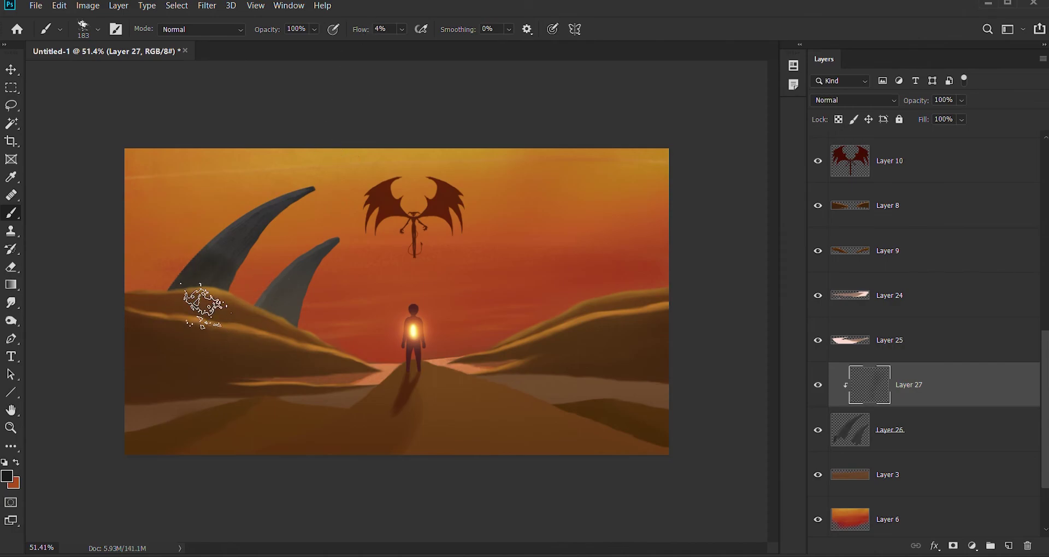
key("ctrl+alt+z")
key("alt")
left_click_drag(277, 347, 242, 273)
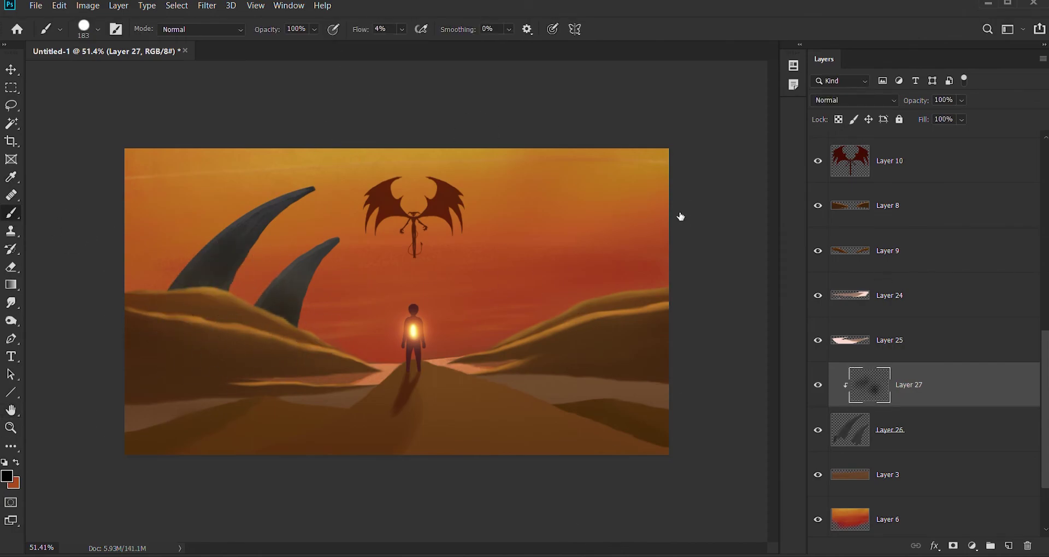
- Add golden Color Dodge edge highlights on another clipped layer, then merge everything into Layer 26
key("ctrl+shift+alt+n")
left_click_drag(285, 254, 328, 211)
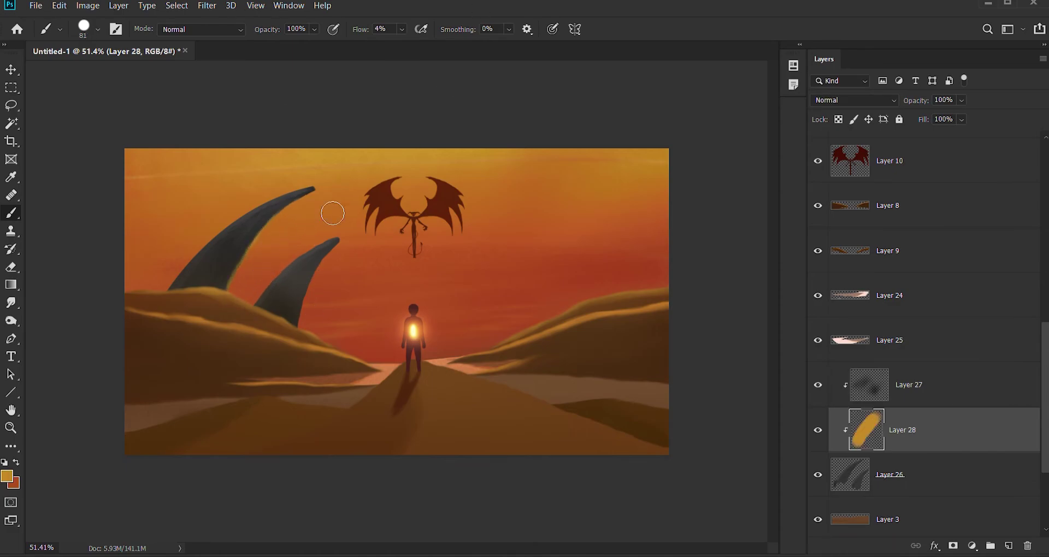
left_click_drag(307, 271, 265, 304)
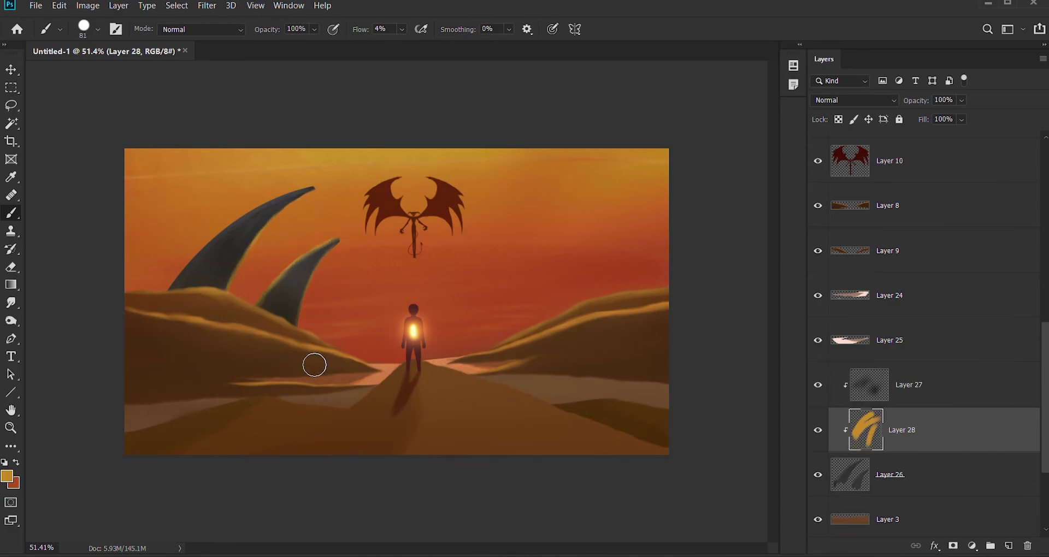
key("ctrl+z")
key("ctrl+z")
key("ctrl+shift+z")
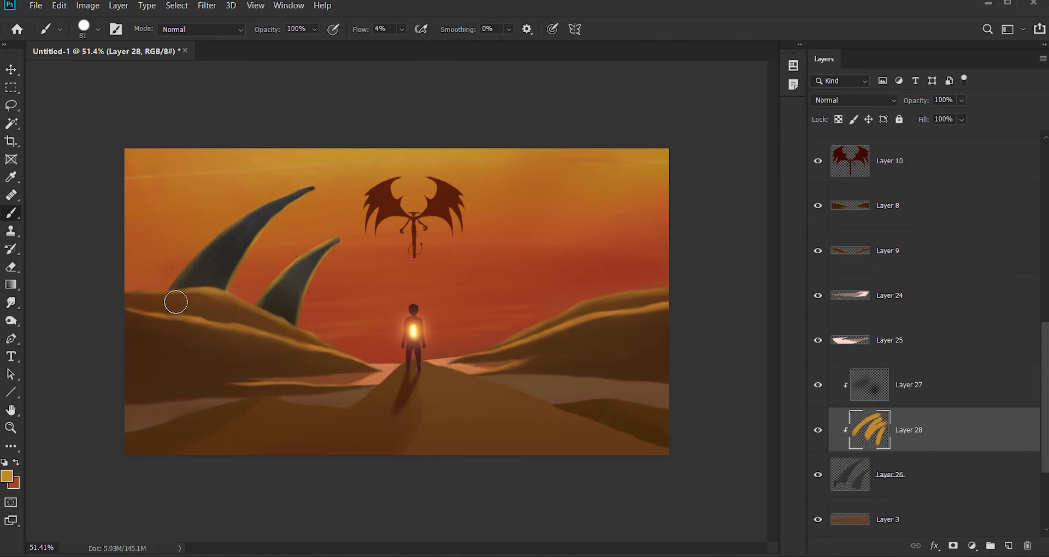
key("alt+shift+d")
key("e")
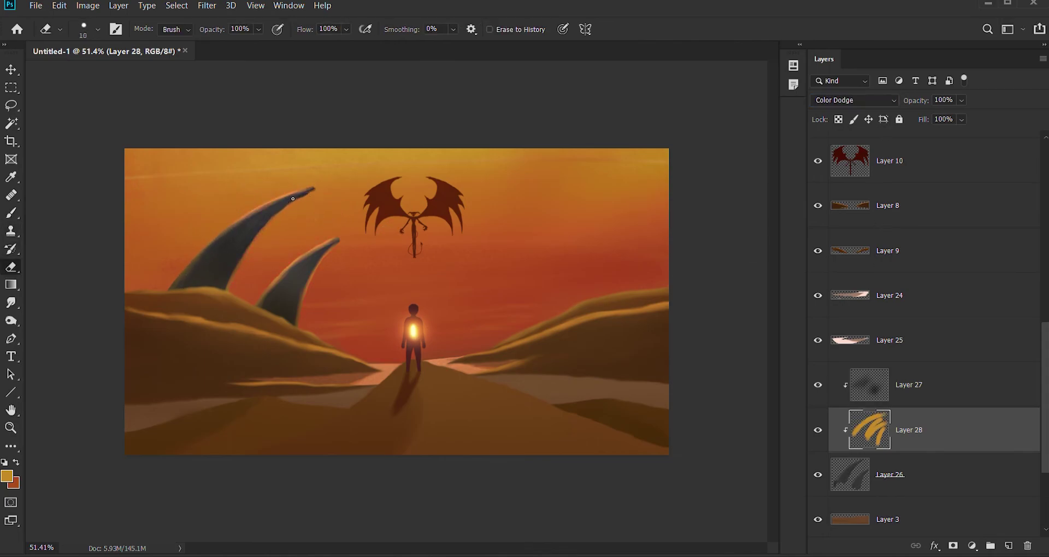
key("b")
left_click_drag(177, 289, 250, 219)
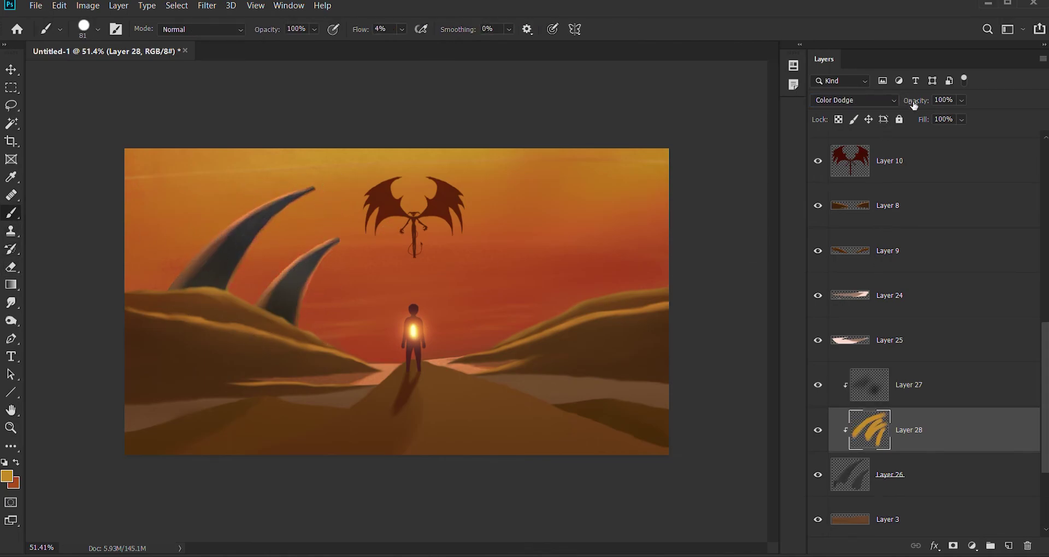
key("shift+b")
key("ctrl+e")
key("ctrl+e")
left_click(857, 388, "ctrl")
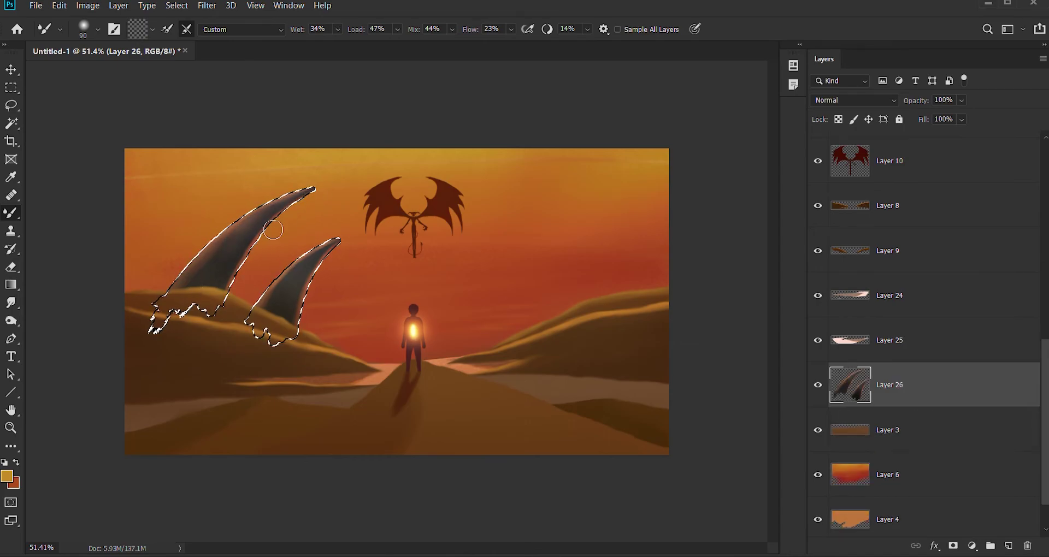
- Smooth the upper horn, then mirror a horn copy onto the right dunes at about 45% opacity
left_click_drag(273, 230, 219, 287)
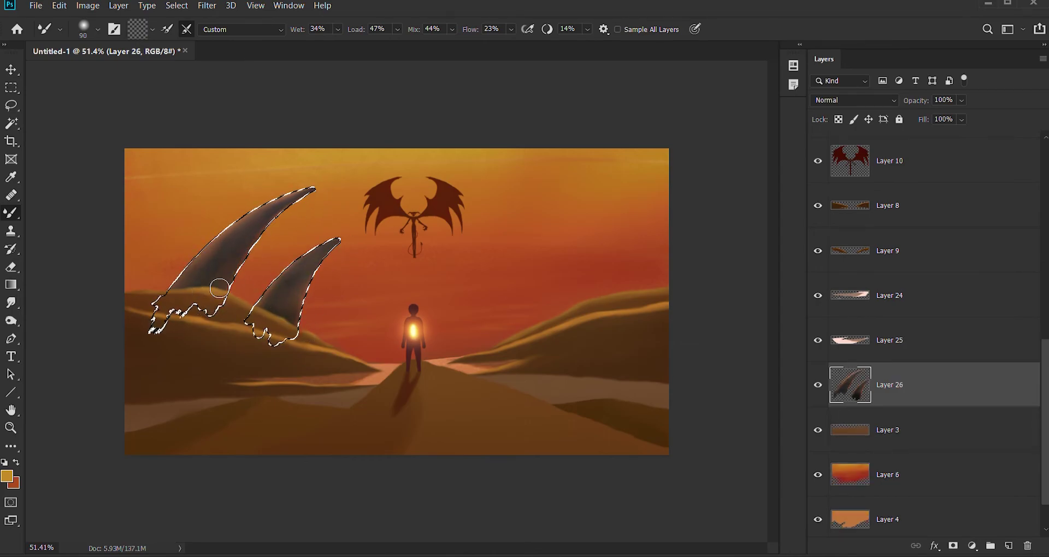
key("ctrl+d")
key("v")
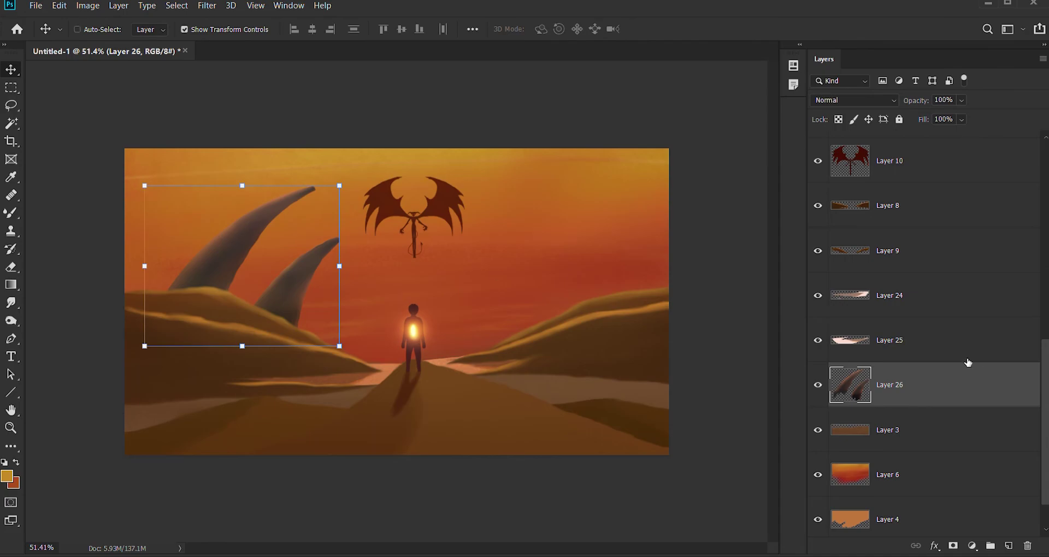
key("ctrl+j")
left_click_drag(292, 293, 655, 273)
key("Return")
key("b")
left_click_drag(922, 101, 896, 100)
key("alt+bracketleft")
- Zoom, pan and rotate the view to get close on the right horn's tip
key("z")
mouse_move(306, 276)
left_mouse_down()
mouse_move(332, 275)
mouse_move(455, 196)
left_mouse_up()
key("e")
left_click_drag(344, 86, 356, 122)
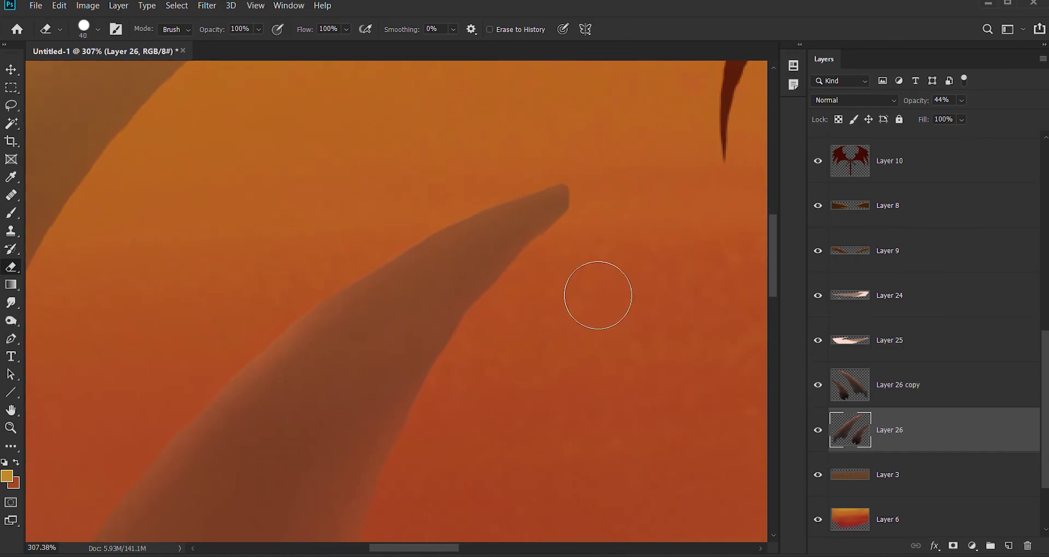
left_click_drag(534, 356, 339, 271)
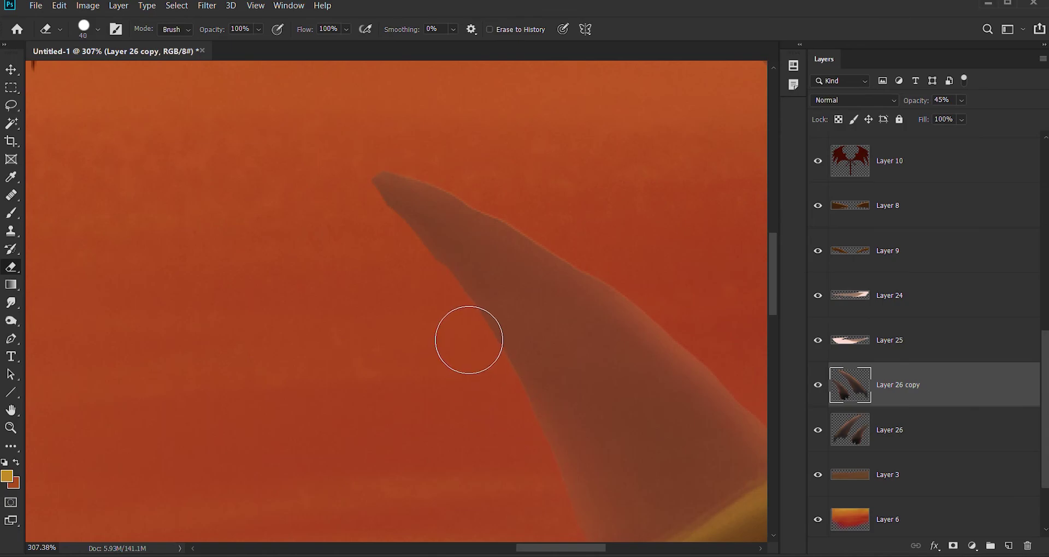
key("r")
left_click_drag(552, 229, 433, 175)
mouse_move(329, 304)
left_mouse_down()
mouse_move(375, 407)
mouse_move(385, 264)
mouse_move(410, 368)
mouse_move(443, 354)
mouse_move(520, 352)
left_mouse_up()
scroll(415, 350, "down", 5)
key("z")
- Lasso and delete a jagged bite from the right horn's tip
key("l")
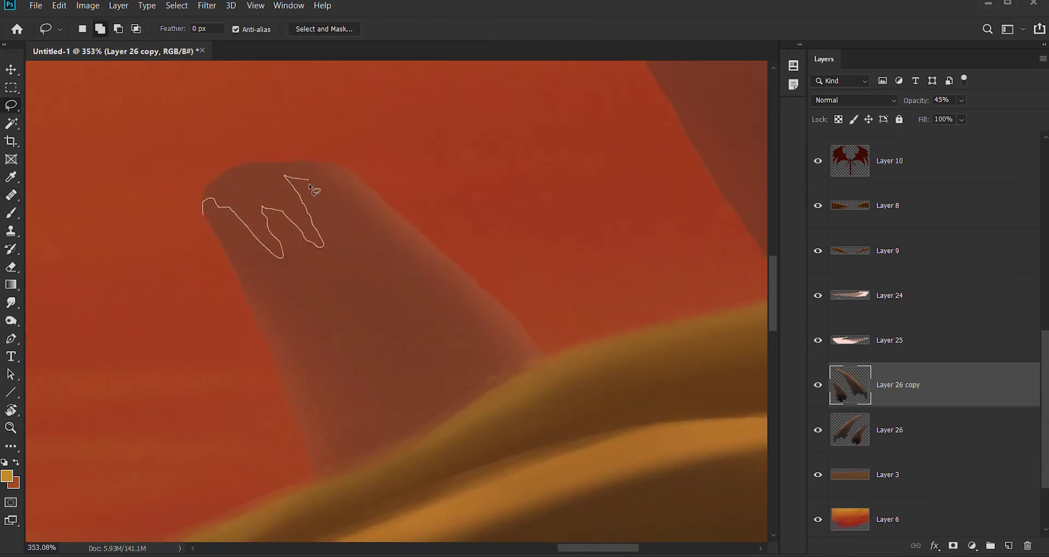
left_click_drag(397, 200, 203, 201)
key("Delete")
key("ctrl+d")
key("e")
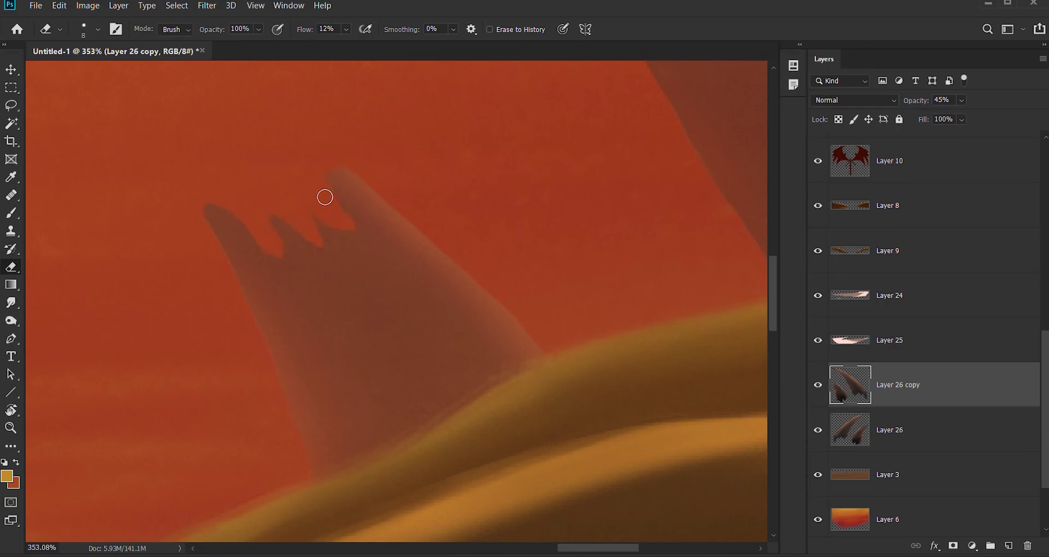
key("z")
left_click_drag(209, 230, 639, 290)
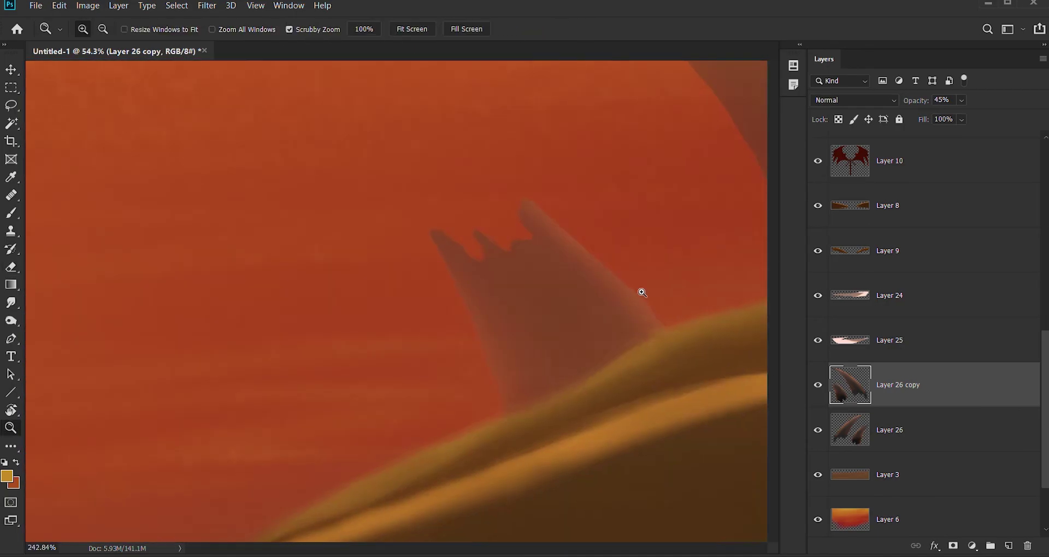
- On a new layer, lasso three notch shapes at the horn tip and paint them dark red
key("l")
left_click(1008, 545, "ctrl")
left_click_drag(497, 143, 528, 184)
left_click_drag(415, 195, 416, 197)
mouse_move(481, 211)
left_mouse_down()
mouse_move(491, 224)
mouse_move(482, 211)
left_mouse_up()
key("b")
key("i")
key("b")
left_click_drag(497, 159, 533, 208)
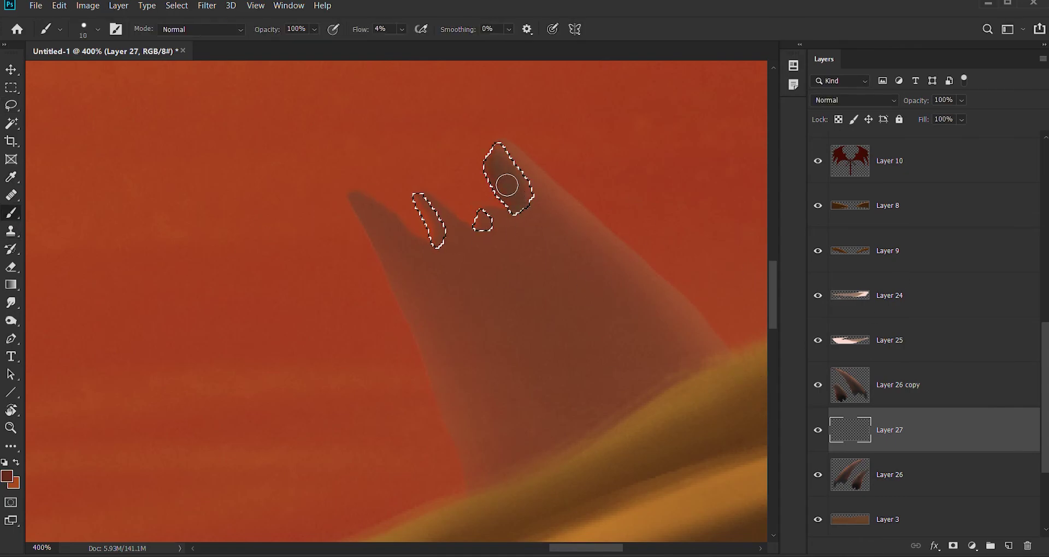
left_click_drag(426, 207, 457, 262)
- Move the red notch shapes from Layer 27 onto their own new layer
key("ctrl+d")
key("v")
key("ctrl+shift+d")
key("ctrl+d")
key("ctrl+shift+d")
key("Delete")
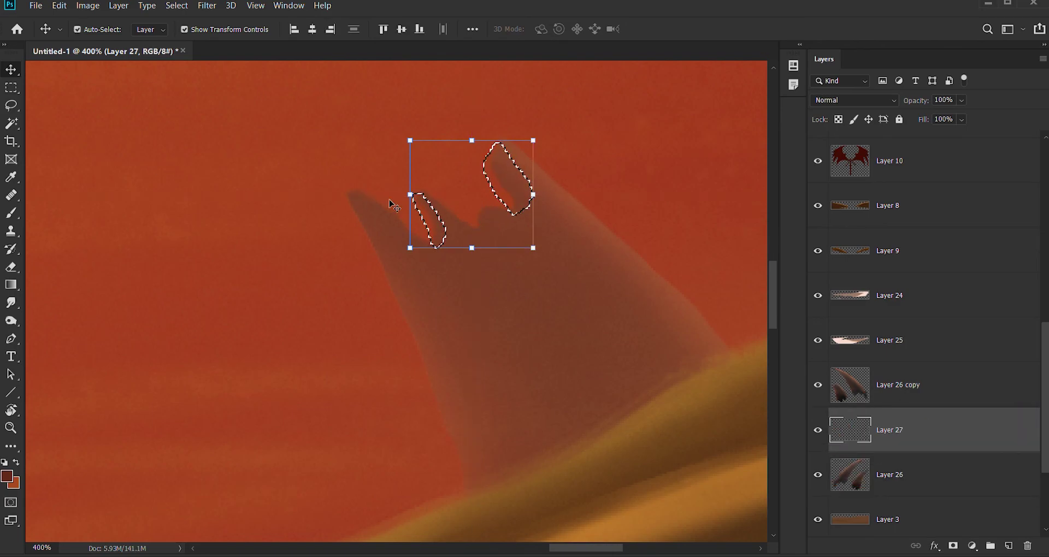
scroll(926, 382, "down", 3)
left_click(902, 440)
key("m")
key("ctrl+j")
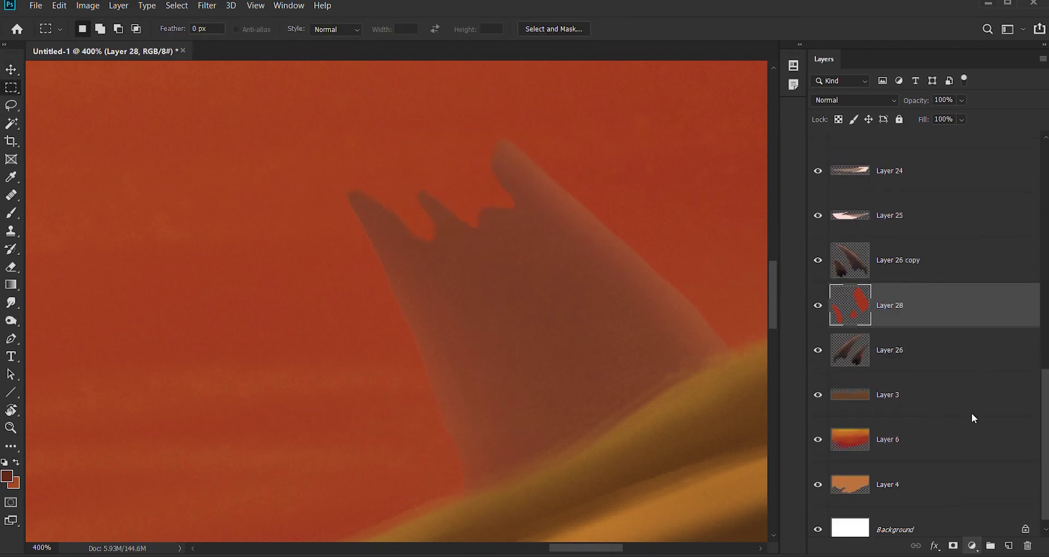
- Set the notch layer to 45% opacity after trying 80% and a Hue/Saturation darkening
key("8")
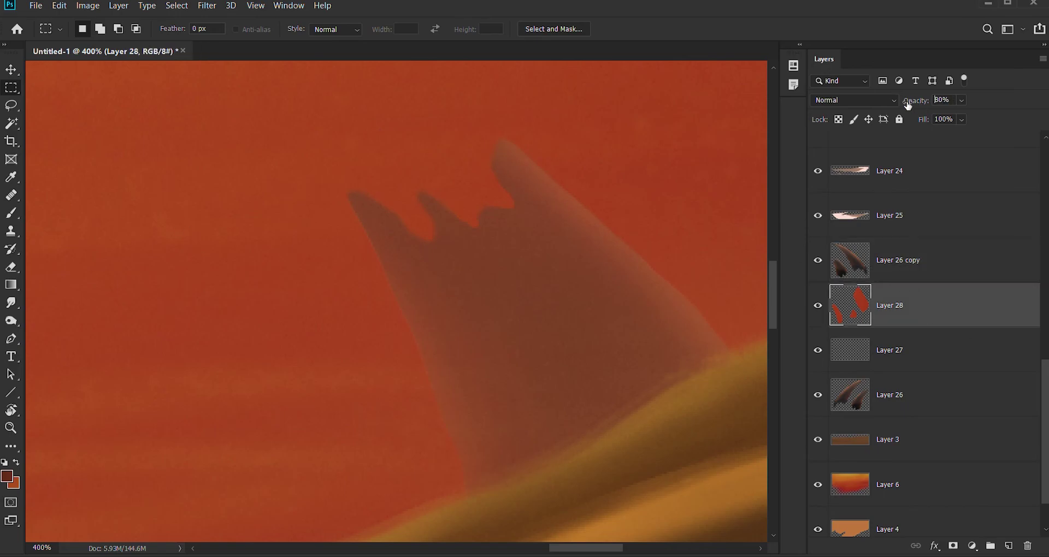
key("ctrl+u")
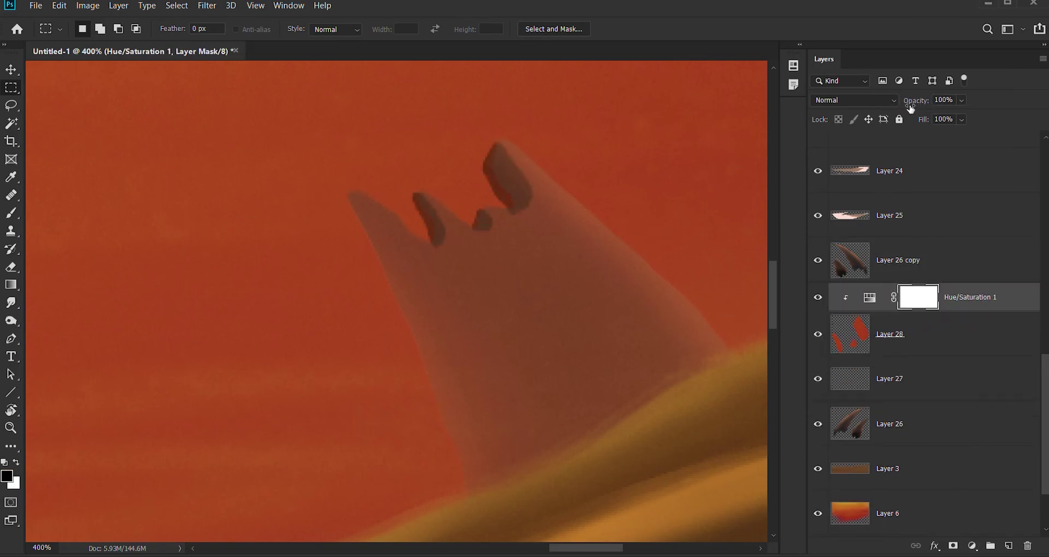
key("ctrl+e")
key("4")
key("5")
key("e")
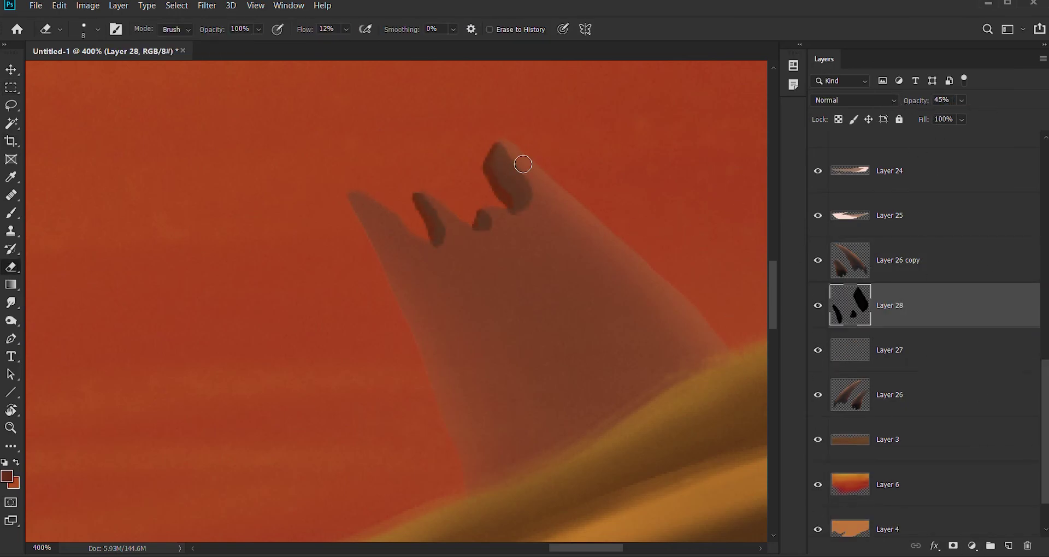
- Zoom out, merge the notches into the Layer 26 copy, and add empty Layer 29
key("z")
left_click_drag(543, 265, 1, 238)
key("v")
key("alt+bracketright")
key("ctrl+e")
key("b")
left_click(1008, 546)
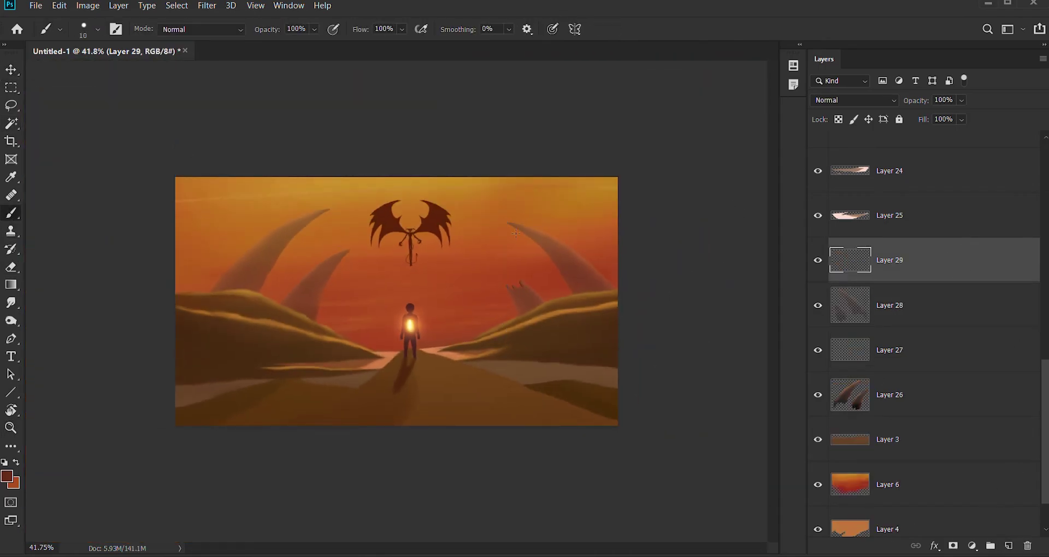
- Try a red stroke on a layer clipped to the horns, delete it, then smudge briefly
key("ctrl+alt+g")
left_click_drag(921, 104, 905, 107)
key("Delete")
key("z")
left_click_drag(558, 316, 568, 317)
scroll(976, 381, "up", 8)
- Fade the winged demon layer (Layer 10) to 50% opacity
left_click(928, 483)
left_click_drag(923, 104, 899, 105)
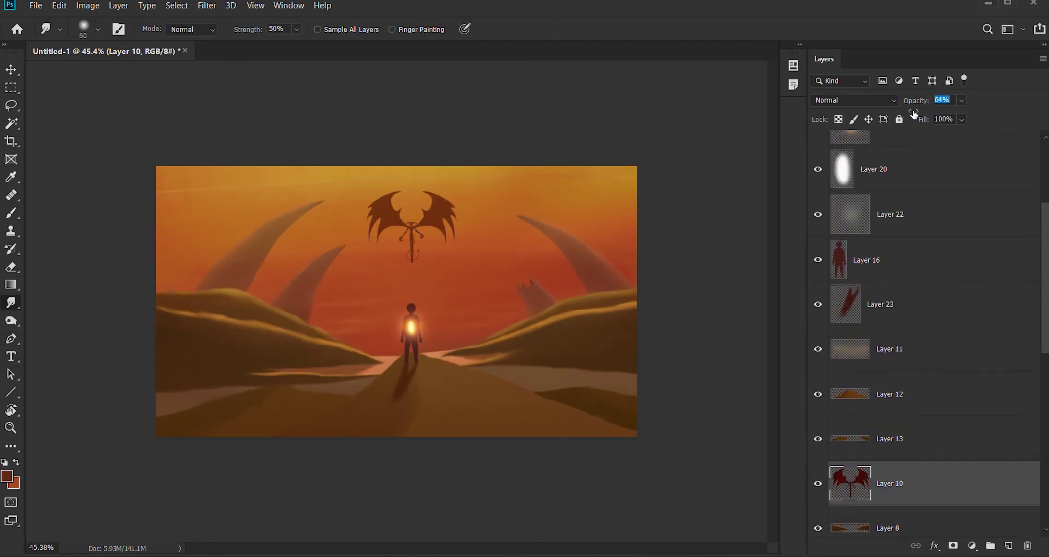
key("v")
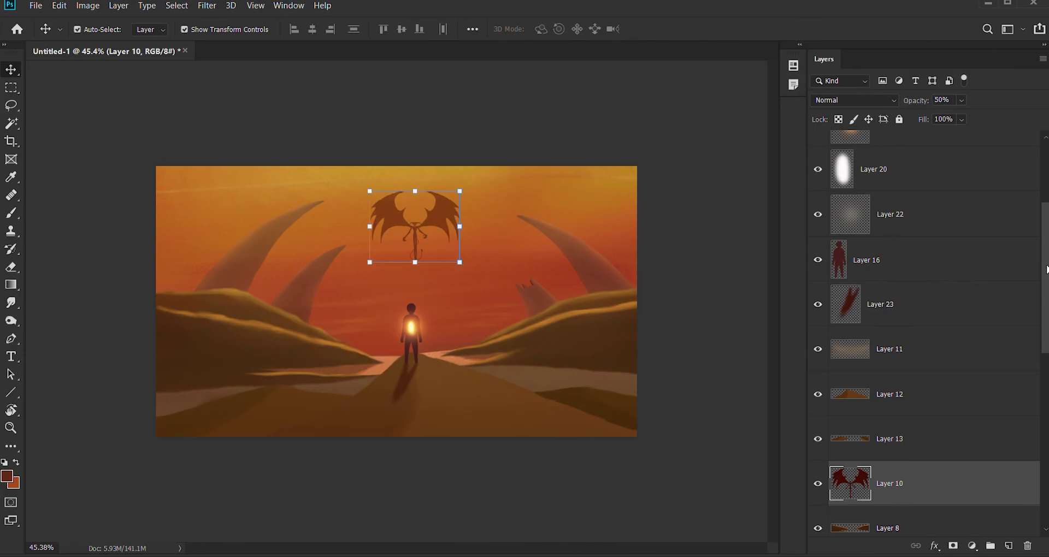
scroll(928, 328, "up", 5)
- On a new top layer, wash the lower scene with a huge, soft, low-flow yellow-orange brush
key("b")
left_click(1009, 545)
left_click(324, 171, "alt")
key("bracketright")
key("bracketright")
key("bracketright")
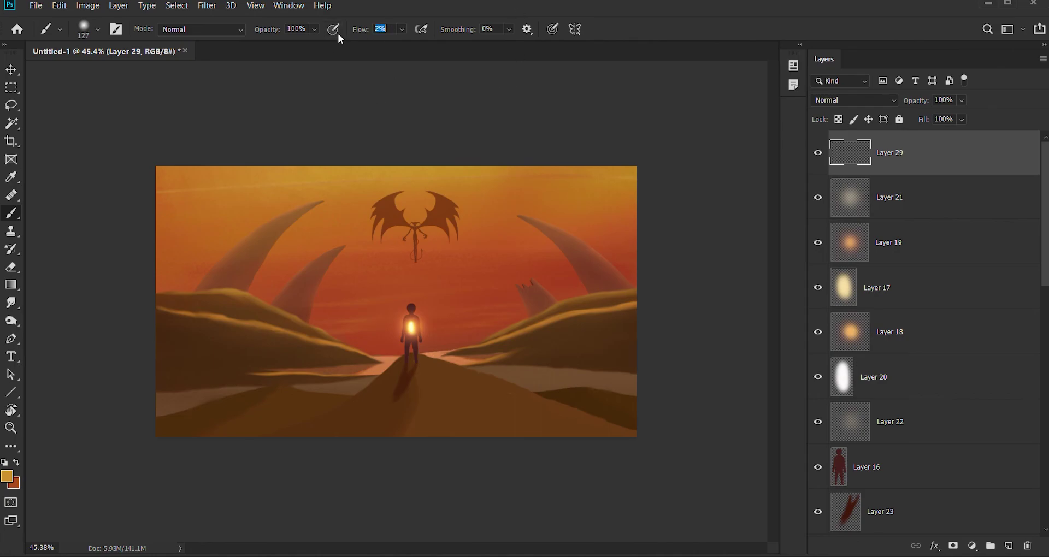
key("bracketright")
key("bracketright")
key("bracketright")
left_click_drag(362, 29, 352, 29)
left_click_drag(257, 383, 601, 415)
- Lower the glow layer's opacity to 43% and select Layer 25
key("x")
left_click_drag(916, 101, 894, 100)
key("v")
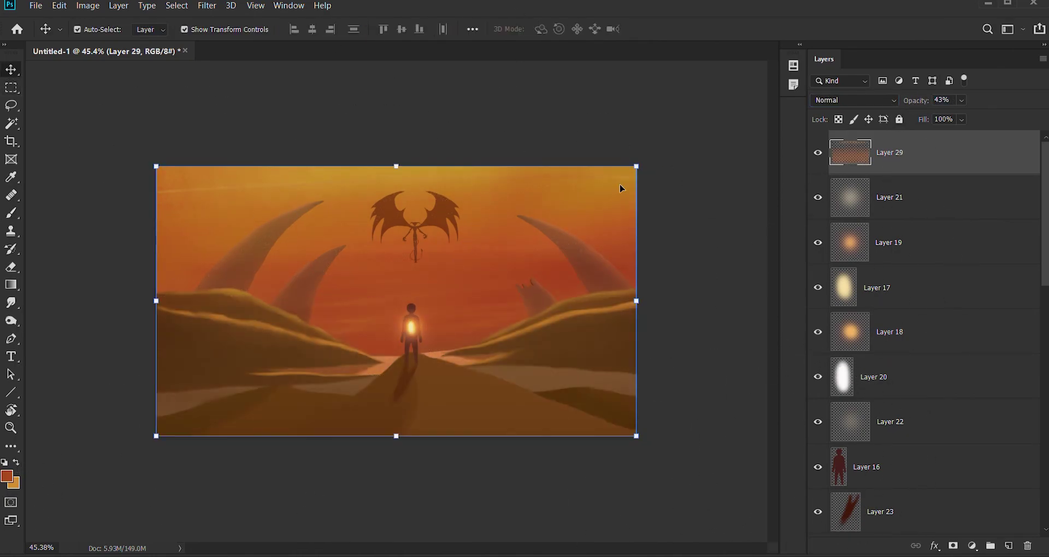
scroll(937, 223, "down", 10)
left_click(955, 377)
- Merge all visible layers into Layer 4 with Ctrl+Shift+E
scroll(938, 383, "up", 5)
left_click(938, 421)
scroll(903, 286, "down", 3)
scroll(923, 327, "down", 3)
scroll(942, 475, "down", 3)
left_click(941, 476)
key("ctrl+shift+e")
- Add an empty layer above and delete the Selective Color 1 adjustment layer
key("b")
key("ctrl+shift+alt+n")
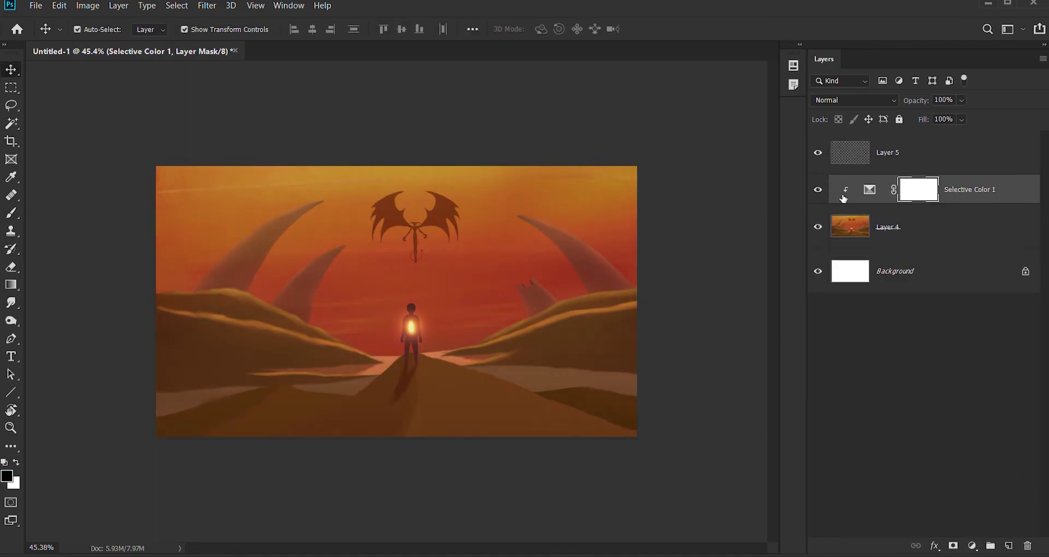
left_click(842, 197)
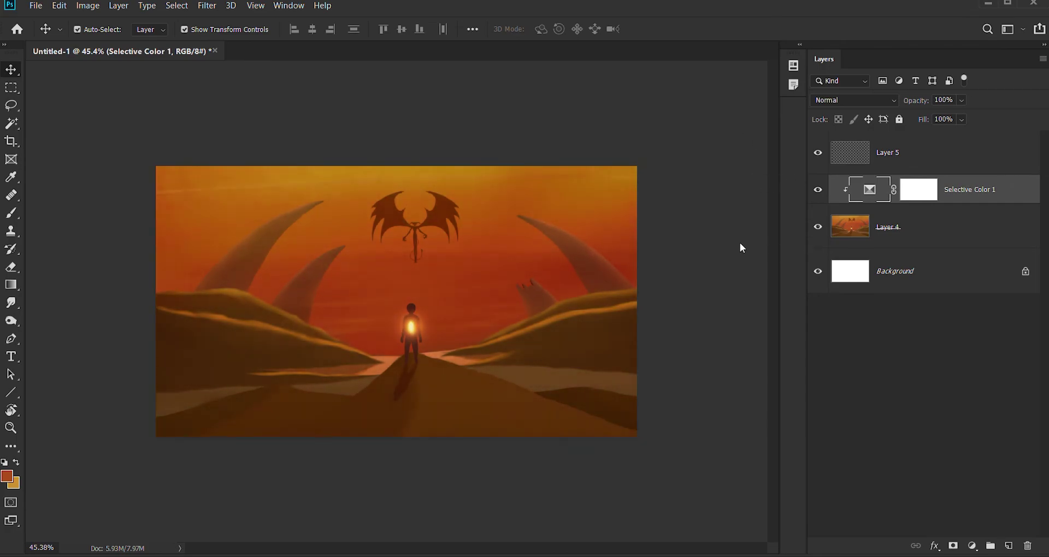
key("Delete")
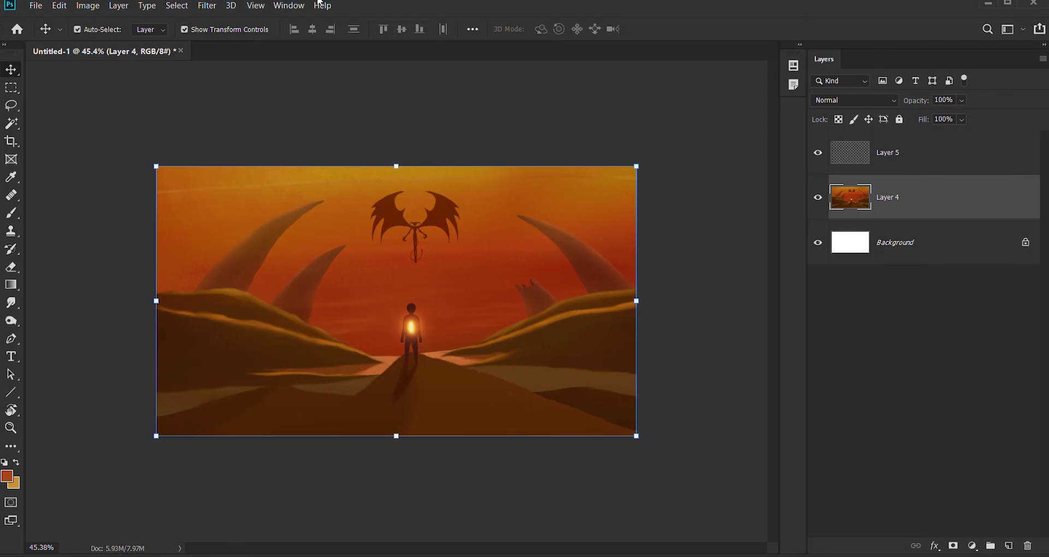